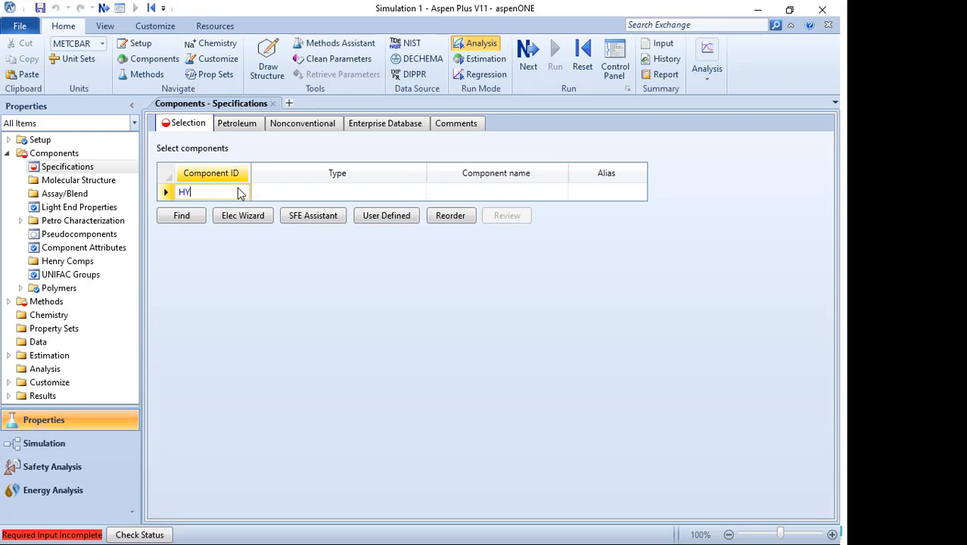
# - Add HYDROGEN, NITROGEN, OXYGEN and AMMONIA as components in the component specifications table
pyautogui.write('DROGEN')
pyautogui.press('Return')
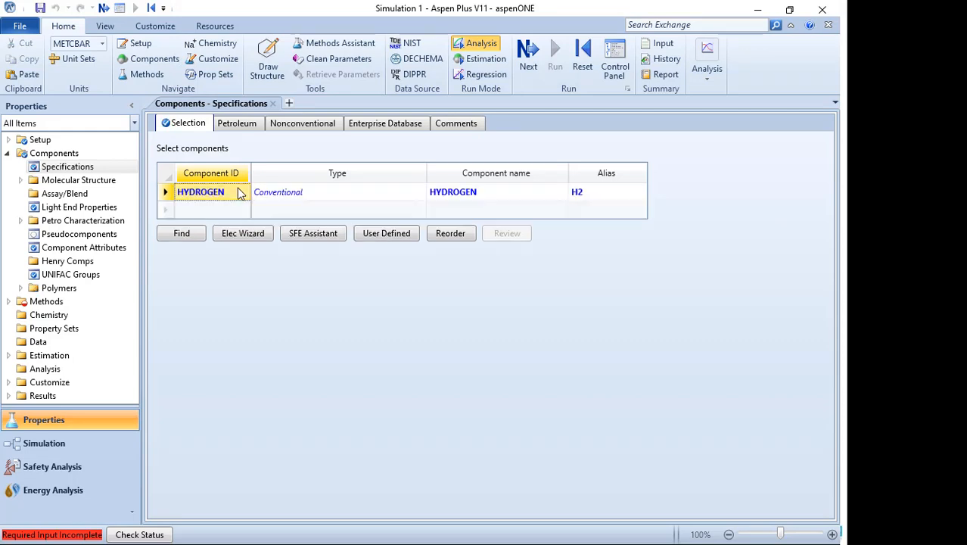
pyautogui.write('O')
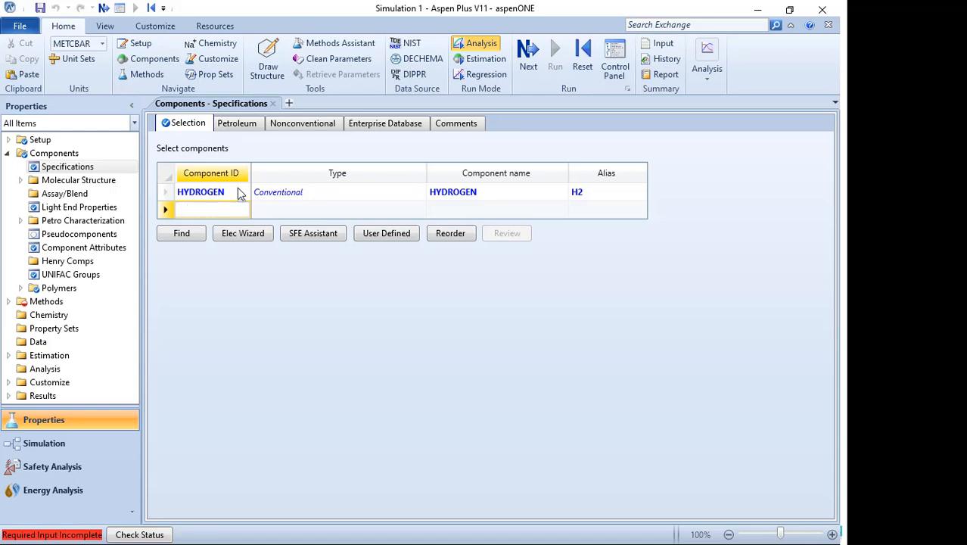
pyautogui.write('ITROGEN')
pyautogui.press('Return')
pyautogui.write('OXYGEN')
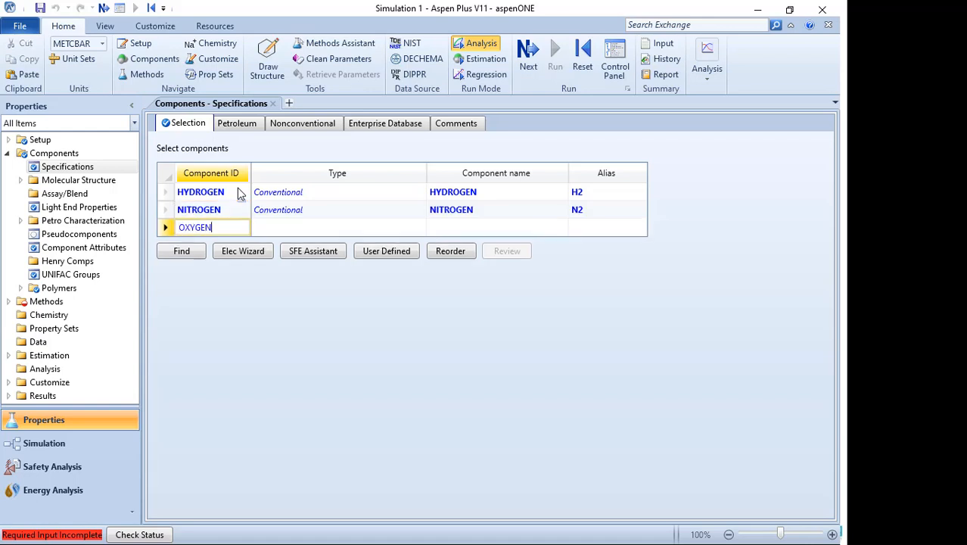
pyautogui.press('Return')
pyautogui.write('AMMONIA')
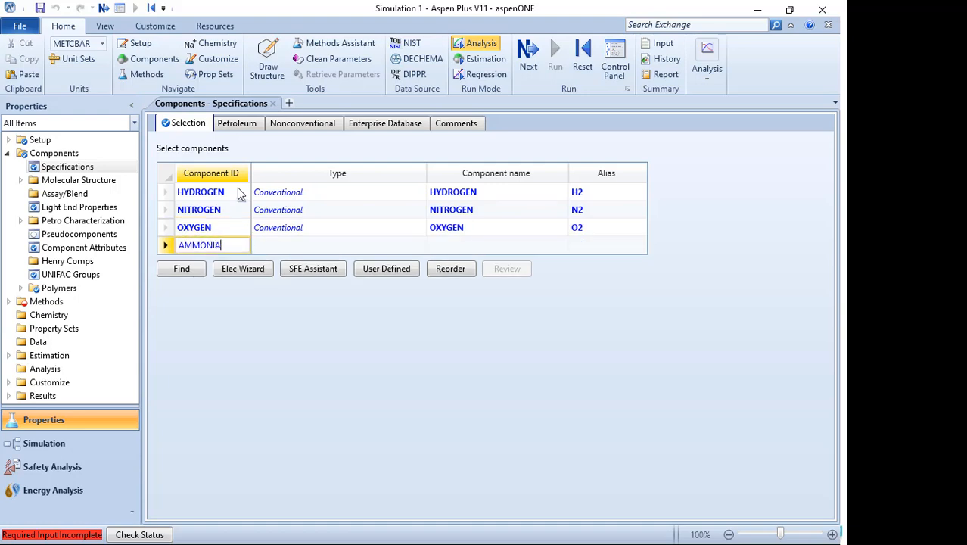
pyautogui.press('Return')
# - Switch to the PowerPoint slide show and view the Thermodynamic Model slide
pyautogui.press('super')
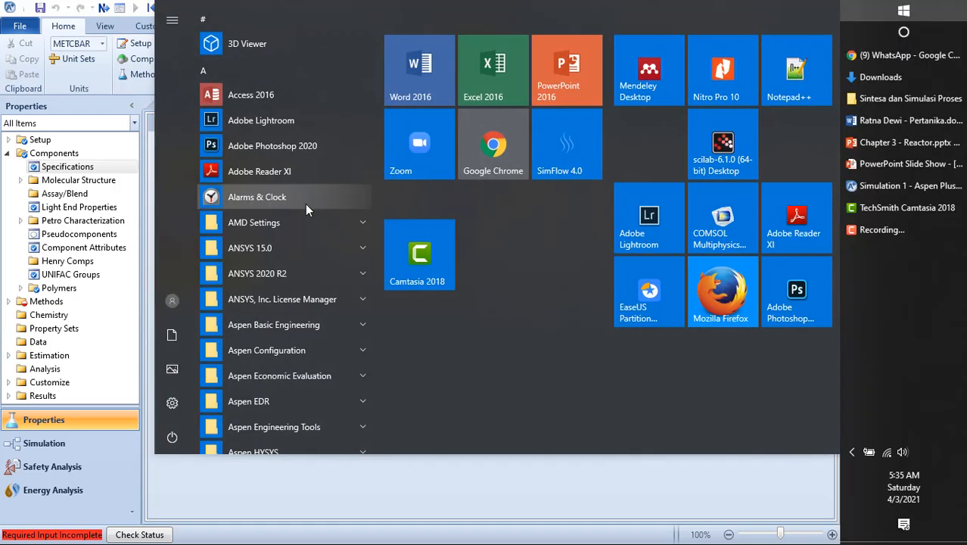
pyautogui.click(888, 166)
pyautogui.click(625, 257)
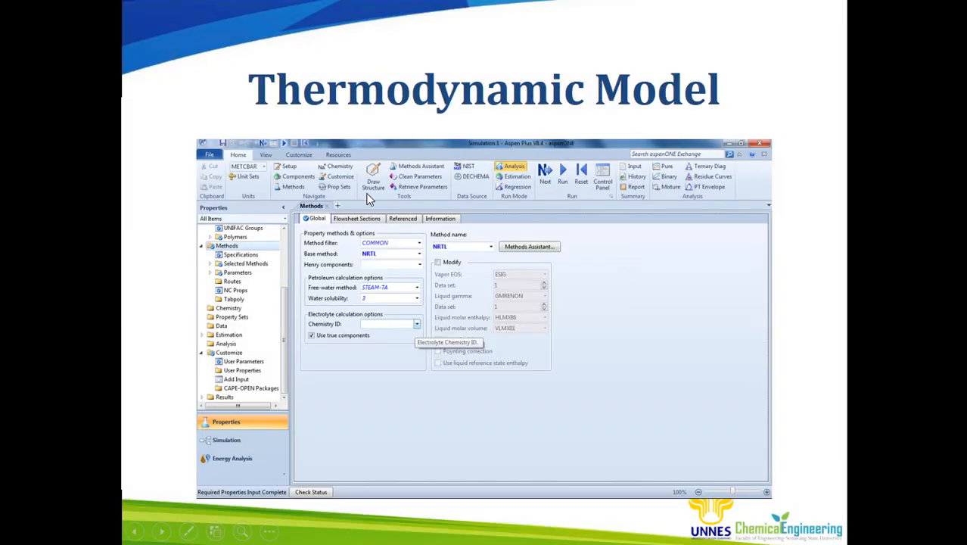
# - Switch back to Aspen Plus, open the method specifications and select NRTL as the base property method
pyautogui.press('super')
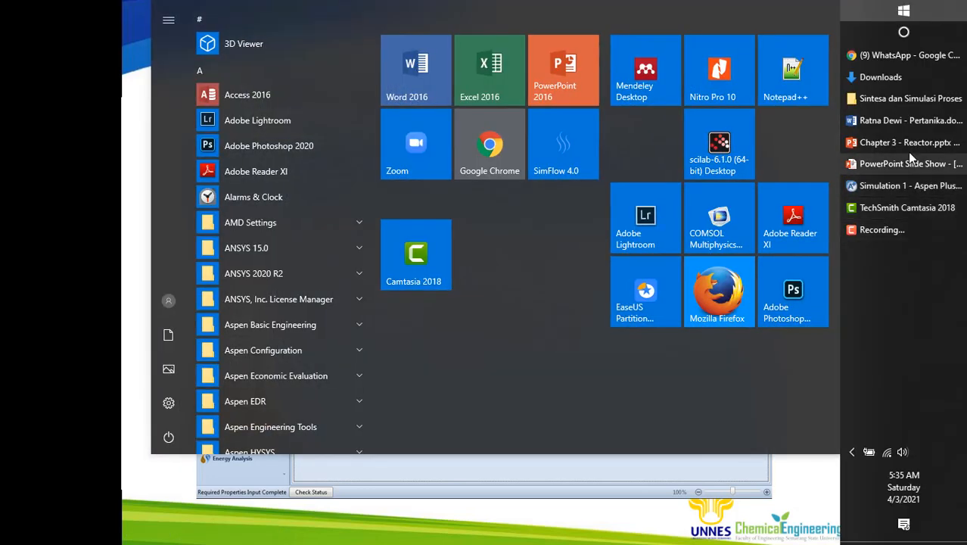
pyautogui.click(901, 189)
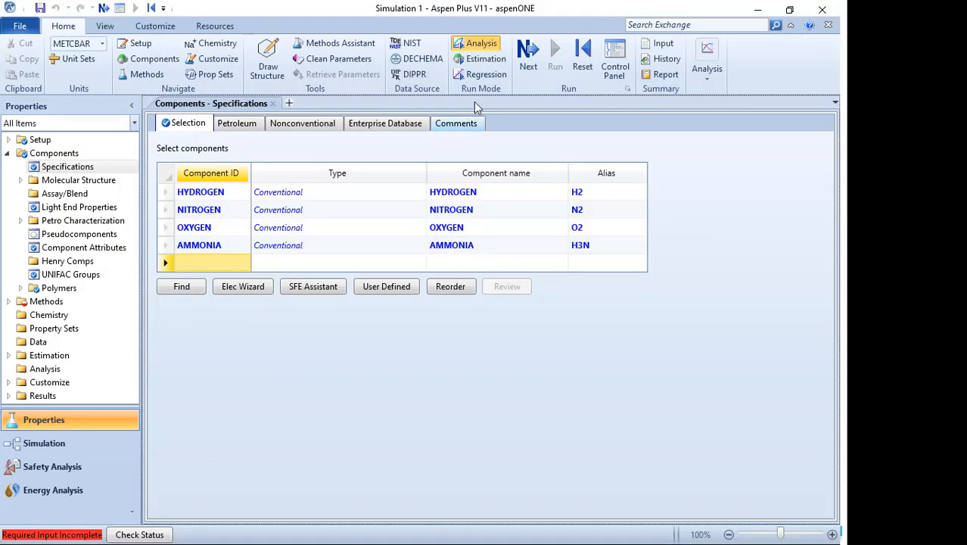
pyautogui.click(530, 56)
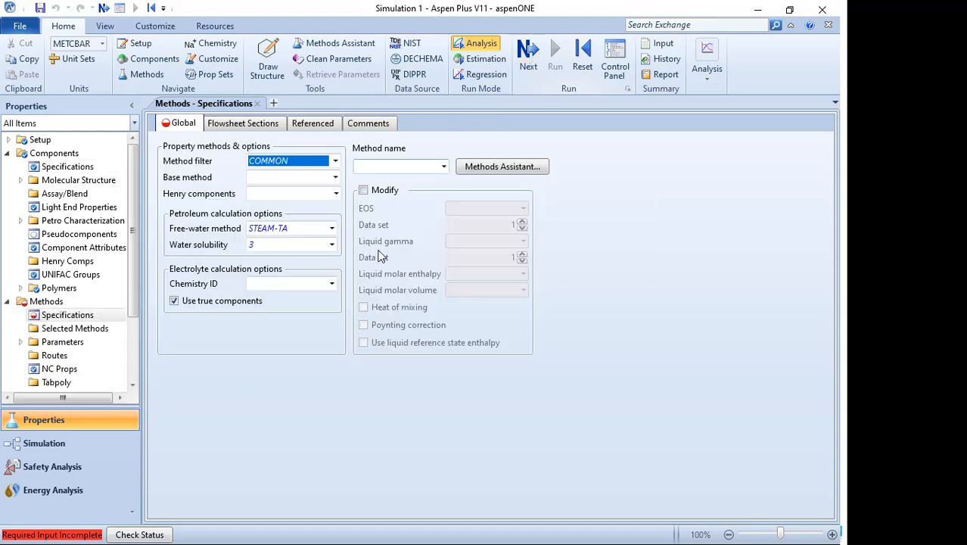
pyautogui.click(333, 179)
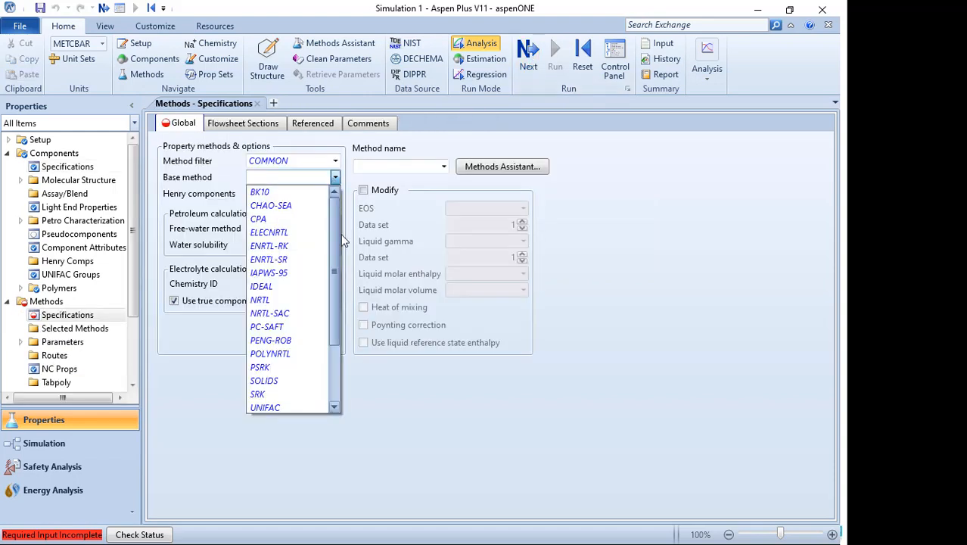
pyautogui.click(292, 300)
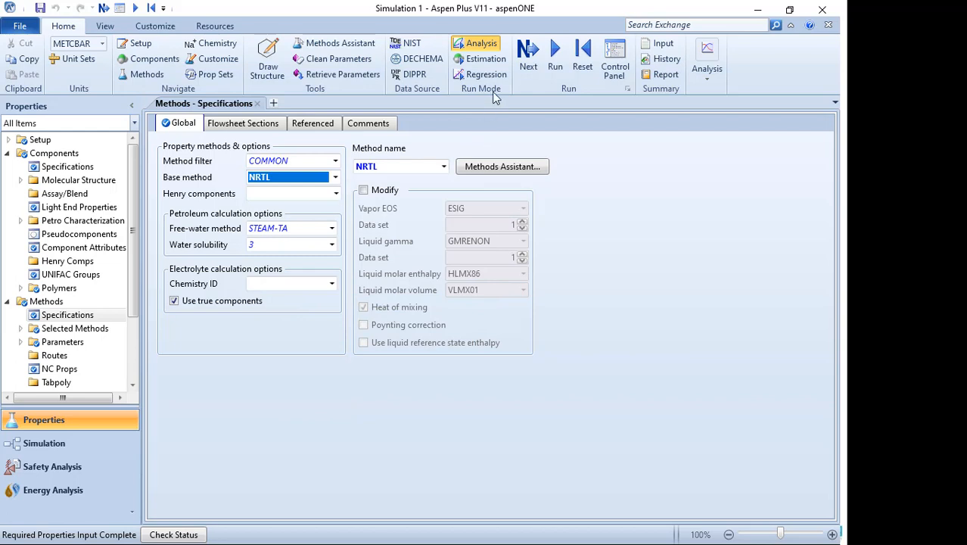
# - Proceed to the Simulation environment from the properties completion dialog
pyautogui.click(531, 56)
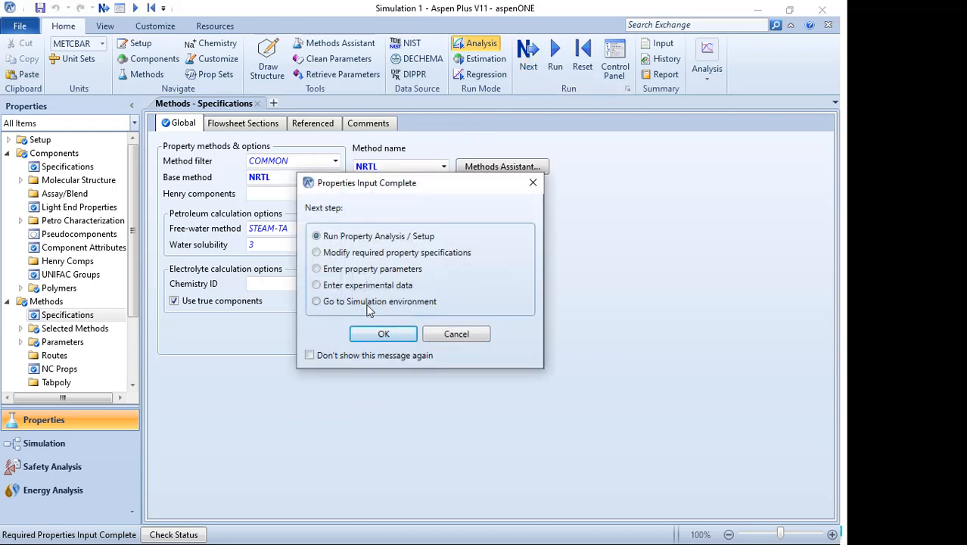
pyautogui.click(369, 303)
pyautogui.click(384, 335)
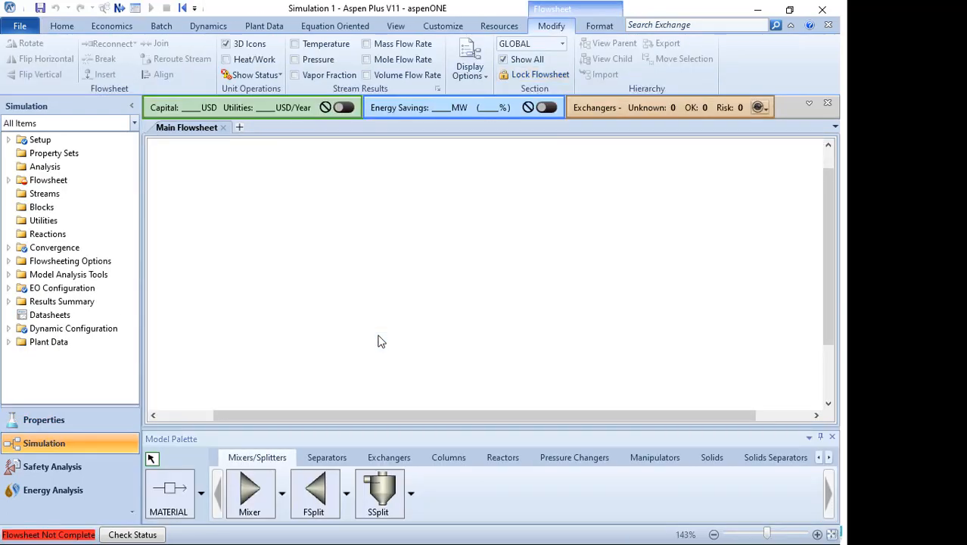
# - Switch to the PowerPoint slide show and view the Flowsheet slide
pyautogui.press('super')
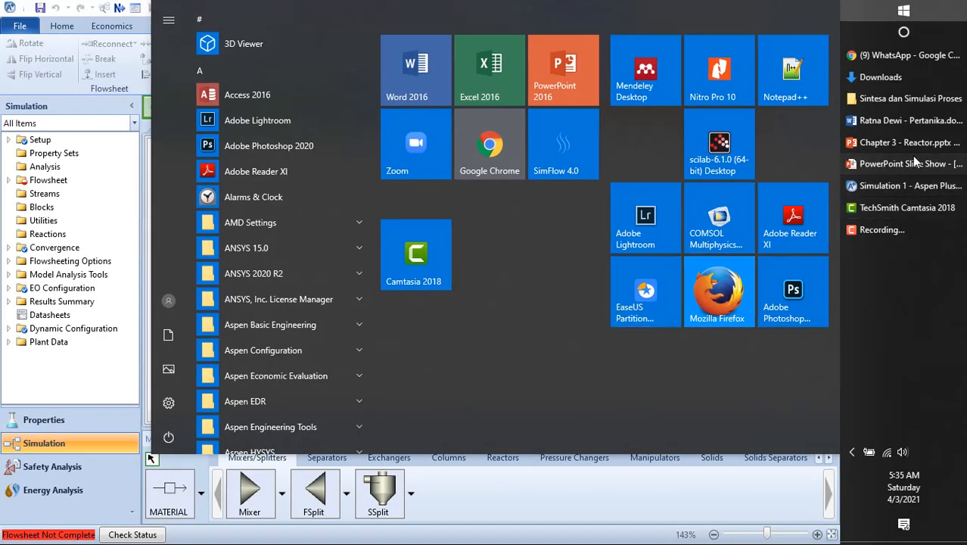
pyautogui.click(916, 157)
pyautogui.click(496, 225)
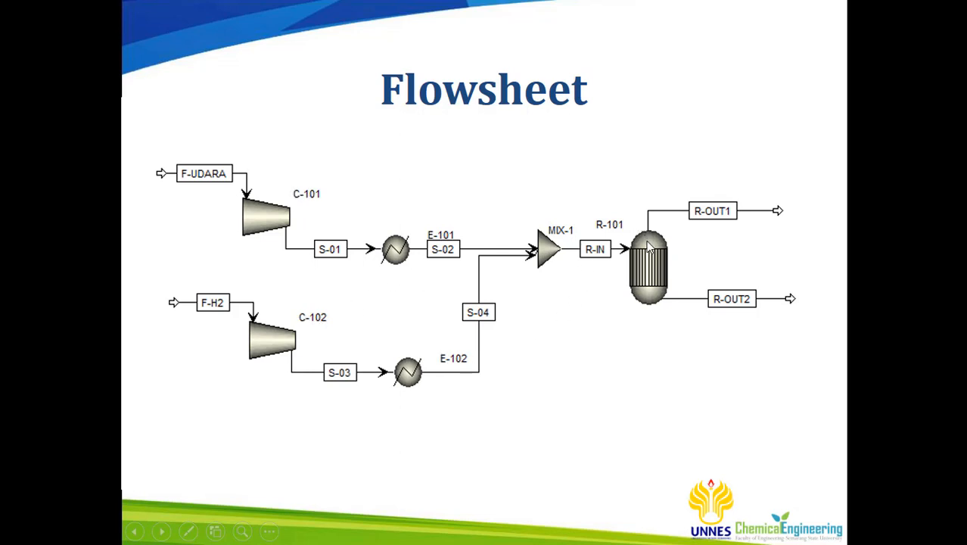
# - Switch back to Aspen Plus and place two compressor blocks, C-101 upper left and C-102 below it
pyautogui.press('super')
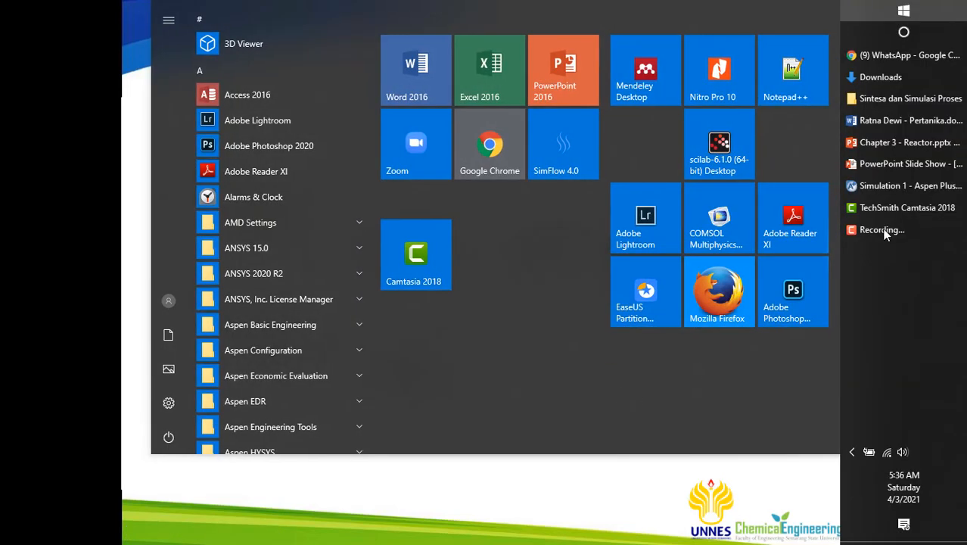
pyautogui.click(903, 191)
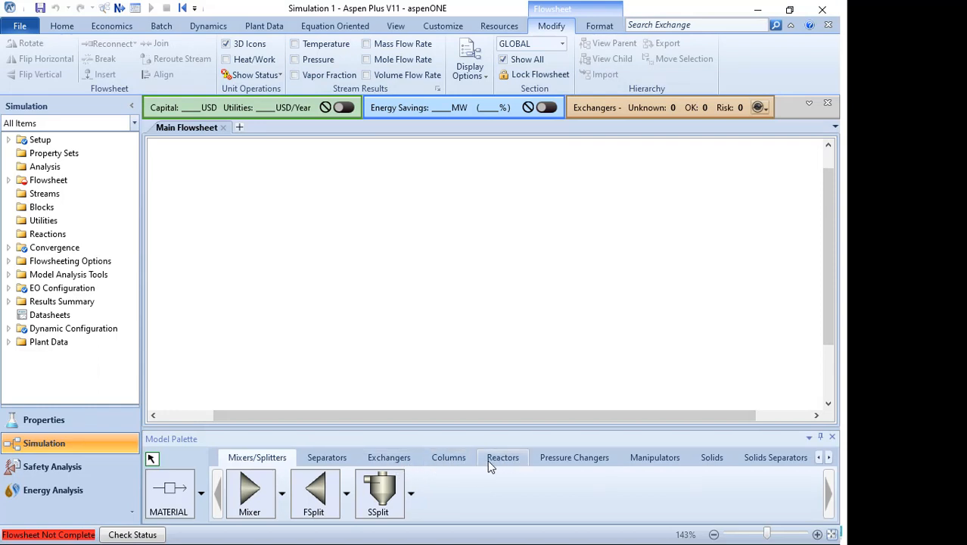
pyautogui.click(552, 461)
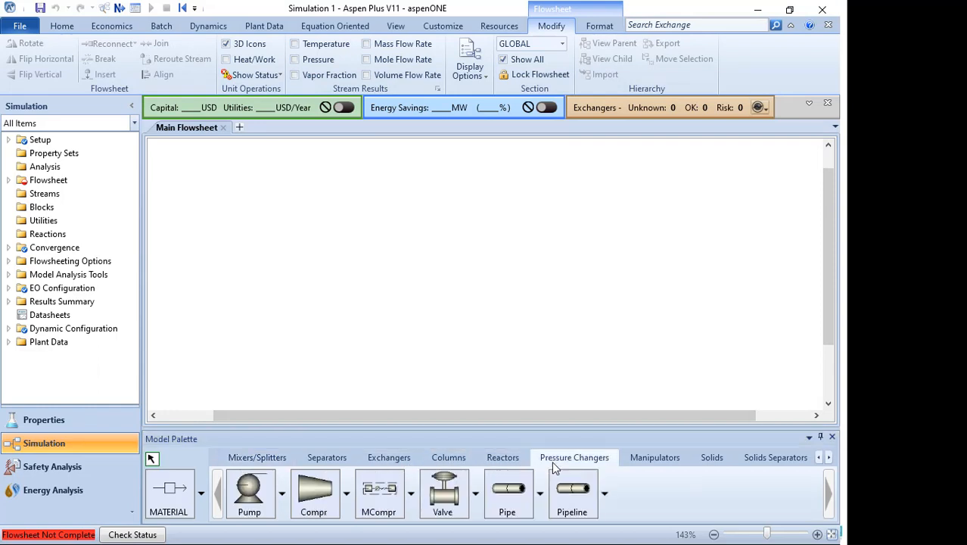
pyautogui.click(307, 506)
pyautogui.click(276, 213)
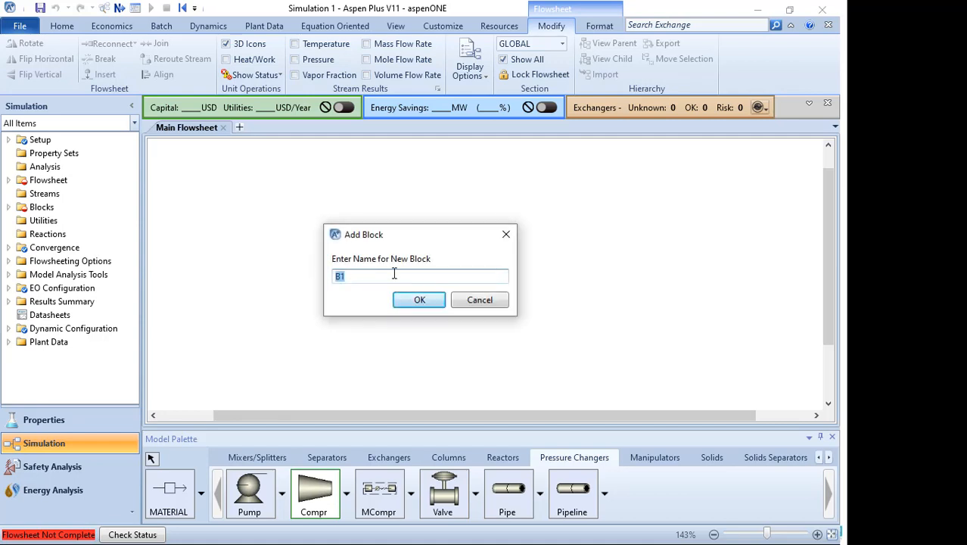
pyautogui.press('Return')
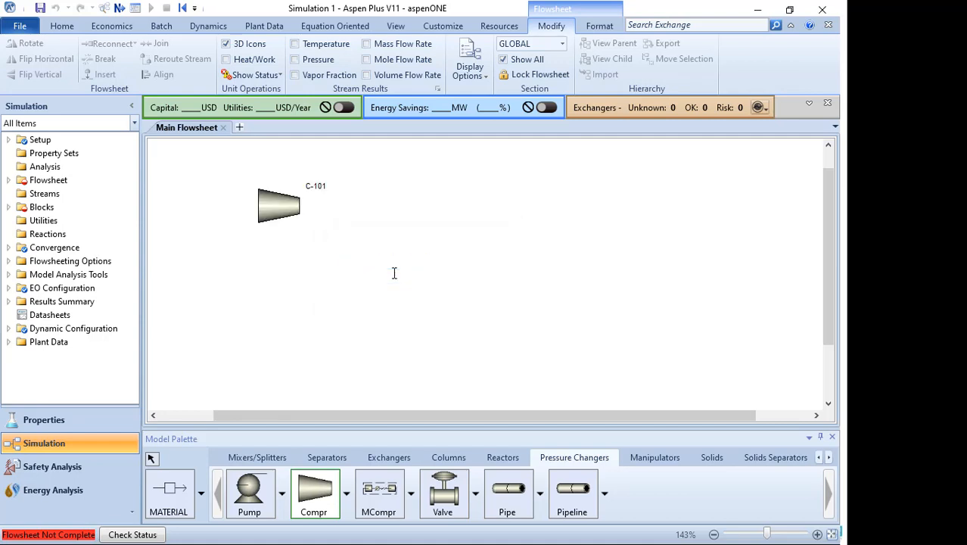
pyautogui.click(270, 317)
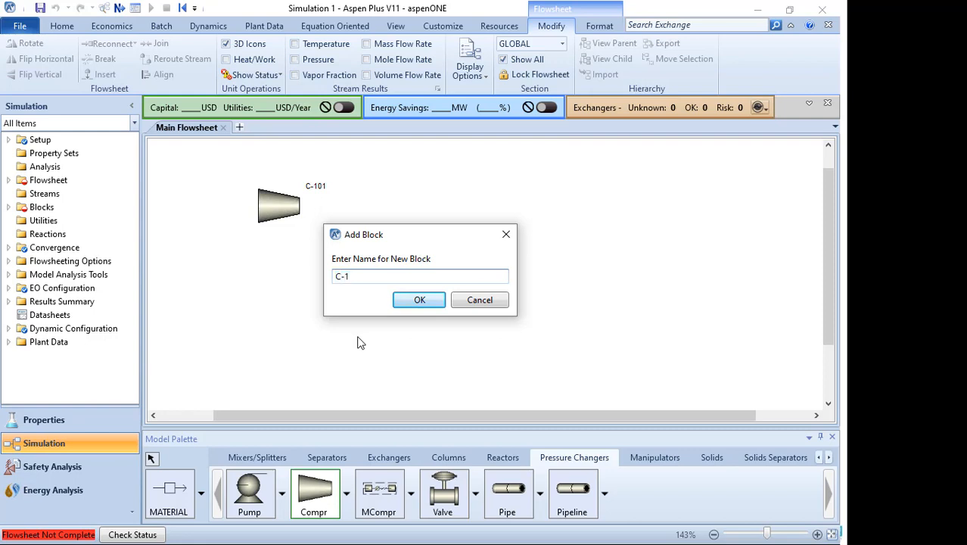
pyautogui.press('Return')
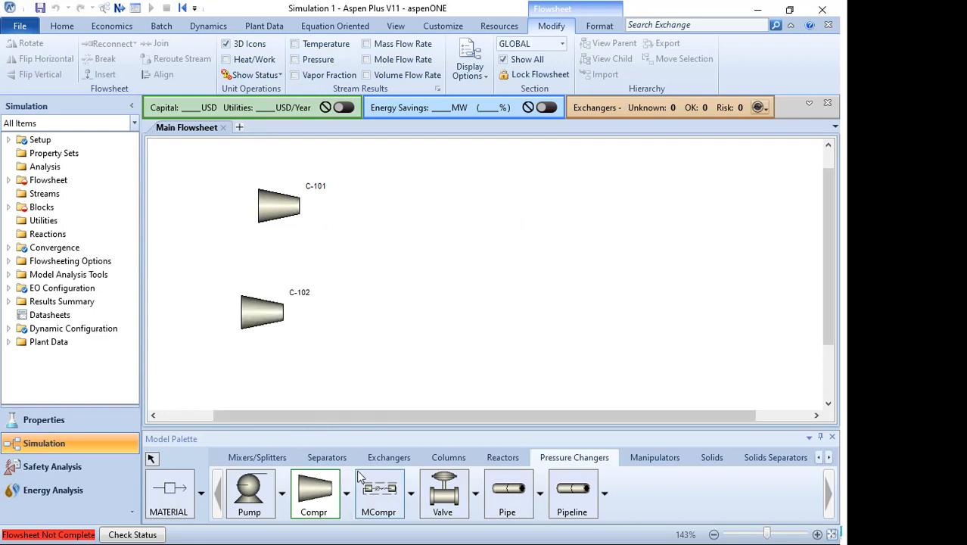
# - Place two Heater blocks named E-101 and E-102 to the right of the compressors
pyautogui.click(389, 458)
pyautogui.click(250, 492)
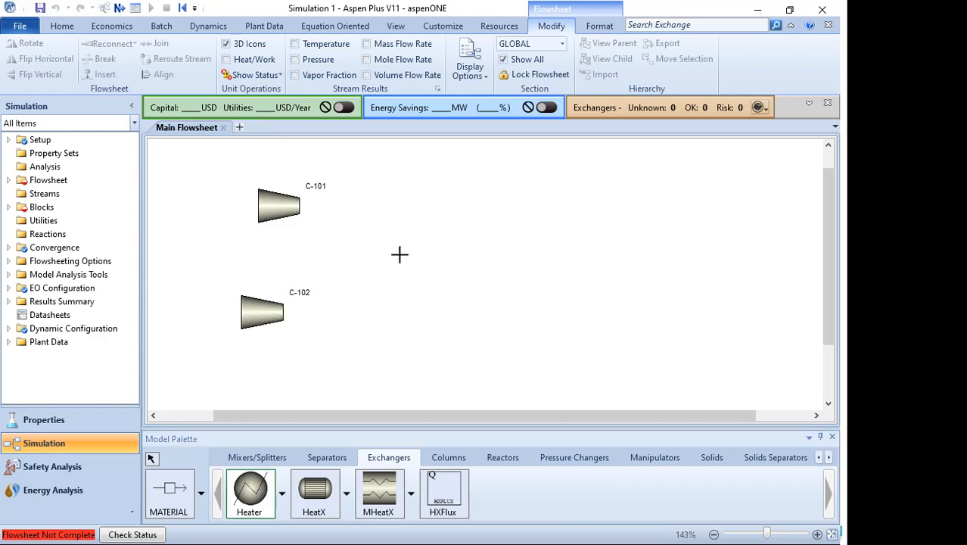
pyautogui.click(417, 210)
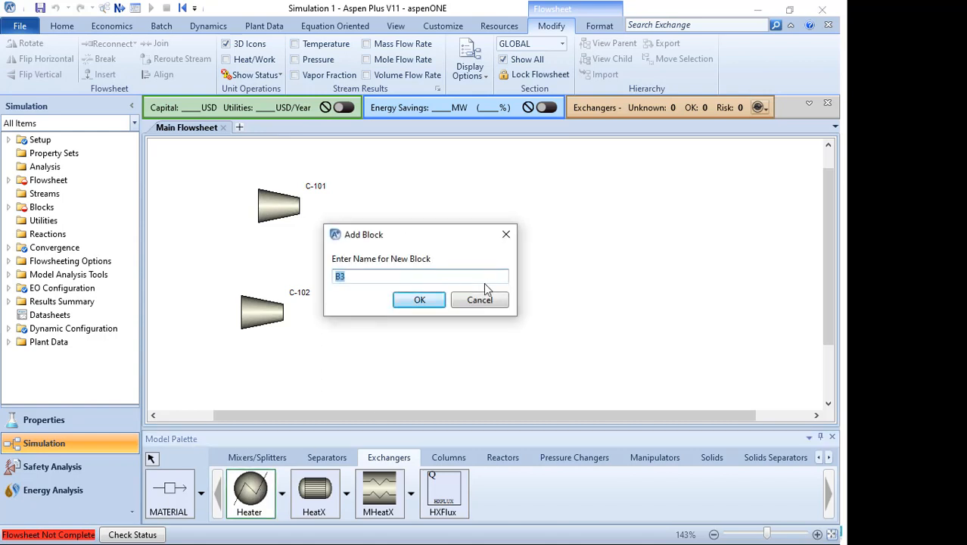
pyautogui.write('E-101')
pyautogui.press('Return')
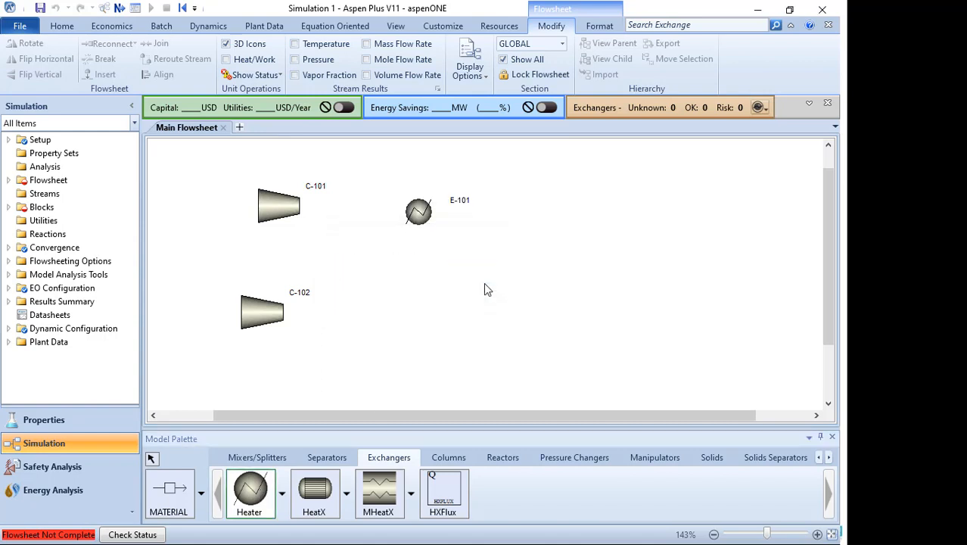
pyautogui.click(429, 310)
pyautogui.write('E-10')
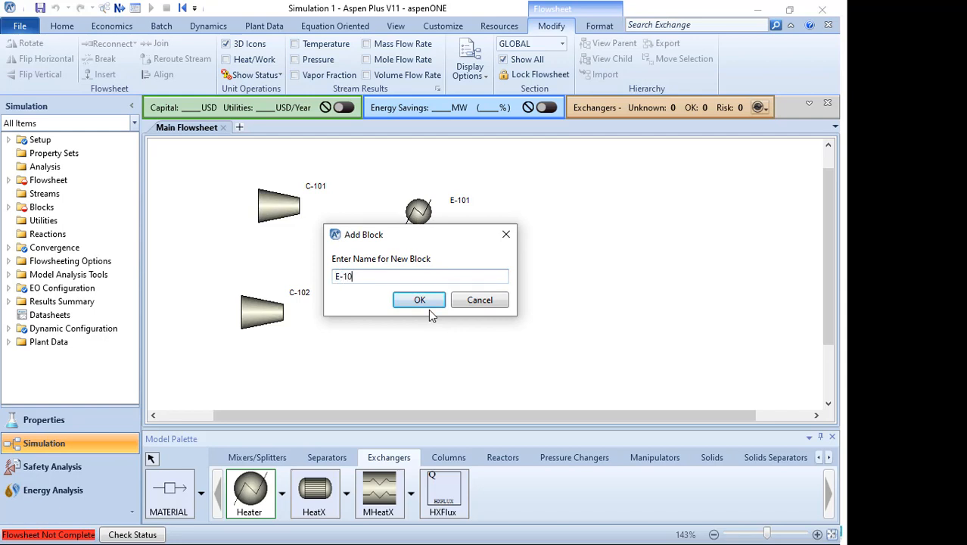
pyautogui.write('2')
pyautogui.press('Return')
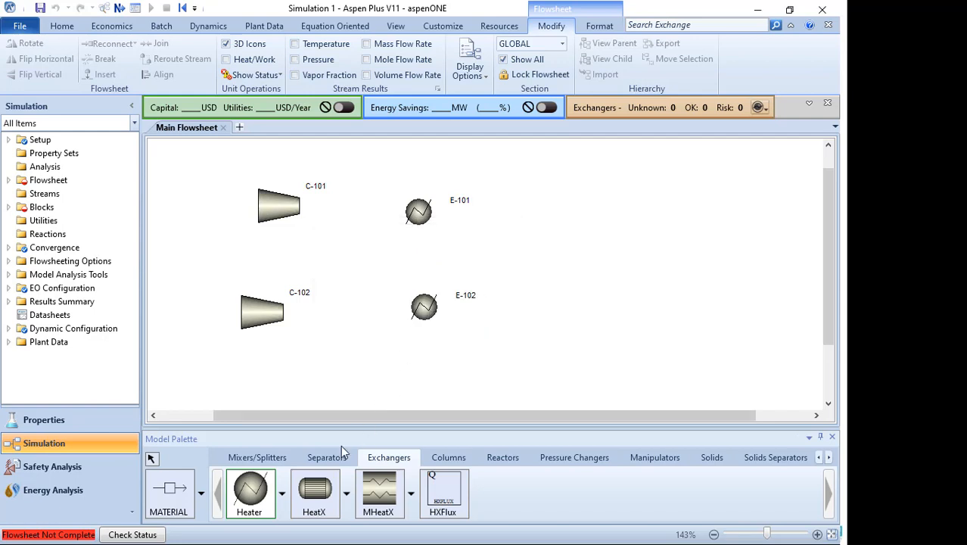
# - Place a Mixer block named M-101 to the right of the heaters
pyautogui.click(666, 458)
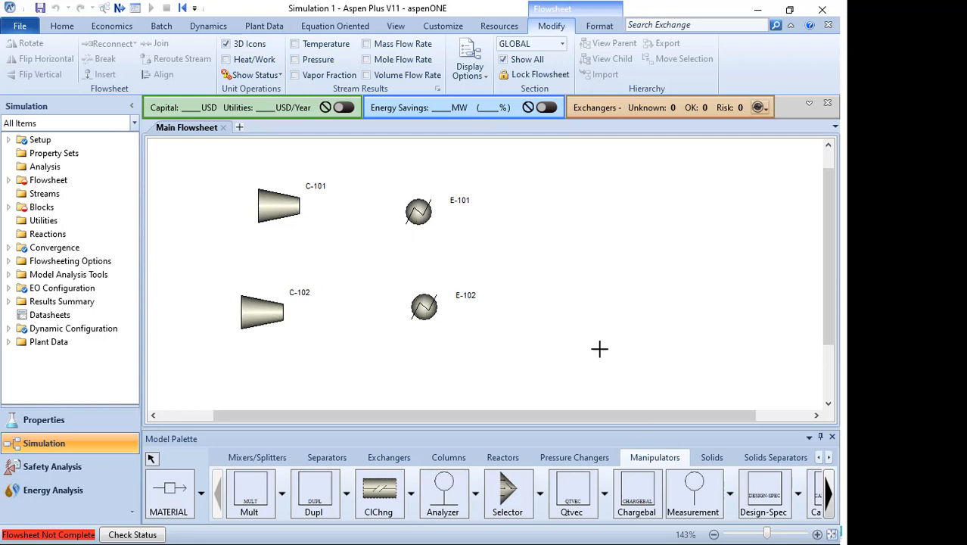
pyautogui.click(257, 458)
pyautogui.click(261, 501)
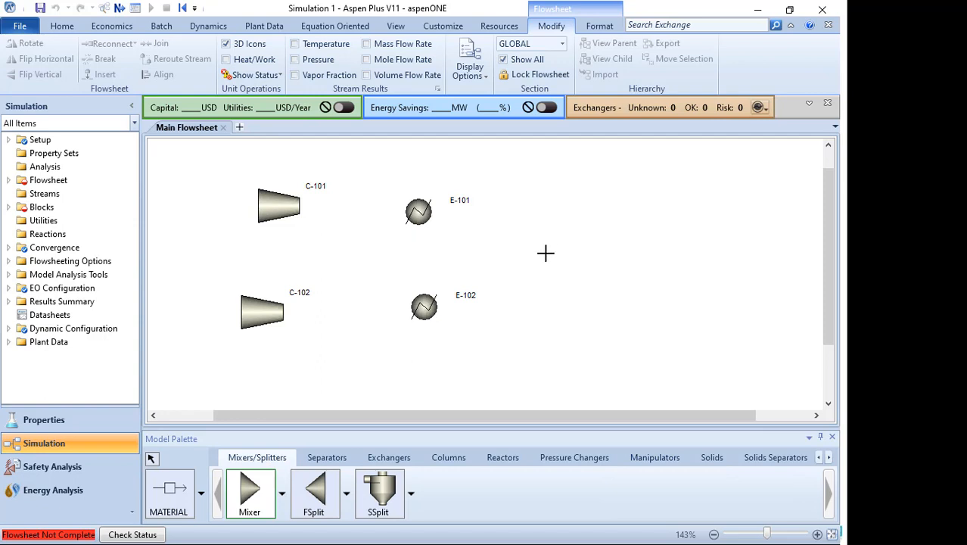
pyautogui.click(544, 256)
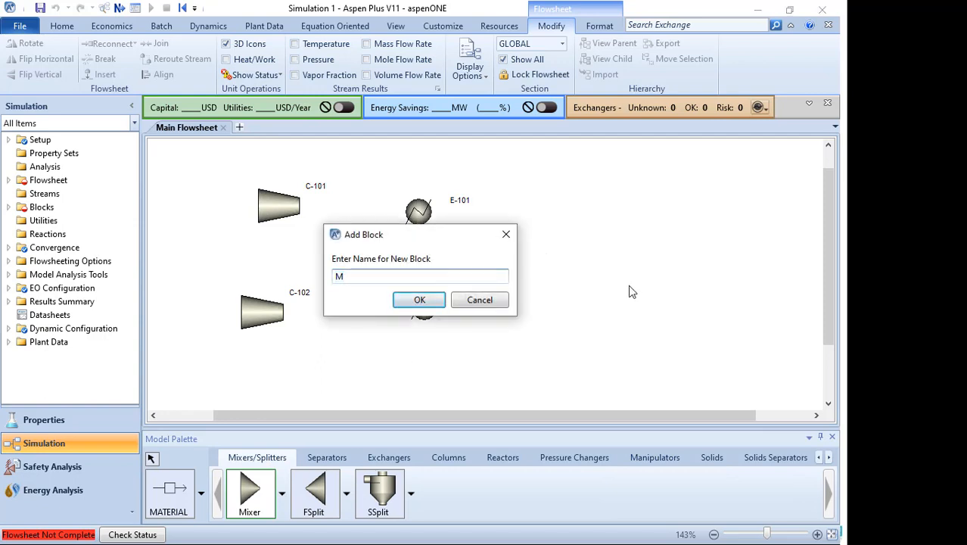
pyautogui.write('M-101')
pyautogui.press('Return')
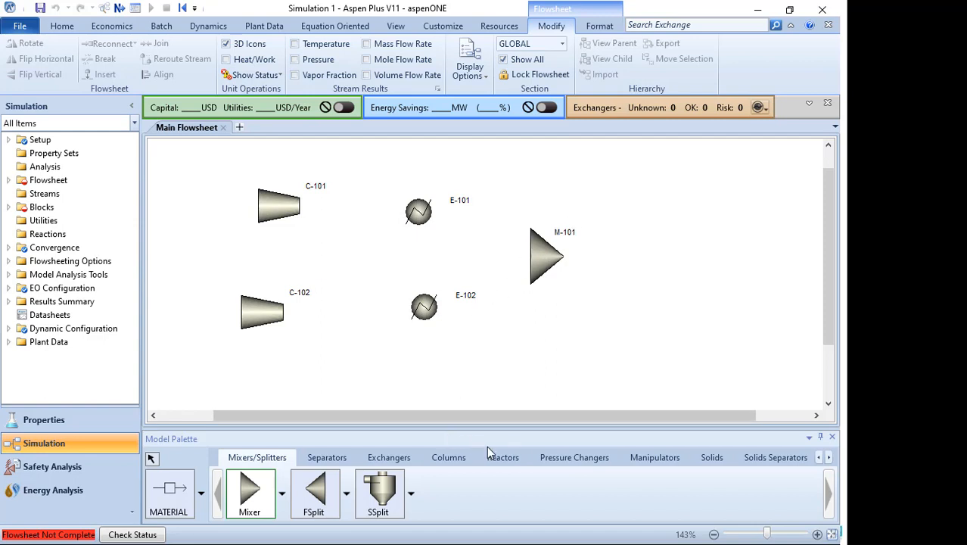
# - Place an REquil reactor block named R-101 to the right of the mixer
pyautogui.click(498, 456)
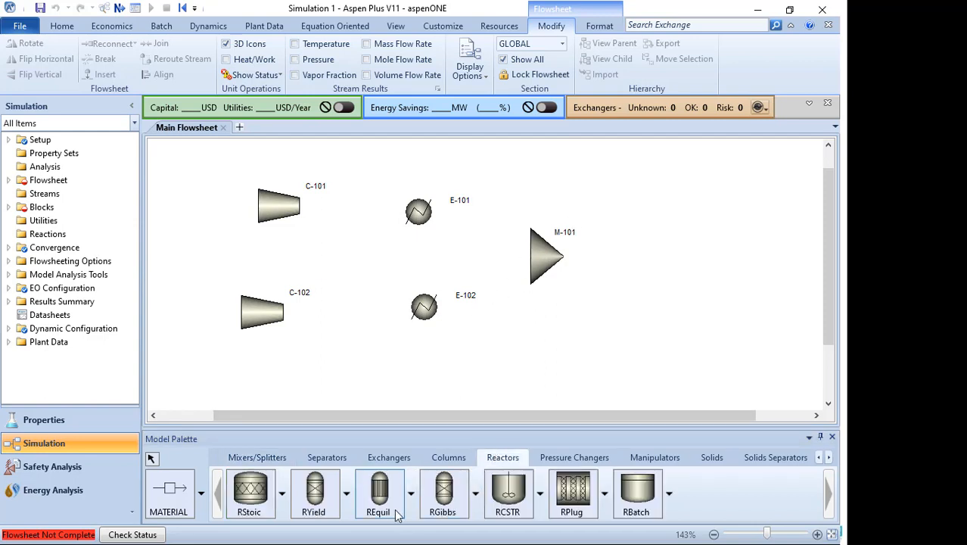
pyautogui.click(380, 492)
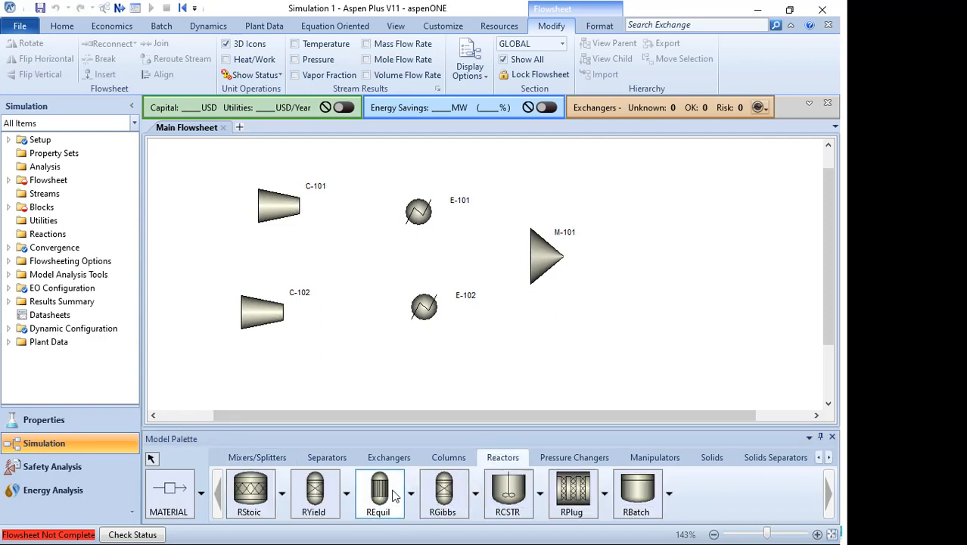
pyautogui.click(689, 251)
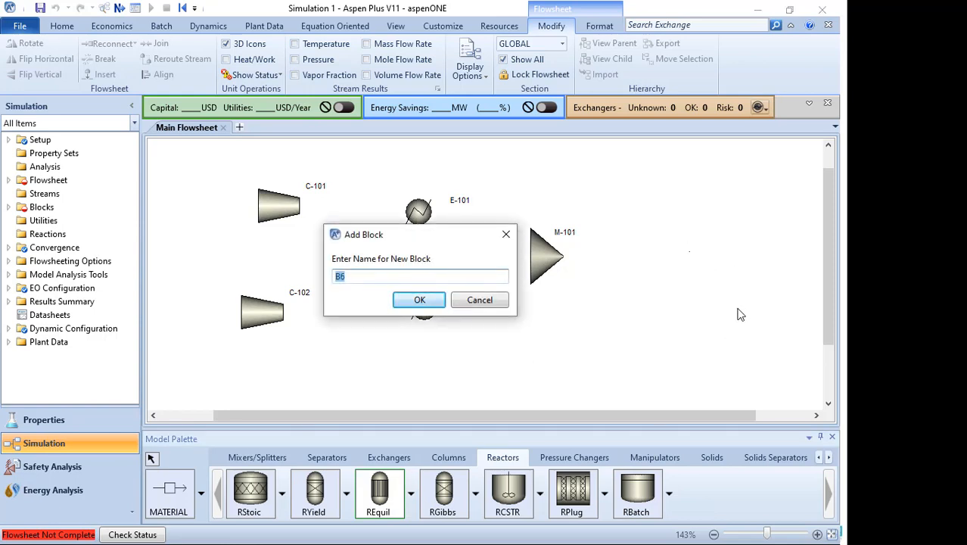
pyautogui.press('Return')
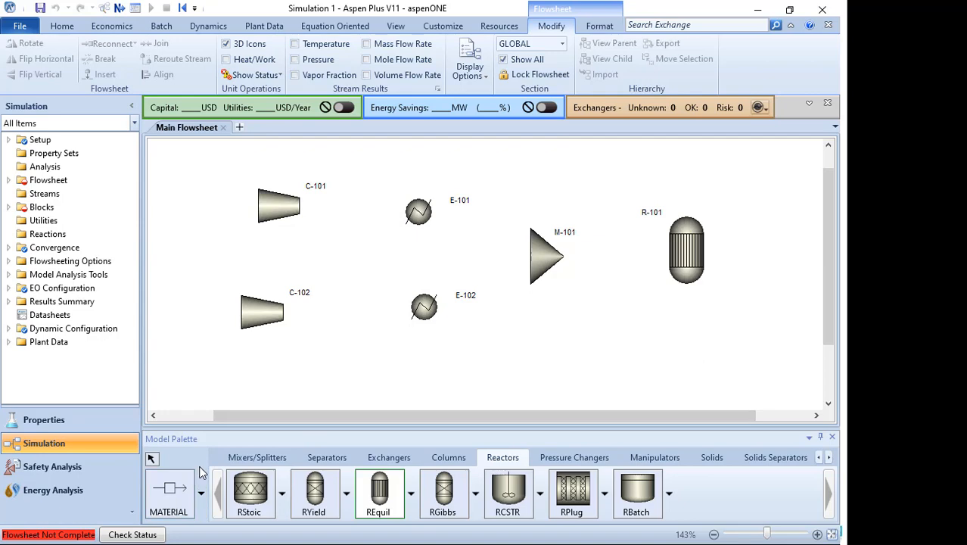
# - Switch to the slide show to review the reference ammonia flowsheet, then return to Aspen Plus
pyautogui.press('super')
pyautogui.click(874, 168)
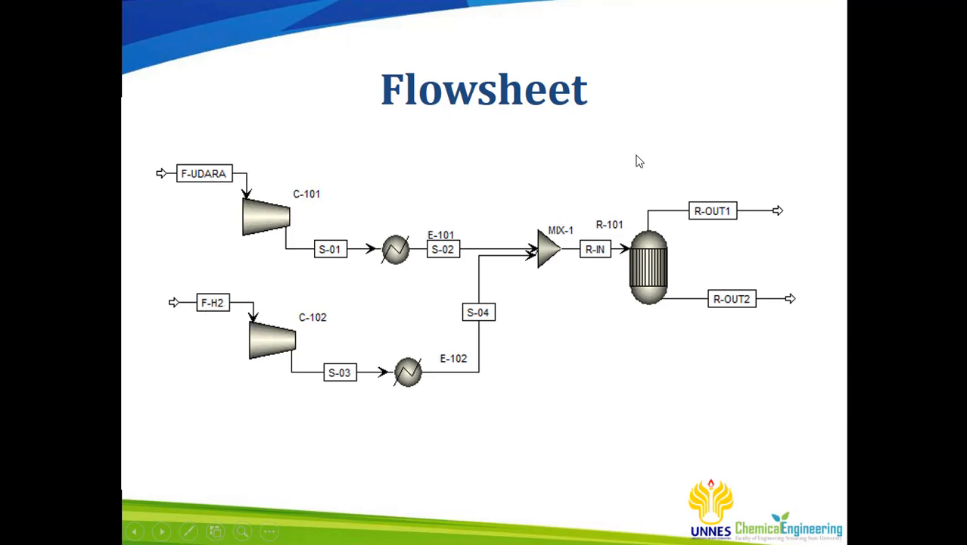
pyautogui.press('super')
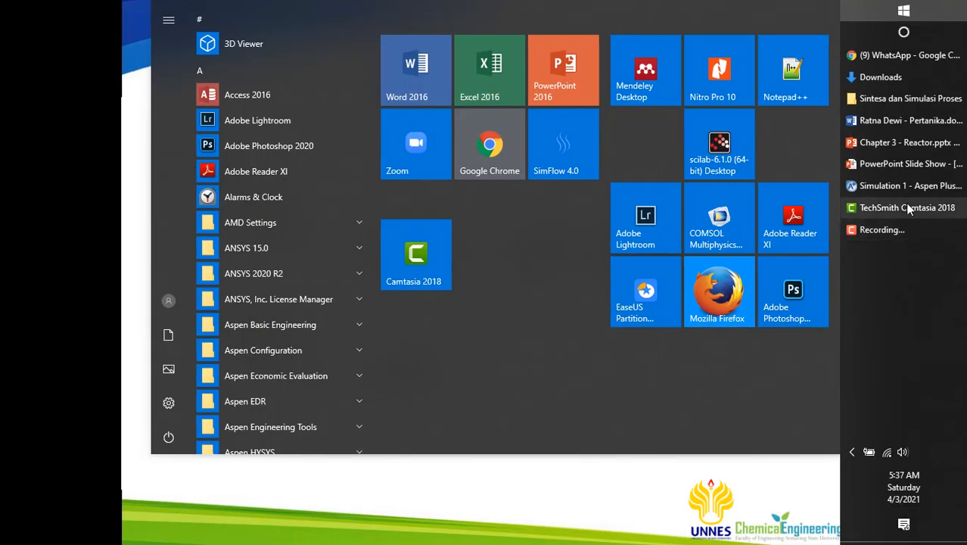
pyautogui.click(901, 184)
# - Connect a material feed stream named F-AIR into compressor C-101's inlet
pyautogui.click(175, 502)
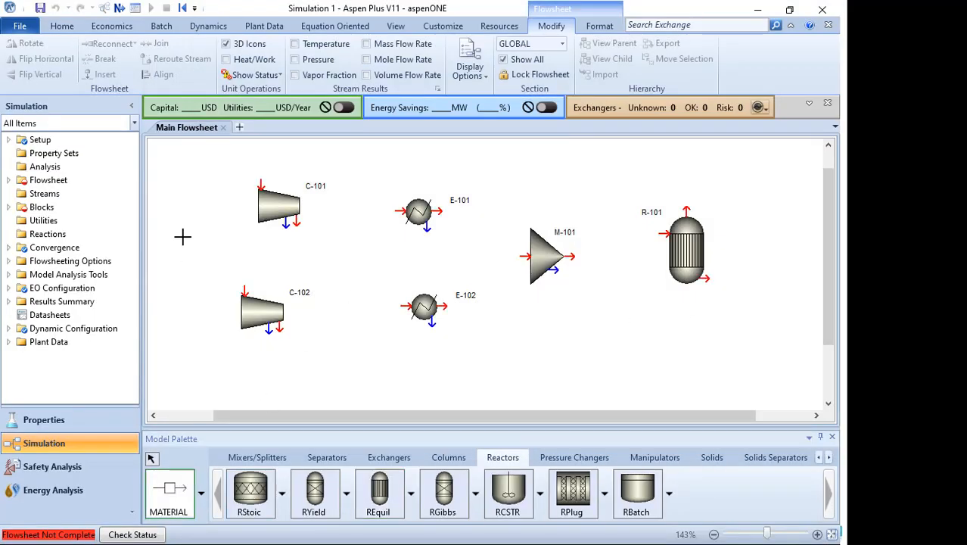
pyautogui.click(258, 184)
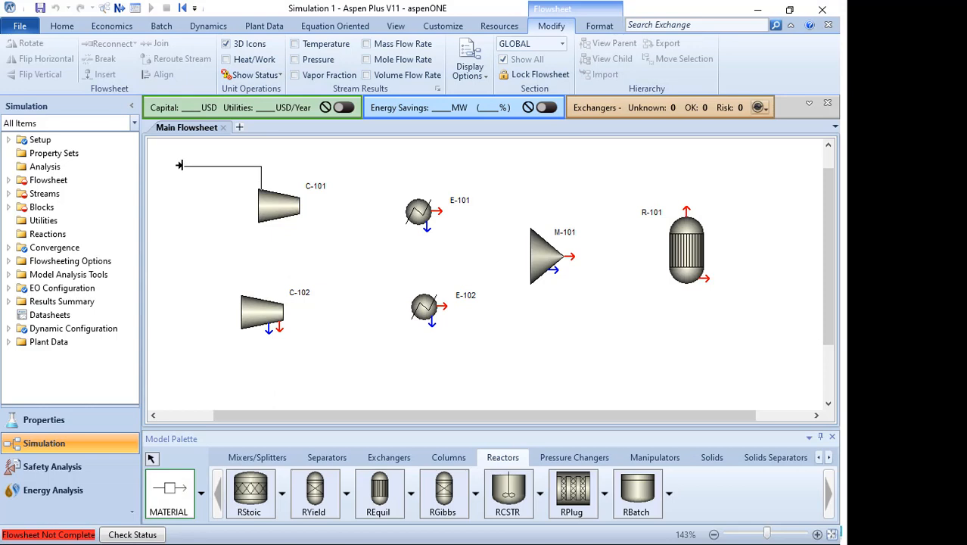
pyautogui.click(182, 166)
pyautogui.write('F-AIR')
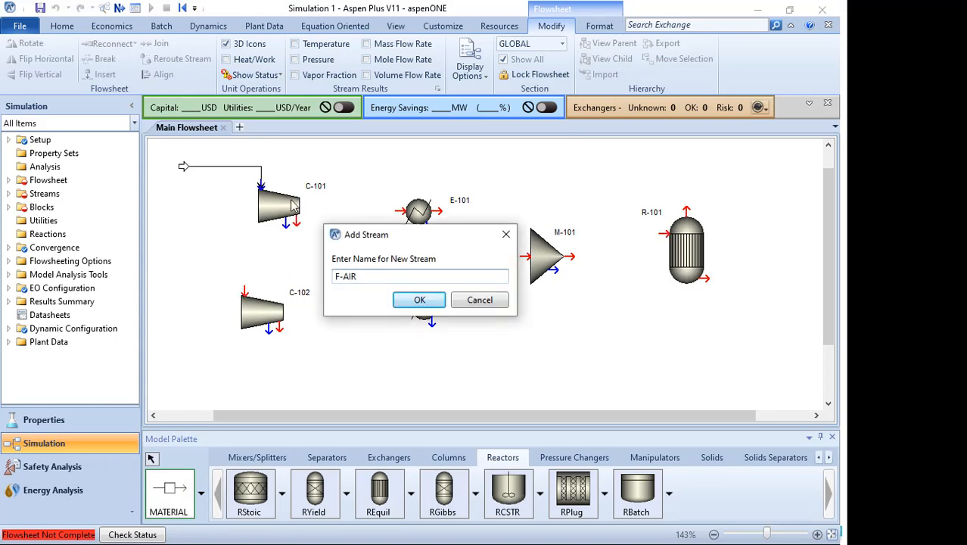
pyautogui.press('Return')
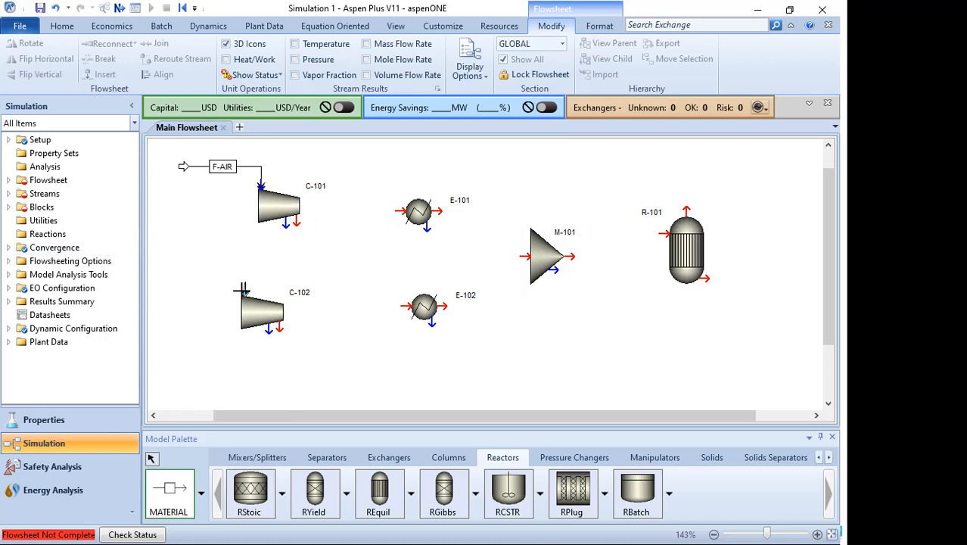
# - Connect a material feed stream named F-H2 into compressor C-102's inlet
pyautogui.click(243, 290)
pyautogui.click(177, 268)
pyautogui.write('F')
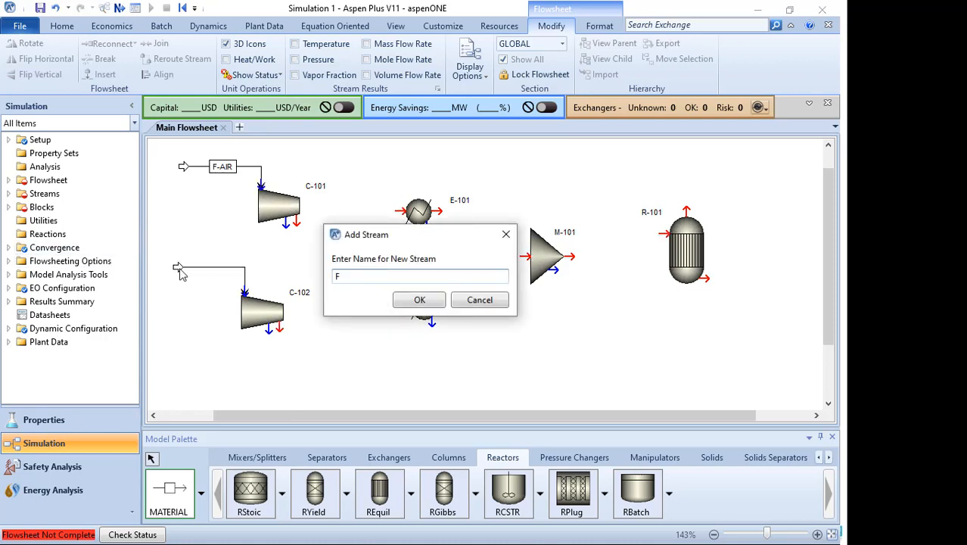
pyautogui.write('-H2')
pyautogui.press('Return')
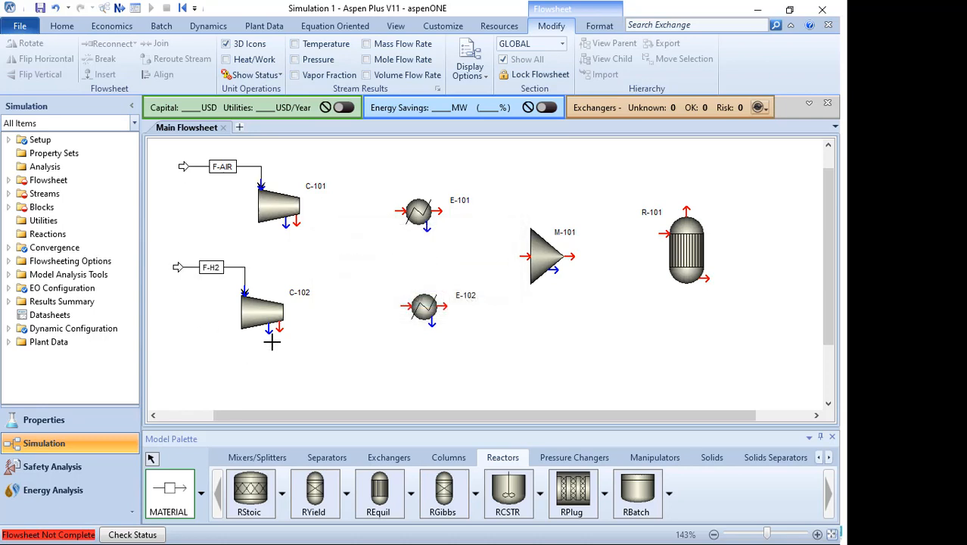
# - Connect compressor C-102's outlet to heater E-102 with a stream named S-02
pyautogui.click(277, 332)
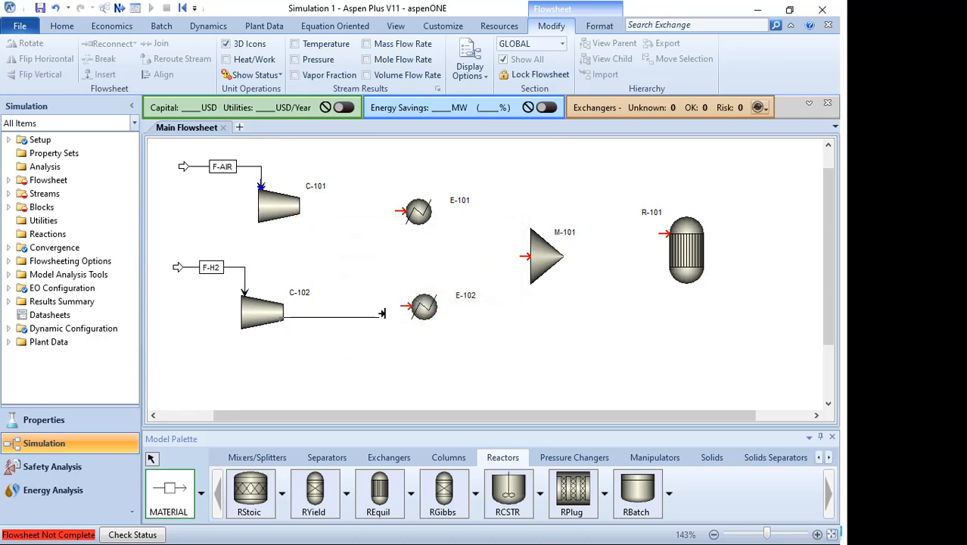
pyautogui.click(398, 305)
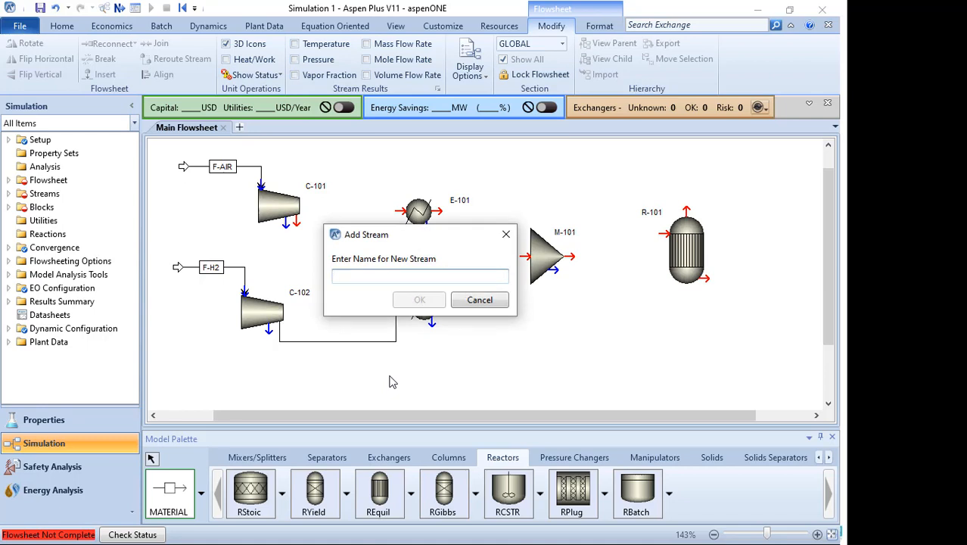
pyautogui.write('S-02')
pyautogui.press('Return')
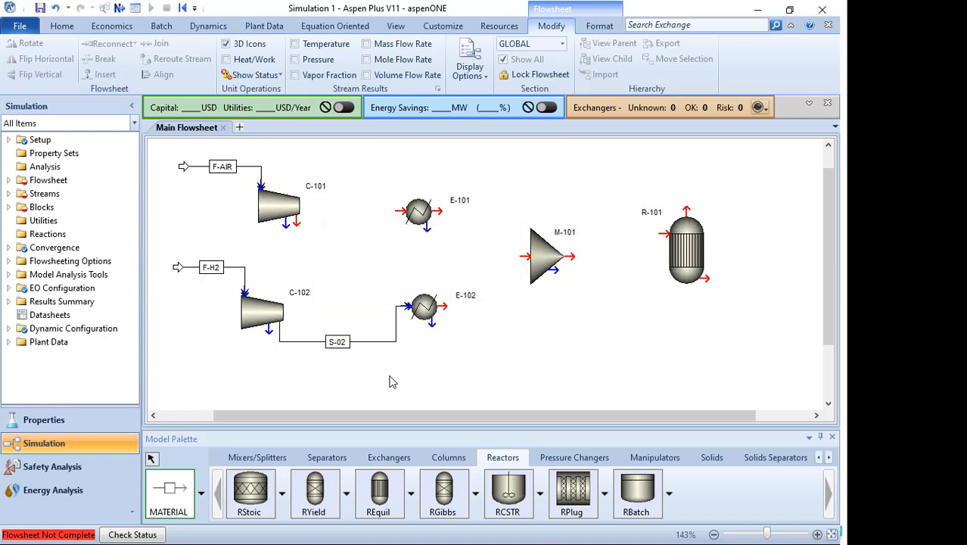
# - Connect compressor C-101's outlet to heater E-101 with a stream named S-01
pyautogui.click(295, 222)
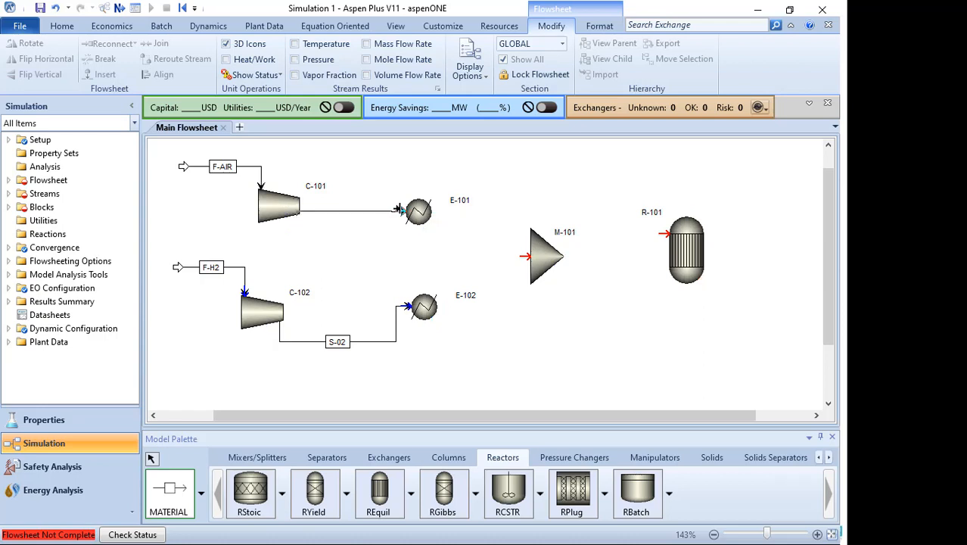
pyautogui.click(398, 211)
pyautogui.write('S')
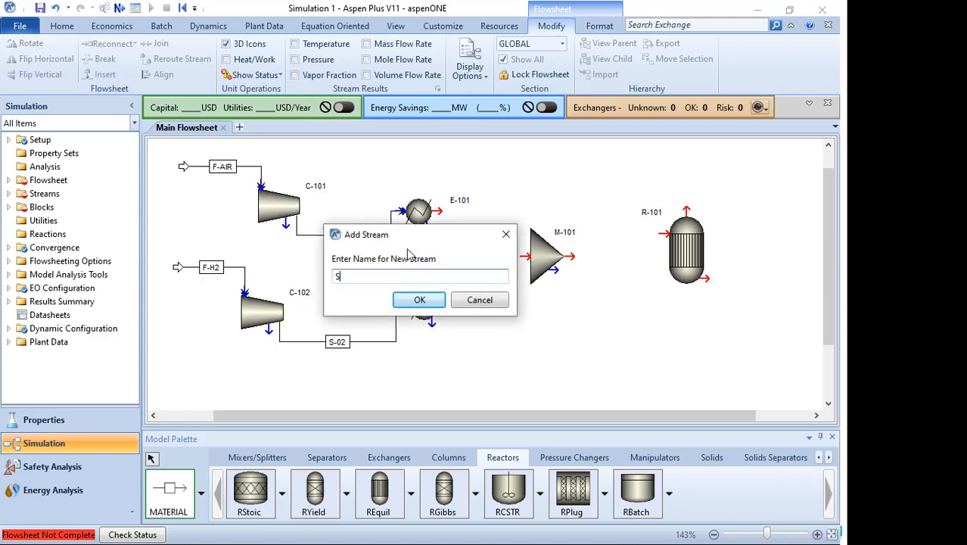
pyautogui.write('-01')
pyautogui.press('Return')
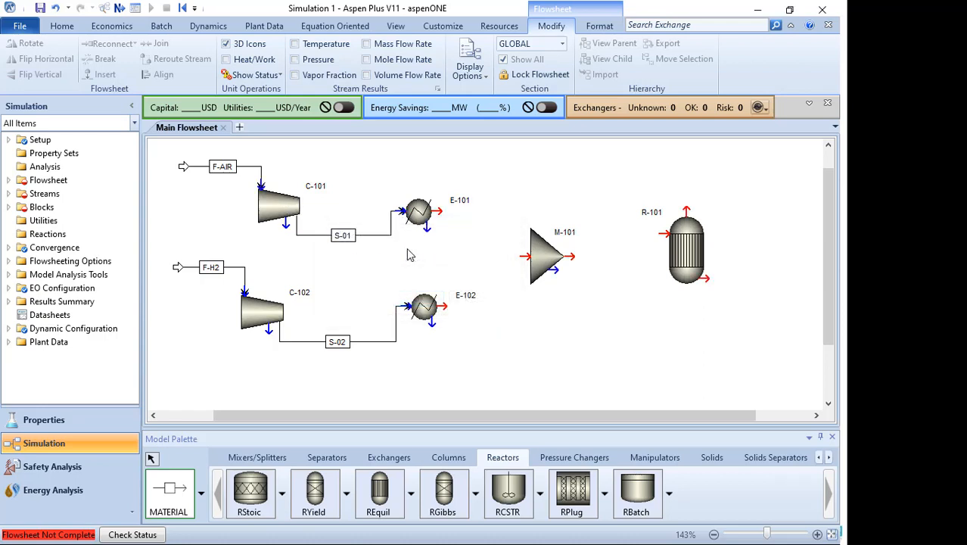
# - Connect heater E-101's outlet to mixer M-101 with a stream named S-03
pyautogui.click(439, 212)
pyautogui.click(522, 256)
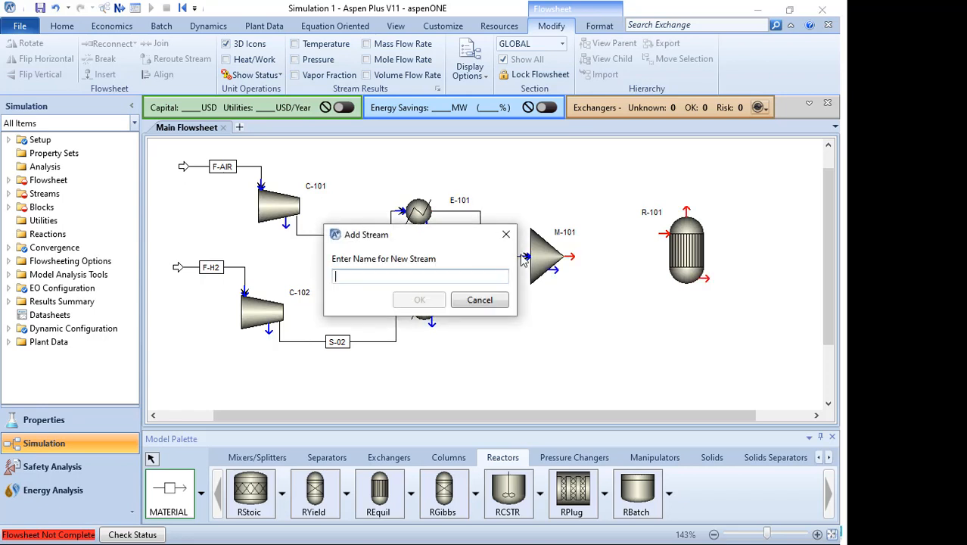
pyautogui.write('S-03')
pyautogui.press('Return')
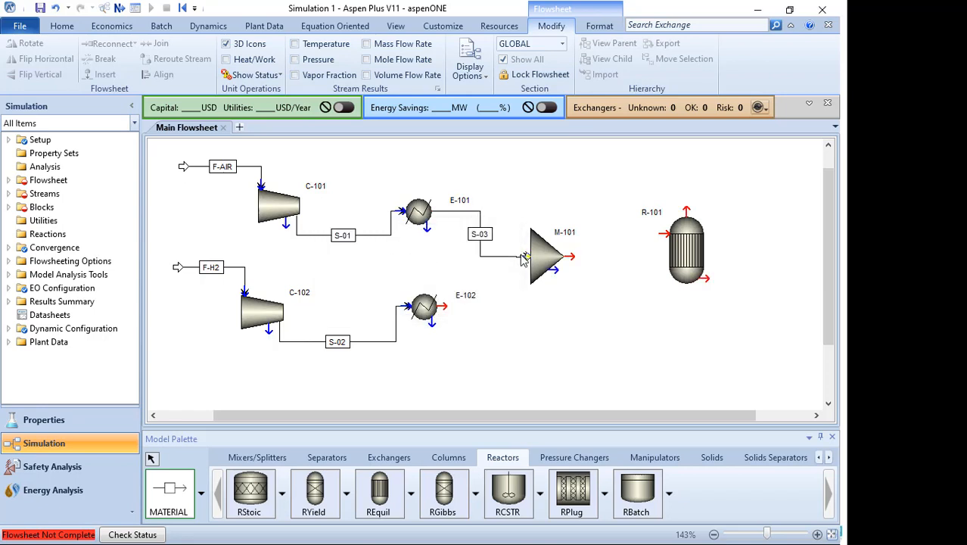
# - Connect heater E-102's outlet to mixer M-101 with a stream named S-04
pyautogui.click(506, 292)
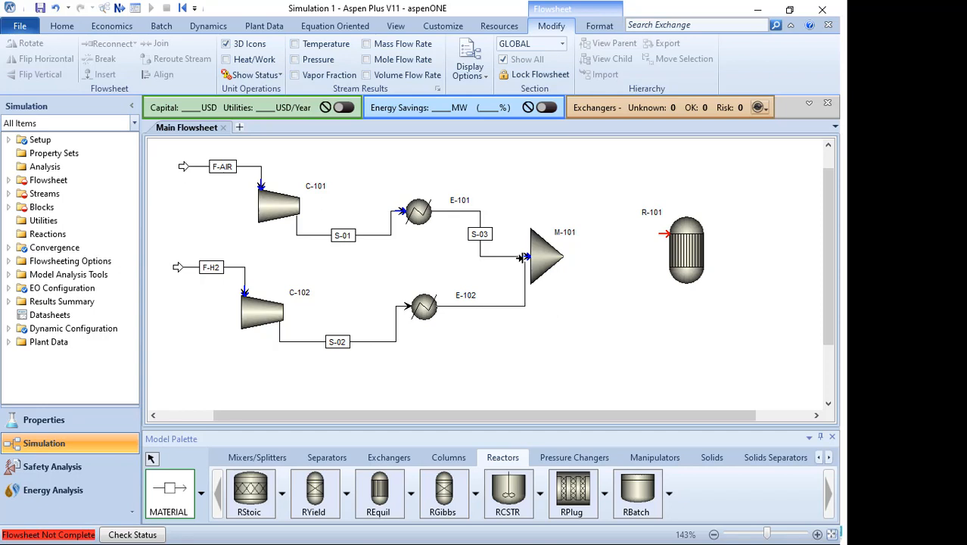
pyautogui.click(524, 259)
pyautogui.write('S-04')
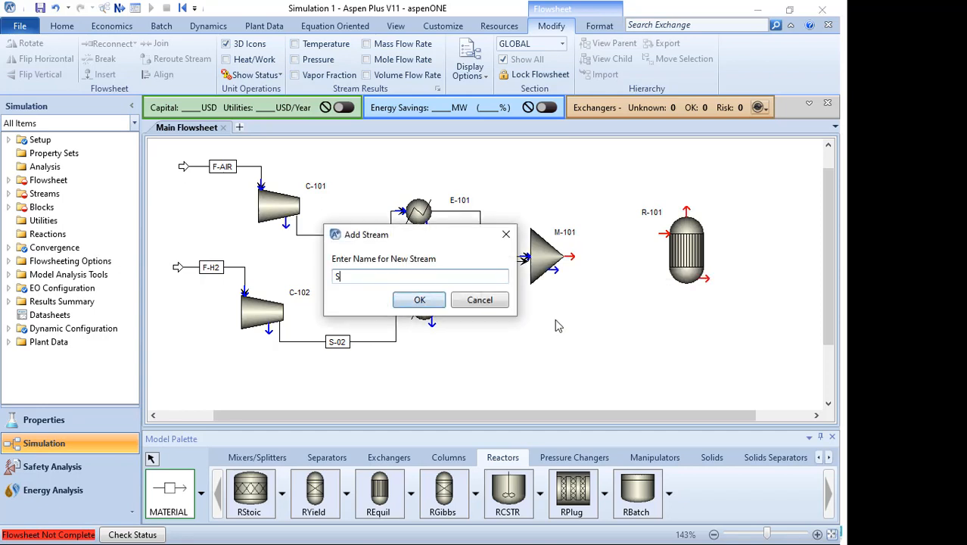
pyautogui.press('Return')
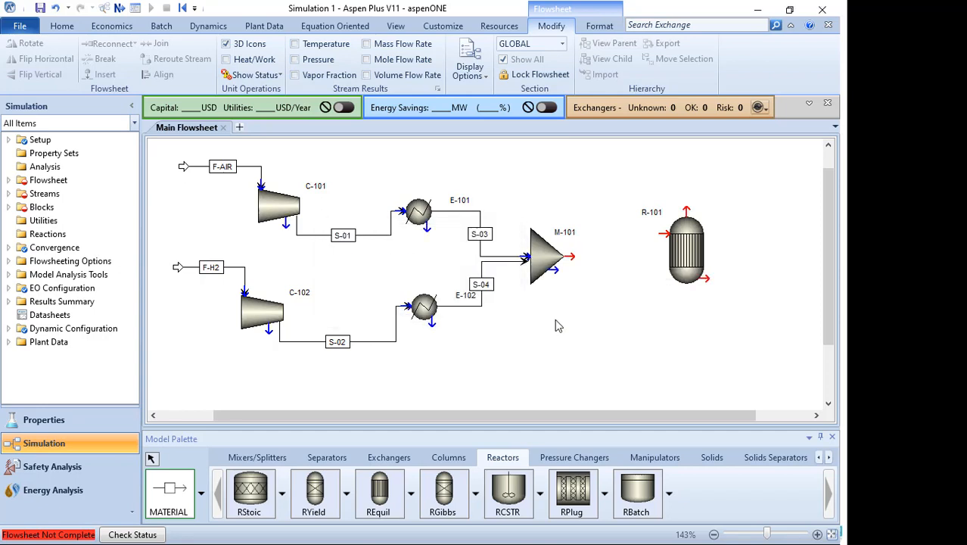
pyautogui.click(569, 257)
pyautogui.click(664, 231)
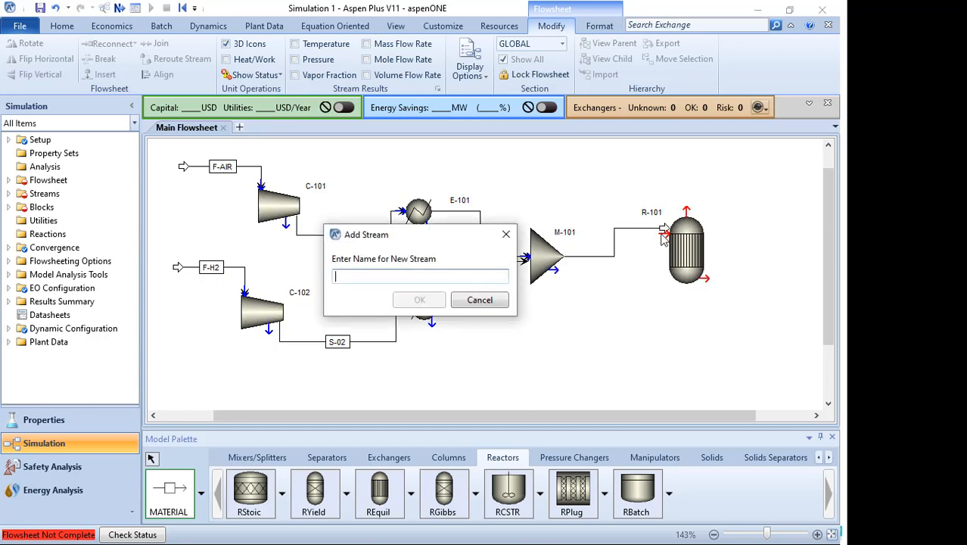
pyautogui.click(477, 297)
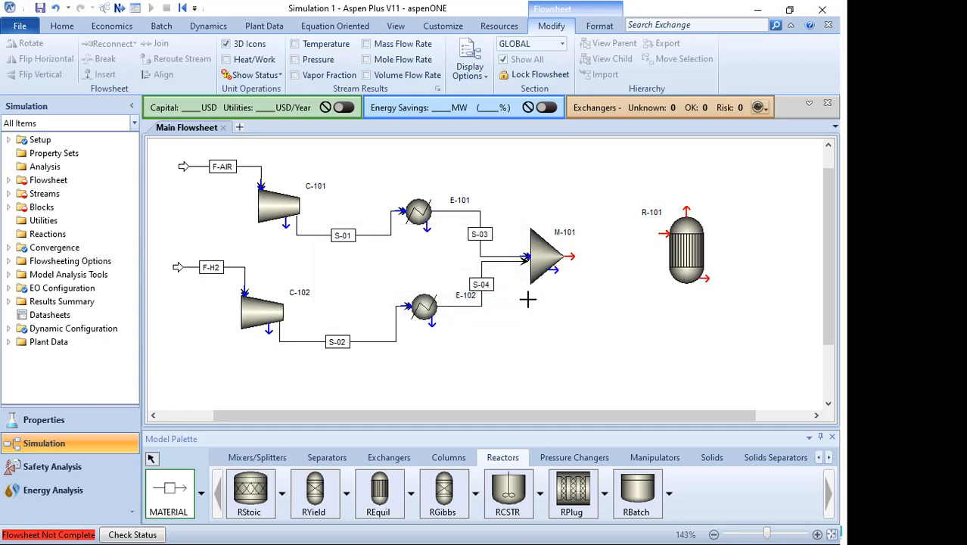
pyautogui.click(569, 257)
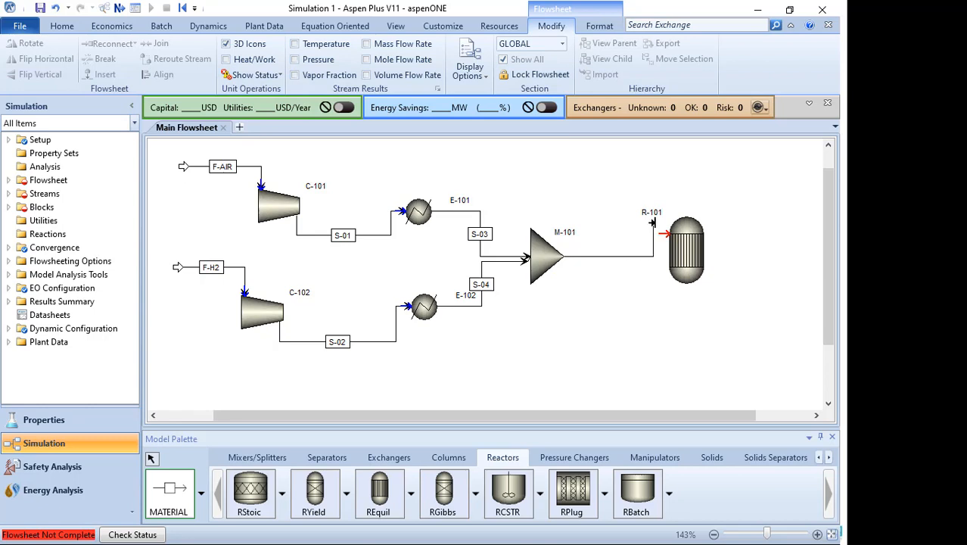
pyautogui.click(663, 231)
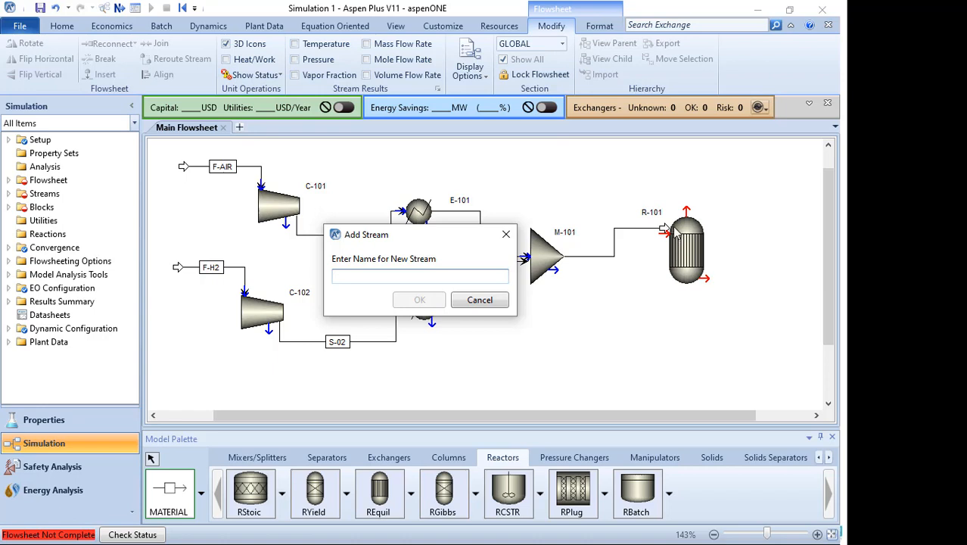
pyautogui.click(498, 303)
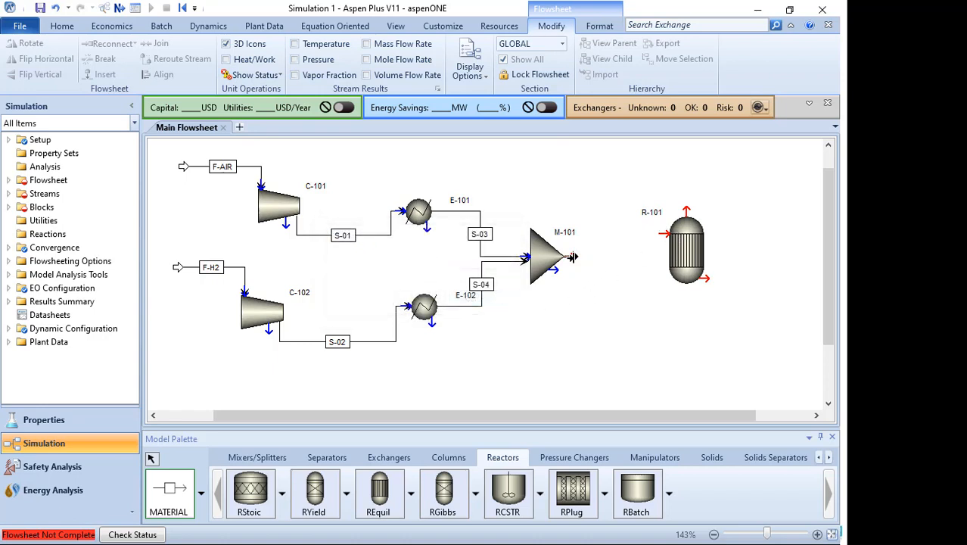
# - Connect mixer M-101's outlet to reactor R-101's feed with a stream named R1-IN
pyautogui.moveTo(603, 272); pyautogui.dragTo(661, 233)
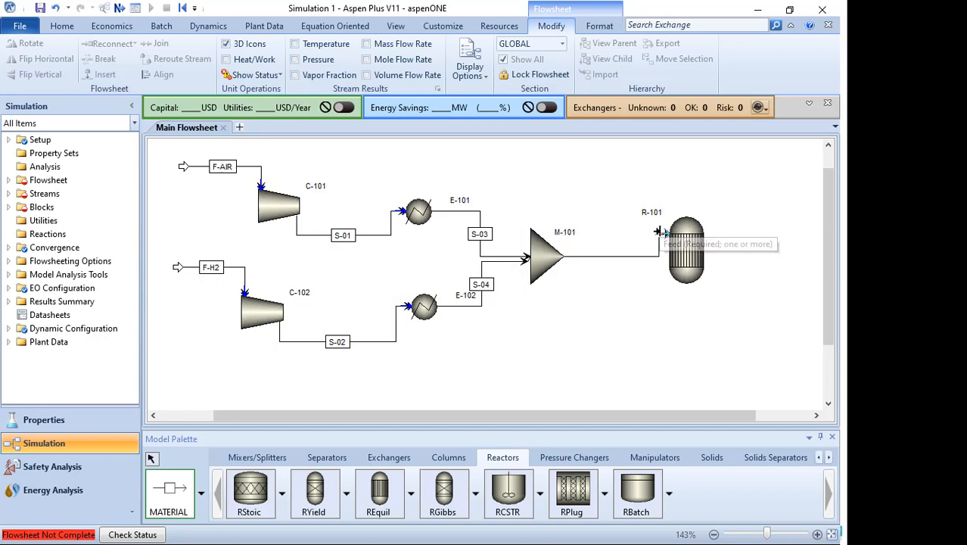
pyautogui.click(657, 232)
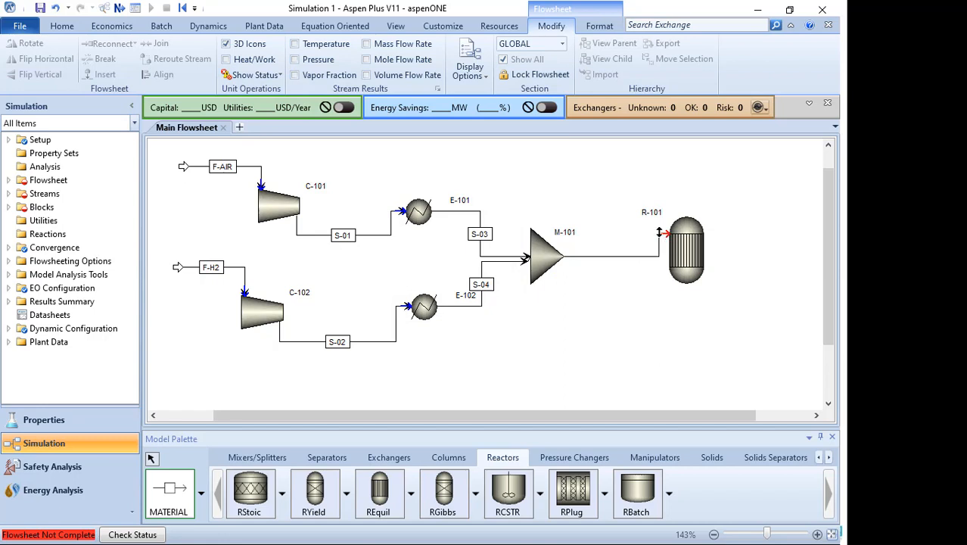
pyautogui.write('R')
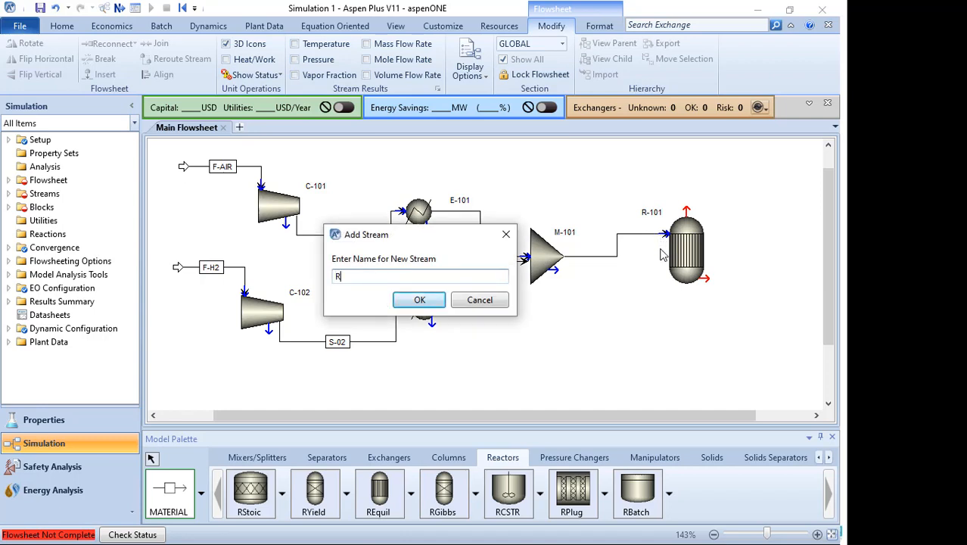
pyautogui.write('1-IN')
pyautogui.press('Return')
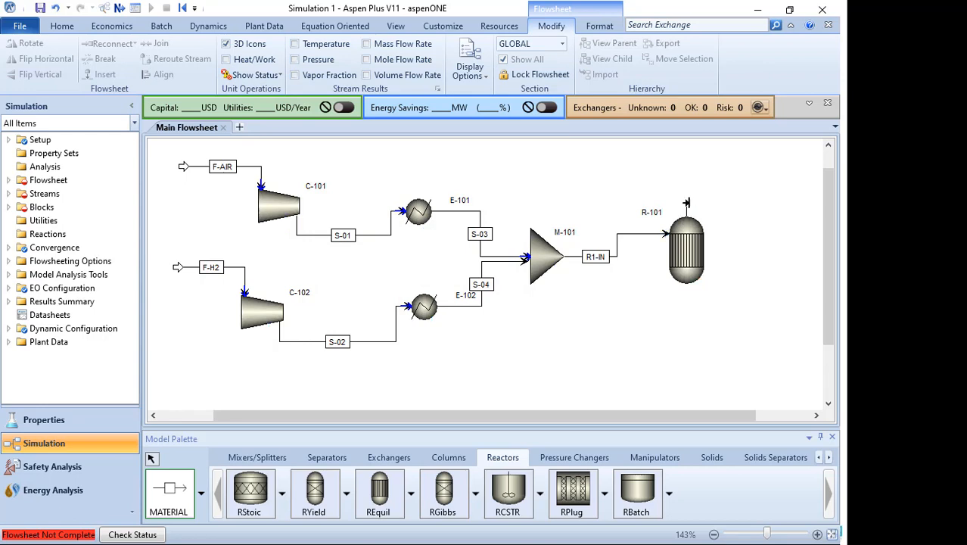
# - Draw a product stream from reactor R-101's top outlet named R1-OUT1
pyautogui.click(687, 203)
pyautogui.click(763, 177)
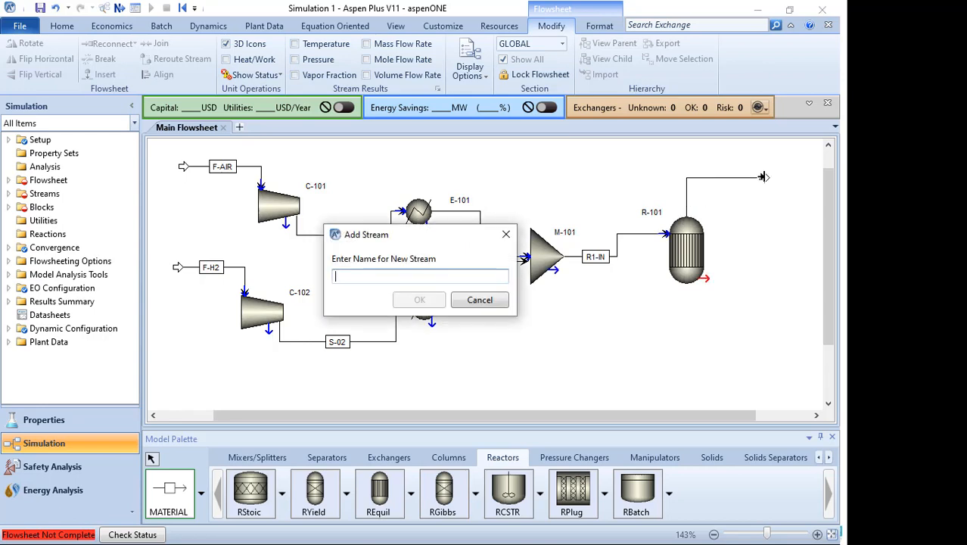
pyautogui.write('R1-OUTI')
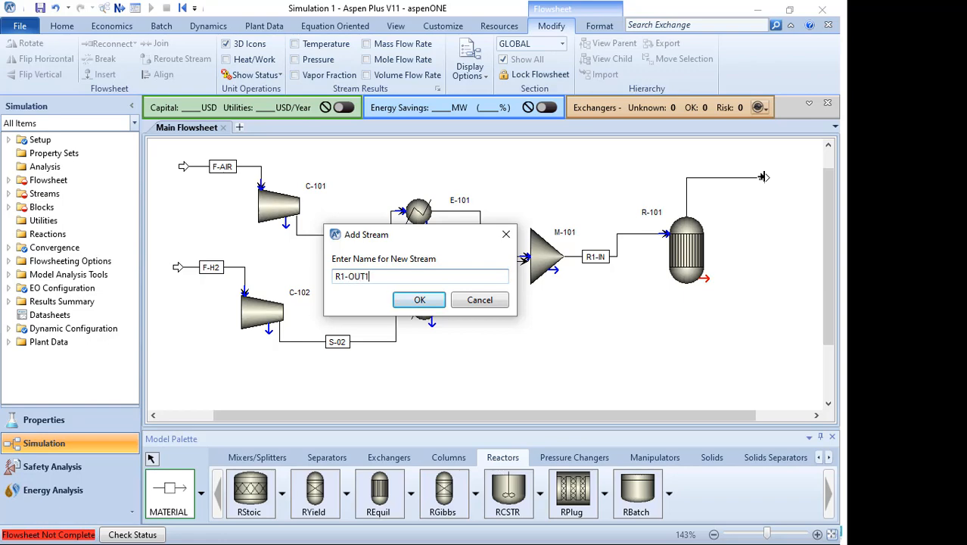
pyautogui.press('Return')
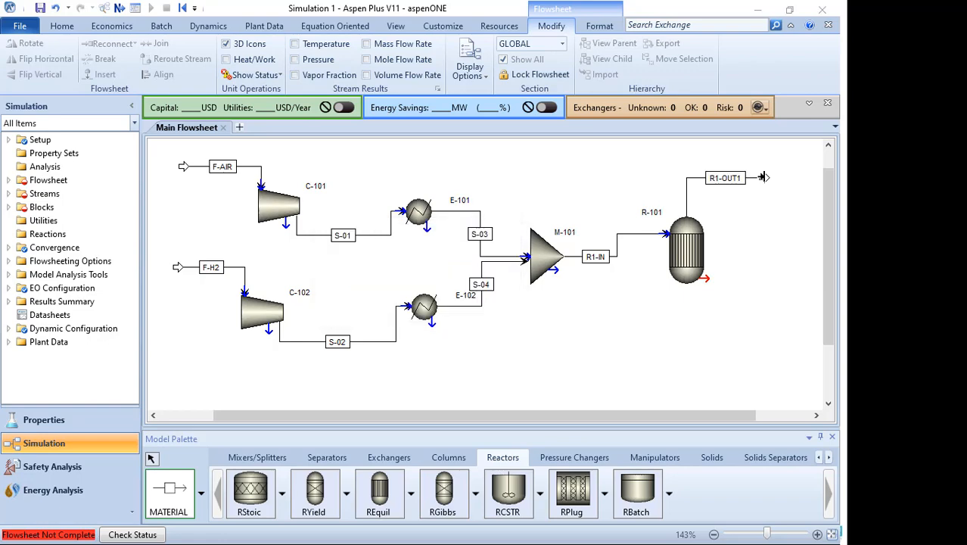
# - Switch to the slide show to review the reference flowsheet again
pyautogui.press('super')
pyautogui.click(920, 162)
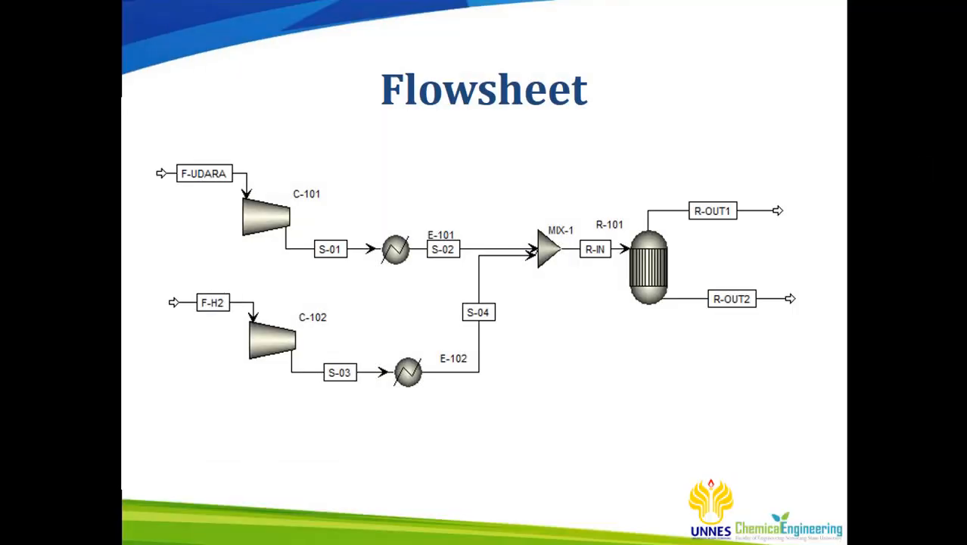
pyautogui.press('super')
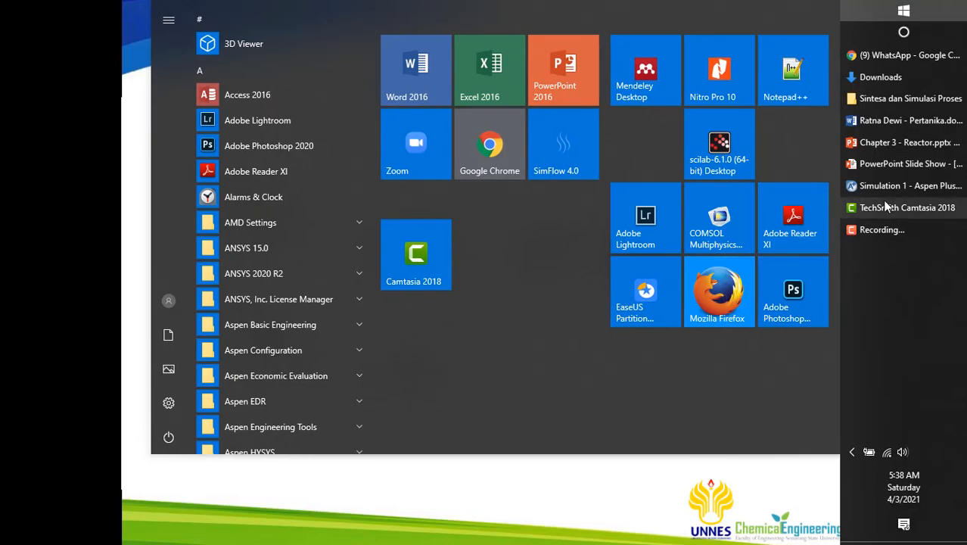
# - Draw a second product stream from reactor R-101's bottom outlet named R1-OUT2
pyautogui.click(896, 187)
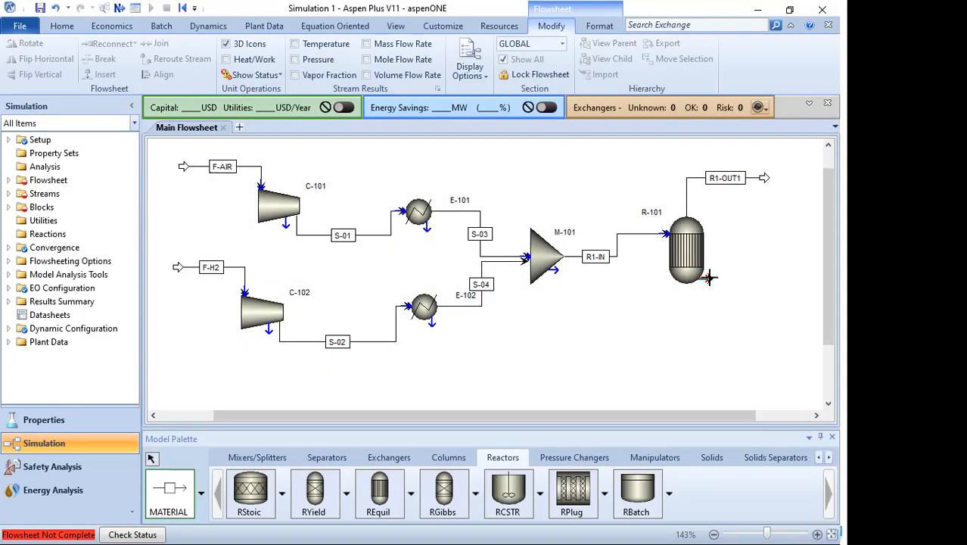
pyautogui.click(765, 273)
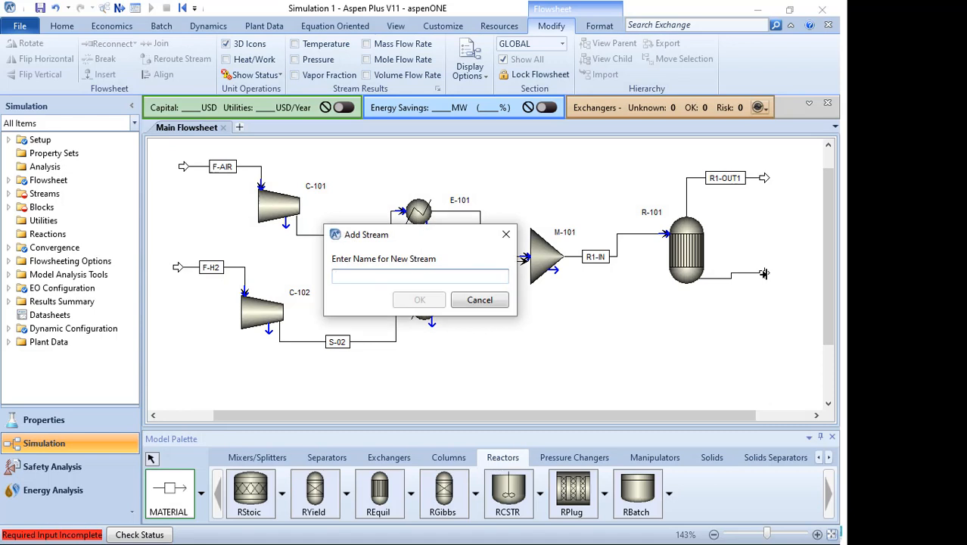
pyautogui.write('R2')
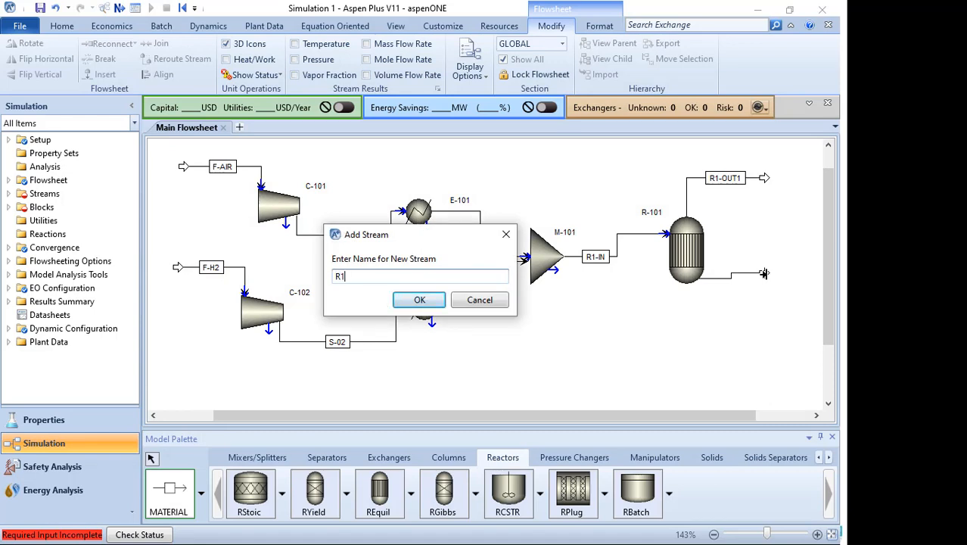
pyautogui.write('-OUT2')
pyautogui.press('Return')
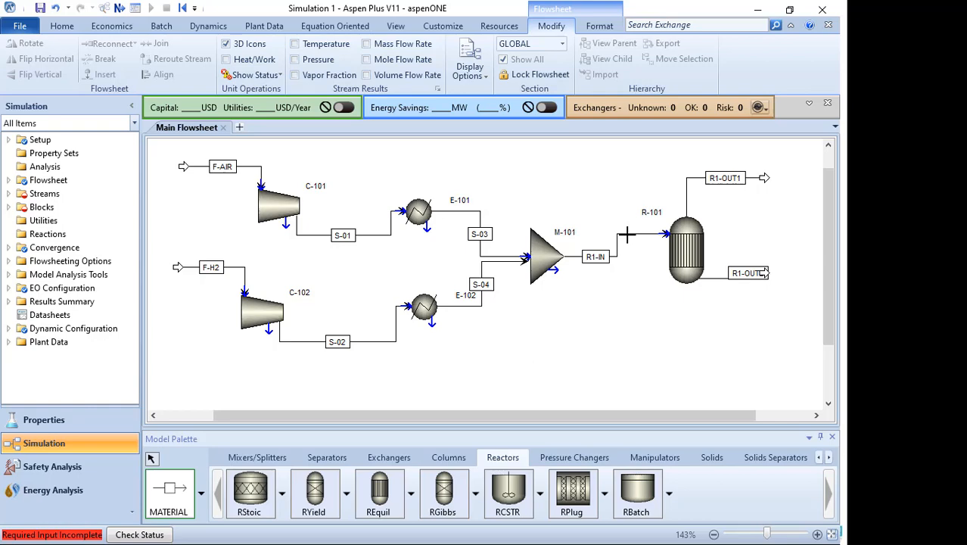
# - Review the reference flowsheet and the F-AIR input specification slides in the slide show
pyautogui.press('super')
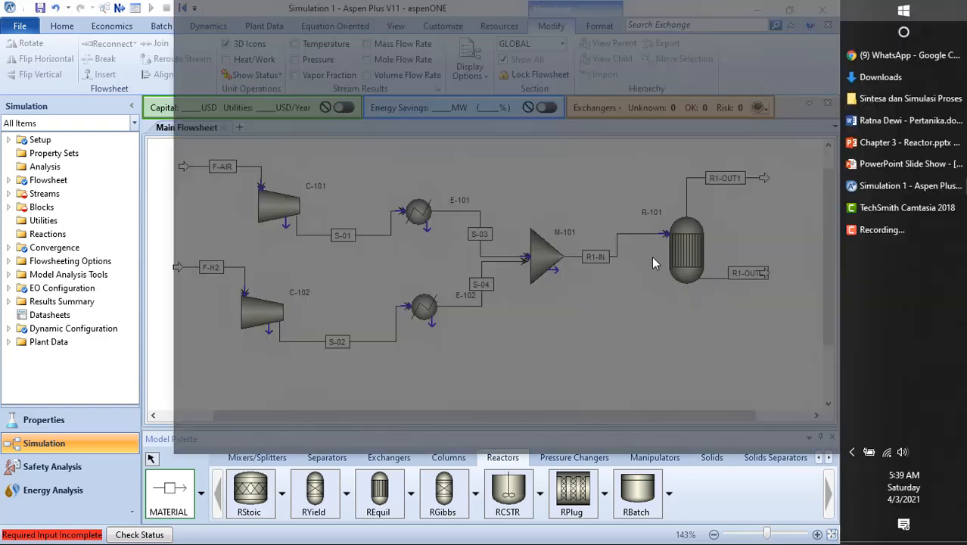
pyautogui.click(880, 189)
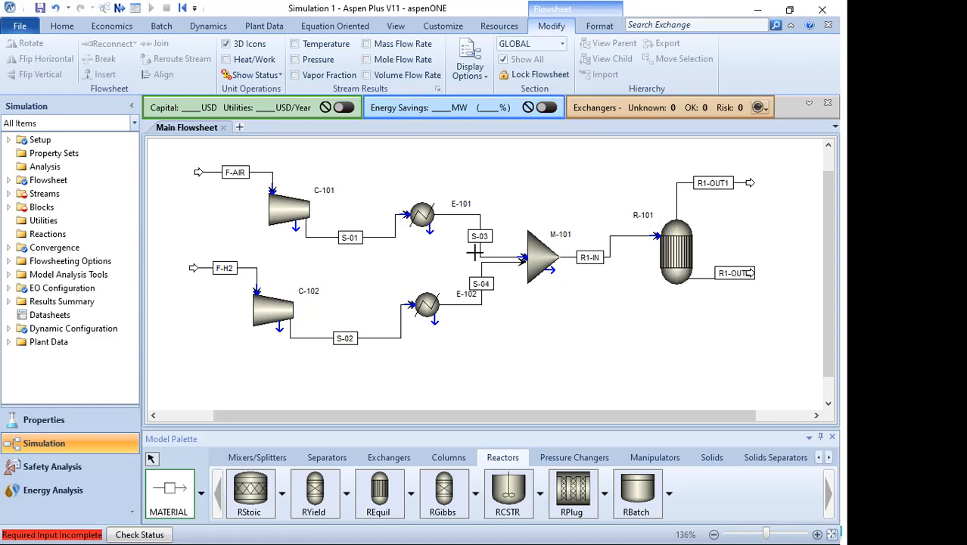
pyautogui.press('super')
pyautogui.click(863, 163)
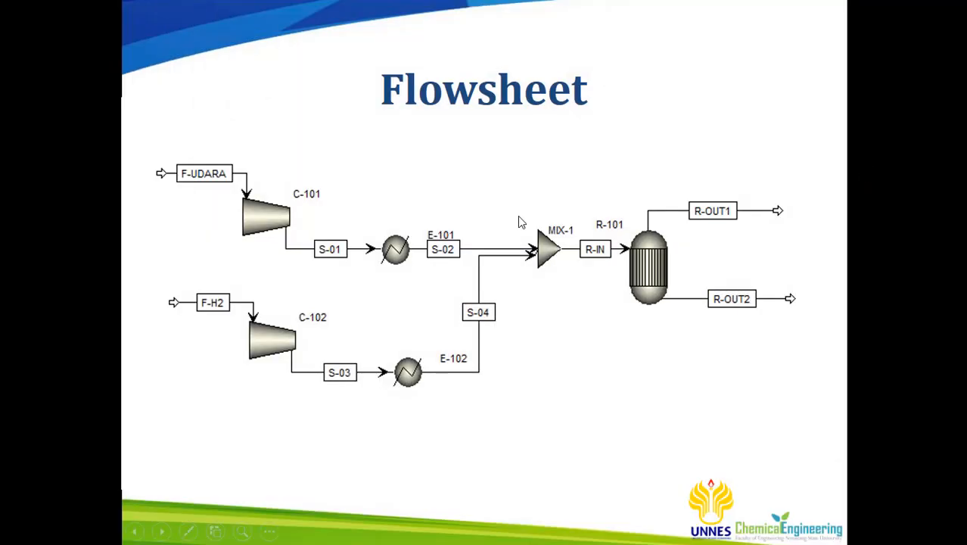
pyautogui.click(519, 221)
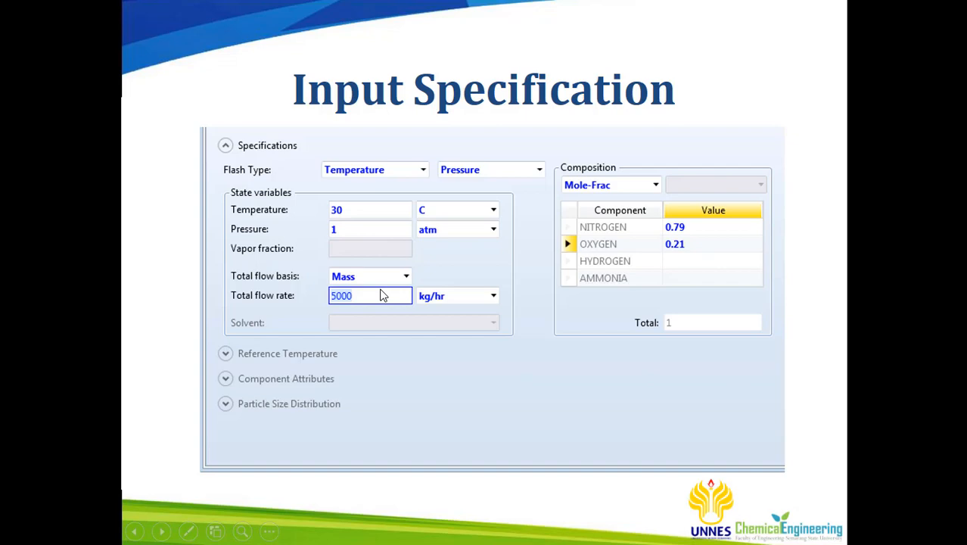
pyautogui.press('super')
pyautogui.click(875, 186)
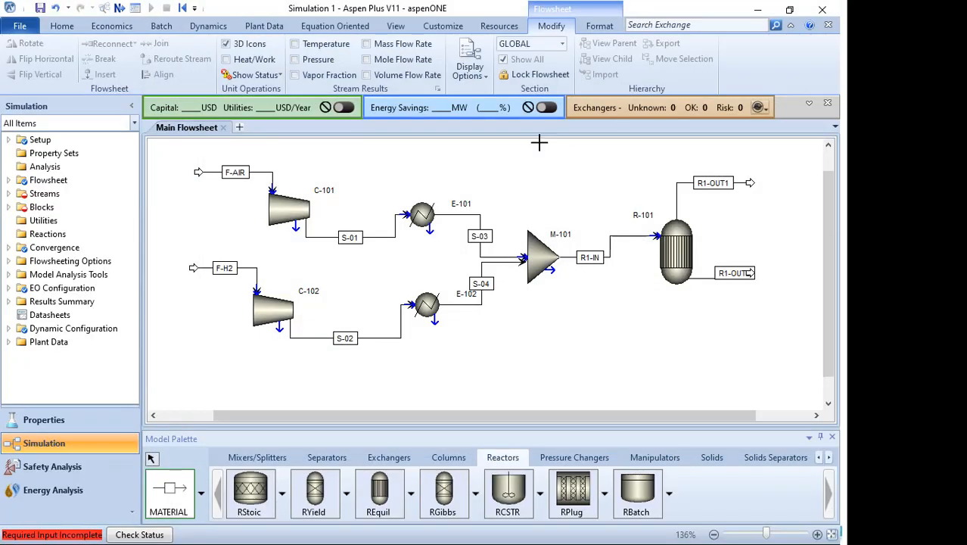
# - Open feed stream F-AIR's specifications and set its temperature to 30 C and pressure to 1 atm
pyautogui.click(9, 194)
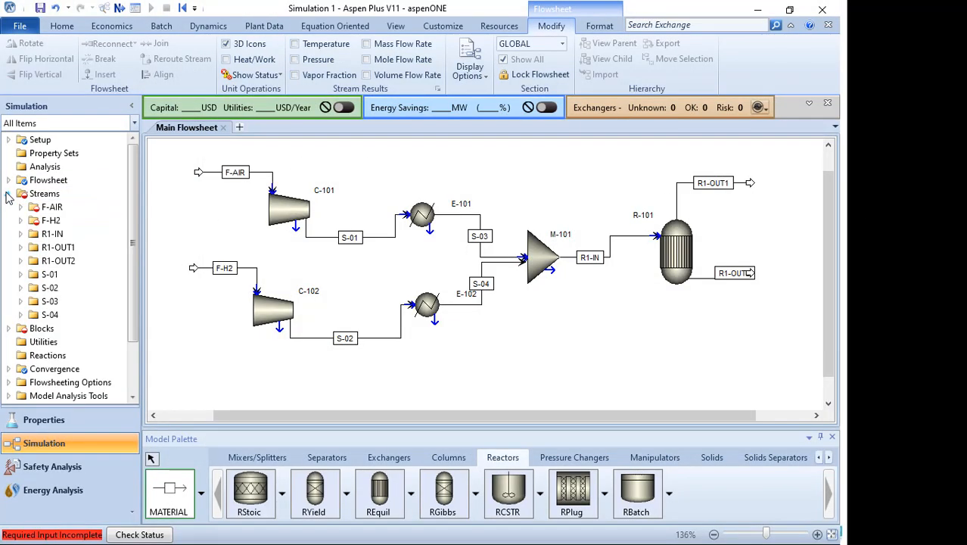
pyautogui.click(53, 211)
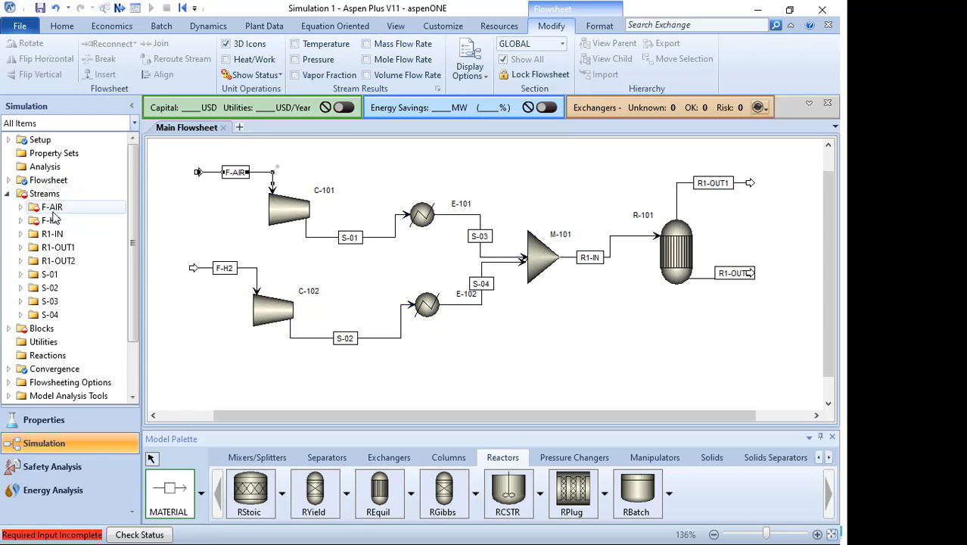
pyautogui.doubleClick(53, 209)
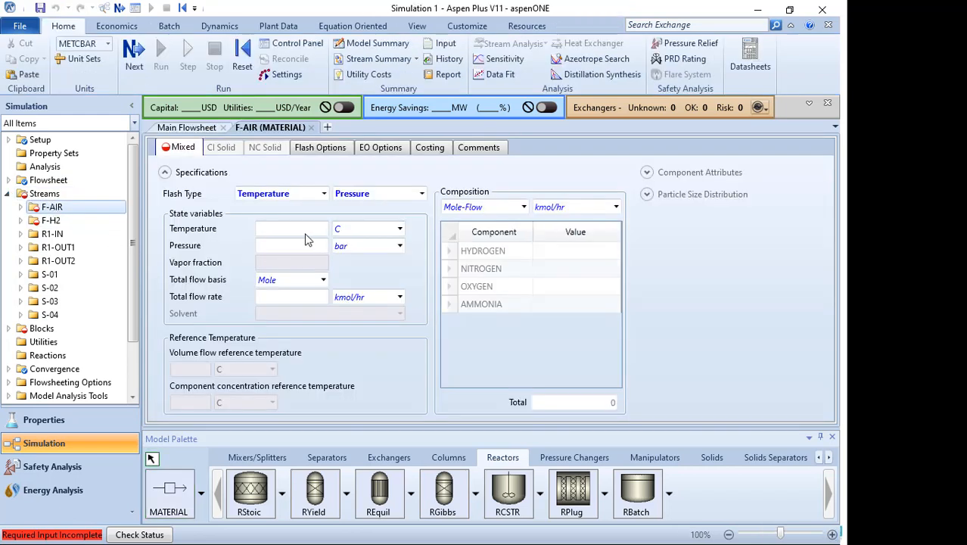
pyautogui.click(307, 230)
pyautogui.write('30')
pyautogui.click(294, 249)
pyautogui.write('1')
pyautogui.press('Tab')
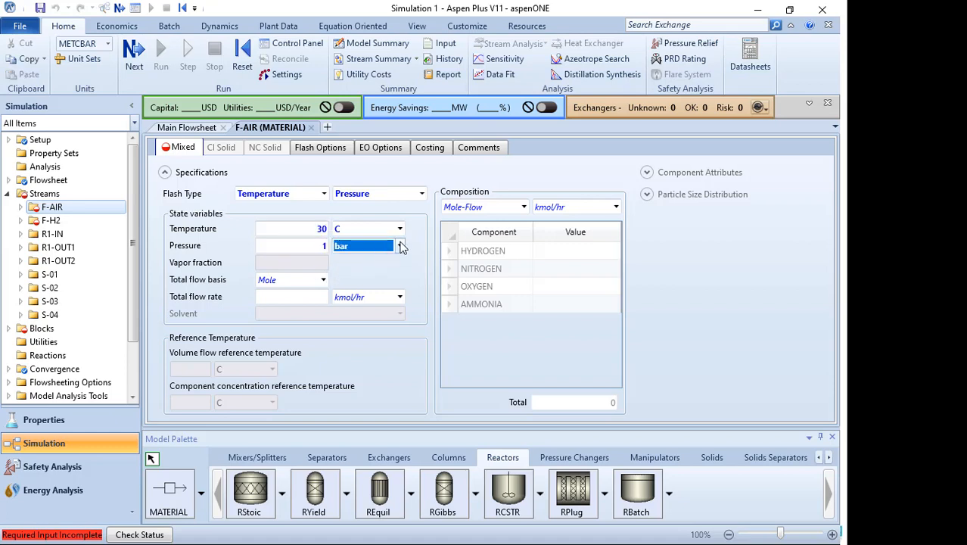
pyautogui.click(400, 246)
pyautogui.scroll(1, 412, 291)
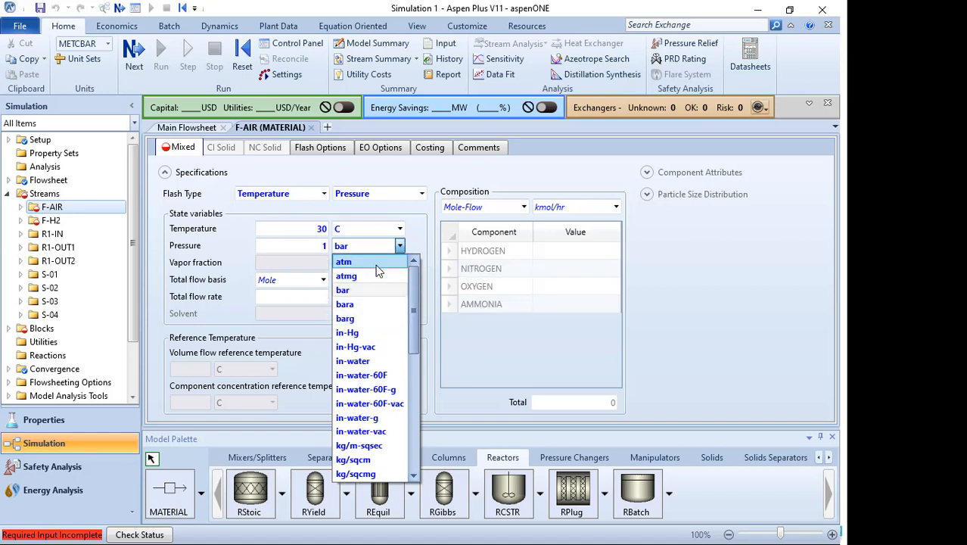
pyautogui.click(359, 268)
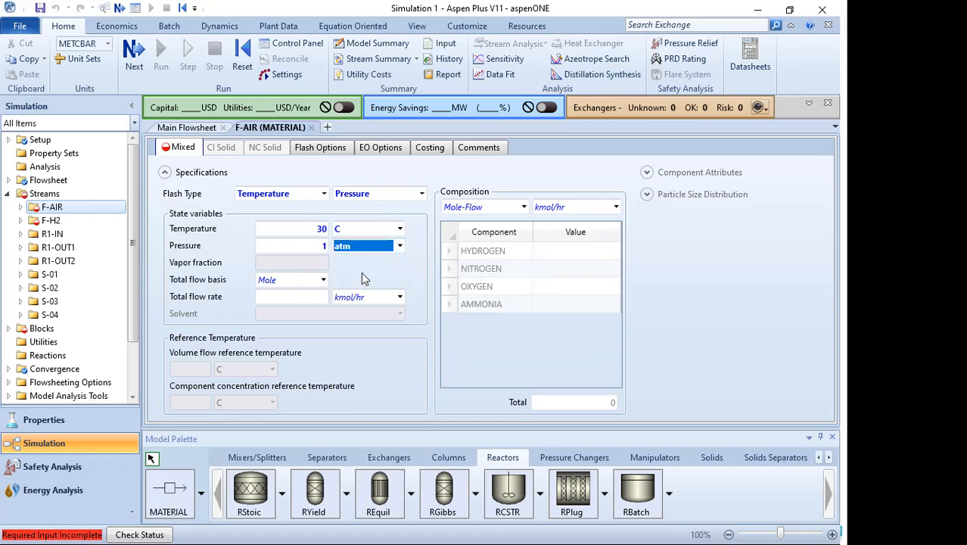
# - Set F-AIR's total flow basis to Mass with a total flow rate of 5000 kg/hr
pyautogui.click(323, 279)
pyautogui.click(299, 299)
pyautogui.click(310, 295)
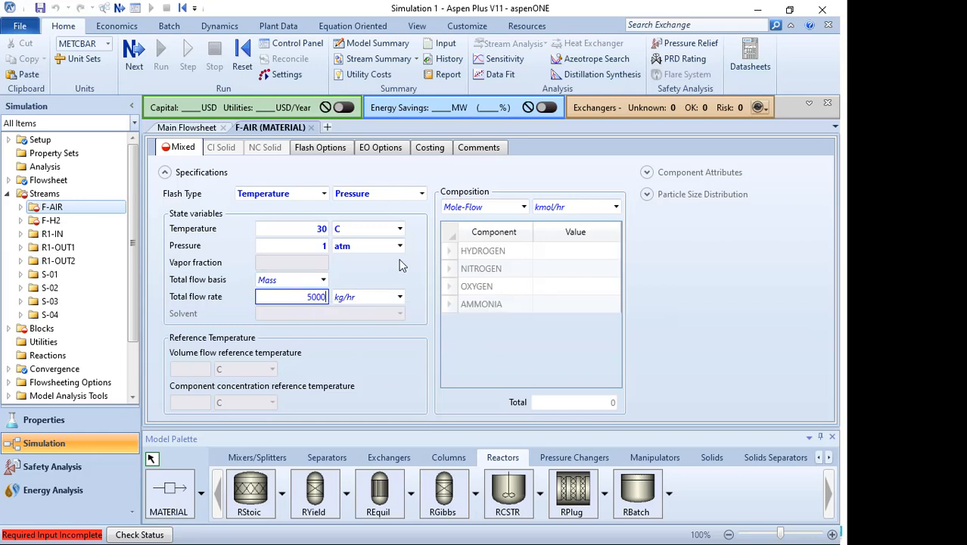
pyautogui.press('Return')
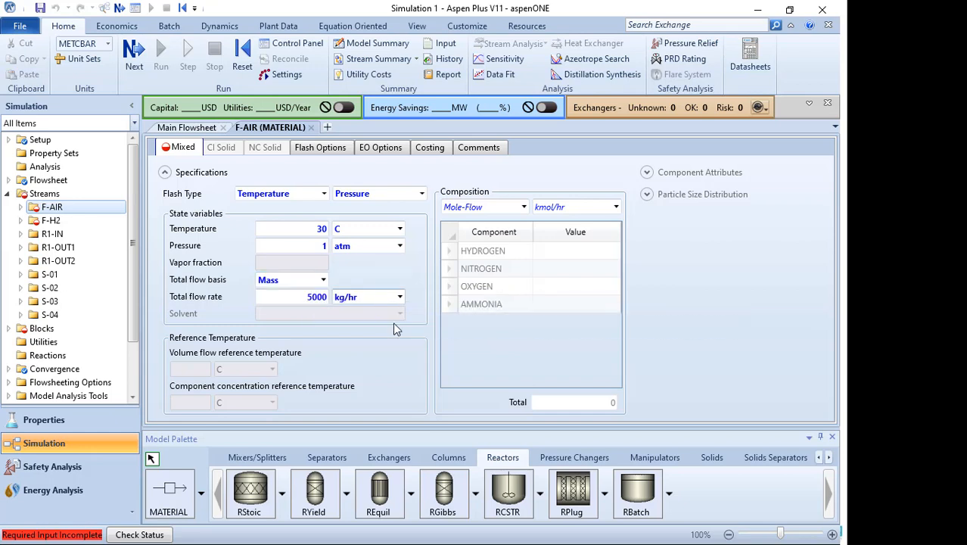
# - Enter F-AIR's composition as Mole-Frac with NITROGEN 0.79 and OXYGEN 0.21
pyautogui.click(524, 208)
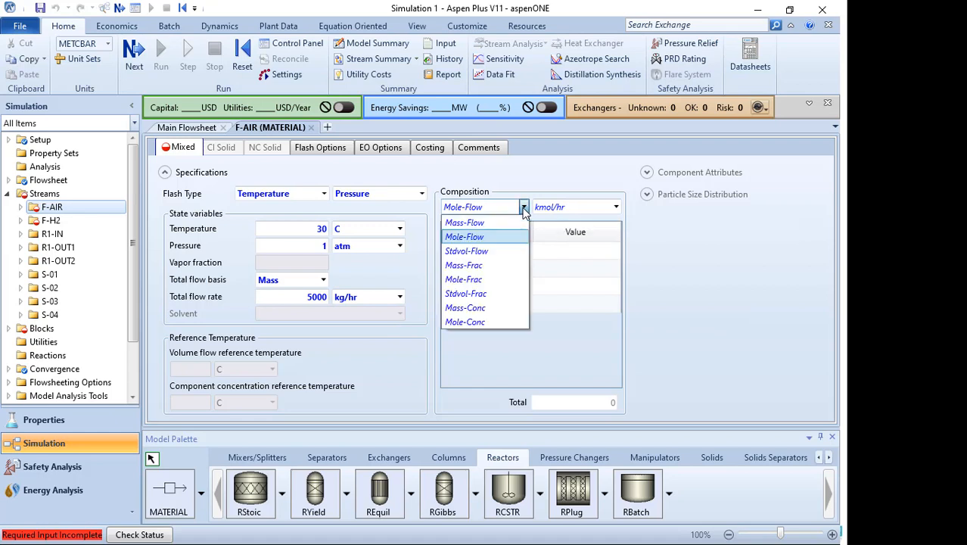
pyautogui.click(482, 279)
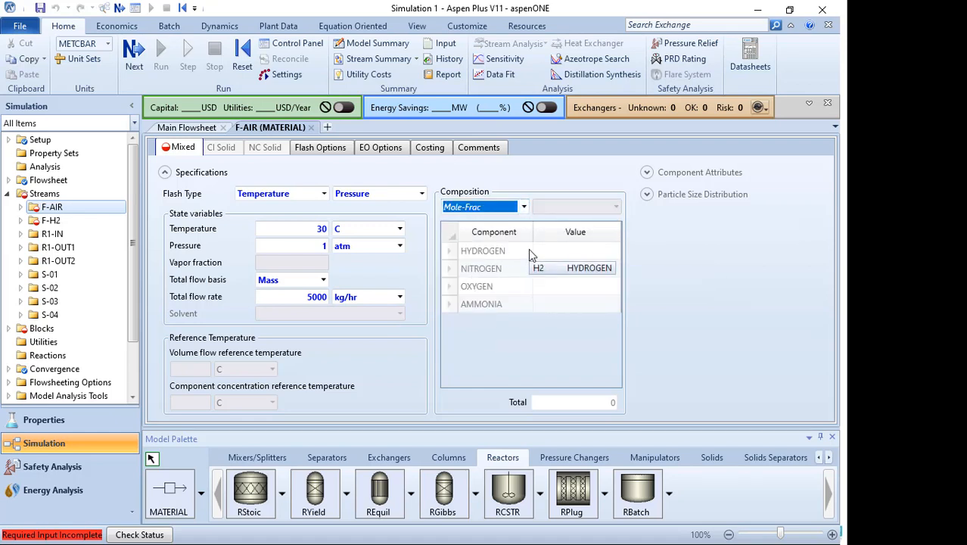
pyautogui.click(561, 273)
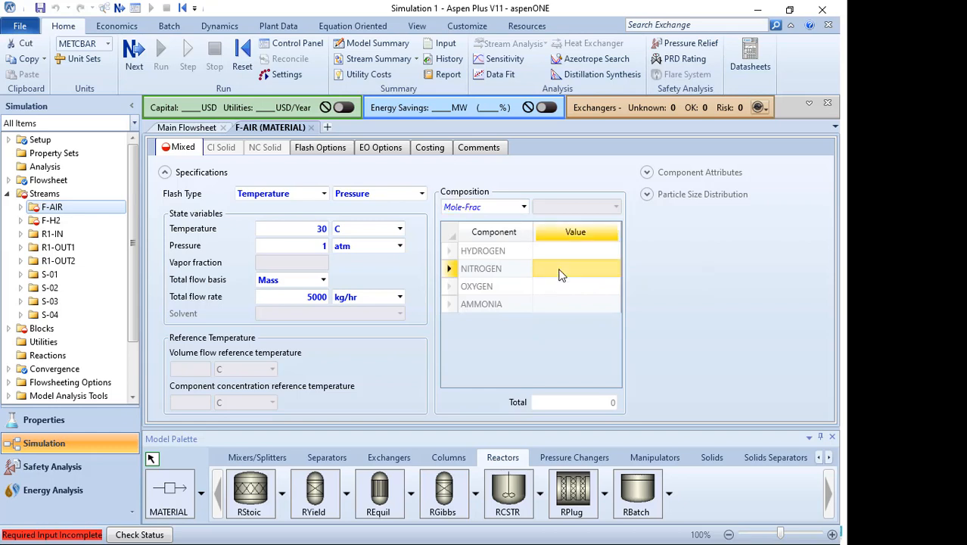
pyautogui.write('0.79')
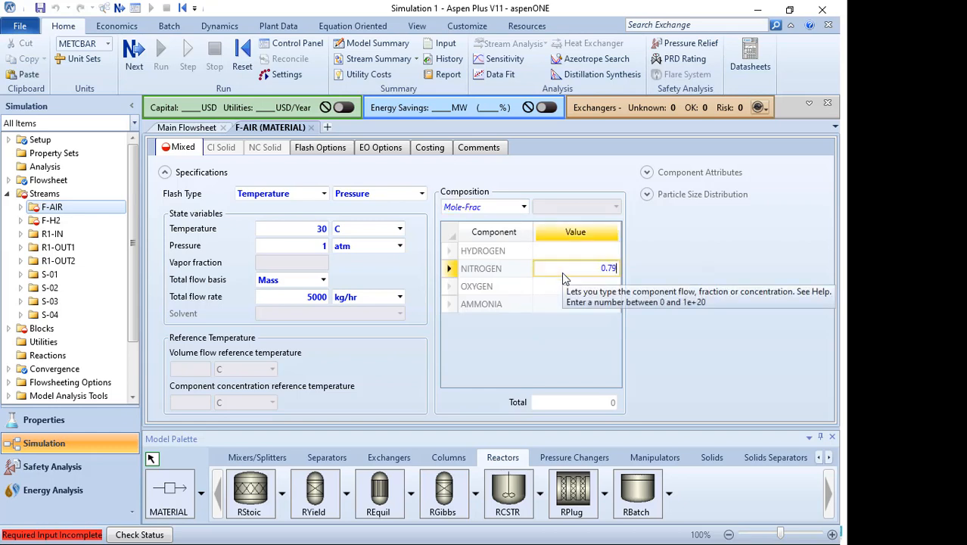
pyautogui.press('Return')
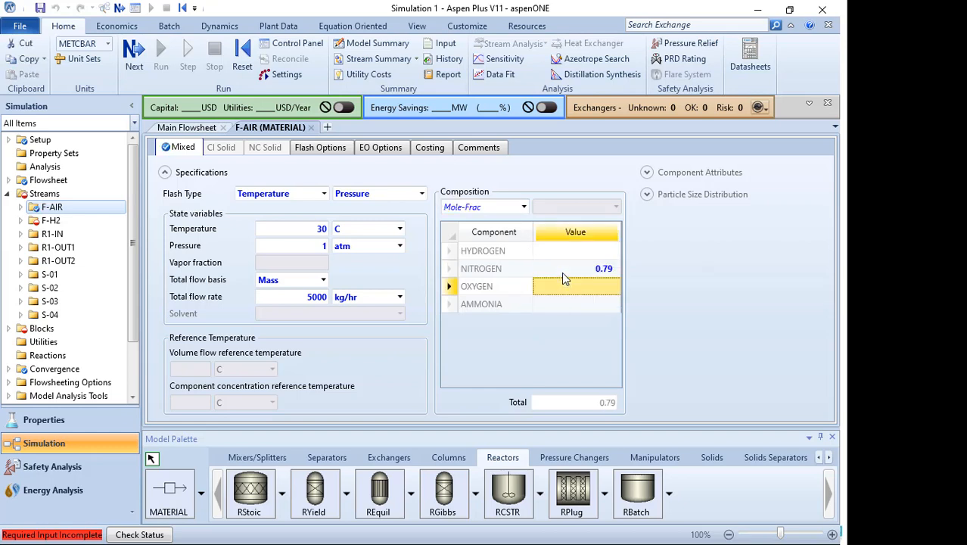
pyautogui.write('0.21')
pyautogui.press('Return')
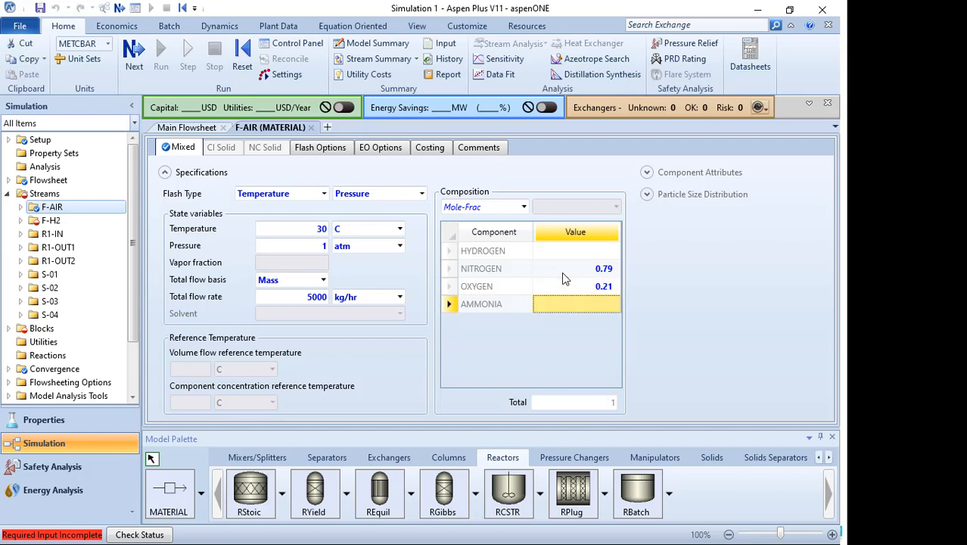
# - Open feed stream F-H2 and set 30 C, 1 atm, Mass flow basis and total flow rate 5000 kg/hr
pyautogui.click(55, 220)
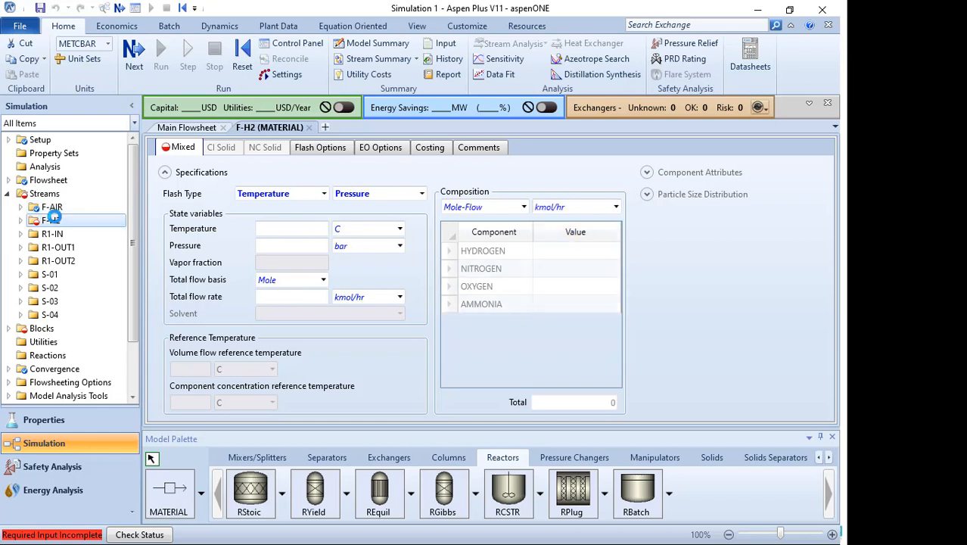
pyautogui.click(297, 230)
pyautogui.press('Return')
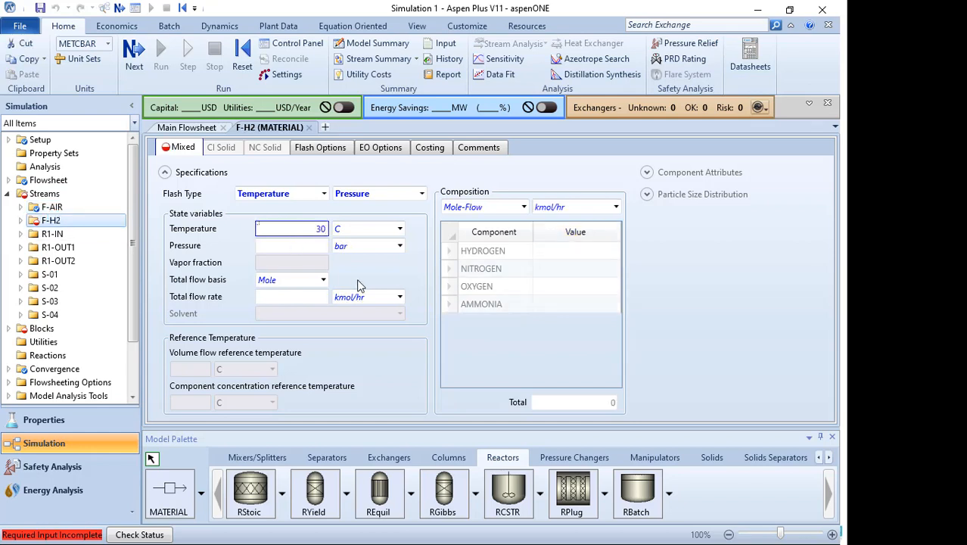
pyautogui.press('Tab')
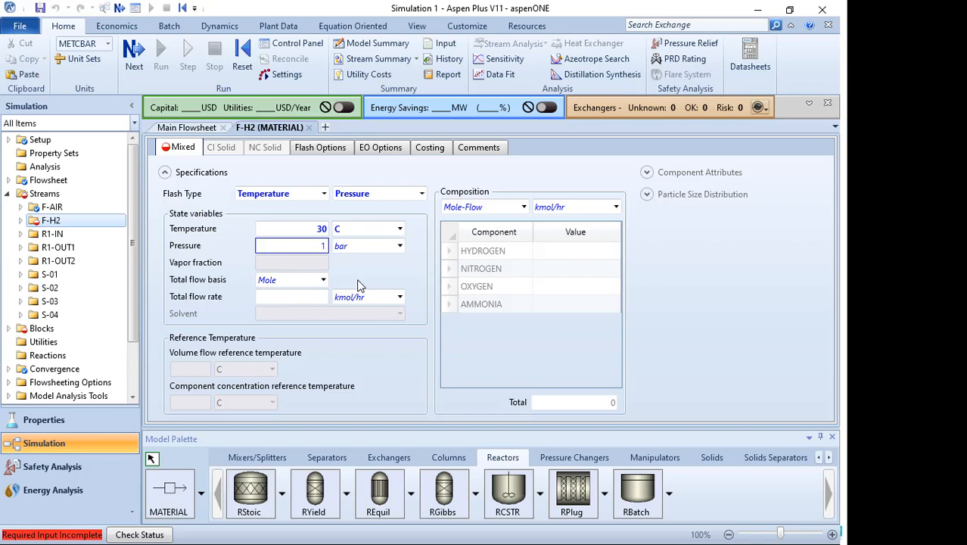
pyautogui.click(399, 246)
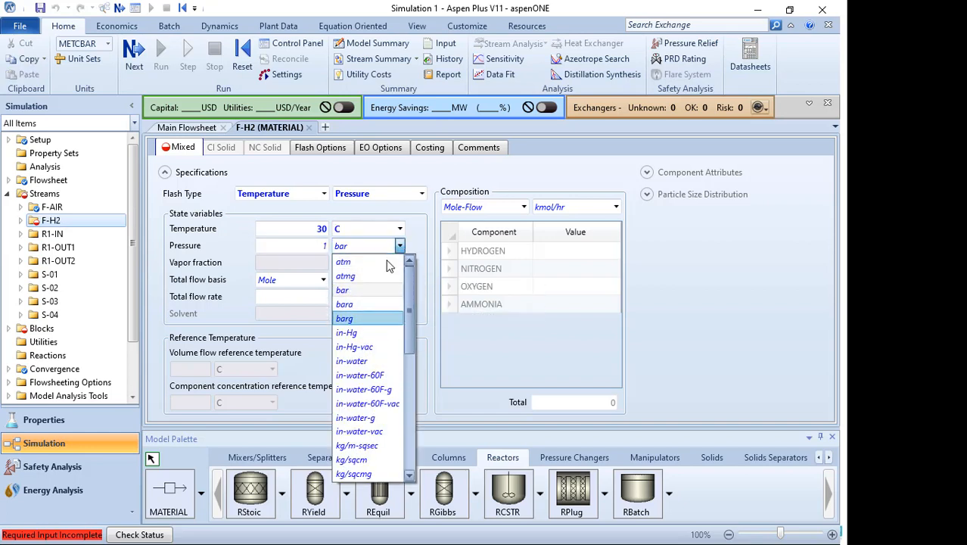
pyautogui.click(389, 263)
pyautogui.click(321, 281)
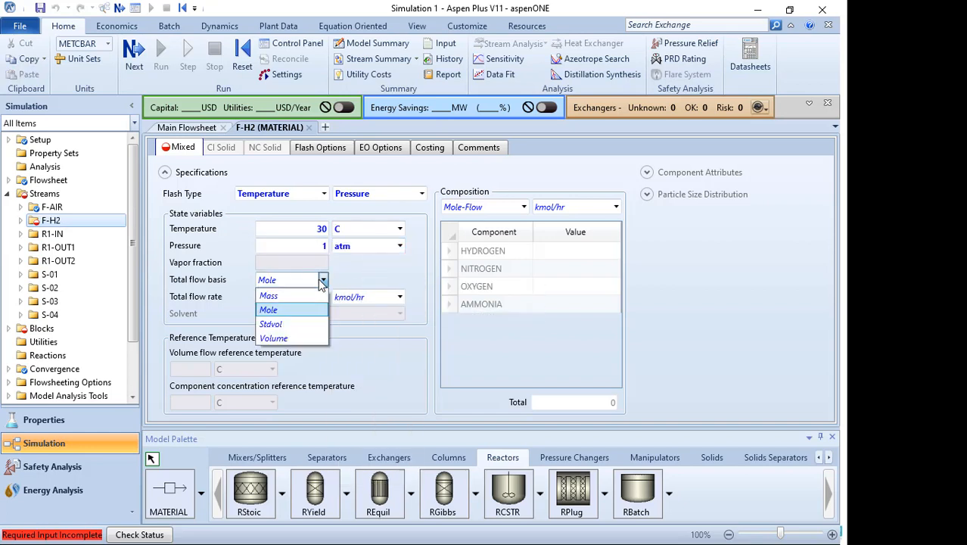
pyautogui.click(268, 296)
pyautogui.click(295, 296)
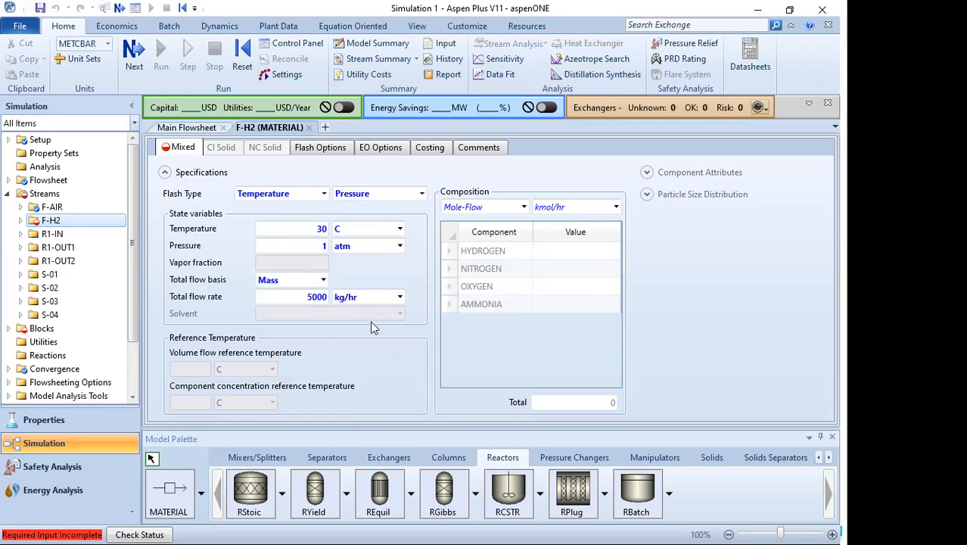
# - Review the F-H2 input specification slide in the slide show
pyautogui.press('super')
pyautogui.click(912, 163)
pyautogui.click(720, 212)
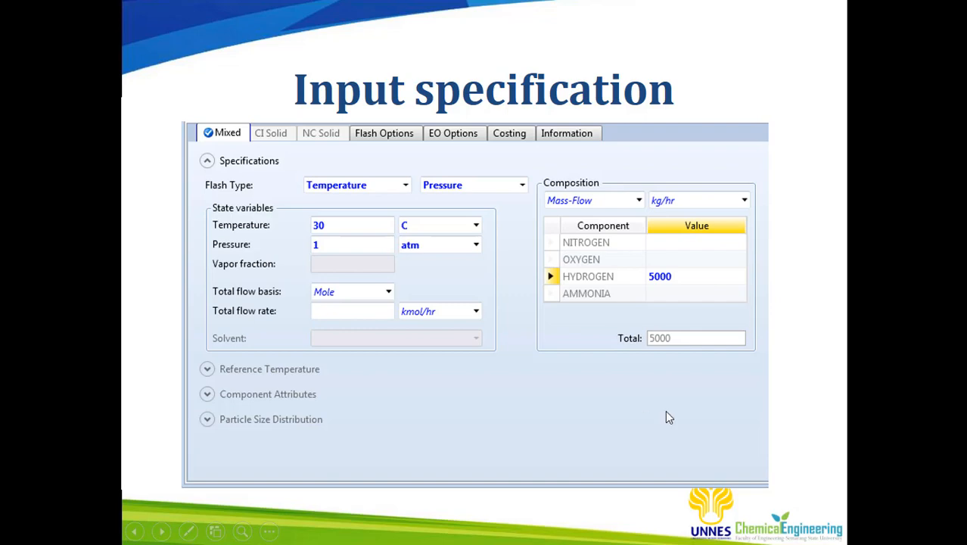
pyautogui.press('super')
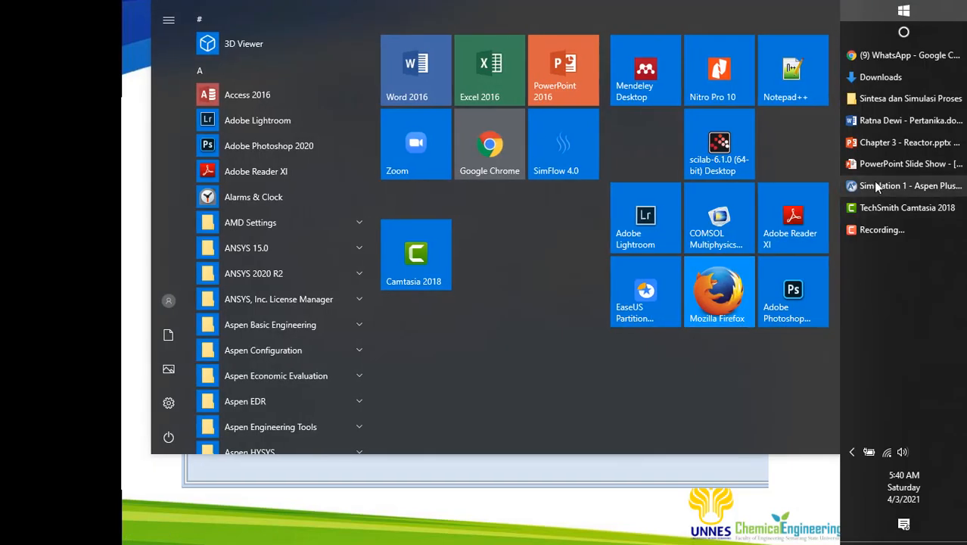
pyautogui.click(874, 185)
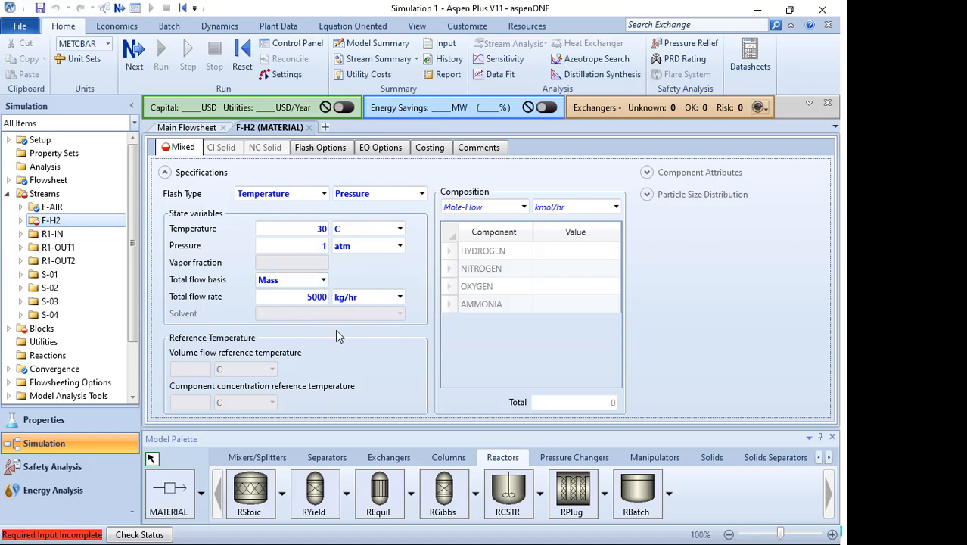
# - Enter F-H2's composition as Mole-Frac with HYDROGEN set to 1
pyautogui.click(524, 207)
pyautogui.click(474, 279)
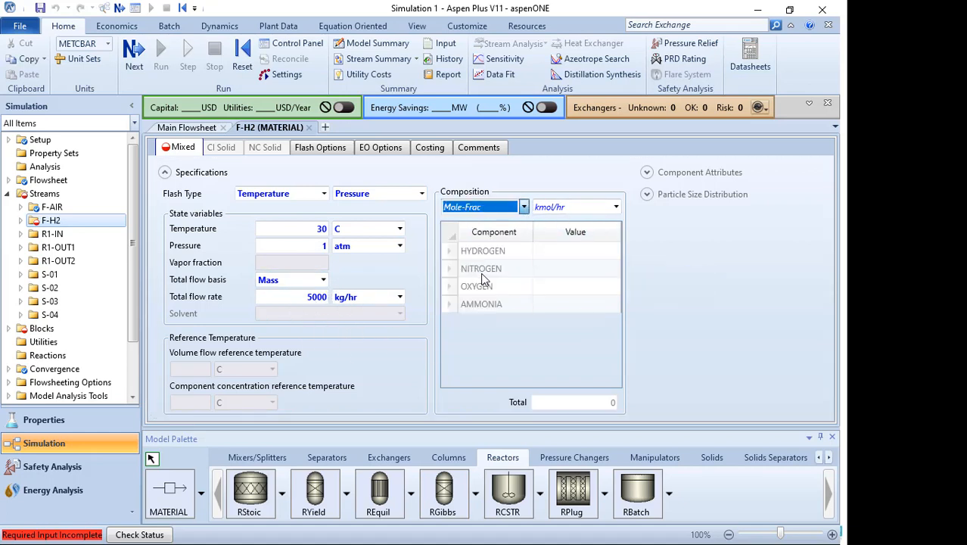
pyautogui.click(562, 253)
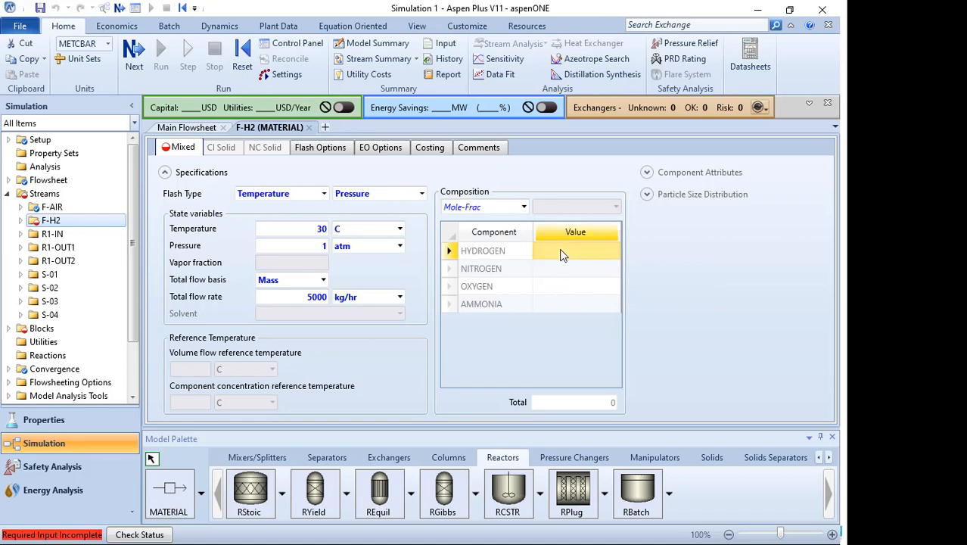
pyautogui.write('1')
pyautogui.click(731, 253)
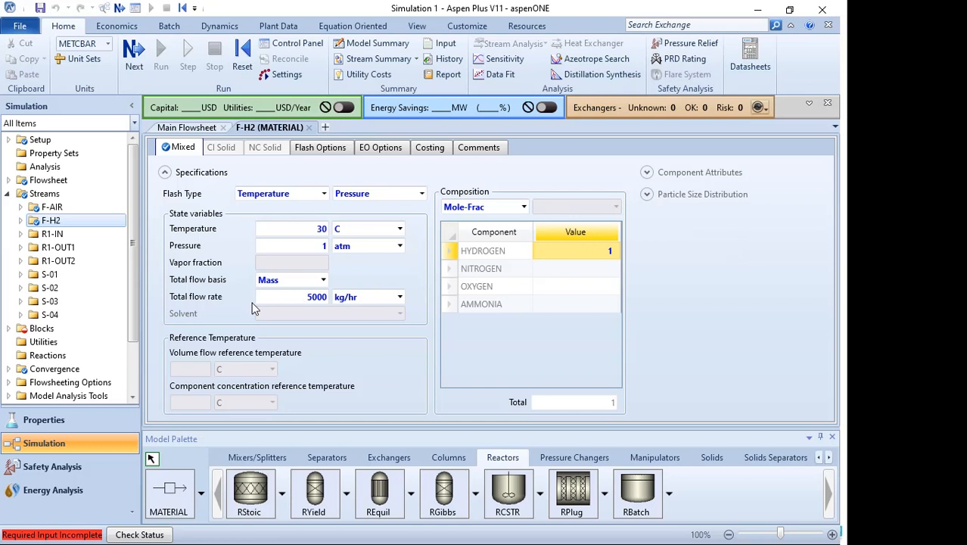
# - Expand the Blocks folder and open compressor block C-101's specifications
pyautogui.click(6, 328)
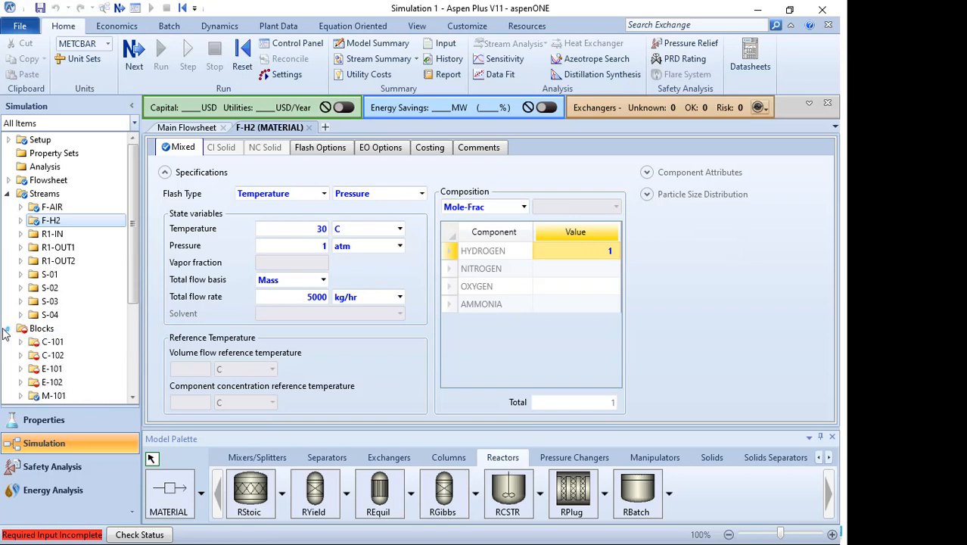
pyautogui.doubleClick(45, 343)
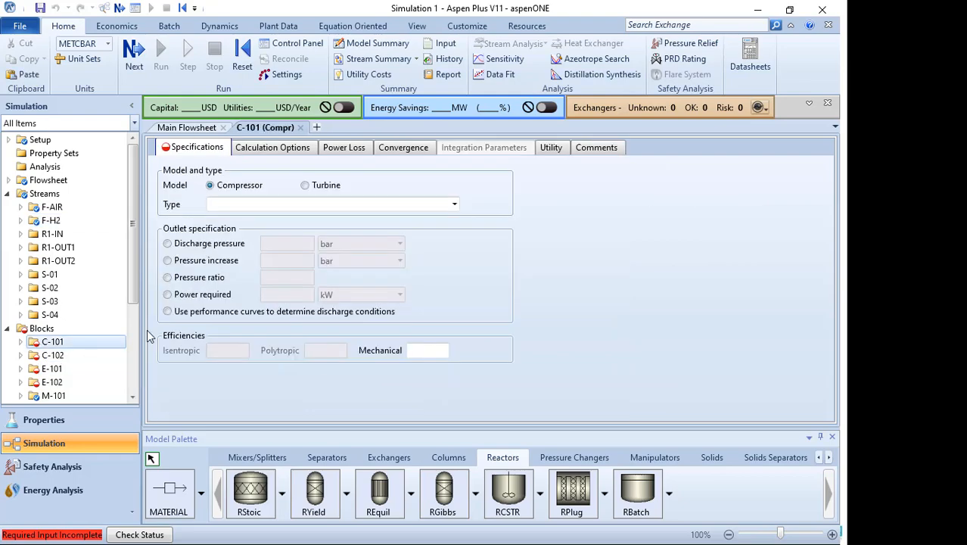
# - Review the C-101 and C-102 equipment slide in the slide show, then return to the simulation
pyautogui.press('super')
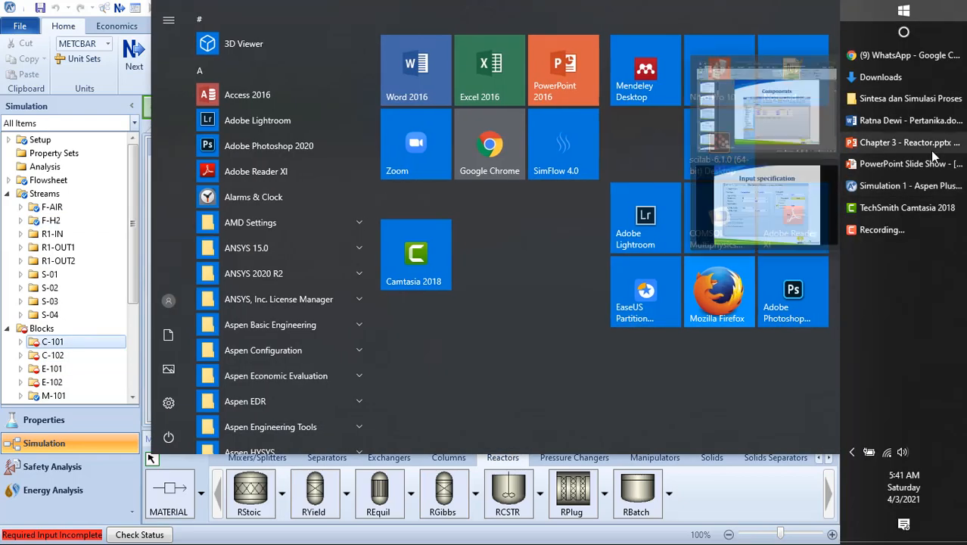
pyautogui.click(901, 187)
pyautogui.press('super')
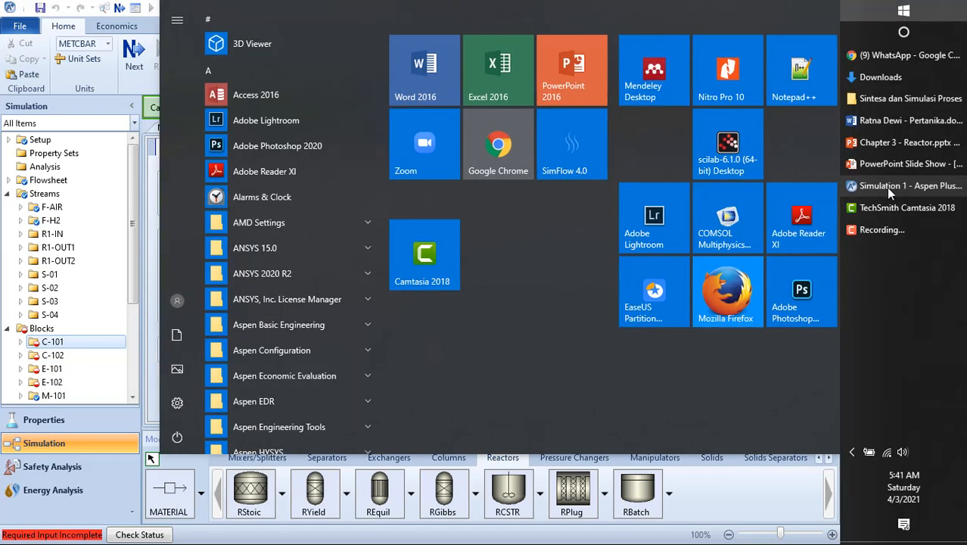
pyautogui.click(886, 165)
pyautogui.click(612, 262)
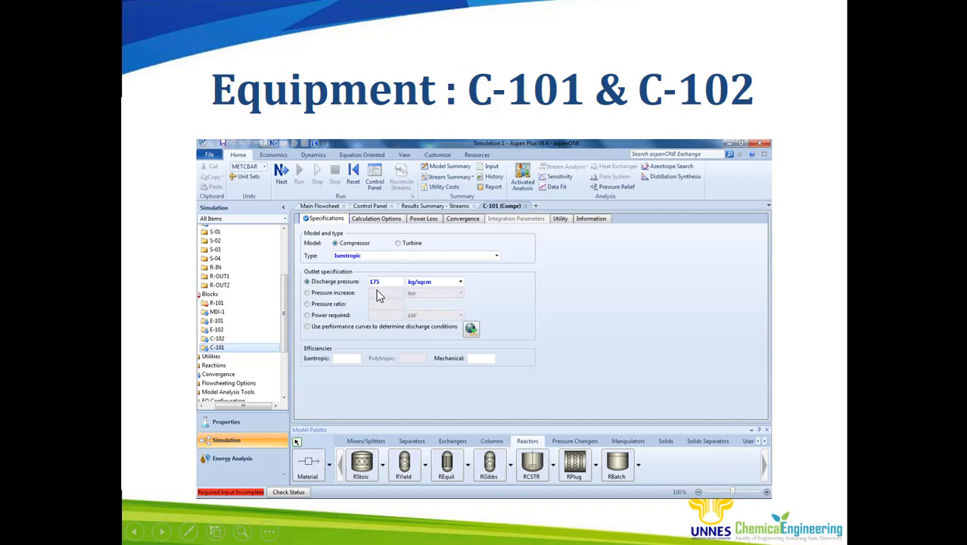
pyautogui.press('super')
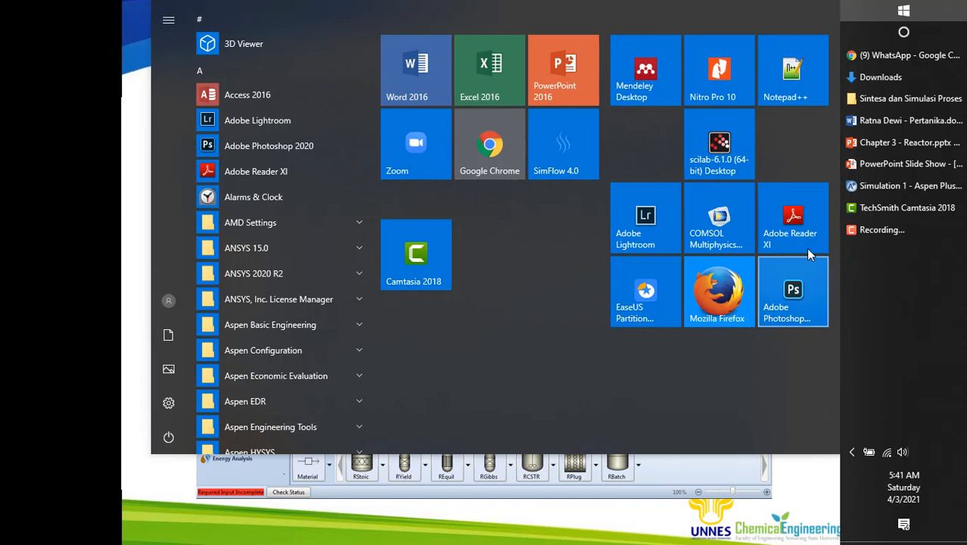
pyautogui.click(883, 187)
# - Set compressor C-101's model type to Isentropic
pyautogui.click(384, 208)
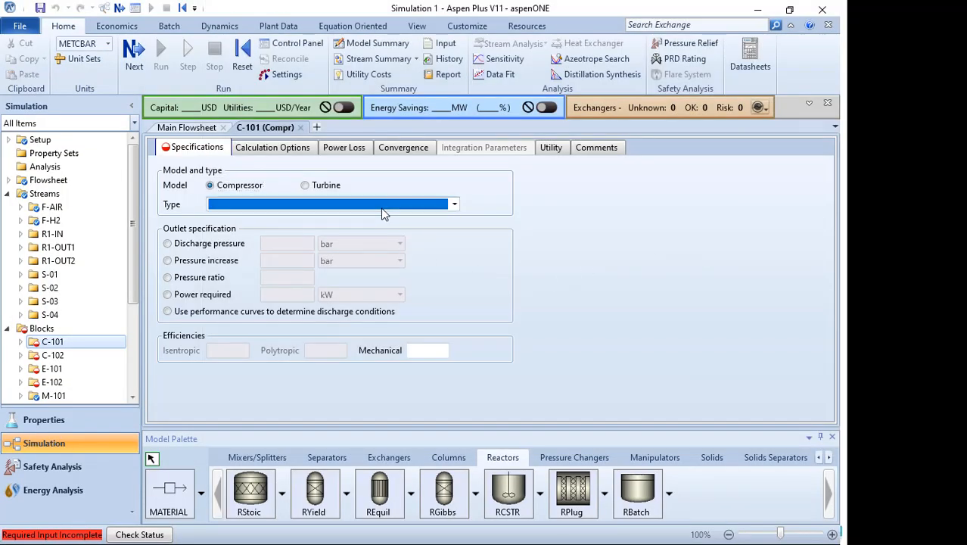
pyautogui.click(435, 210)
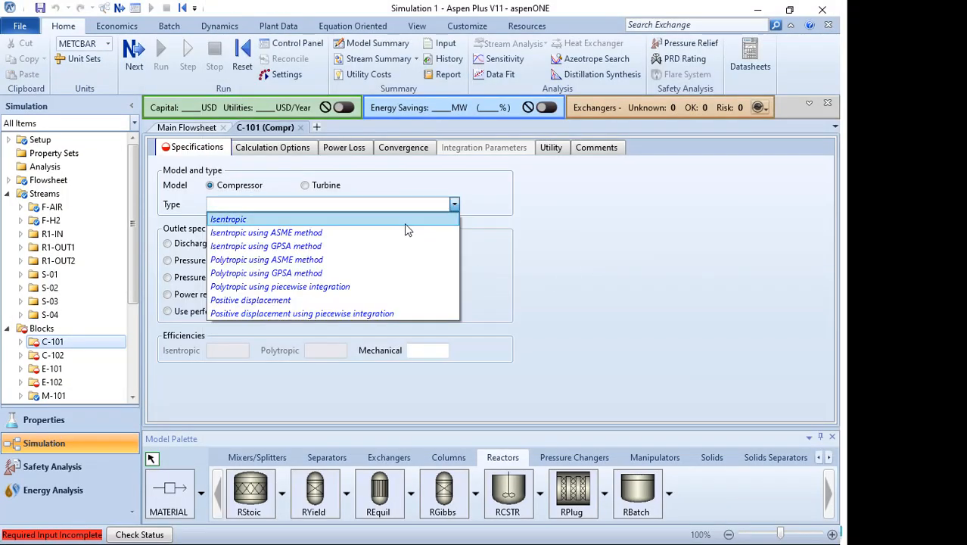
pyautogui.click(404, 223)
pyautogui.click(454, 205)
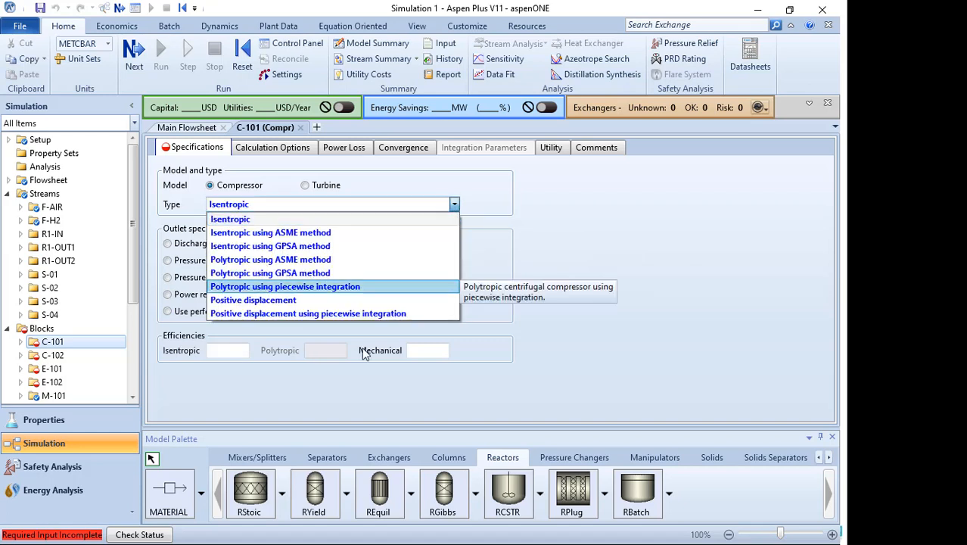
pyautogui.click(499, 274)
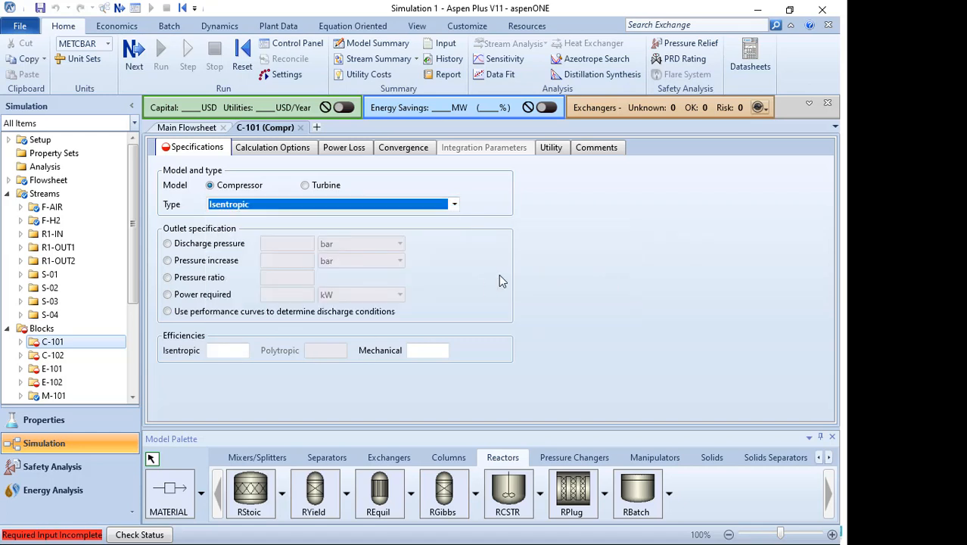
# - Consult the help pages on compressor setup specifications and model types
pyautogui.click(811, 26)
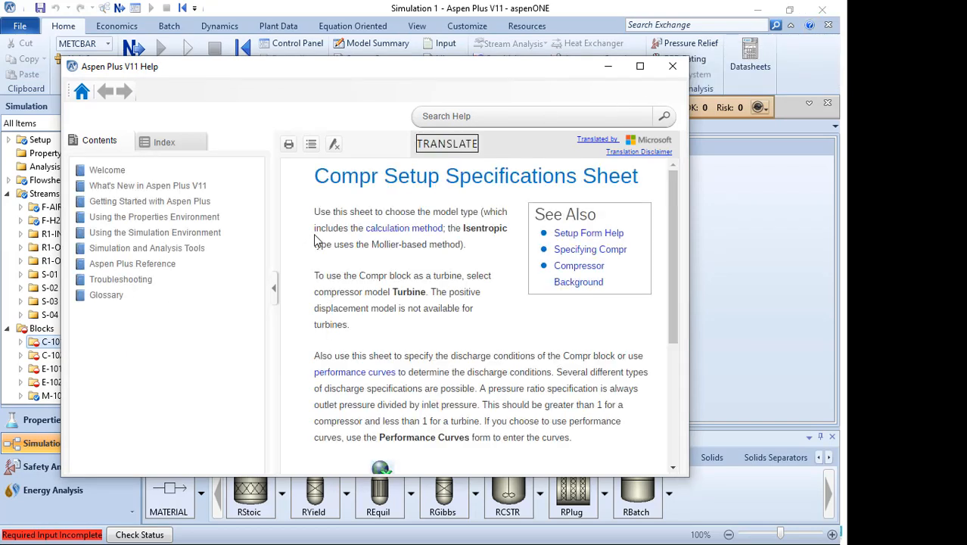
pyautogui.scroll(-3, 428, 271)
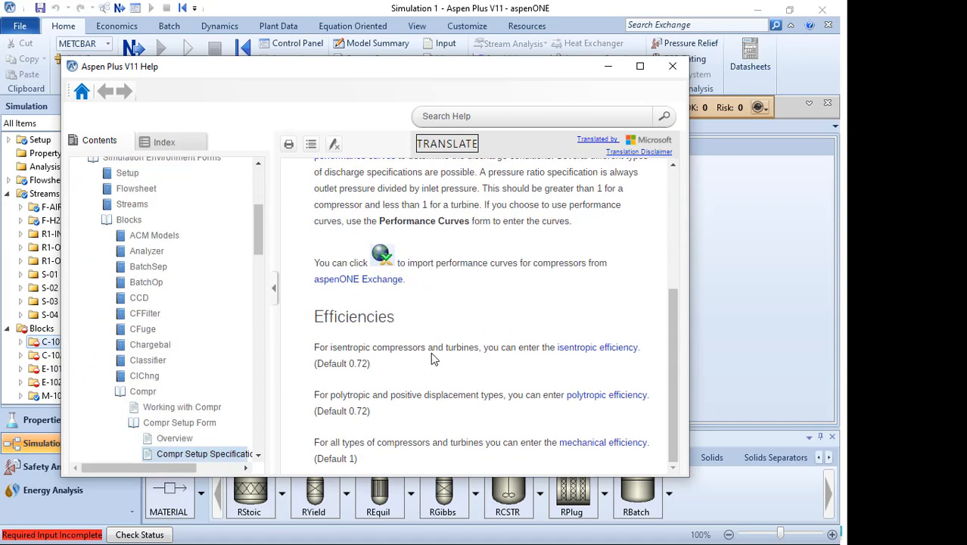
pyautogui.moveTo(424, 68); pyautogui.dragTo(405, 39)
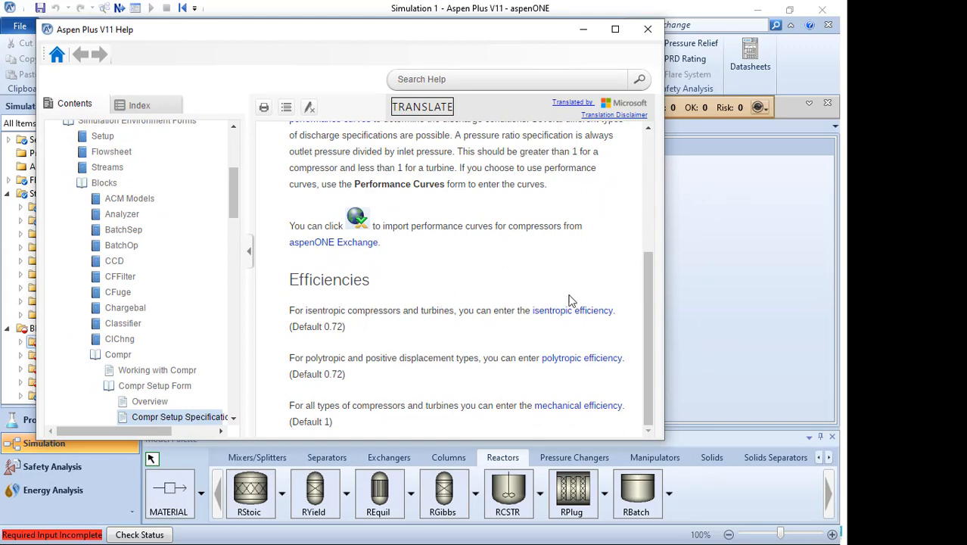
pyautogui.scroll(1, 629, 293)
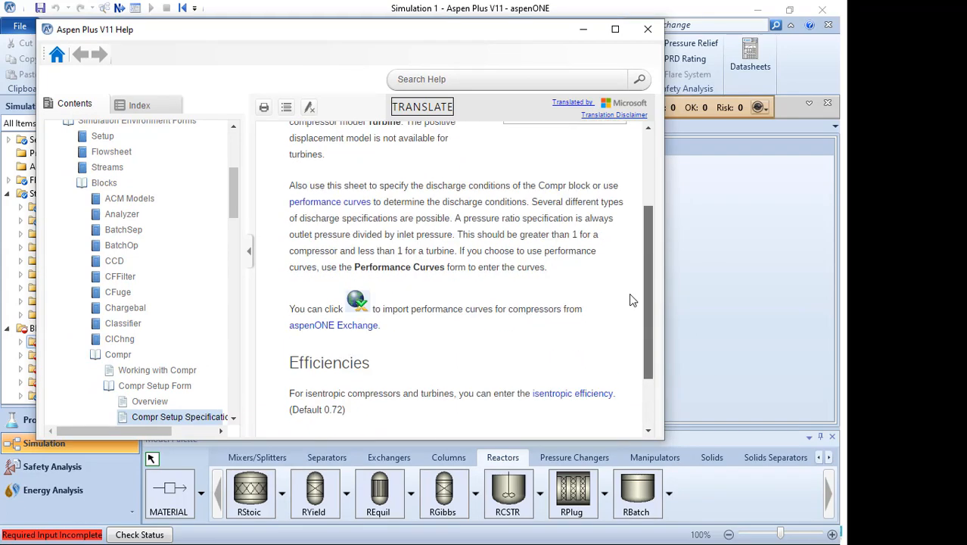
pyautogui.scroll(-1, 629, 293)
pyautogui.moveTo(232, 191); pyautogui.dragTo(227, 225)
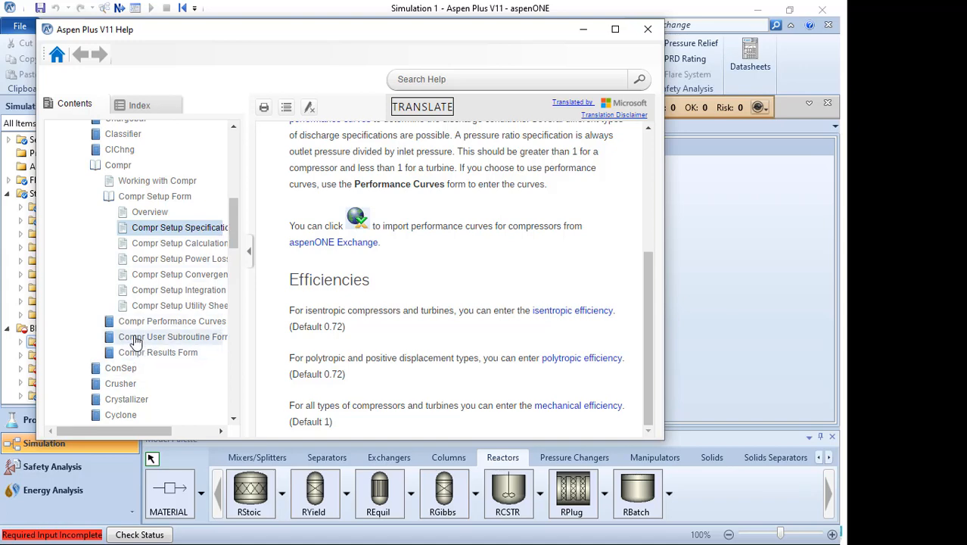
pyautogui.scroll(5, 454, 303)
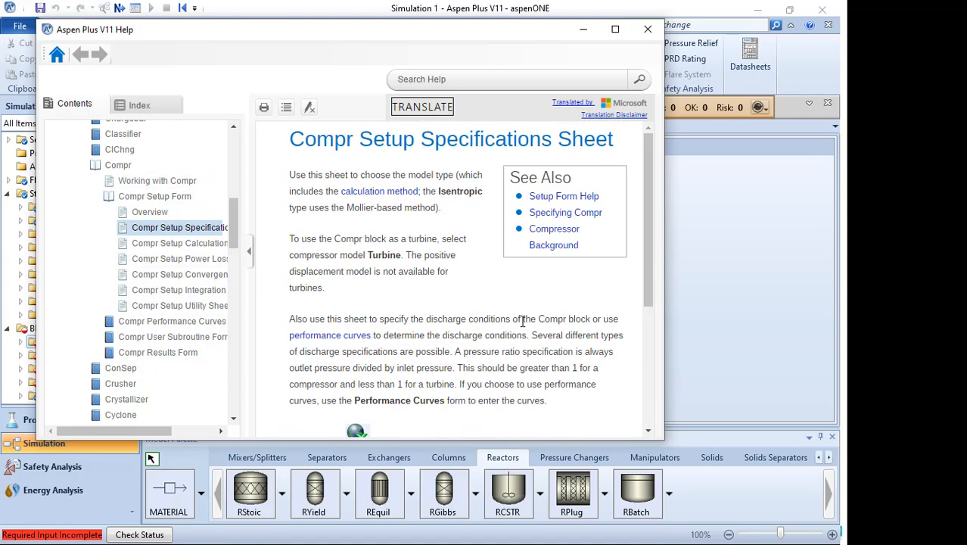
pyautogui.click(575, 214)
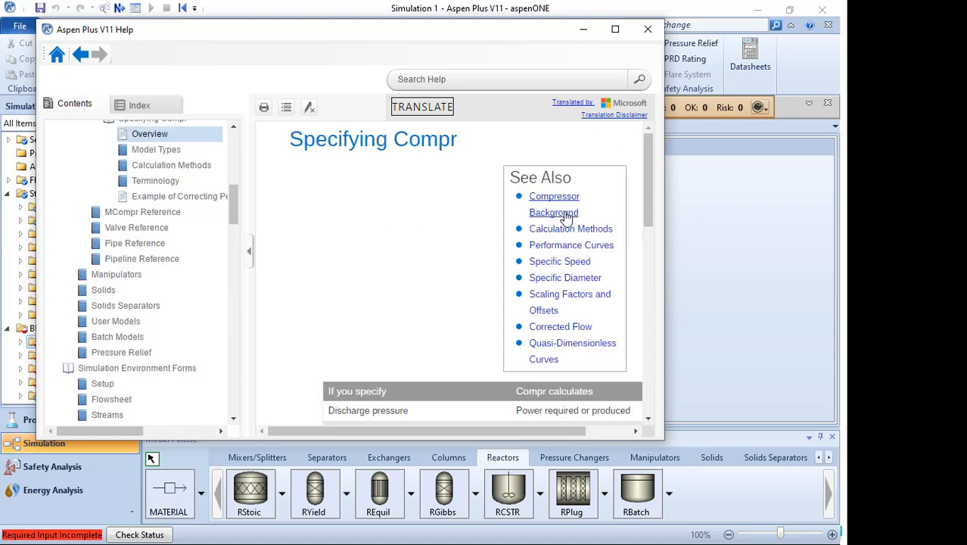
pyautogui.scroll(-5, 438, 291)
pyautogui.scroll(-7, 479, 275)
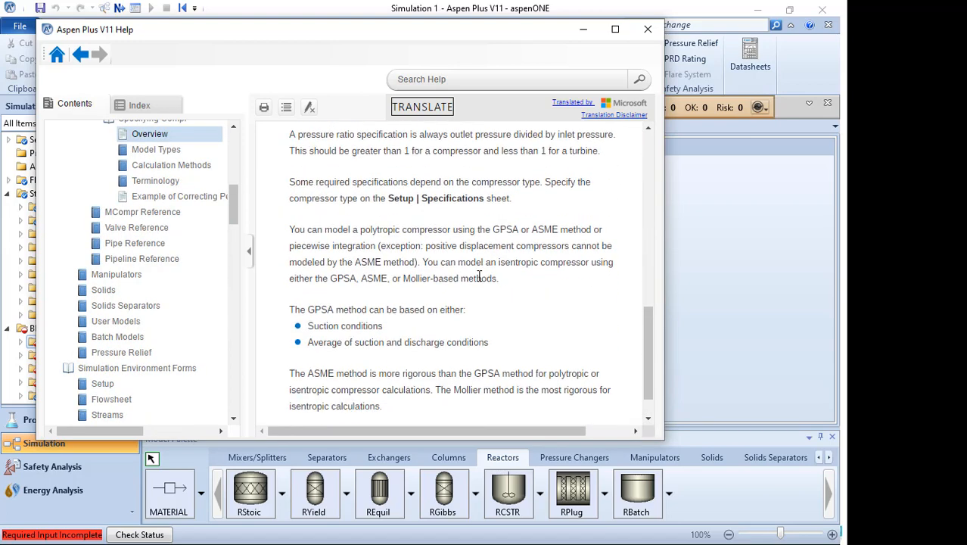
pyautogui.click(648, 28)
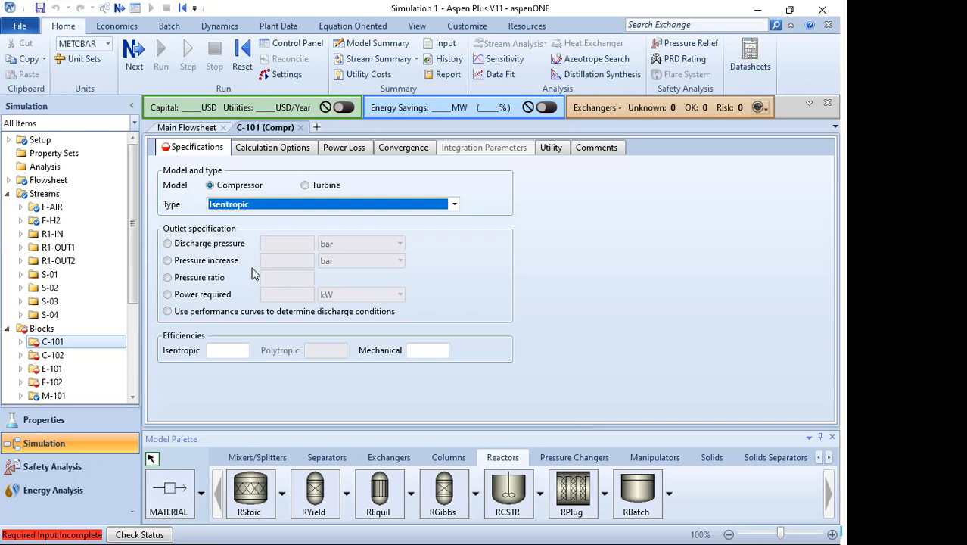
# - Specify C-101's discharge pressure as 175 kg/sqcm
pyautogui.click(209, 245)
pyautogui.click(303, 248)
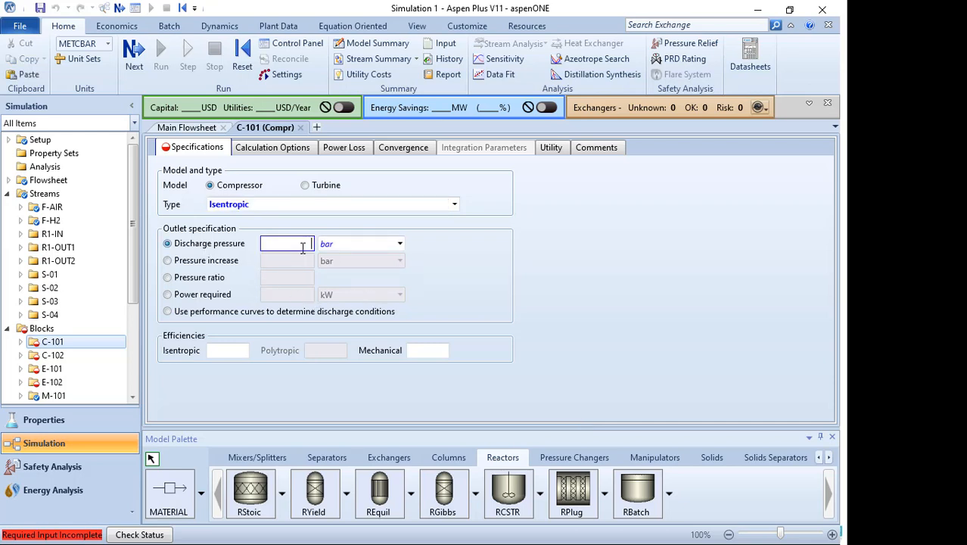
pyautogui.write('175')
pyautogui.press('Tab')
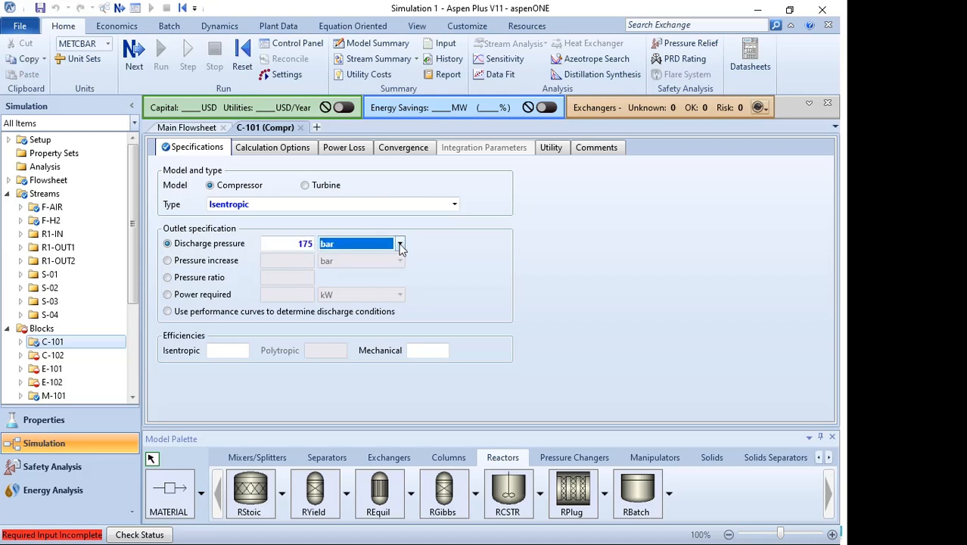
pyautogui.click(400, 244)
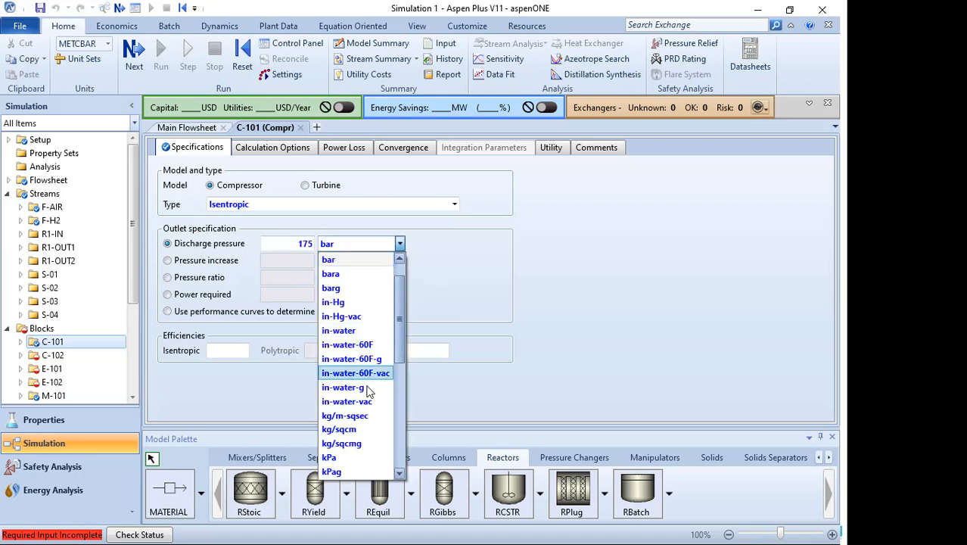
pyautogui.click(340, 429)
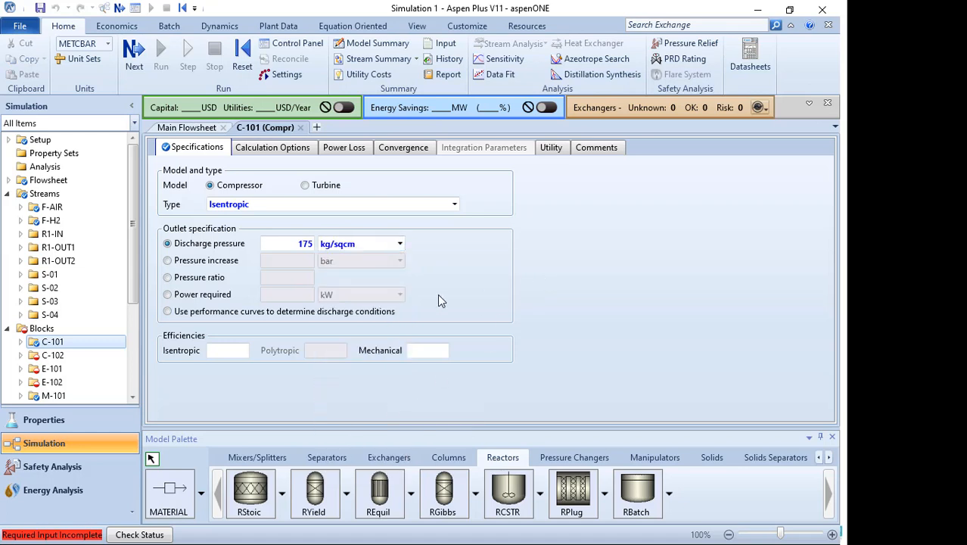
# - Open compressor C-102 and set it to Isentropic with a discharge pressure of 175 kg/sqcm
pyautogui.click(54, 355)
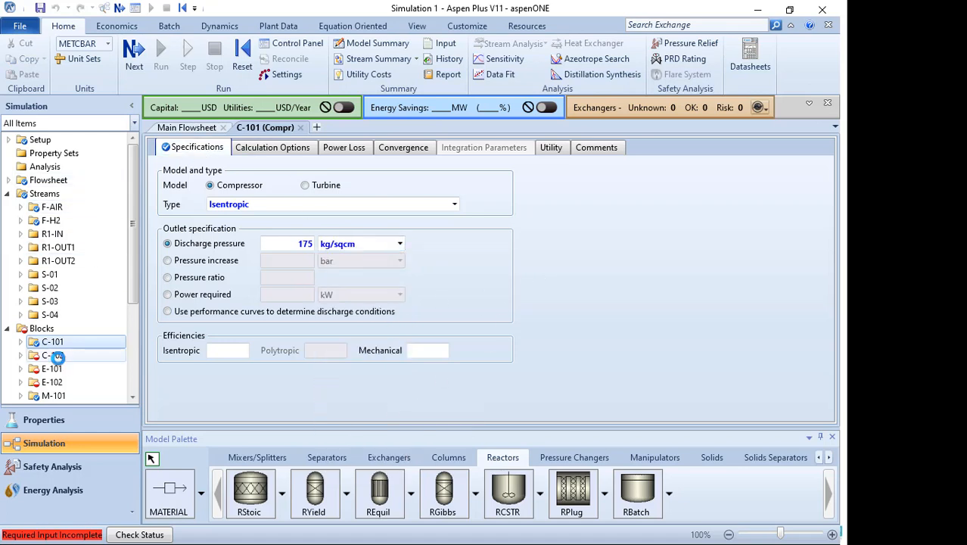
pyautogui.click(454, 206)
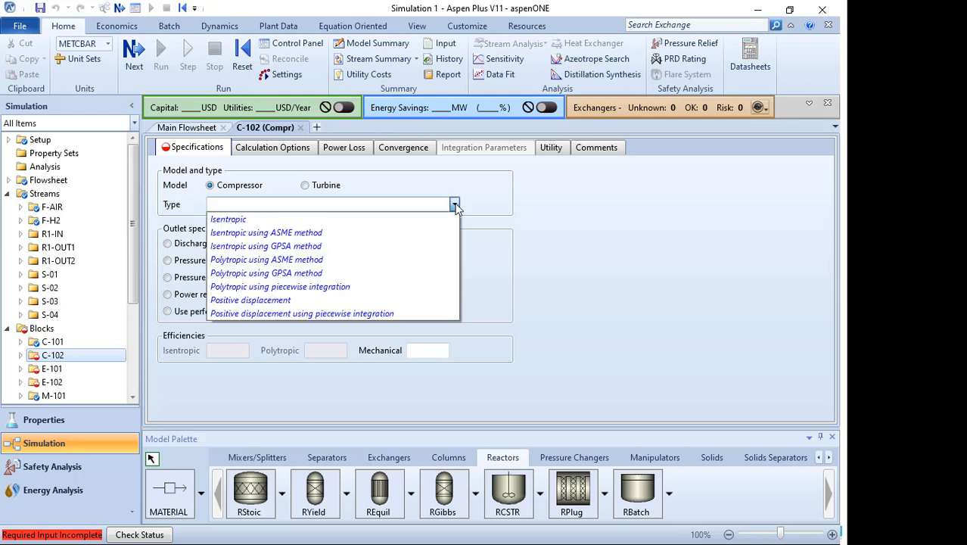
pyautogui.click(349, 220)
pyautogui.click(236, 247)
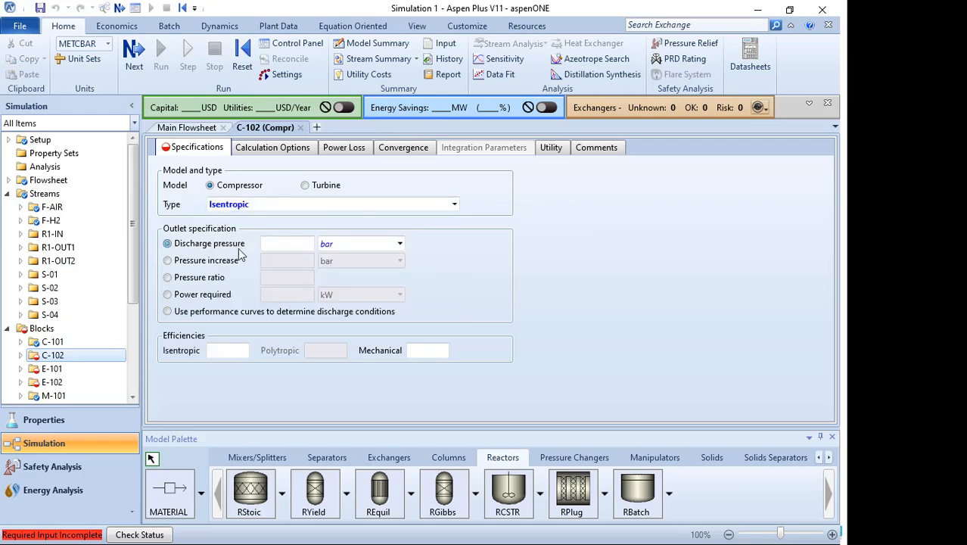
pyautogui.click(288, 245)
pyautogui.write('175')
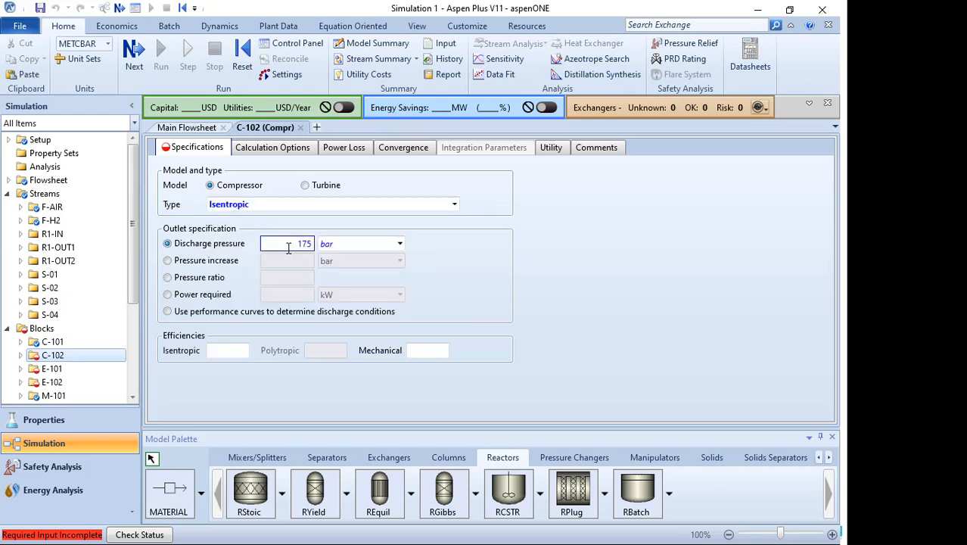
pyautogui.click(400, 244)
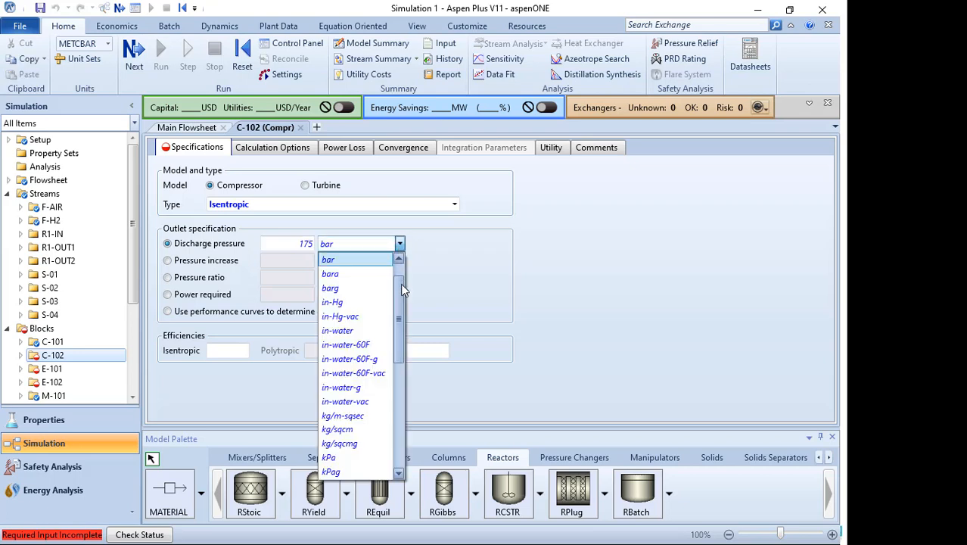
pyautogui.moveTo(401, 284); pyautogui.dragTo(398, 322)
pyautogui.click(372, 333)
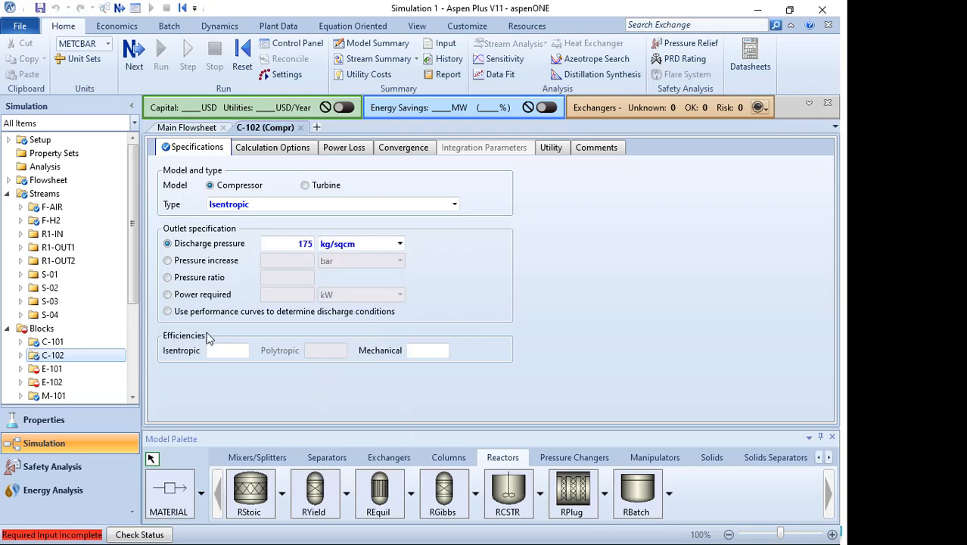
# - Open heater E-101 and set its temperature to 550 C and pressure to 175 kg/sqcm
pyautogui.doubleClick(76, 369)
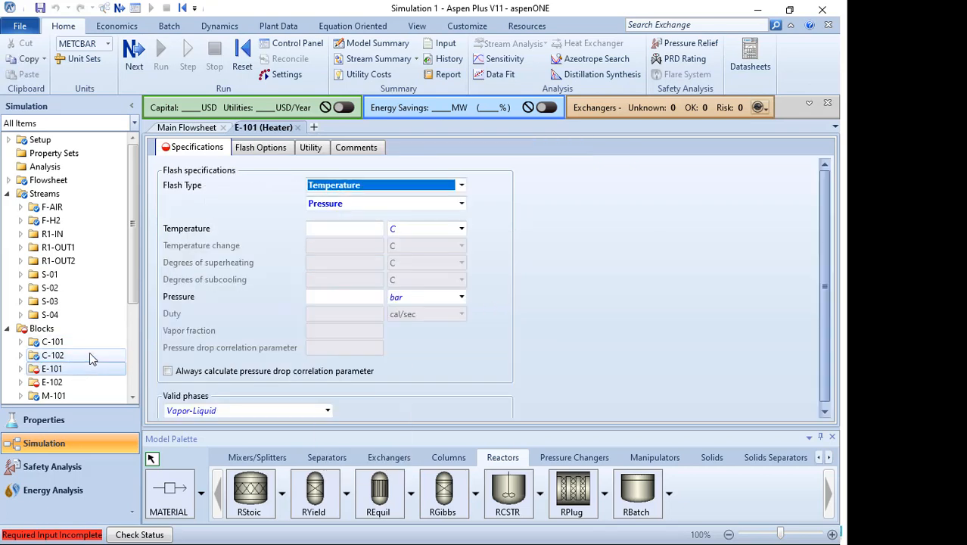
pyautogui.click(59, 368)
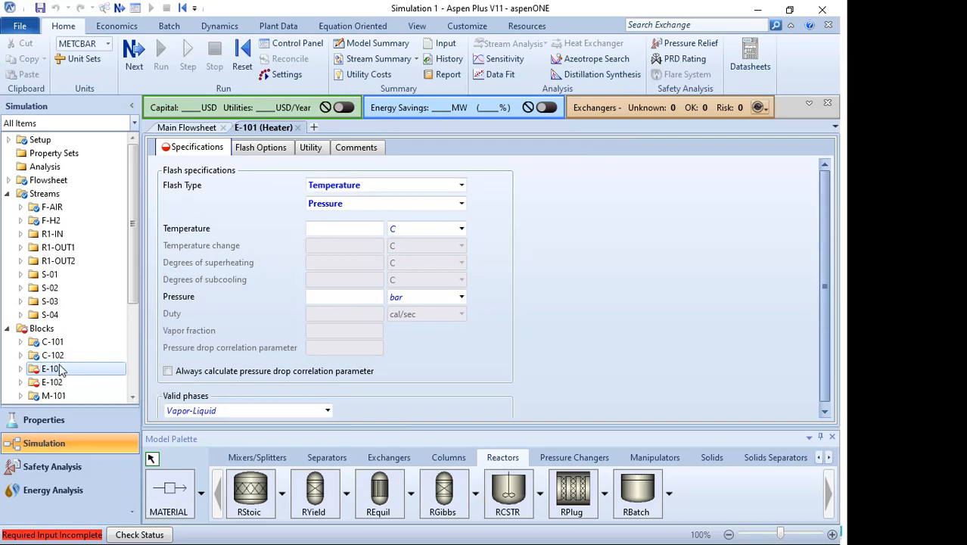
pyautogui.click(369, 229)
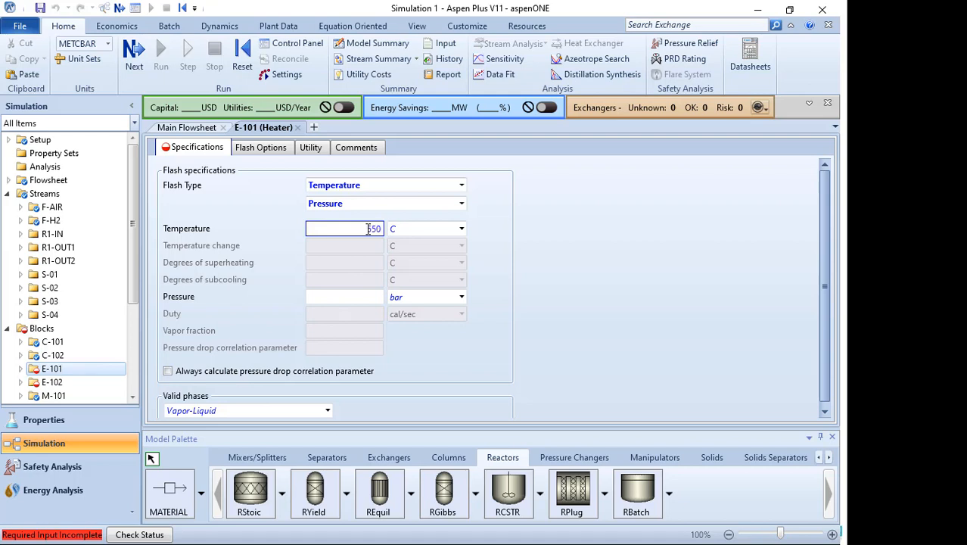
pyautogui.click(371, 301)
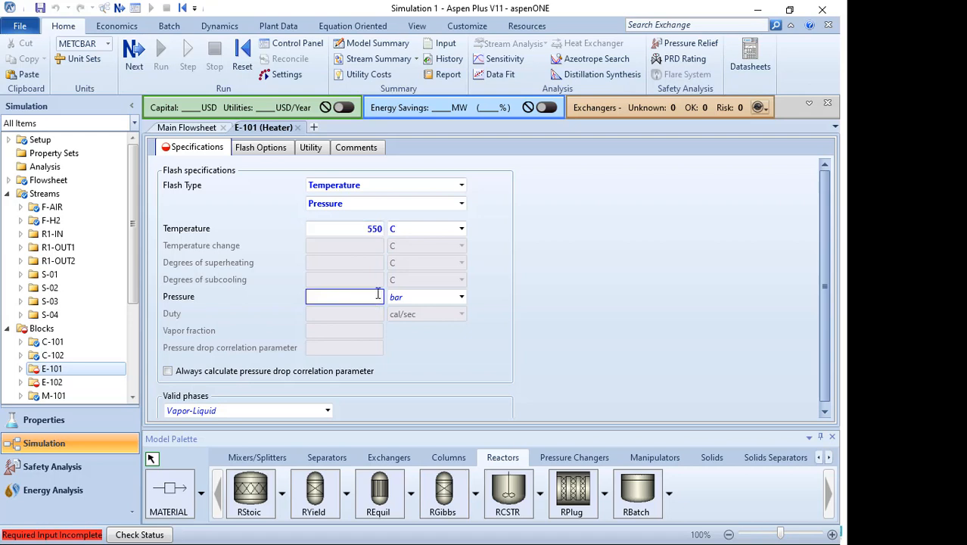
pyautogui.write('175')
pyautogui.click(462, 297)
pyautogui.scroll(-5, 465, 415)
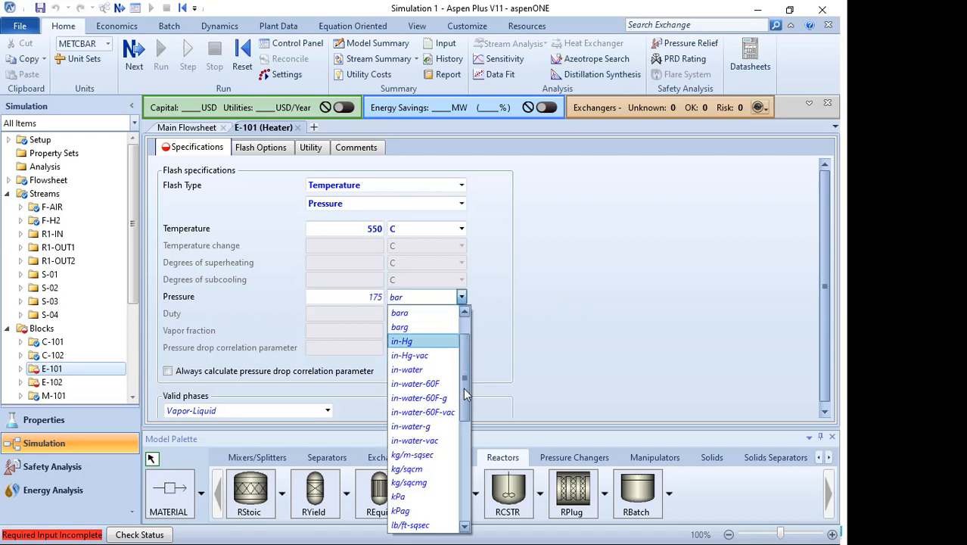
pyautogui.click(413, 395)
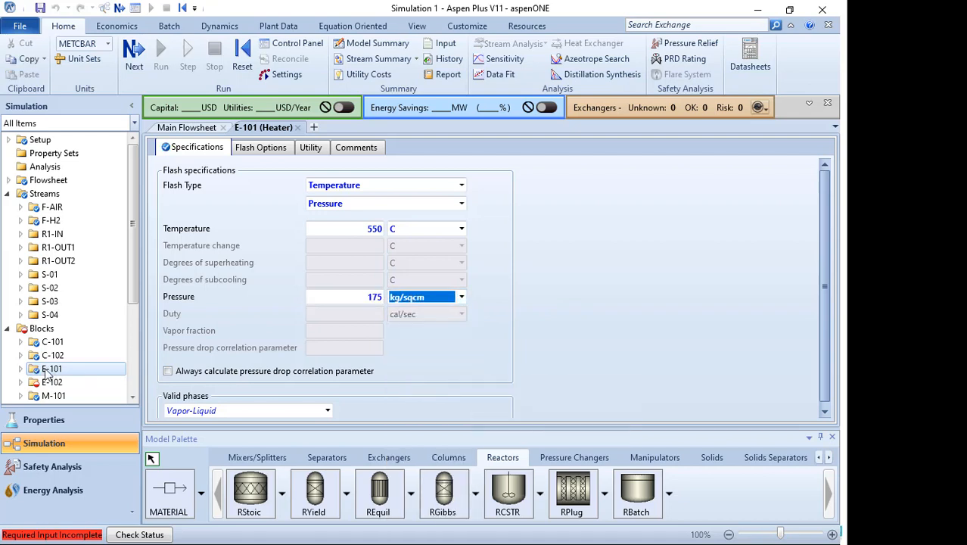
# - Open heater E-102 and set its temperature to 550 C and pressure to 175 kg/sqcm
pyautogui.click(43, 382)
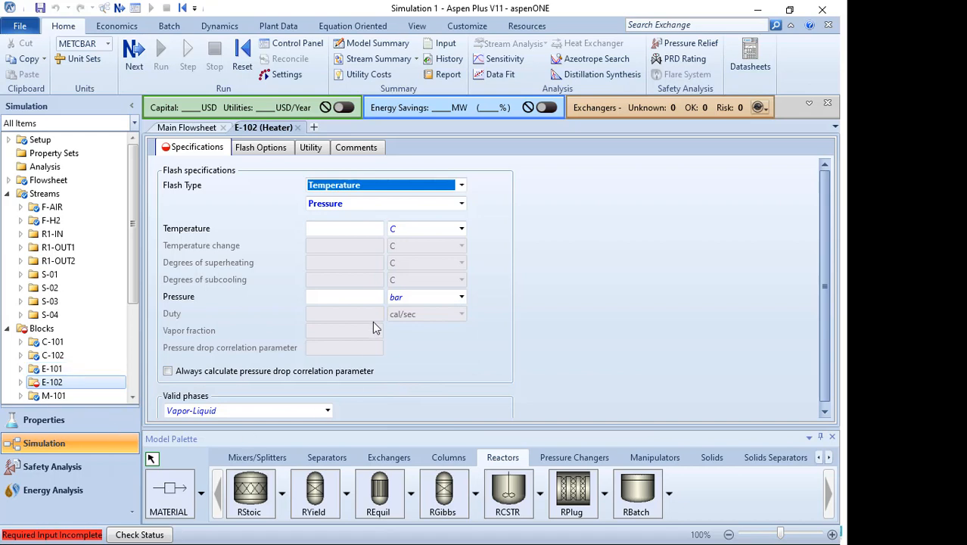
pyautogui.click(374, 229)
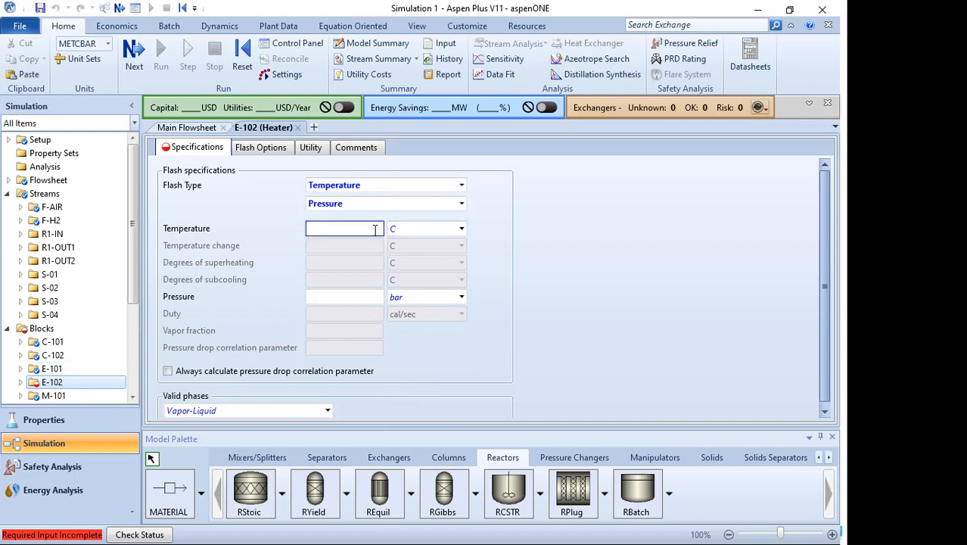
pyautogui.click(367, 298)
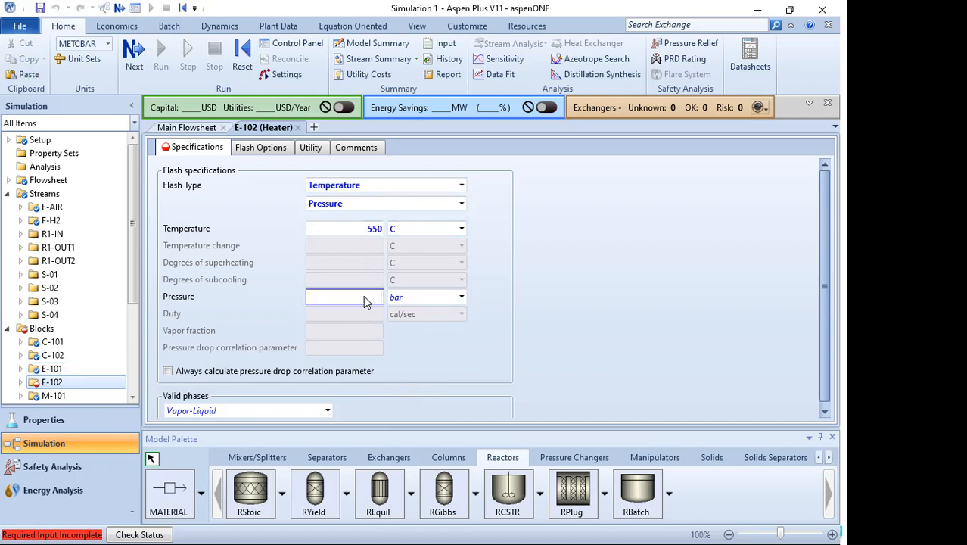
pyautogui.write('17')
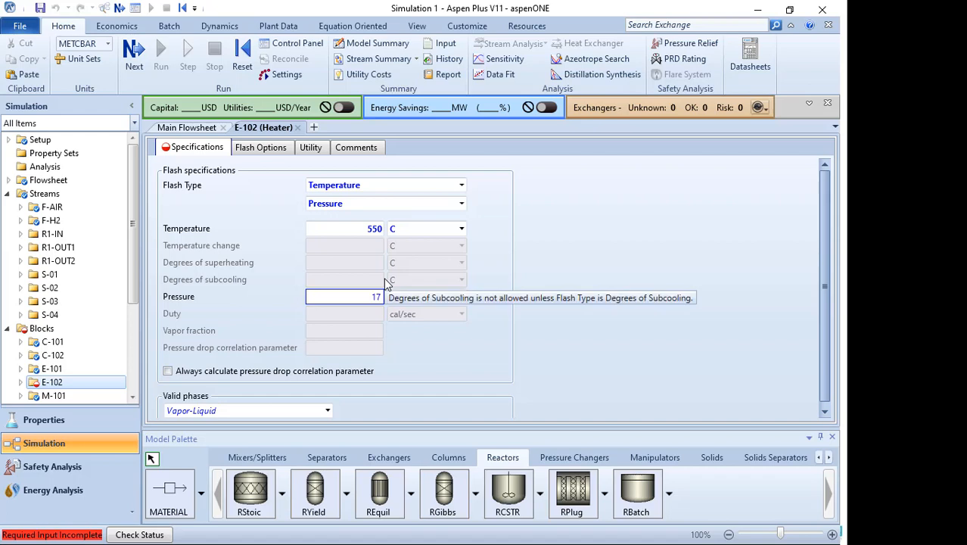
pyautogui.write('5')
pyautogui.click(452, 297)
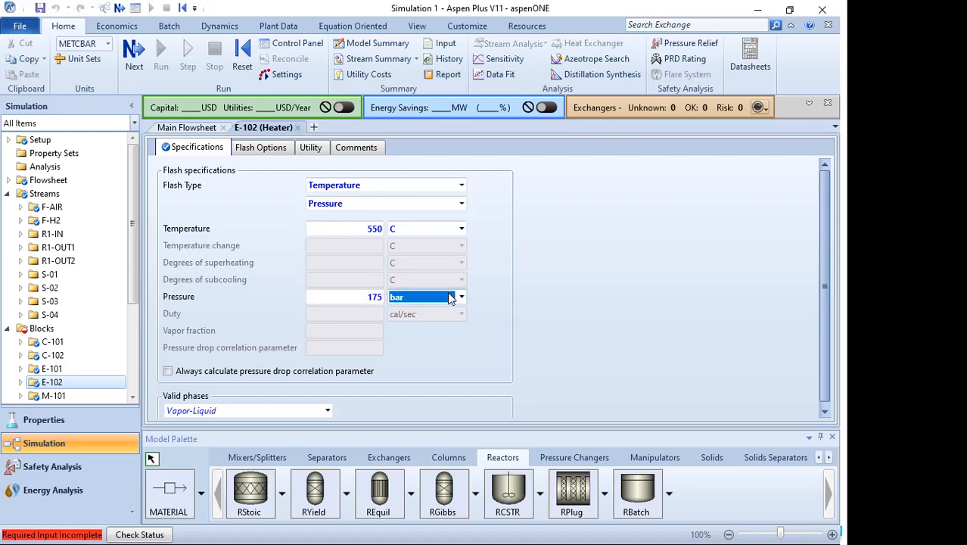
pyautogui.click(462, 296)
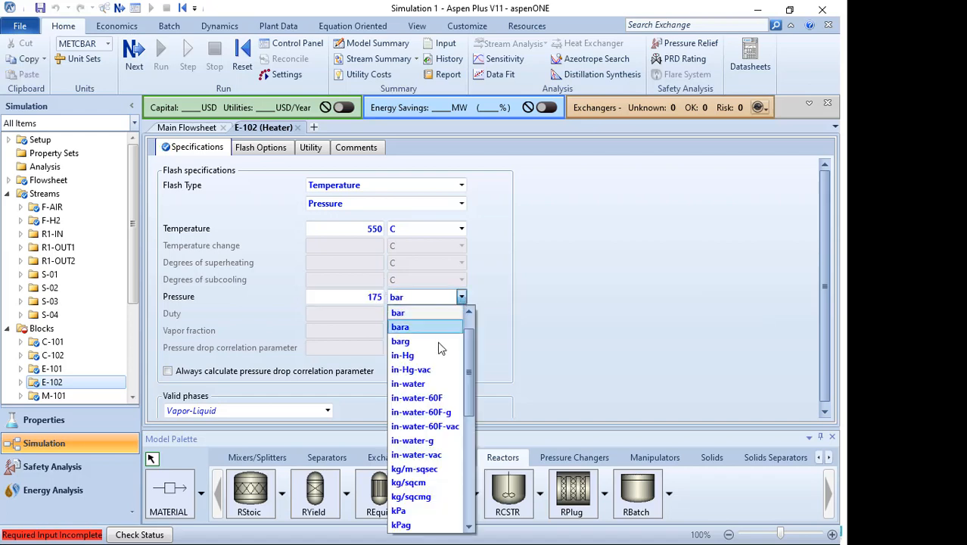
pyautogui.click(412, 482)
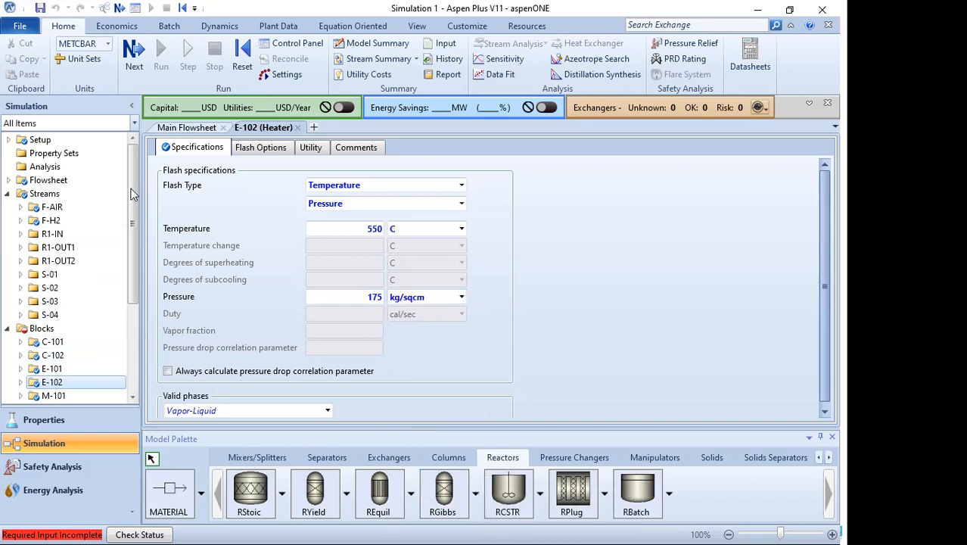
# - Open reactor R-101 and set its temperature to 550 C and pressure to 175 kg/sqcm
pyautogui.scroll(-4, 131, 189)
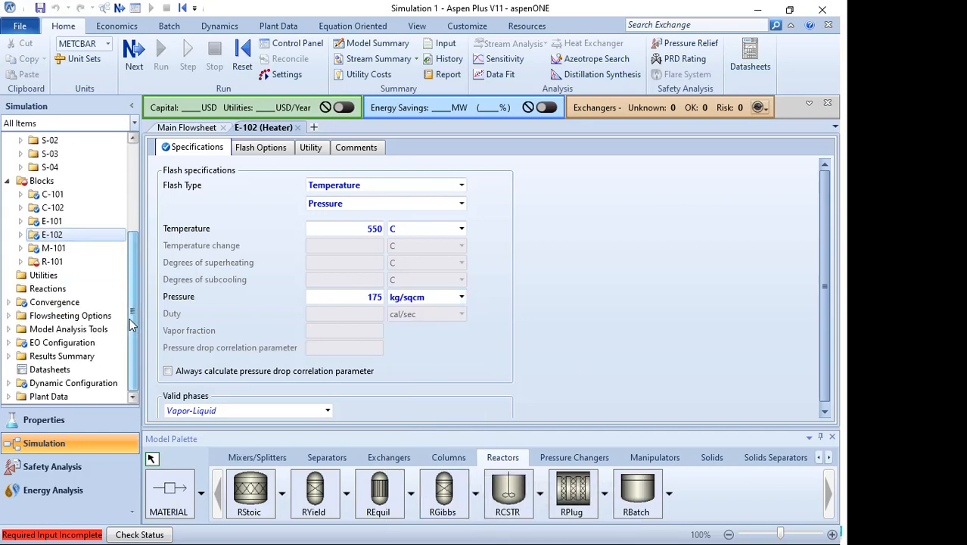
pyautogui.click(53, 262)
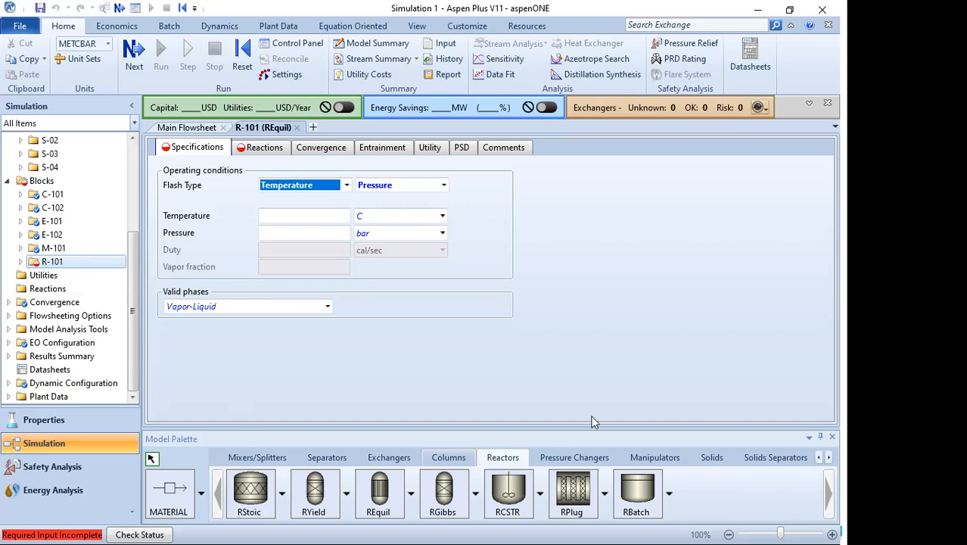
pyautogui.click(324, 218)
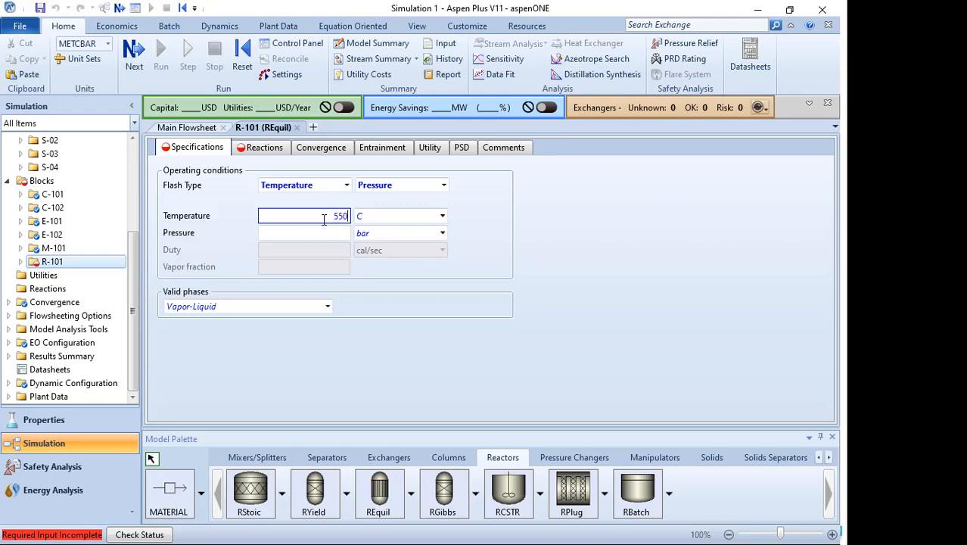
pyautogui.click(332, 236)
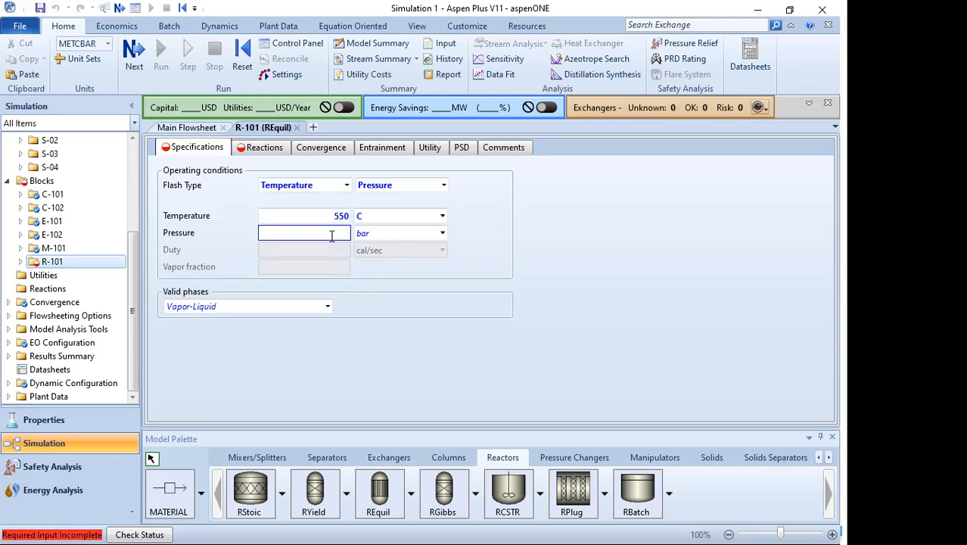
pyautogui.write('175')
pyautogui.click(442, 233)
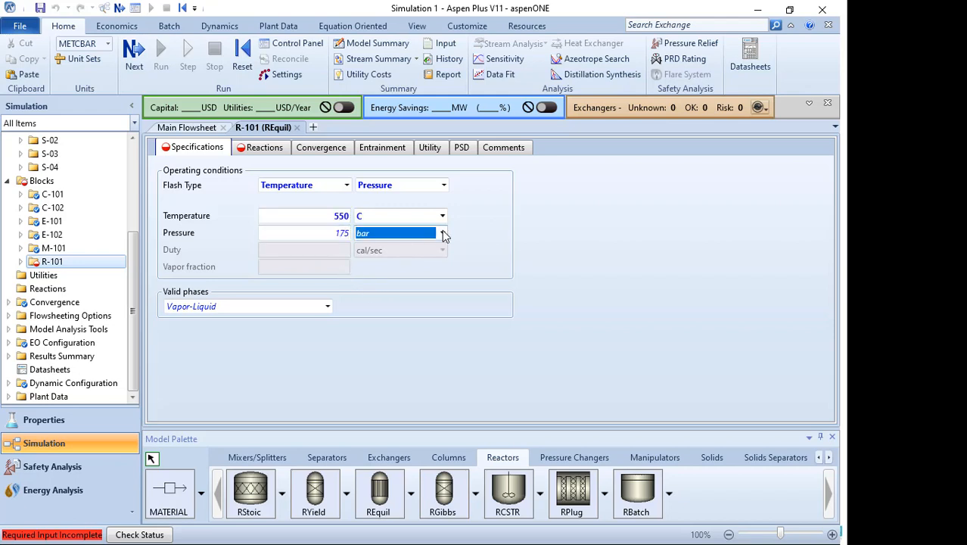
pyautogui.scroll(-1, 443, 271)
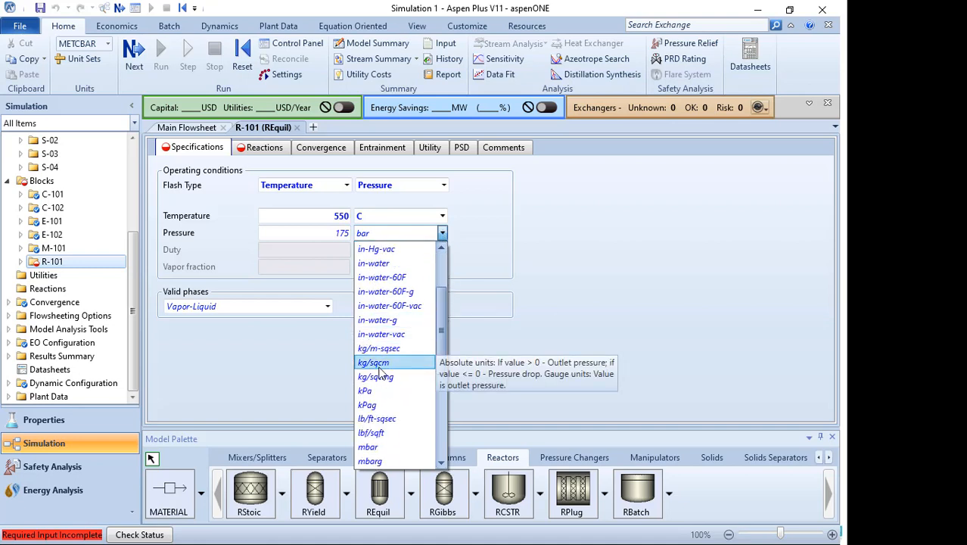
pyautogui.click(379, 374)
pyautogui.click(465, 220)
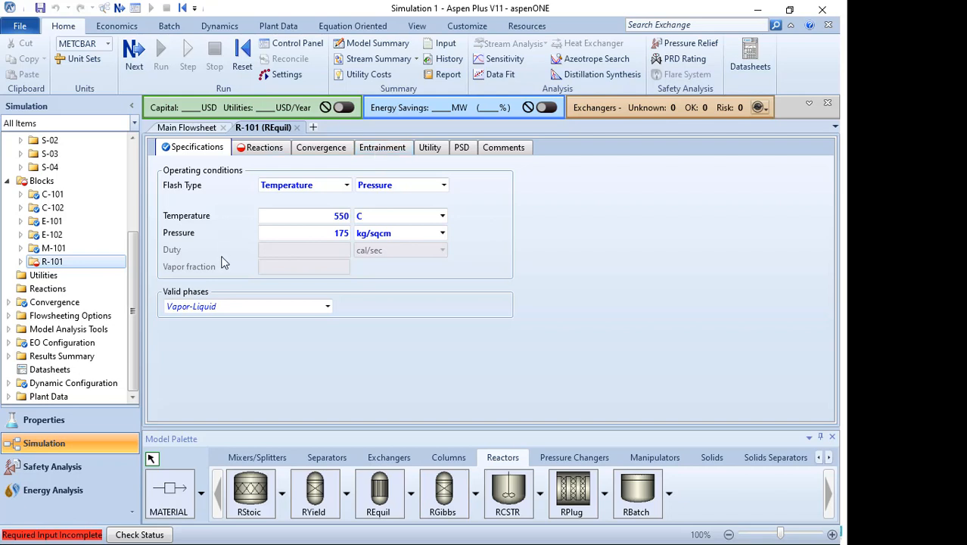
# - Create a new reaction for R-101 with reactants HYDROGEN and NITROGEN and product AMMONIA
pyautogui.click(258, 147)
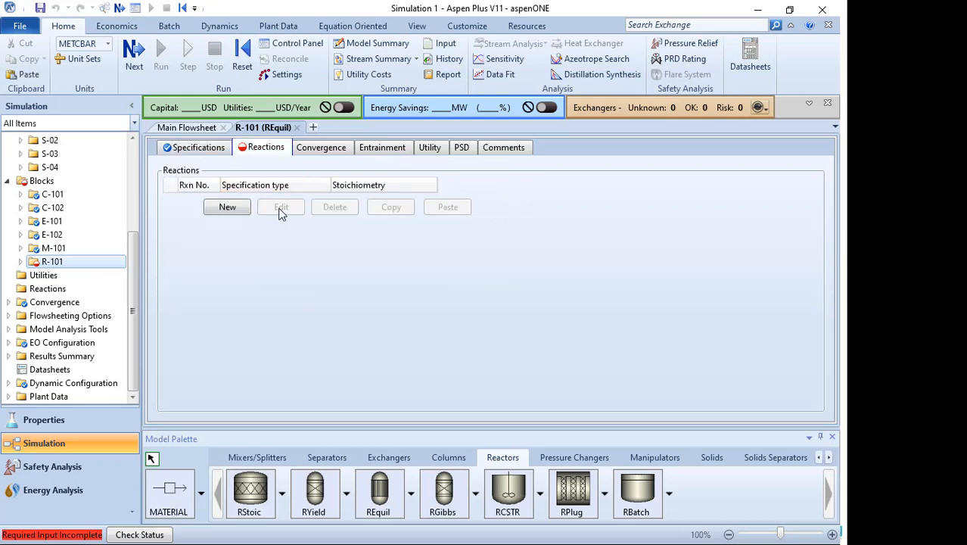
pyautogui.click(227, 208)
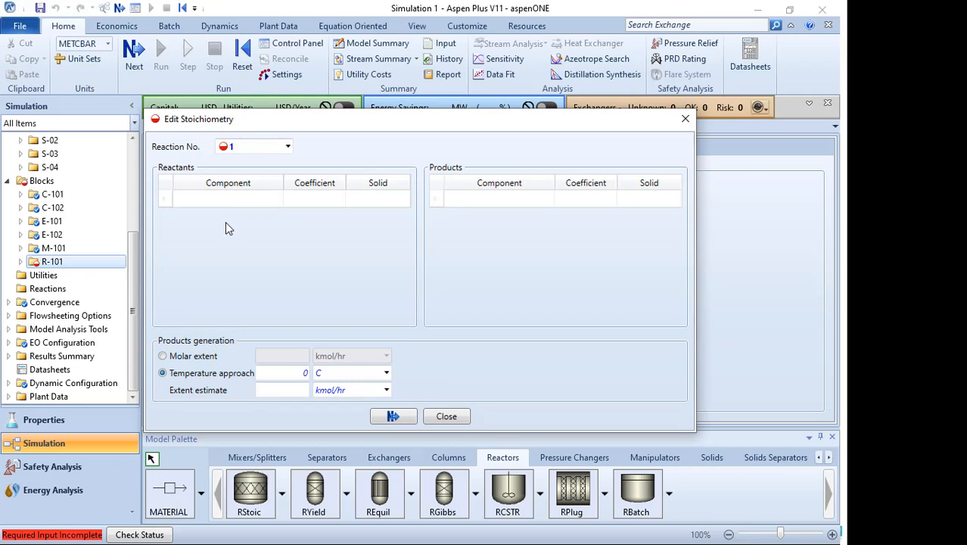
pyautogui.click(275, 200)
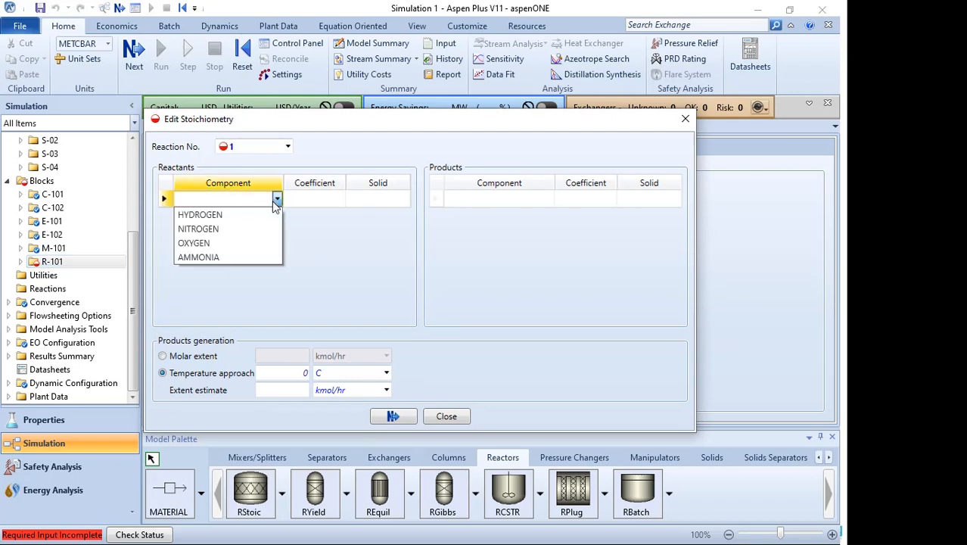
pyautogui.click(269, 215)
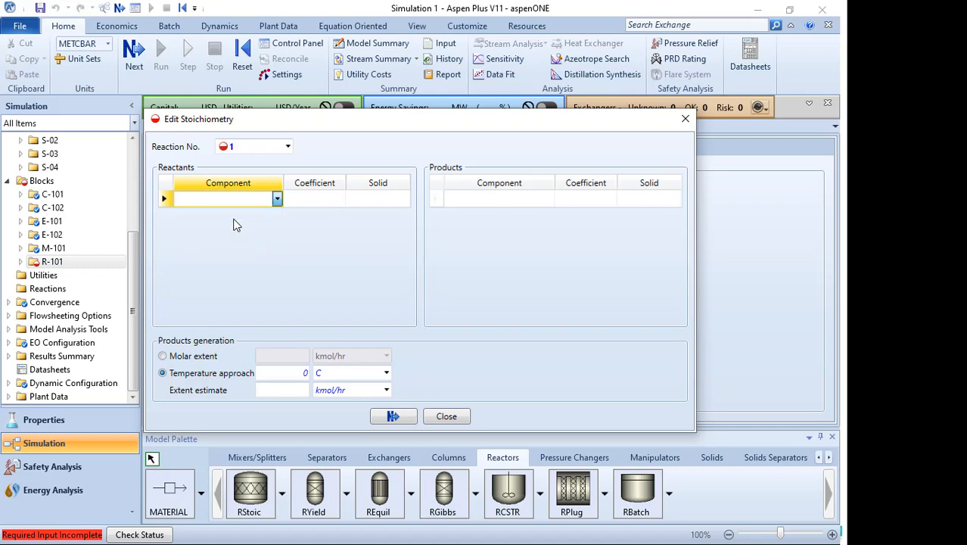
pyautogui.click(275, 217)
pyautogui.click(244, 247)
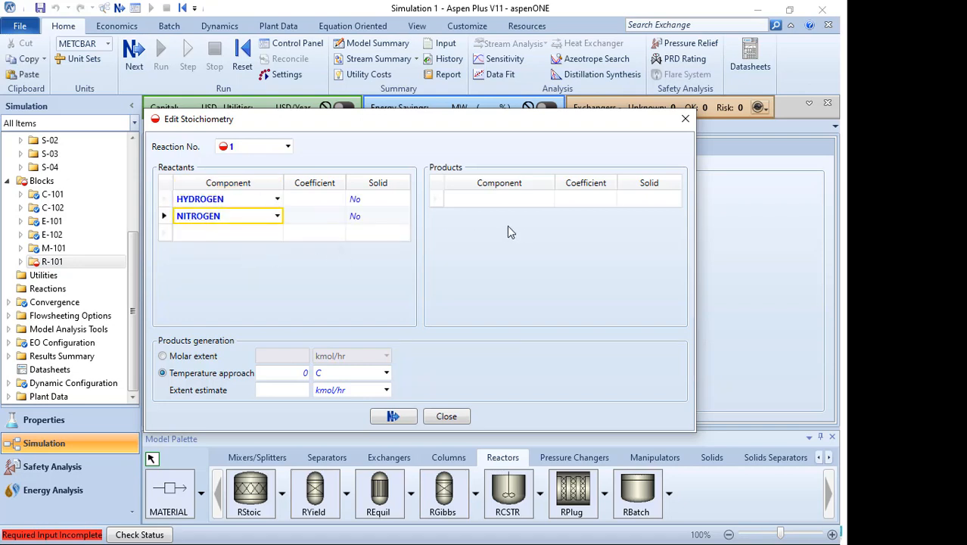
pyautogui.click(548, 200)
pyautogui.click(482, 256)
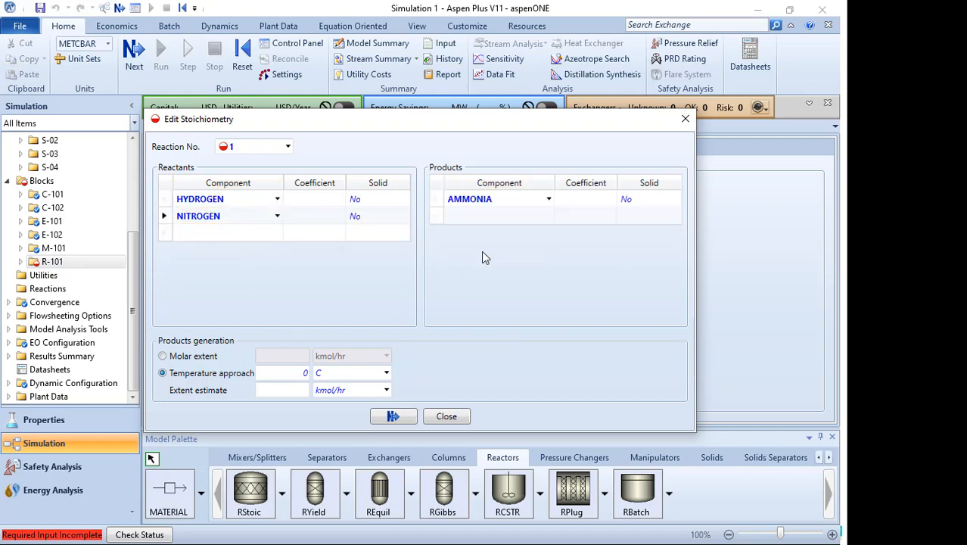
# - Switch to the presentation to review the problem statement slide, then return to the simulation
pyautogui.press('super')
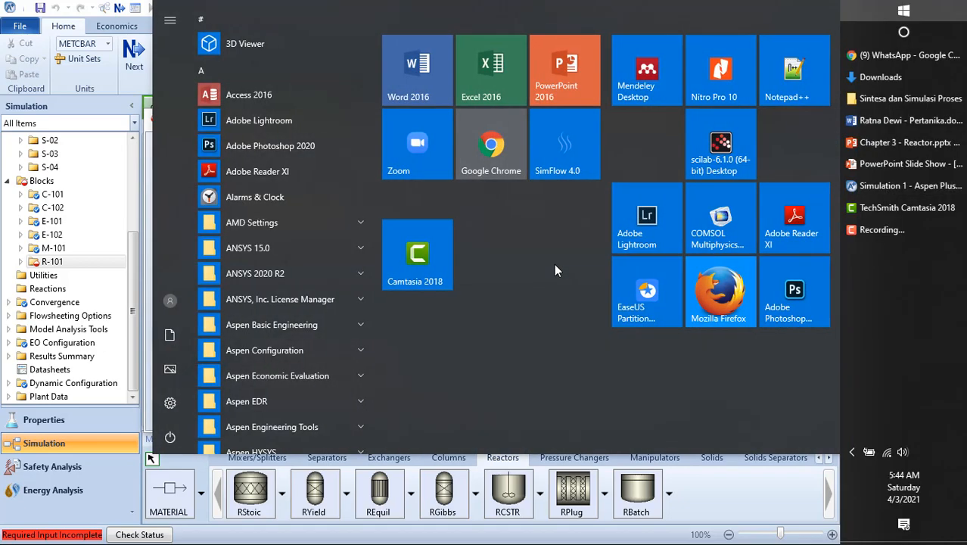
pyautogui.click(900, 173)
pyautogui.scroll(4, 710, 238)
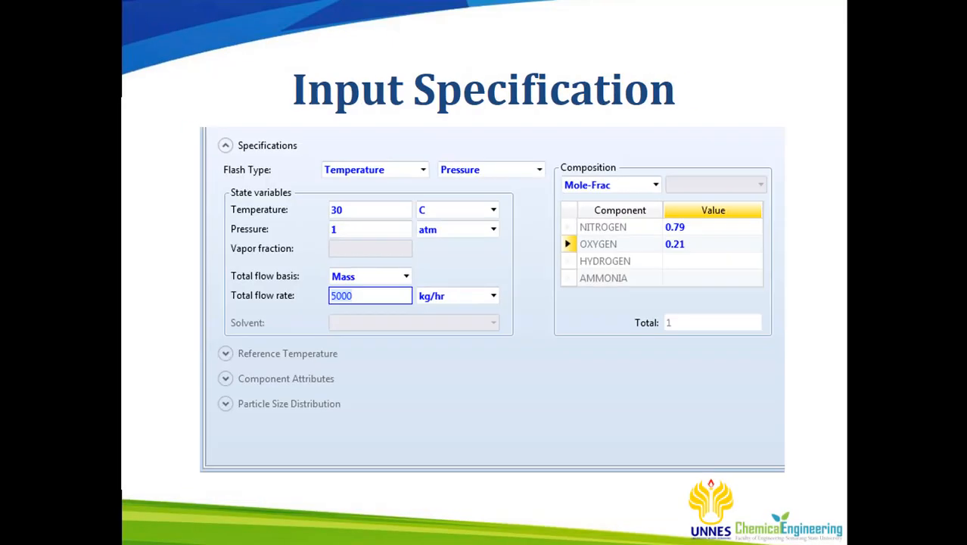
pyautogui.scroll(-3, 710, 238)
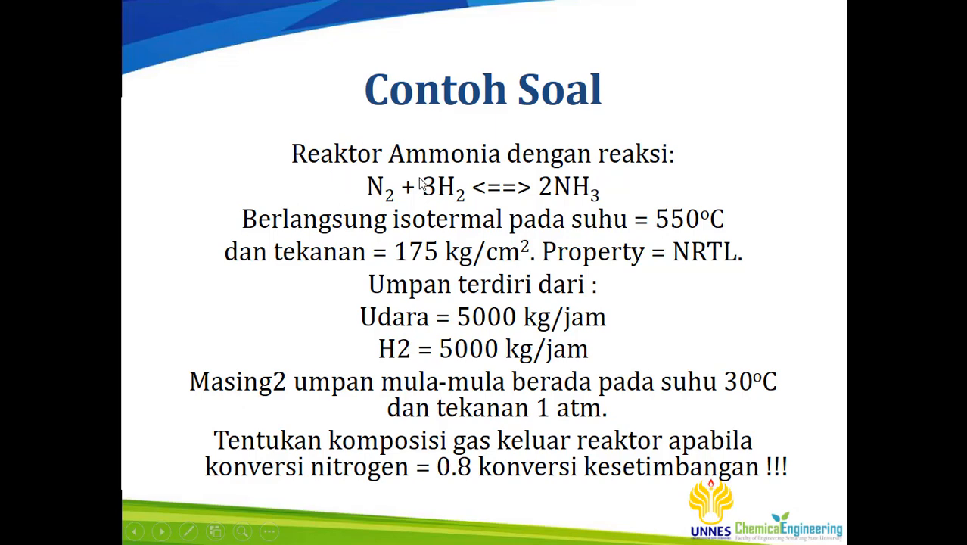
pyautogui.press('super')
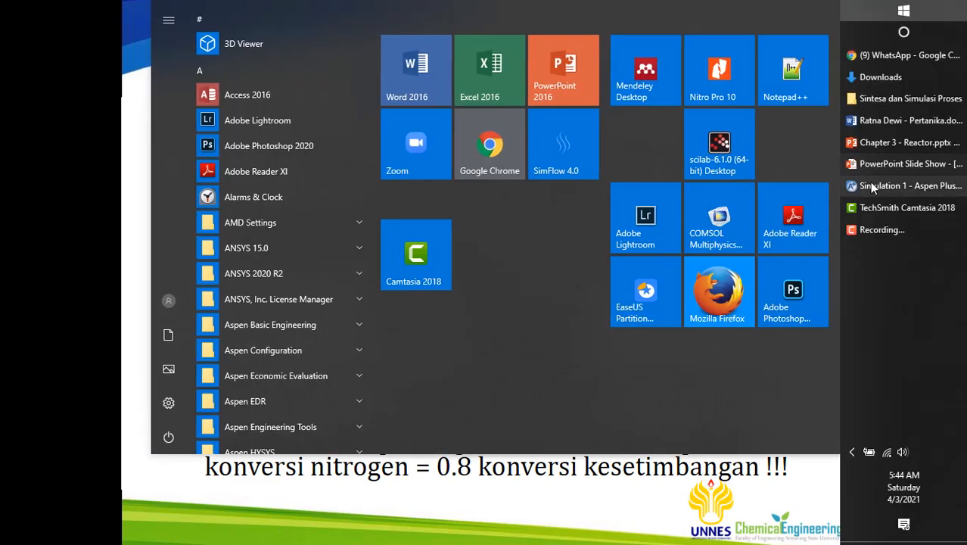
pyautogui.click(869, 182)
# - Set the reaction coefficients to -1 for HYDROGEN, -3 for NITROGEN and 2 for AMMONIA
pyautogui.click(318, 202)
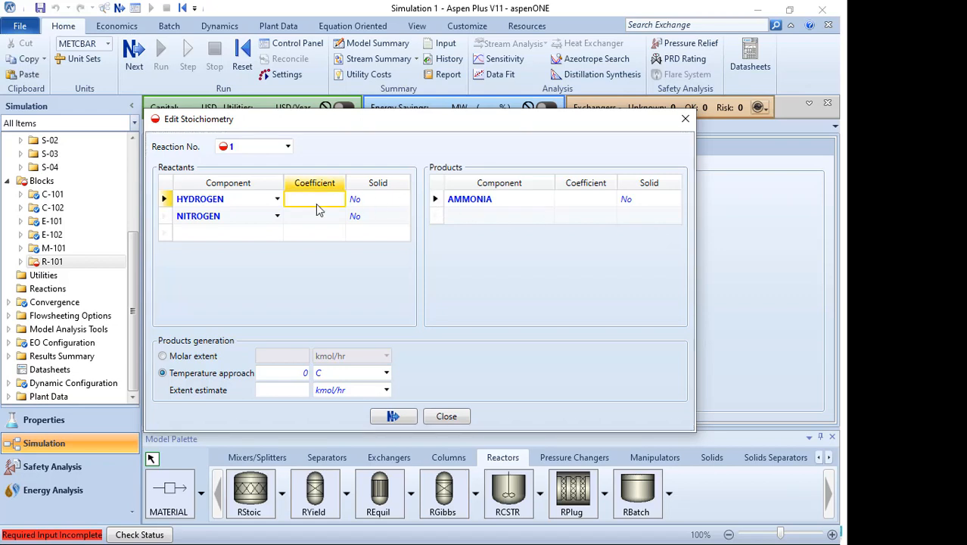
pyautogui.write('-1')
pyautogui.click(324, 214)
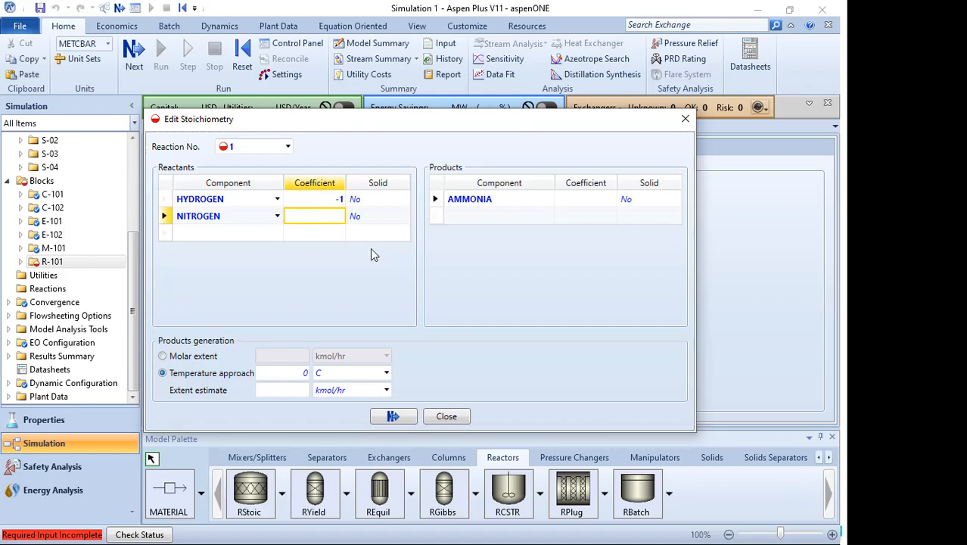
pyautogui.write('-3')
pyautogui.click(584, 200)
pyautogui.write('2')
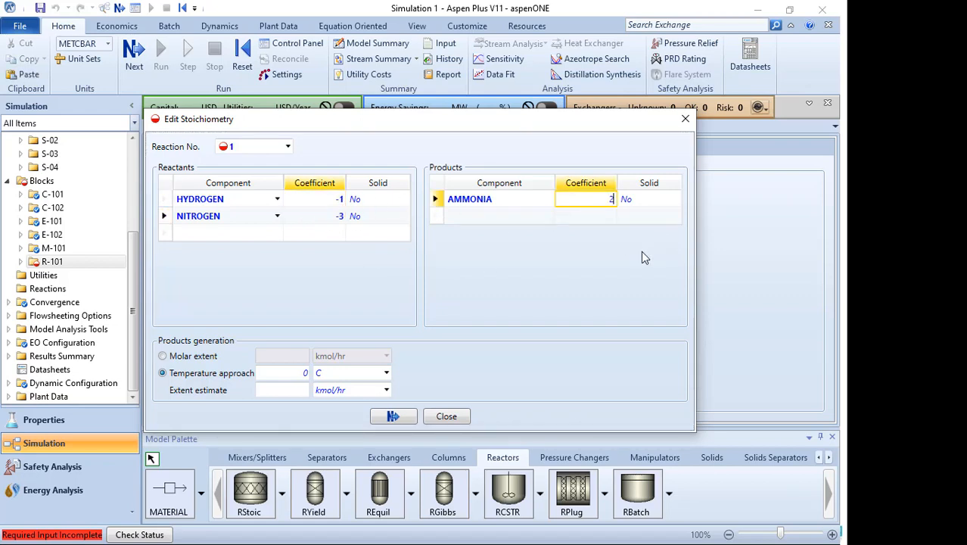
pyautogui.click(600, 261)
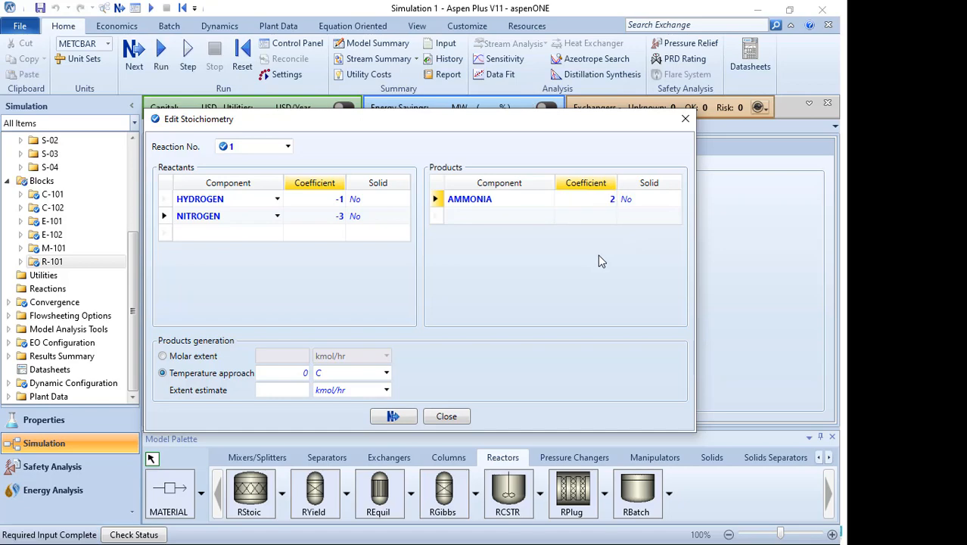
# - Check the R-101 stoichiometry slide in the presentation, then return and confirm the reaction definition
pyautogui.press('super')
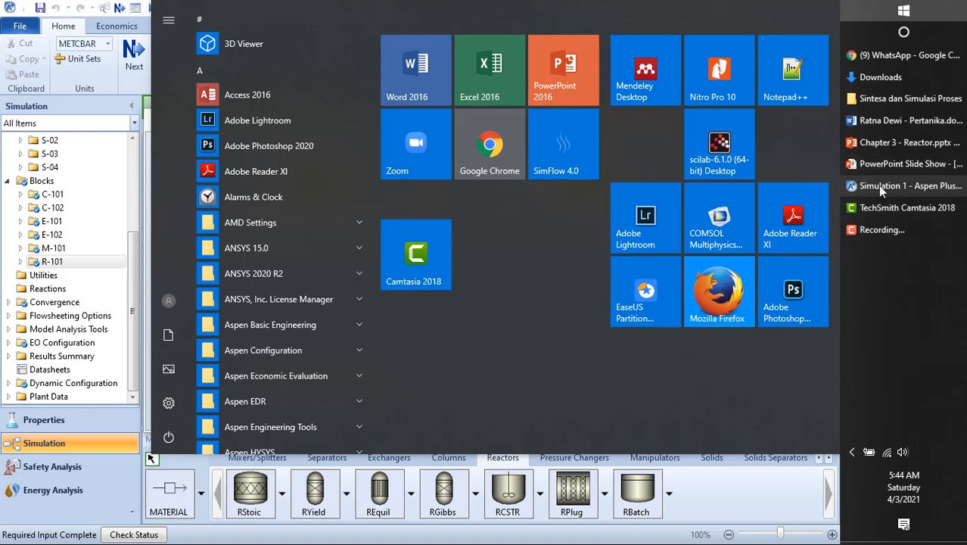
pyautogui.click(878, 168)
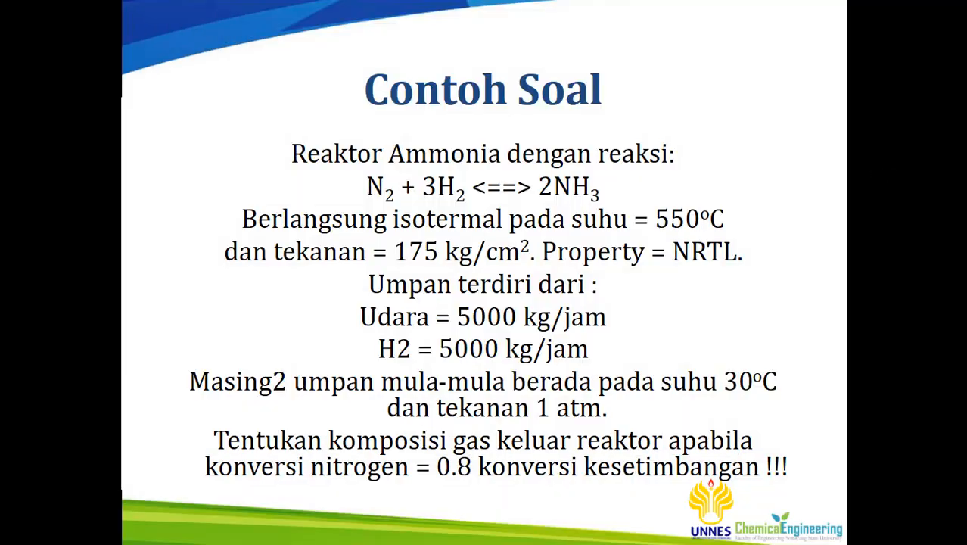
pyautogui.press('Right')
pyautogui.press('Right')
pyautogui.press('Right')
pyautogui.press('Right')
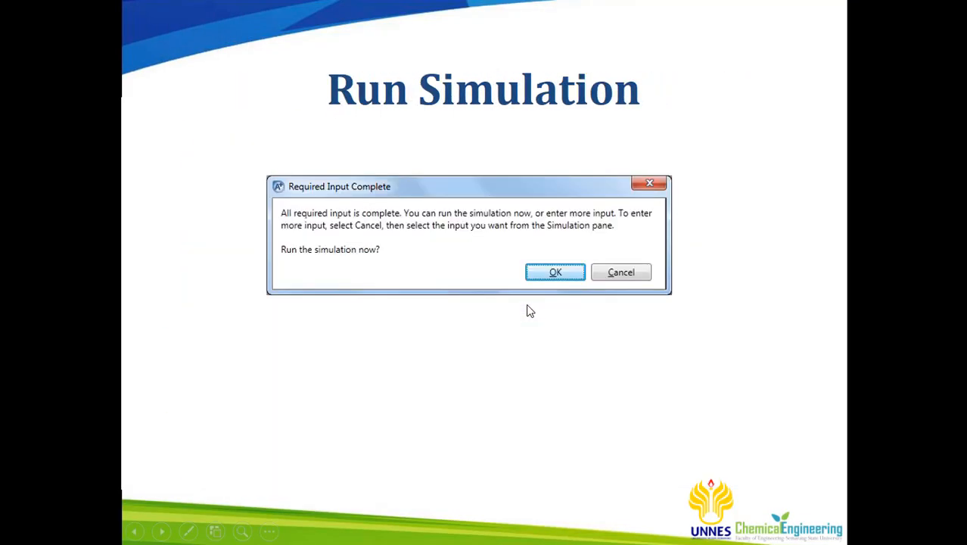
pyautogui.press('Right')
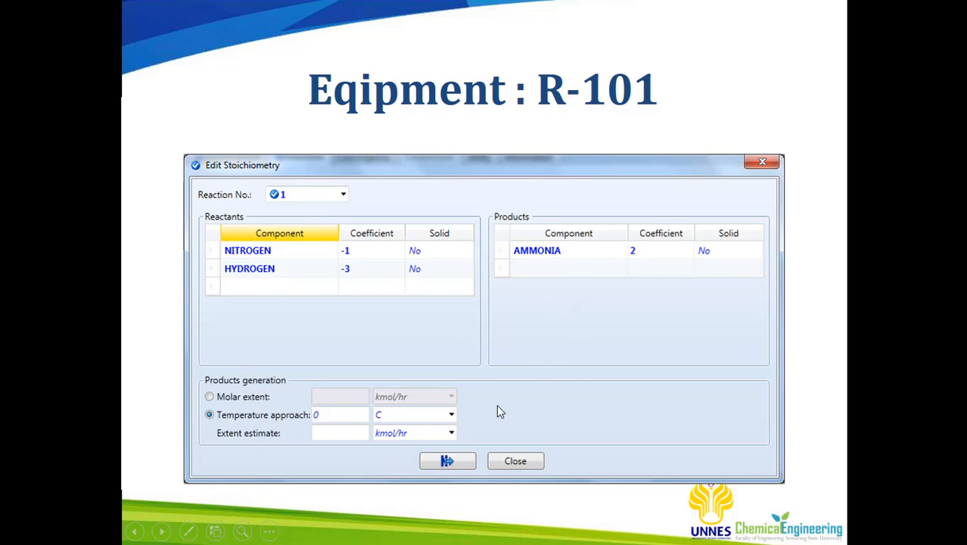
pyautogui.click(521, 394)
pyautogui.press('super')
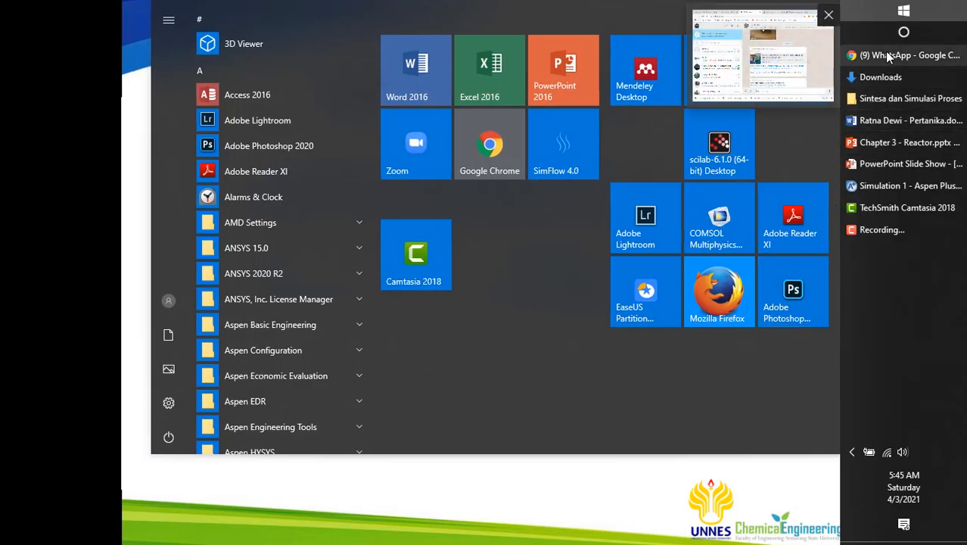
pyautogui.click(888, 187)
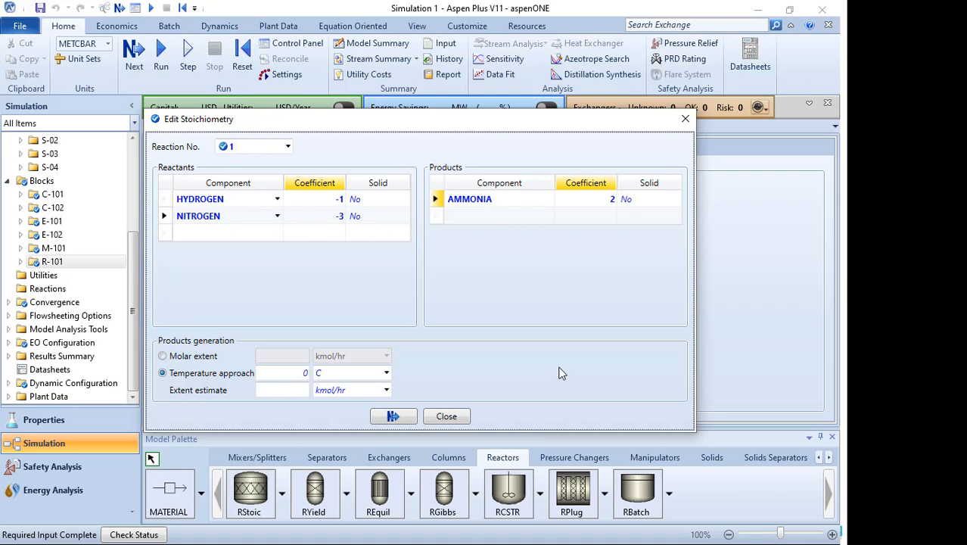
pyautogui.click(393, 415)
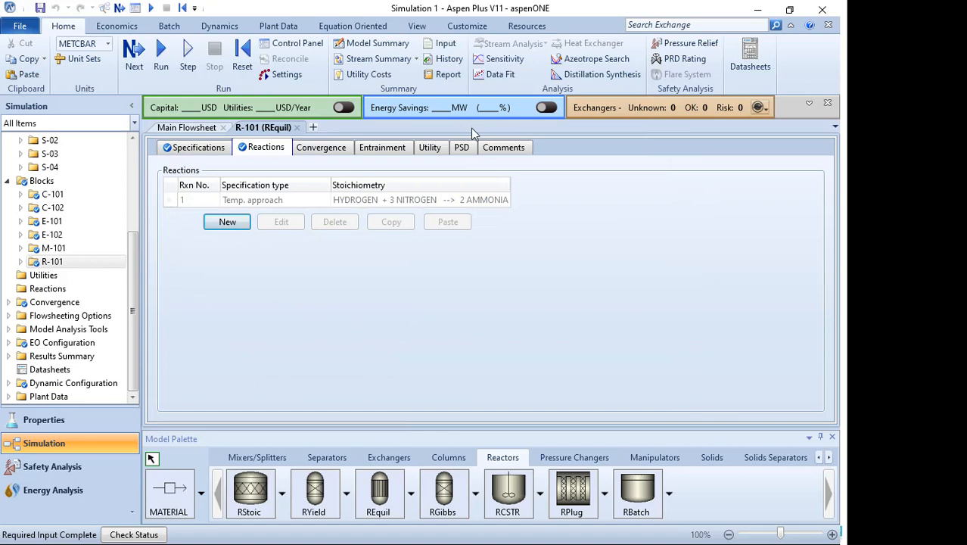
# - Review the R-101 reaction in the stoichiometry editor, close it, and run the simulation
pyautogui.click(266, 202)
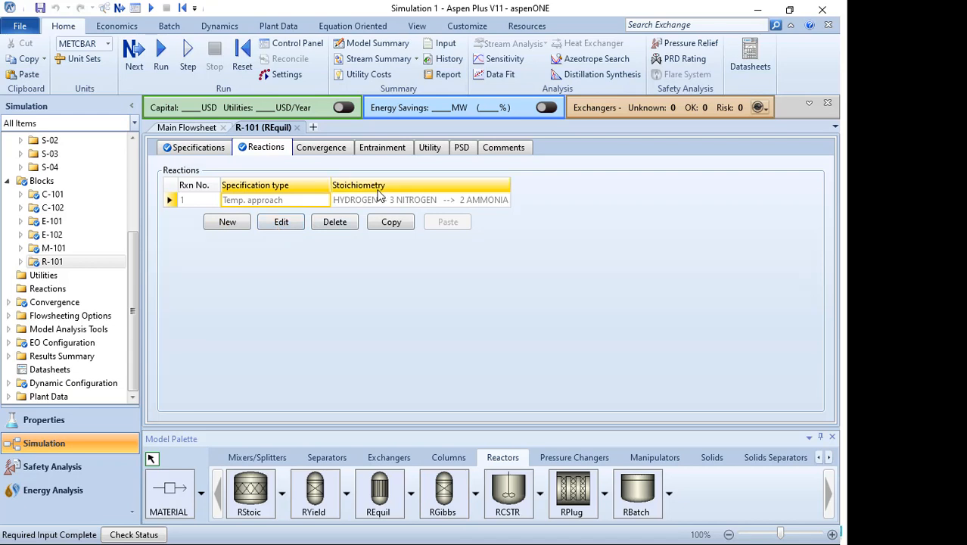
pyautogui.click(275, 226)
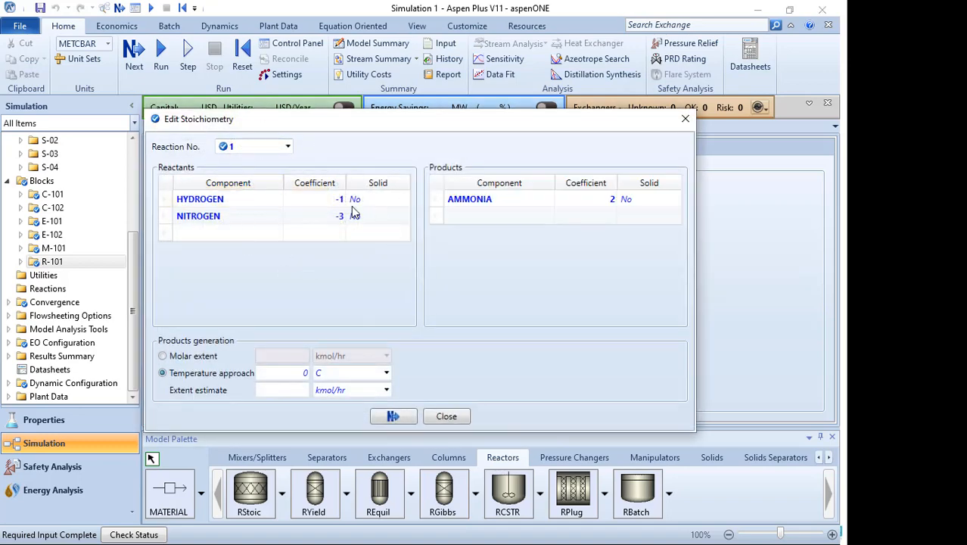
pyautogui.click(288, 149)
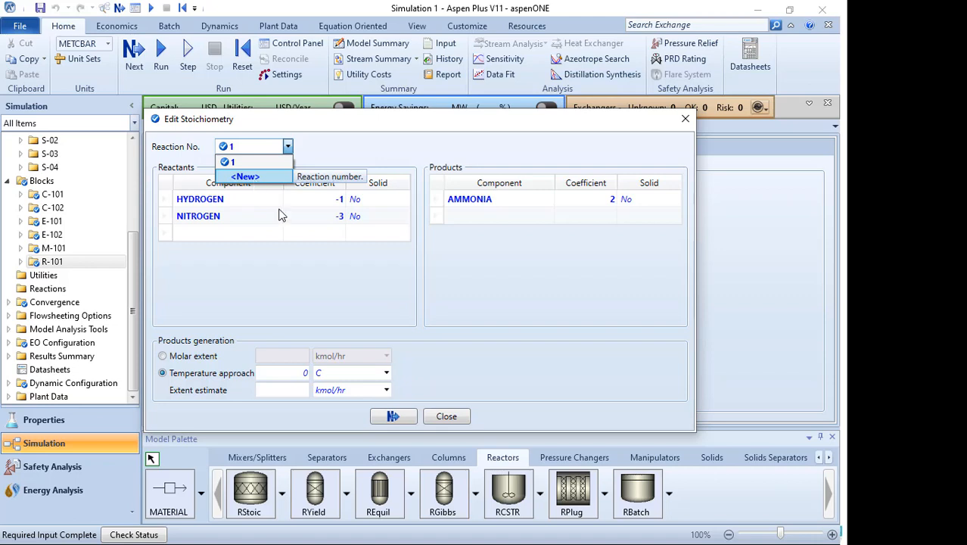
pyautogui.click(394, 289)
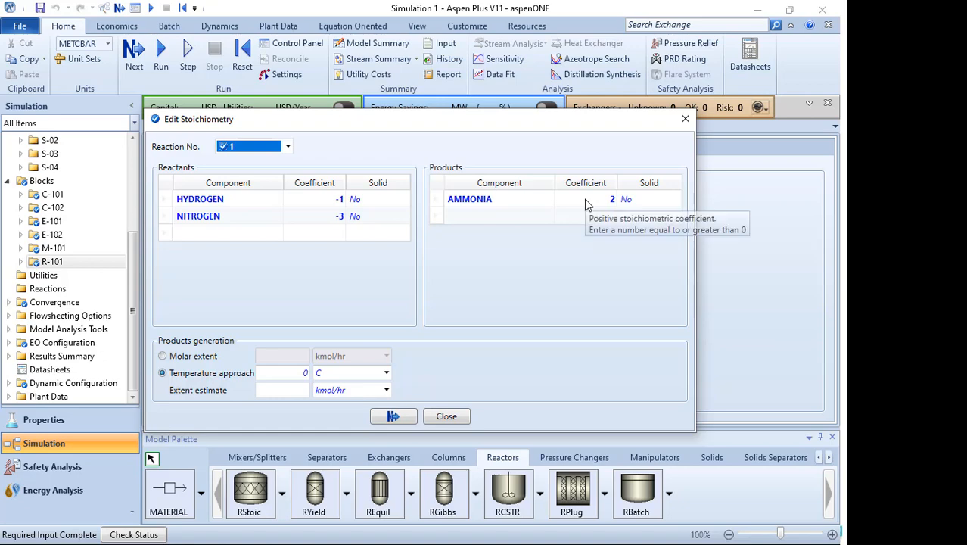
pyautogui.click(686, 119)
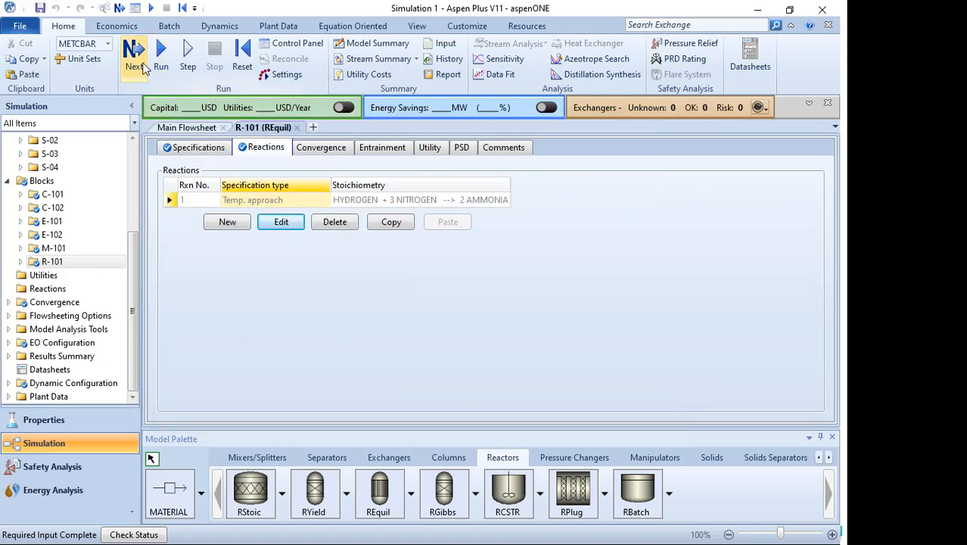
pyautogui.click(142, 66)
pyautogui.click(494, 308)
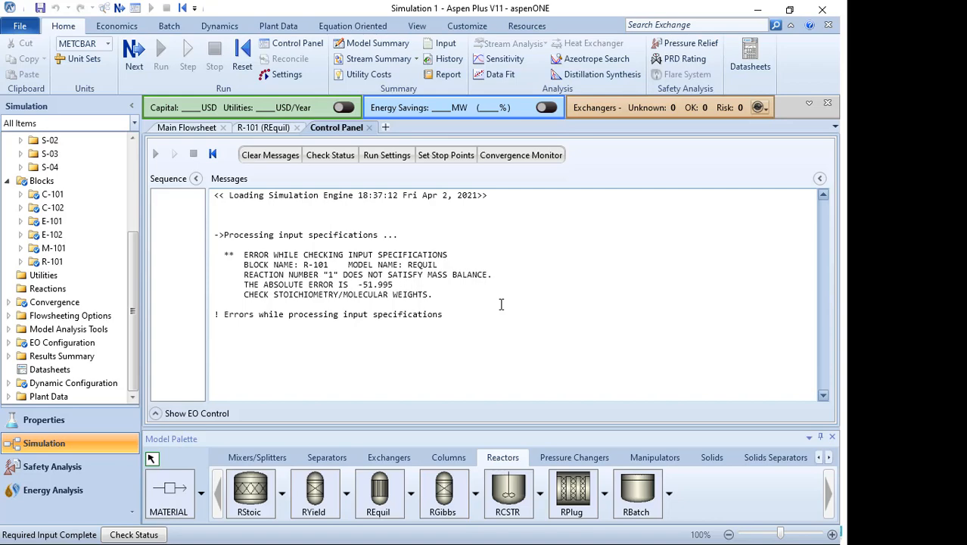
# - Compare with the Run Simulation and R-101 stoichiometry slides in the presentation, then return to the simulation
pyautogui.press('super')
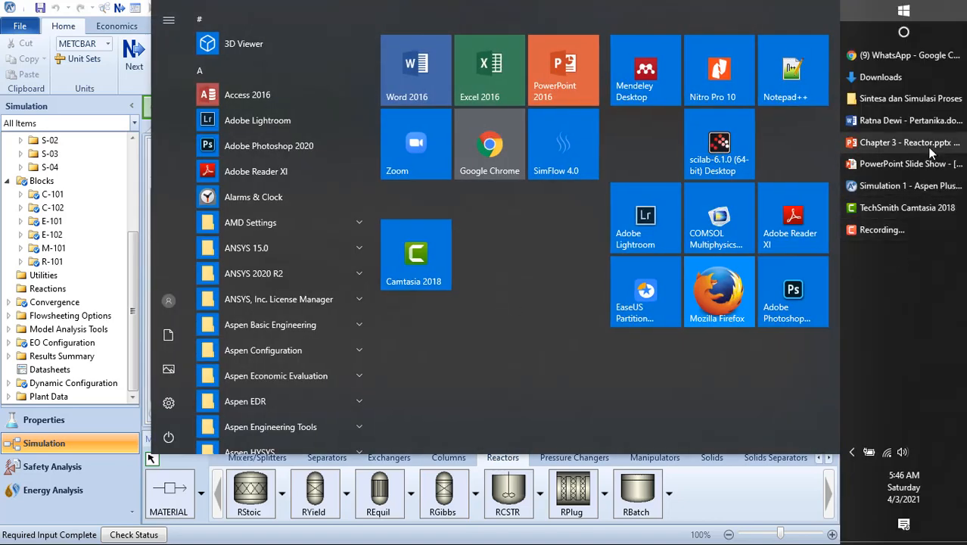
pyautogui.moveTo(901, 163)
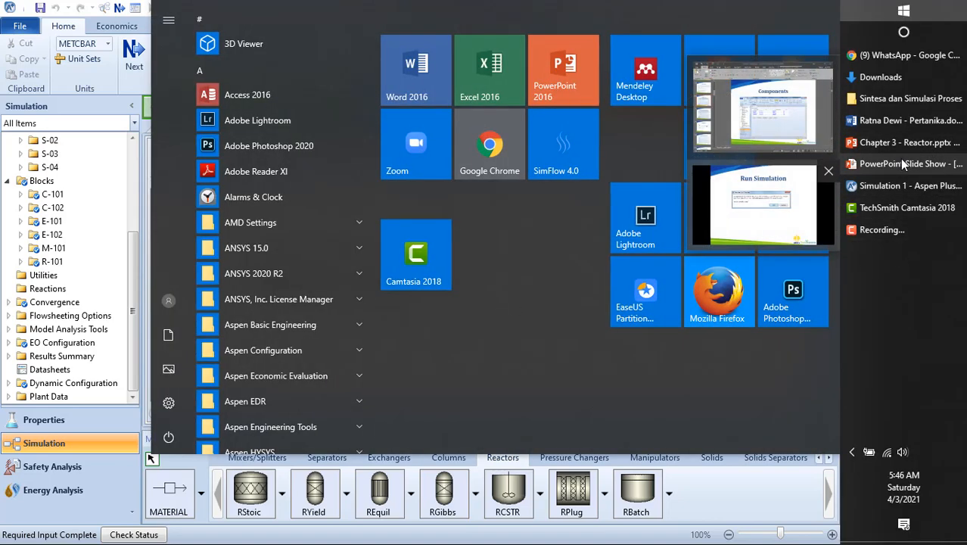
pyautogui.click(899, 165)
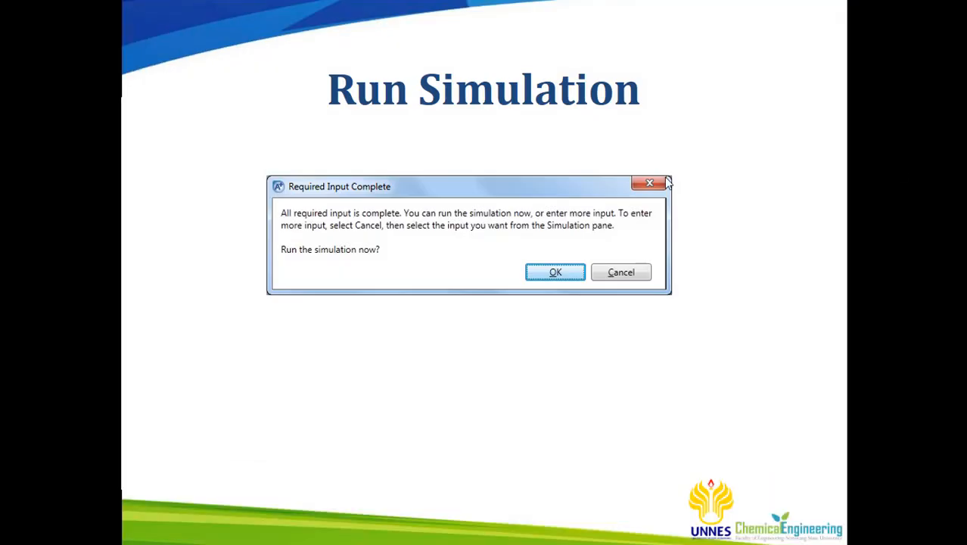
pyautogui.click(550, 196)
pyautogui.click(550, 196)
pyautogui.click(550, 196)
pyautogui.click(550, 196)
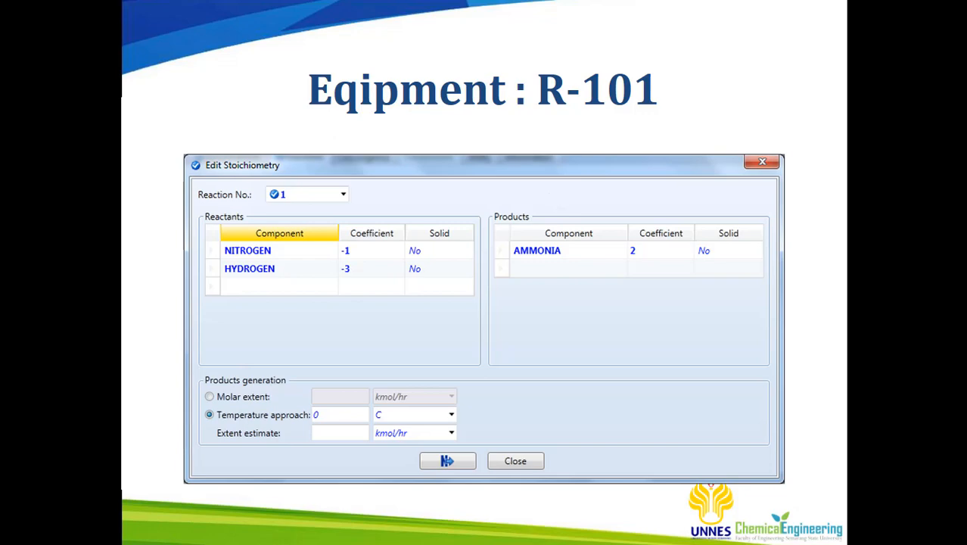
pyautogui.press('super')
pyautogui.click(879, 187)
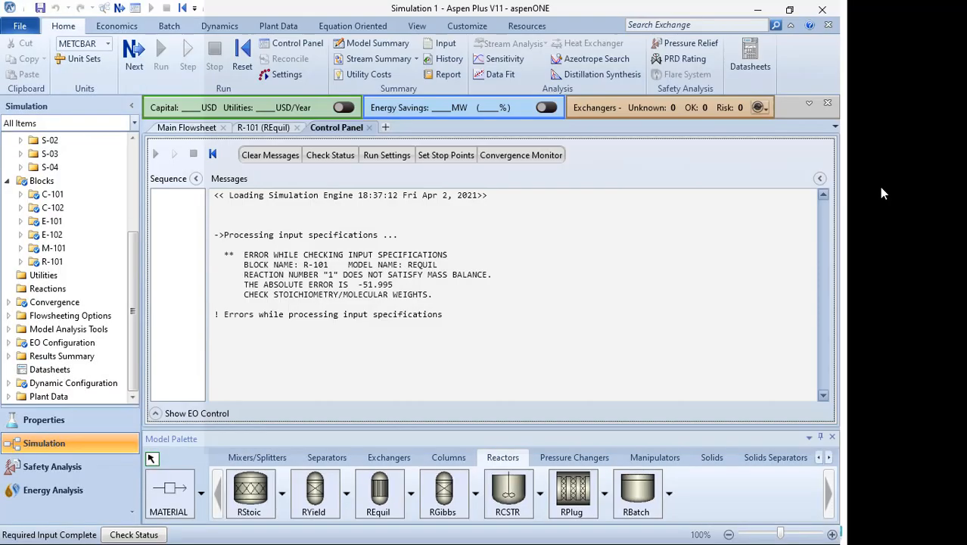
# - Open R-101's reactions and compare the reaction again with the stoichiometry slide in the presentation
pyautogui.click(51, 262)
pyautogui.click(277, 201)
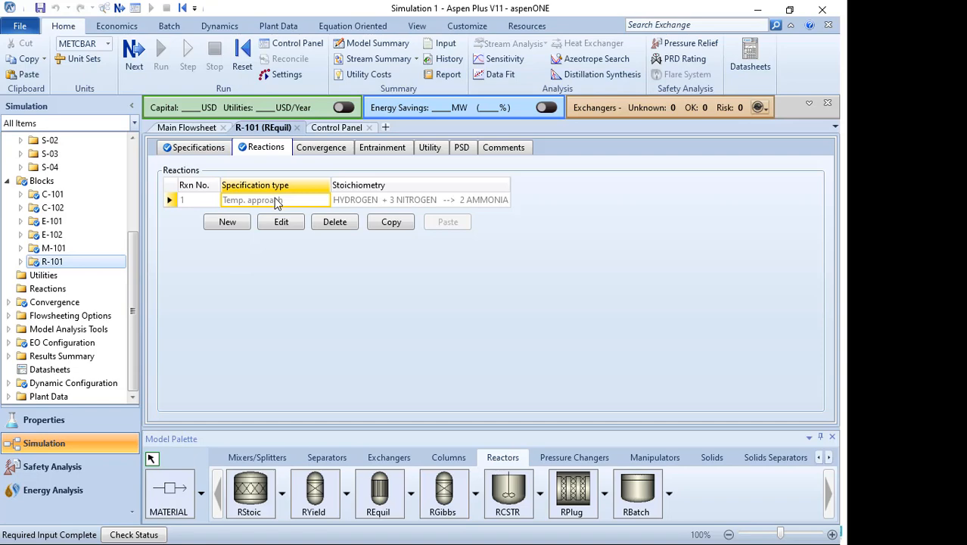
pyautogui.press('super')
pyautogui.click(916, 185)
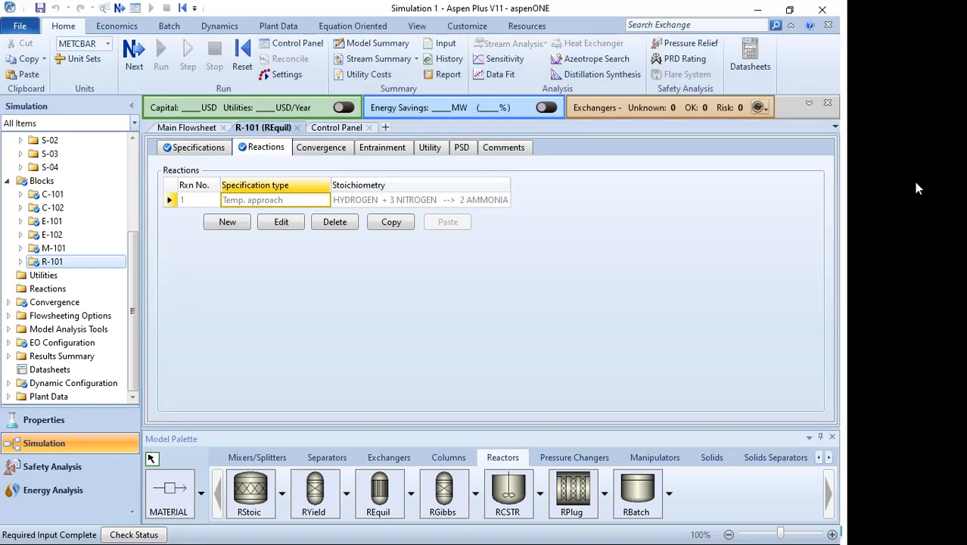
pyautogui.press('super')
pyautogui.click(907, 162)
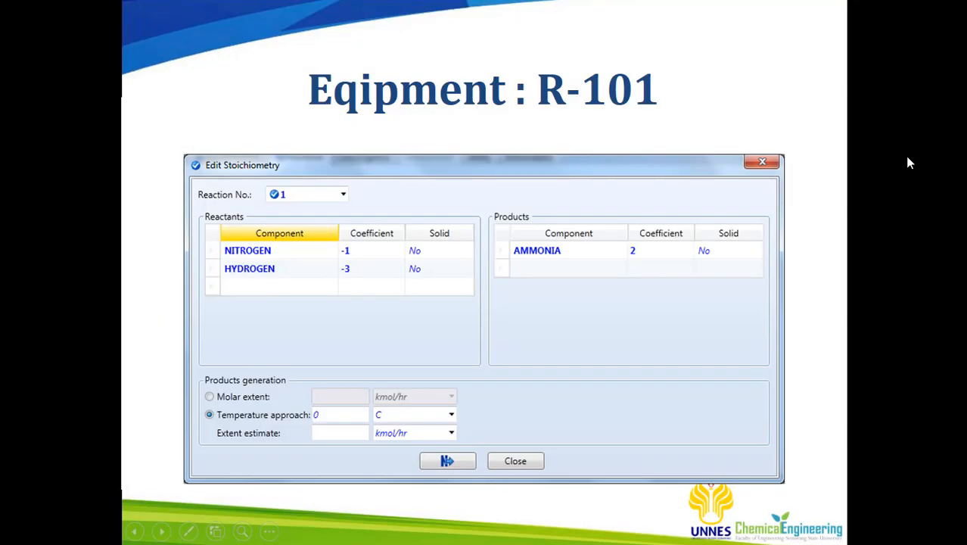
pyautogui.press('super')
pyautogui.click(895, 183)
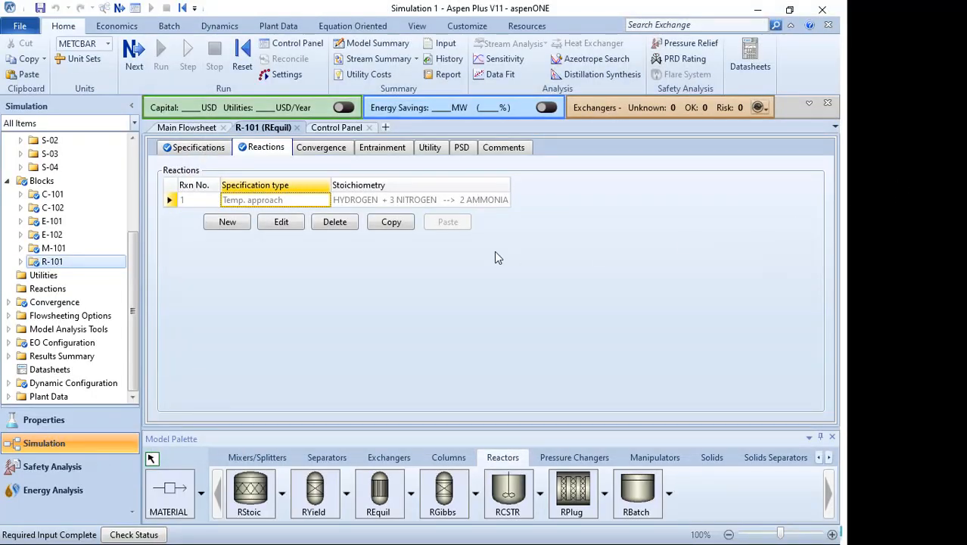
# - Edit the R-101 reaction, setting the coefficients to -3 for HYDROGEN and -1 for NITROGEN
pyautogui.click(282, 223)
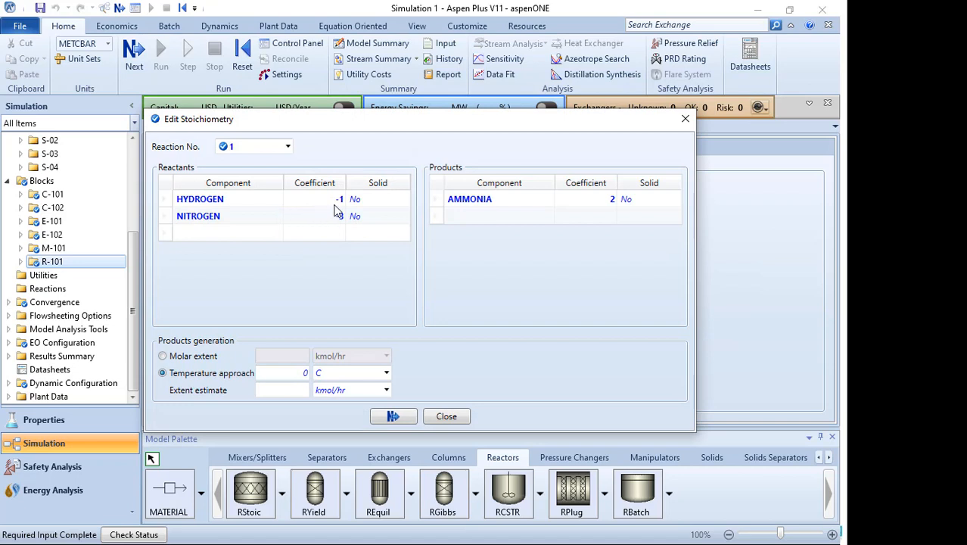
pyautogui.click(335, 204)
pyautogui.write('-3')
pyautogui.click(336, 216)
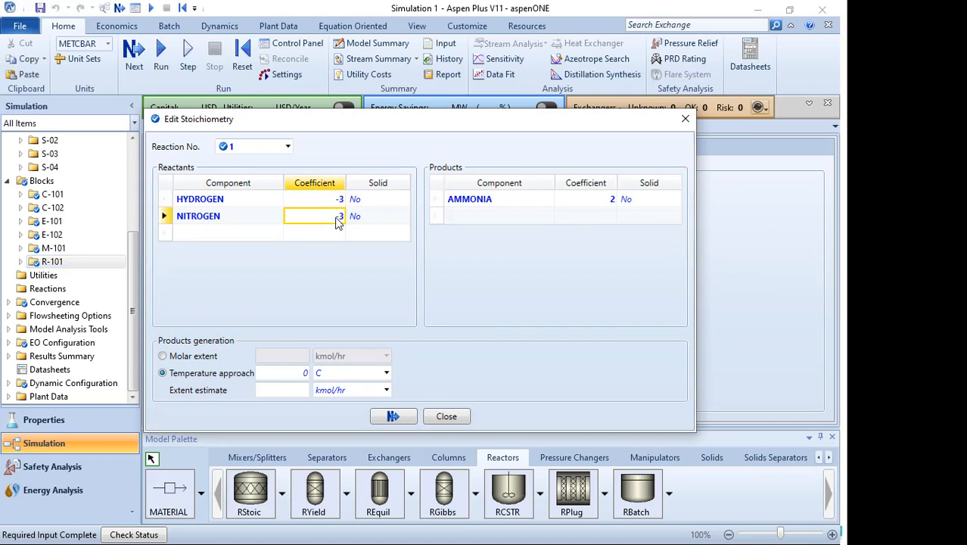
pyautogui.write('1')
pyautogui.click(346, 267)
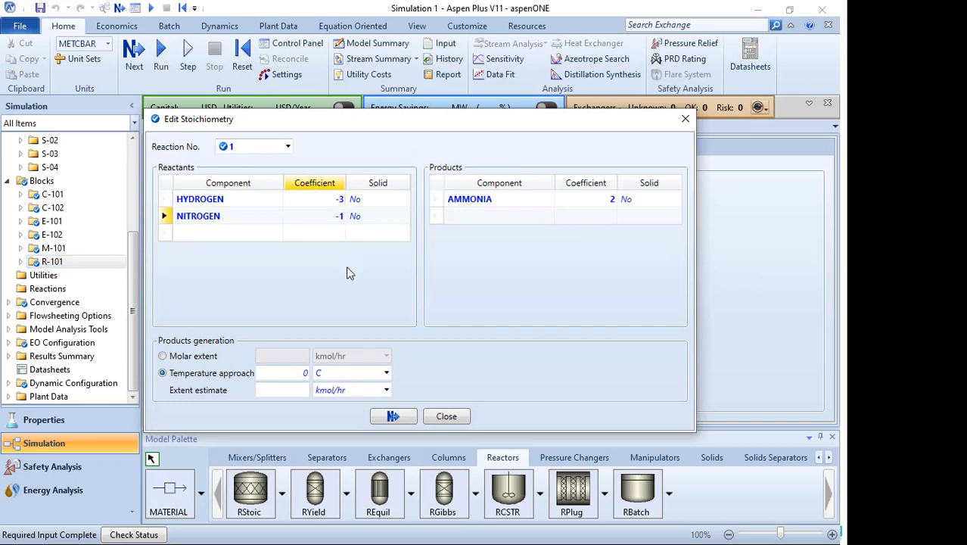
pyautogui.click(448, 417)
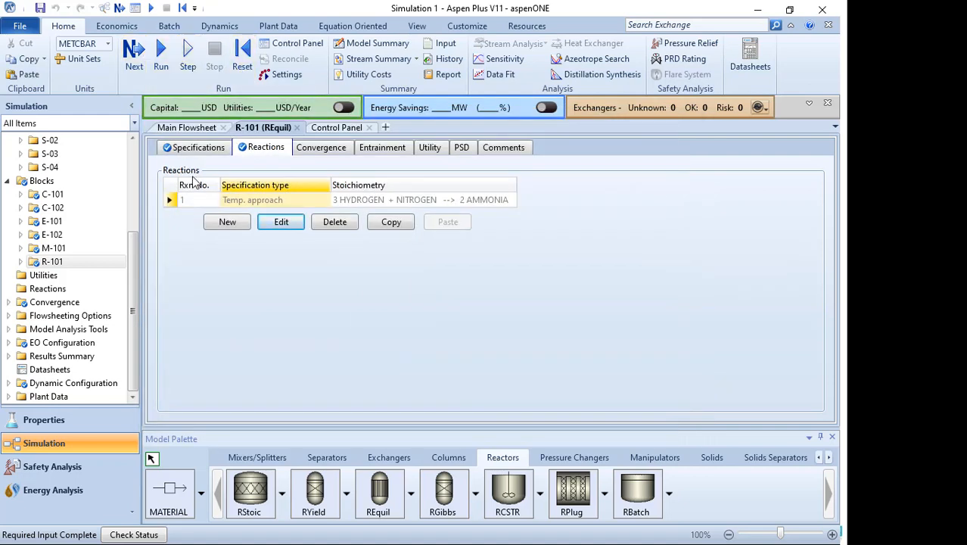
# - Reset the simulation, reinitializing it, and run it again
pyautogui.click(241, 66)
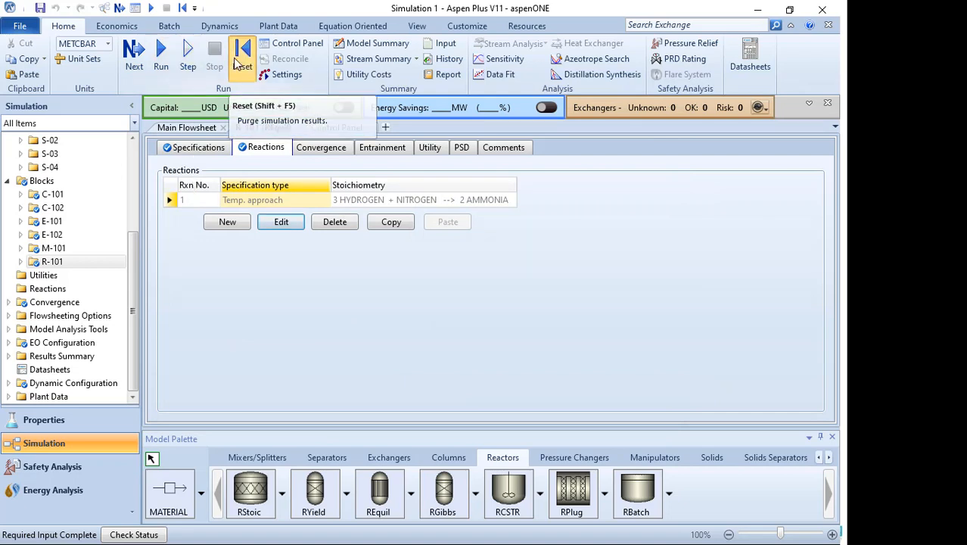
pyautogui.click(375, 317)
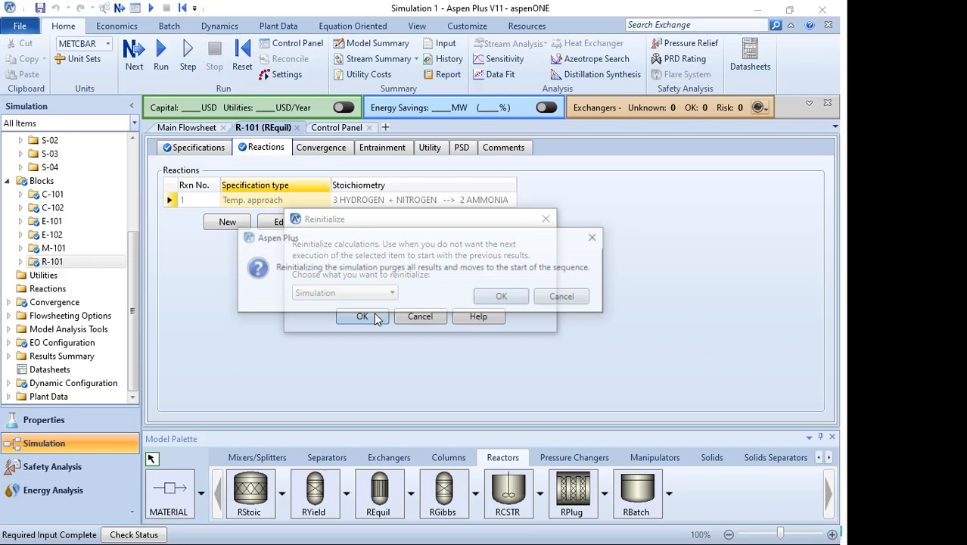
pyautogui.click(504, 298)
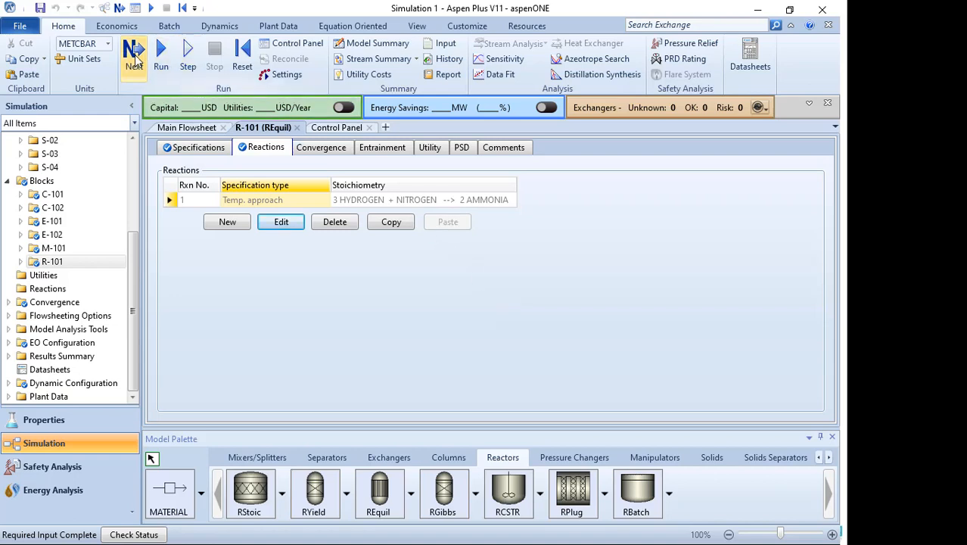
pyautogui.click(134, 57)
pyautogui.click(498, 307)
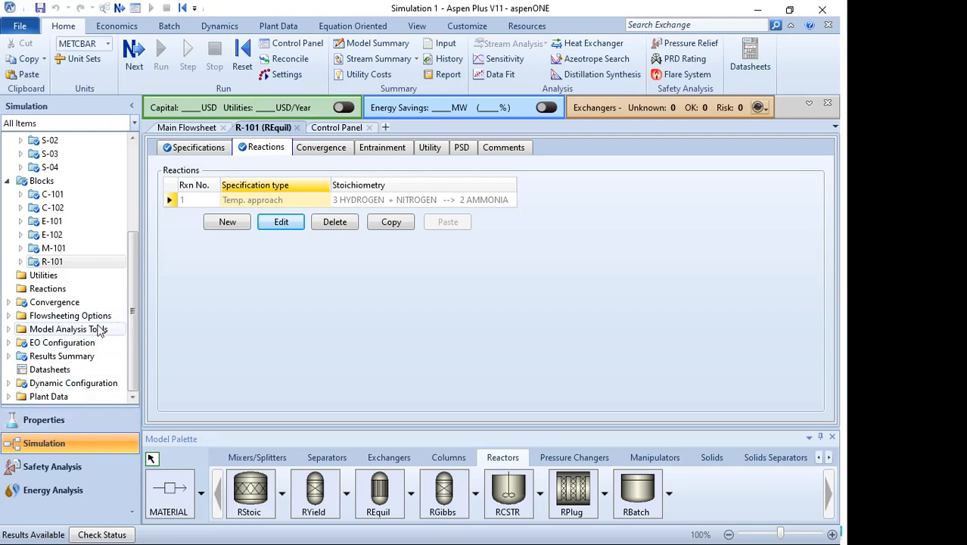
# - Open the stream results summary, browse across the streams, and copy the entire stream table
pyautogui.click(9, 356)
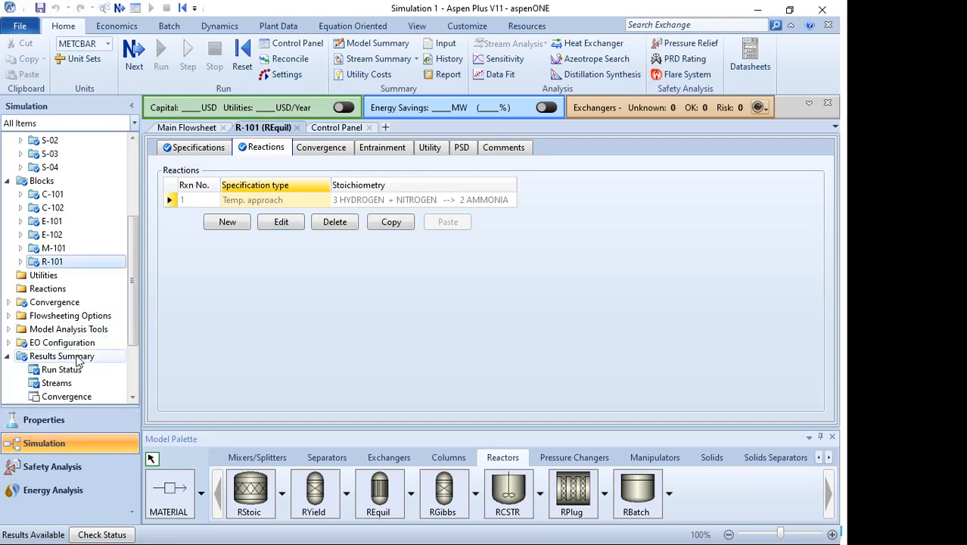
pyautogui.doubleClick(65, 317)
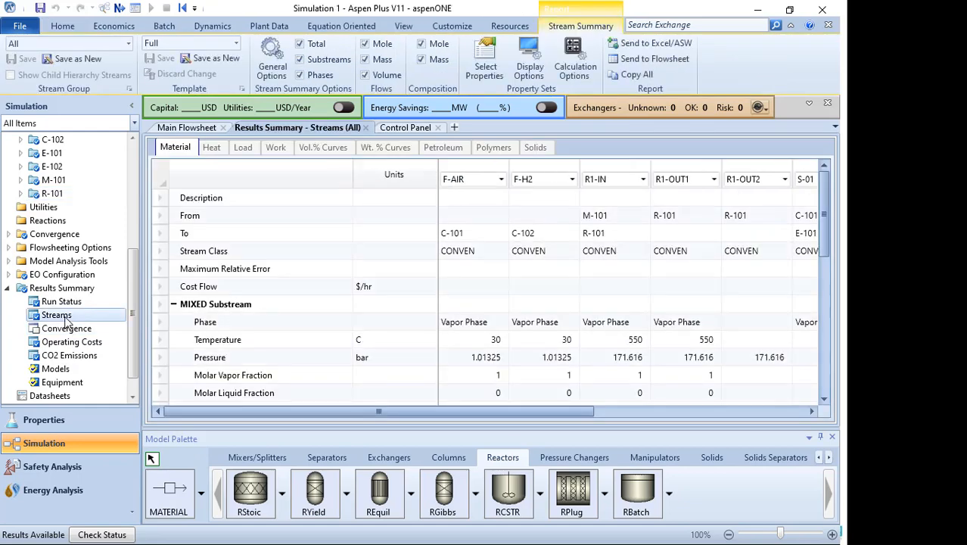
pyautogui.moveTo(448, 409); pyautogui.dragTo(510, 413)
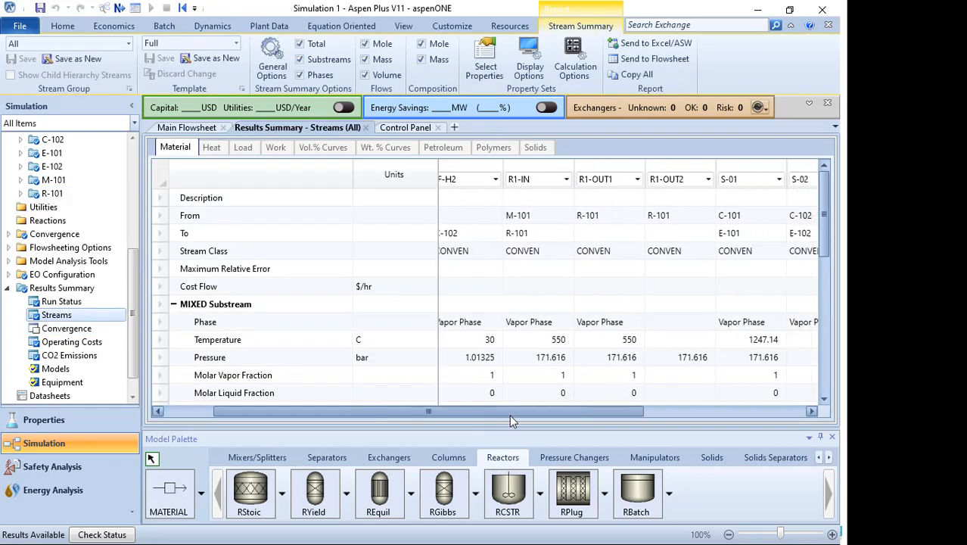
pyautogui.moveTo(428, 417); pyautogui.dragTo(118, 436)
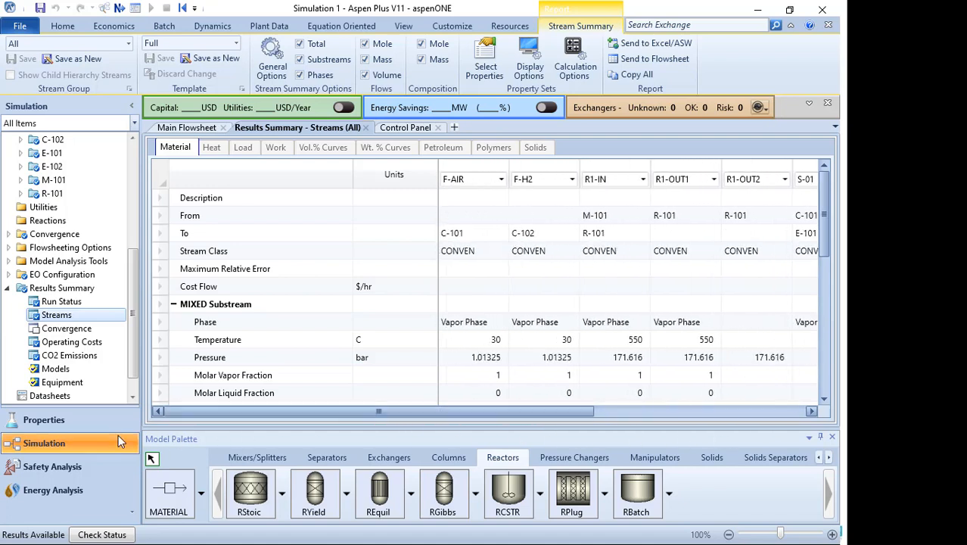
pyautogui.click(163, 176)
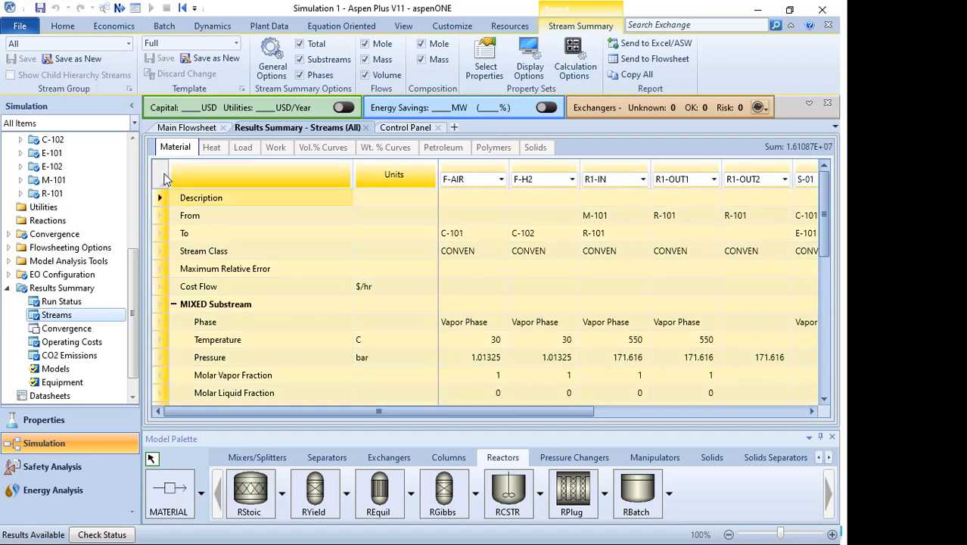
pyautogui.rightClick(164, 175)
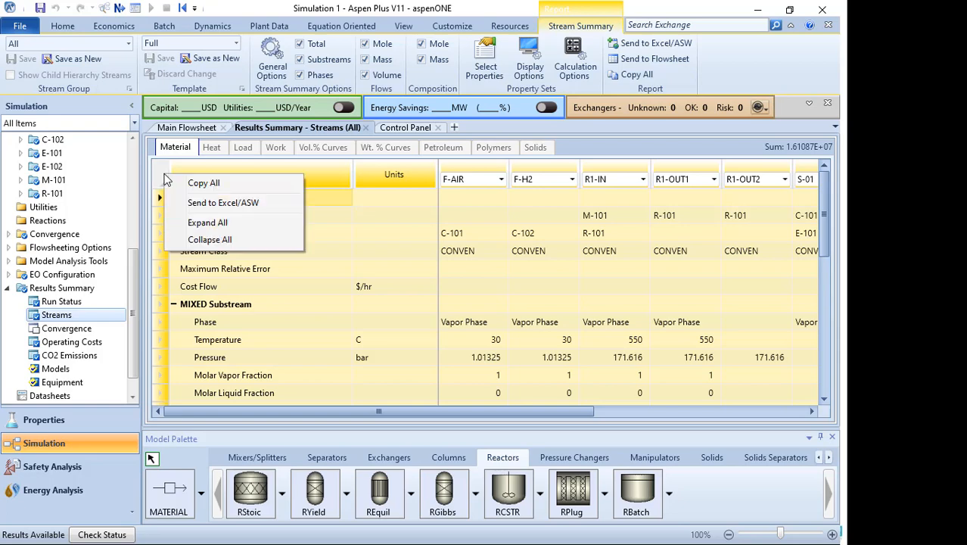
pyautogui.click(206, 183)
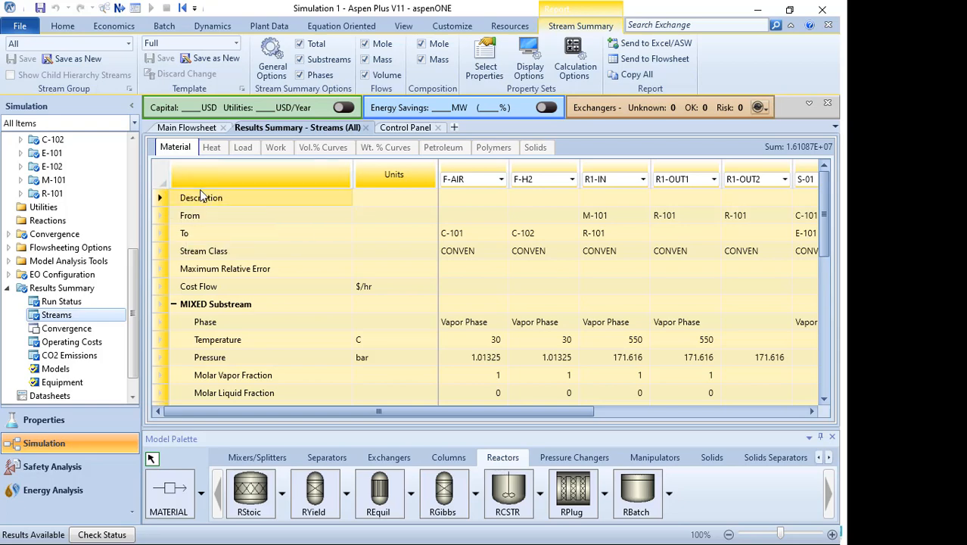
# - Switch to Excel, dismiss the activation wizard, and create a blank workbook
pyautogui.press('super')
pyautogui.click(928, 3)
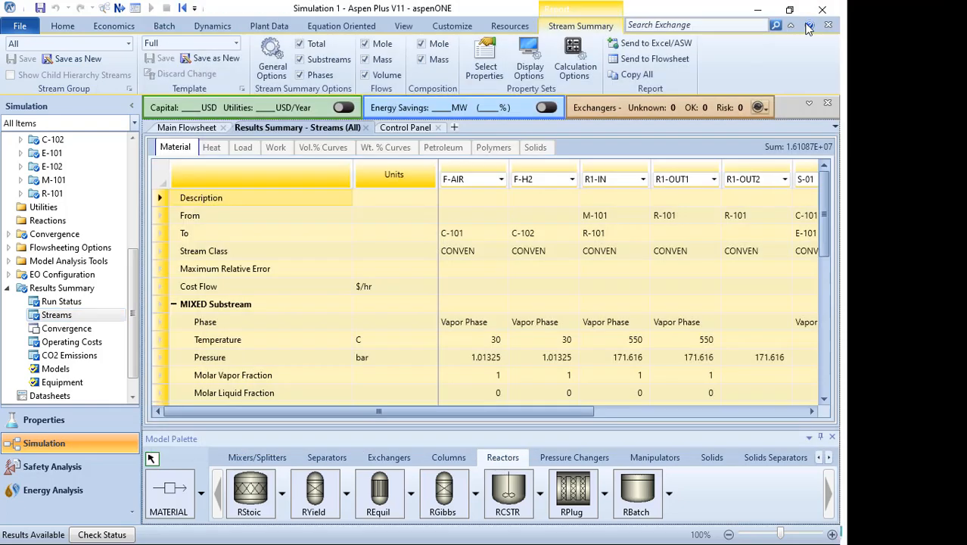
pyautogui.press('super')
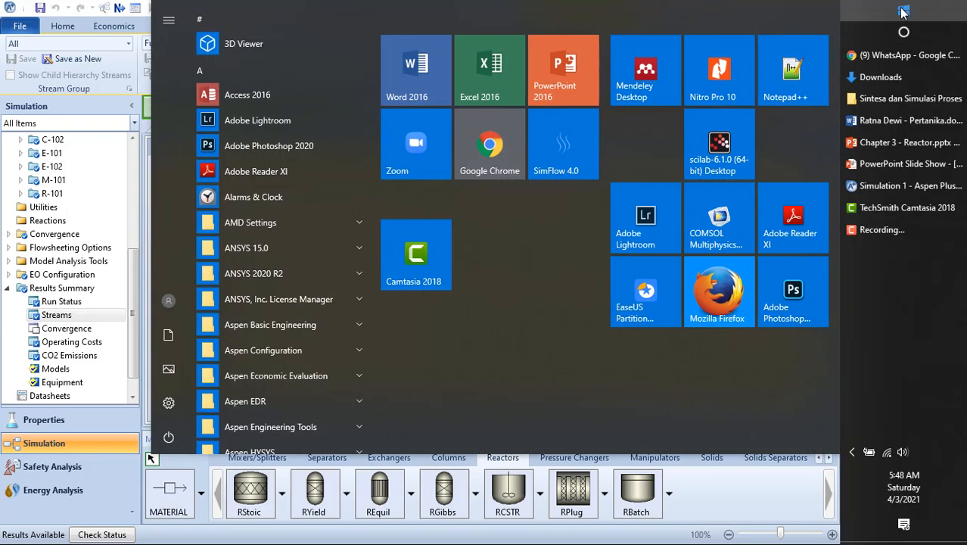
pyautogui.click(512, 71)
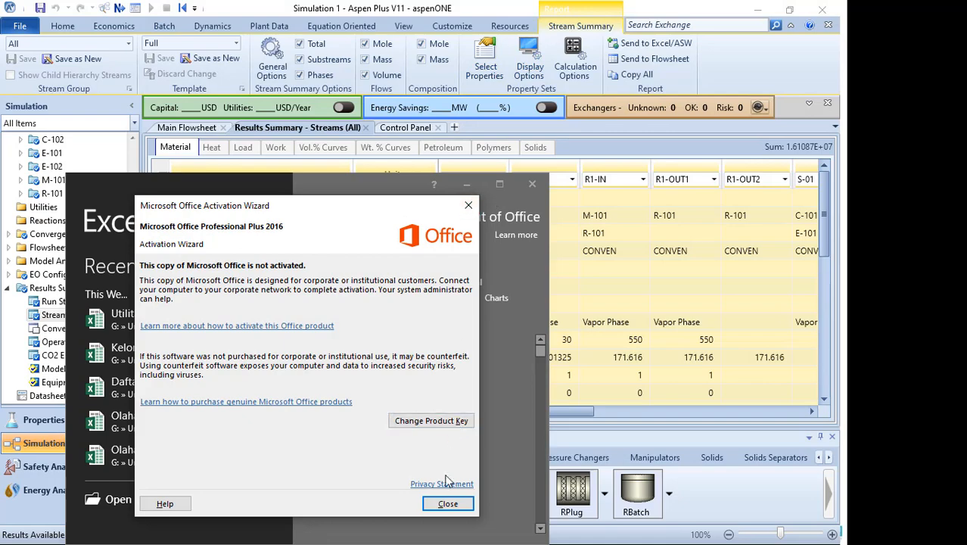
pyautogui.click(448, 501)
pyautogui.click(500, 183)
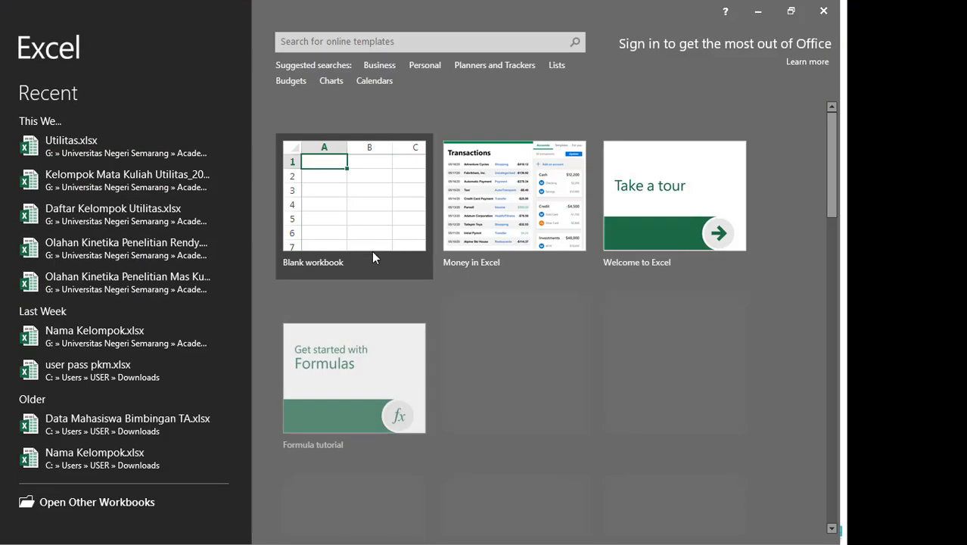
pyautogui.click(317, 216)
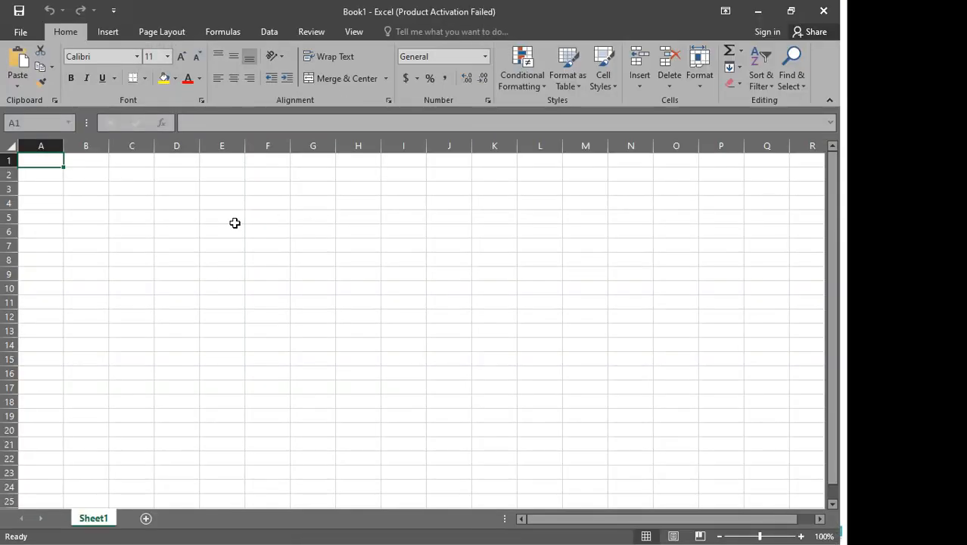
# - Paste the copied stream results table into the blank worksheet
pyautogui.hotkey('ctrl', 'v')
pyautogui.click(695, 291)
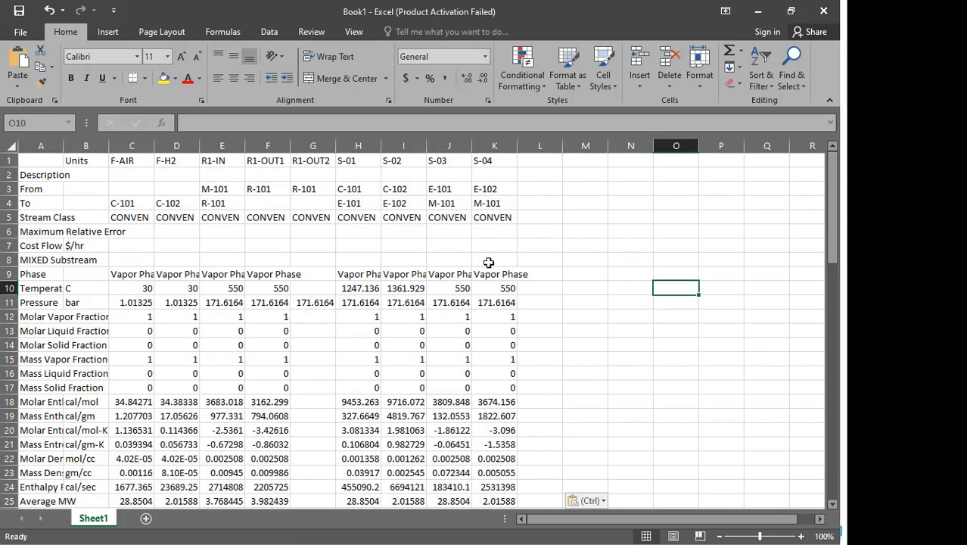
# - Autofit the widths of columns A through K so all stream values are fully readable
pyautogui.moveTo(41, 145); pyautogui.dragTo(489, 137)
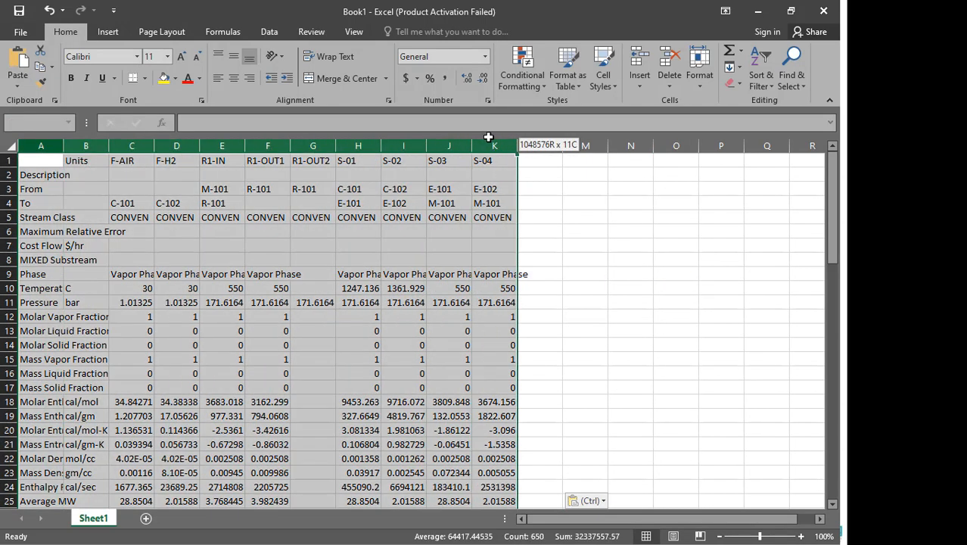
pyautogui.doubleClick(472, 146)
pyautogui.click(569, 286)
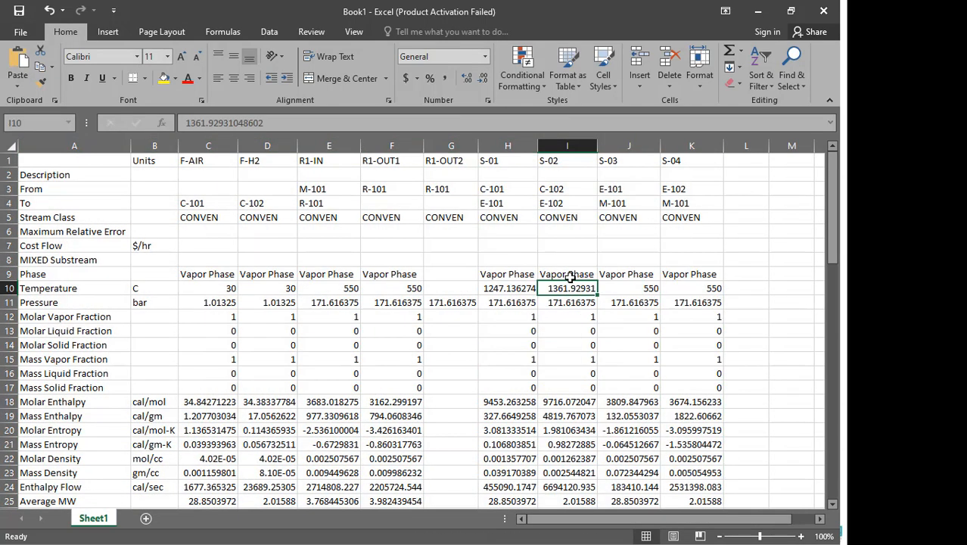
# - Scroll through the pasted table to review all stream properties down to the volume flows
pyautogui.scroll(-18, 442, 352)
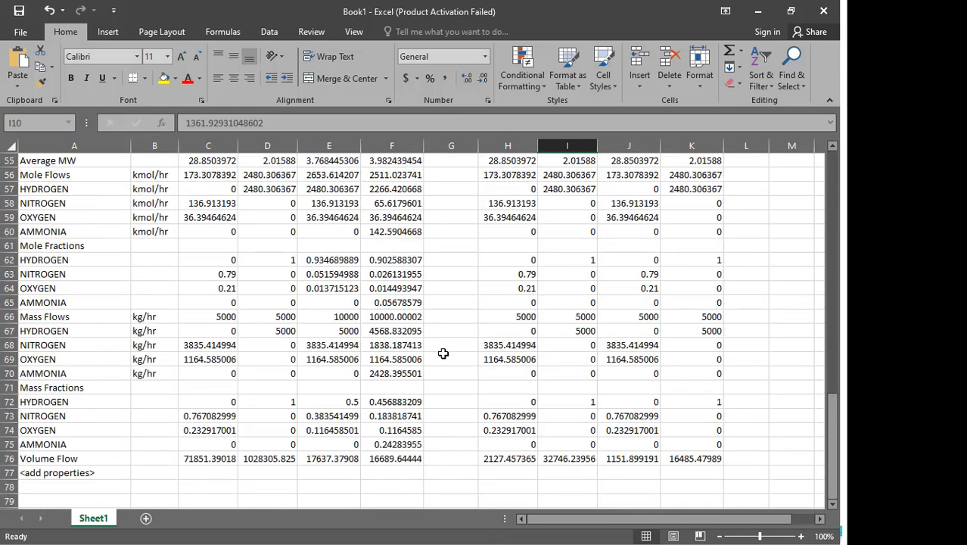
pyautogui.scroll(18, 443, 354)
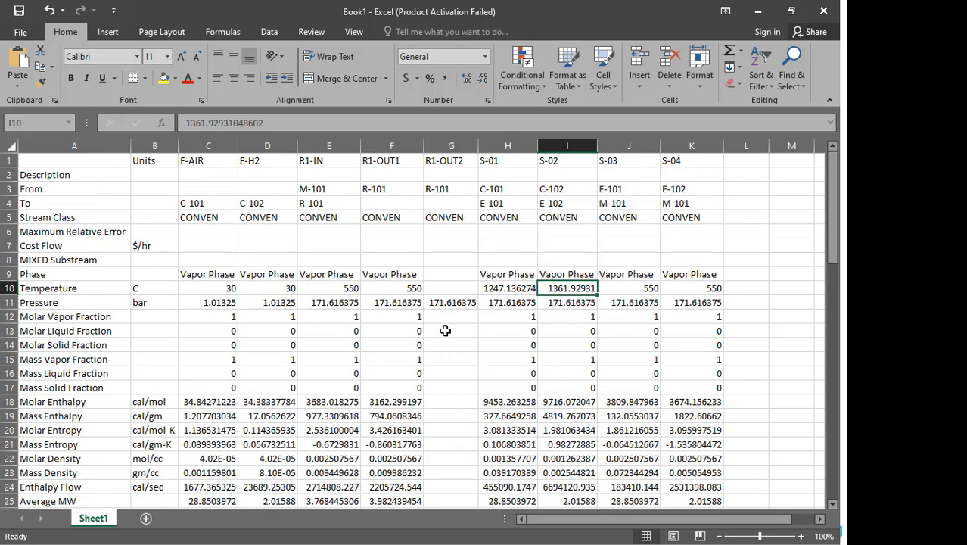
pyautogui.scroll(-1, 445, 331)
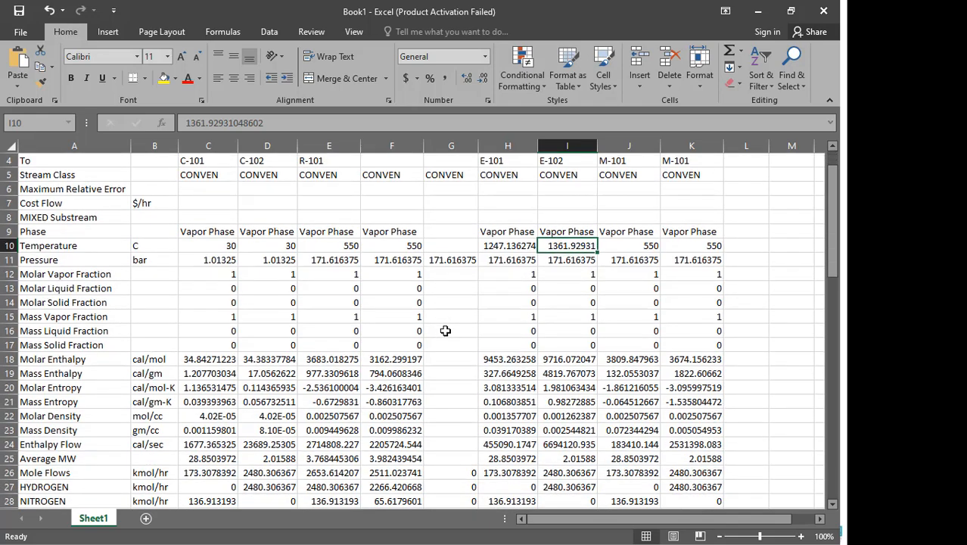
pyautogui.scroll(1, 445, 331)
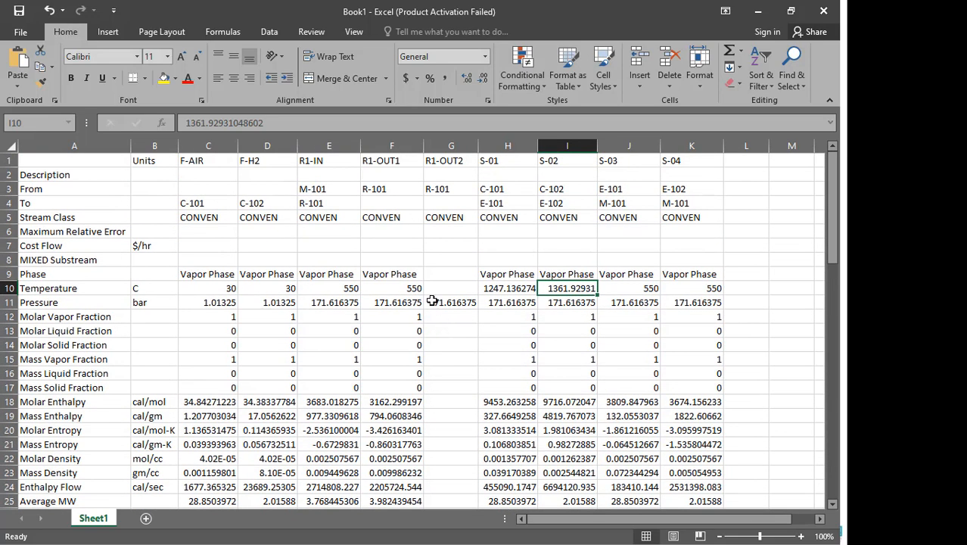
# - Select the R1-OUT1 and R1-OUT2 stream columns in the pasted table
pyautogui.moveTo(330, 143); pyautogui.dragTo(436, 148)
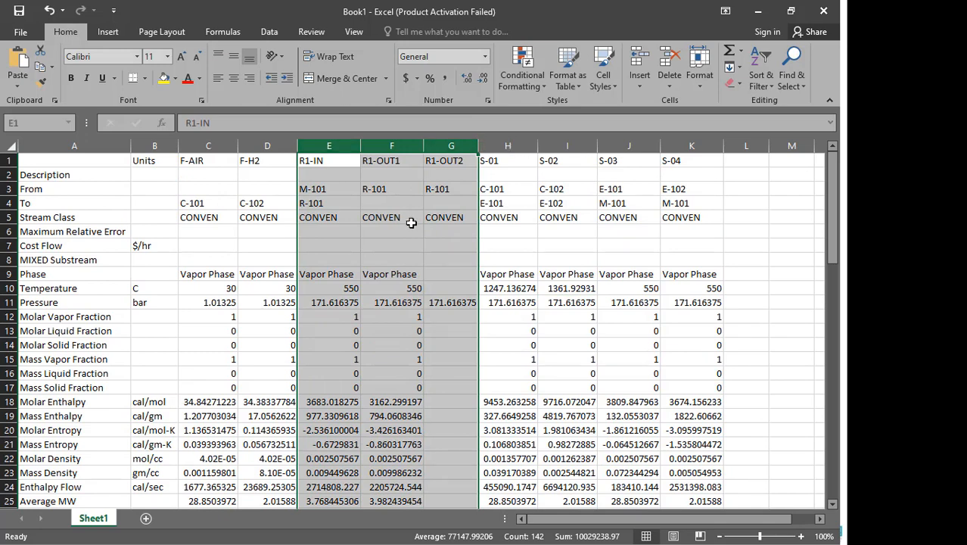
pyautogui.click(433, 144)
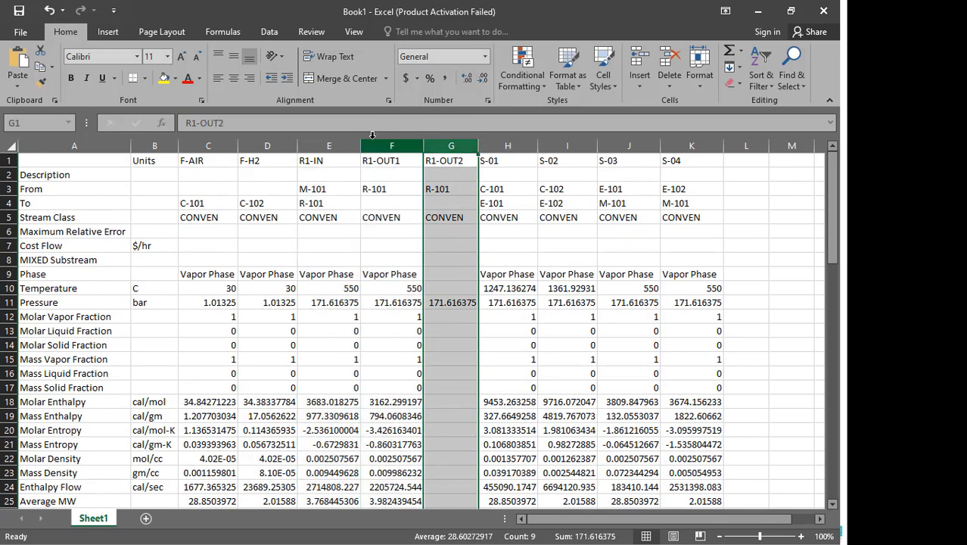
pyautogui.click(323, 143)
pyautogui.moveTo(385, 144); pyautogui.dragTo(448, 146)
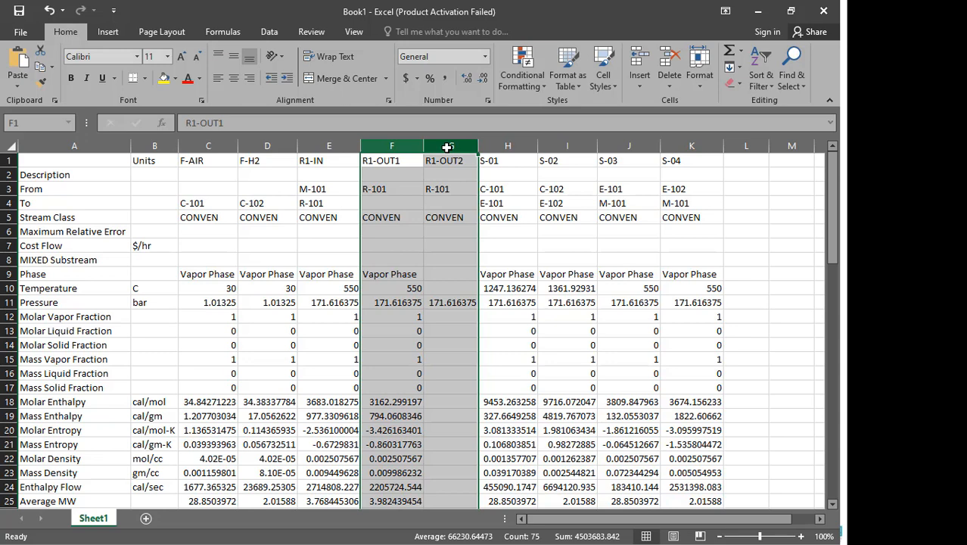
# - Scroll down and back up through the table to review the reactor outlet stream columns
pyautogui.scroll(-2, 455, 330)
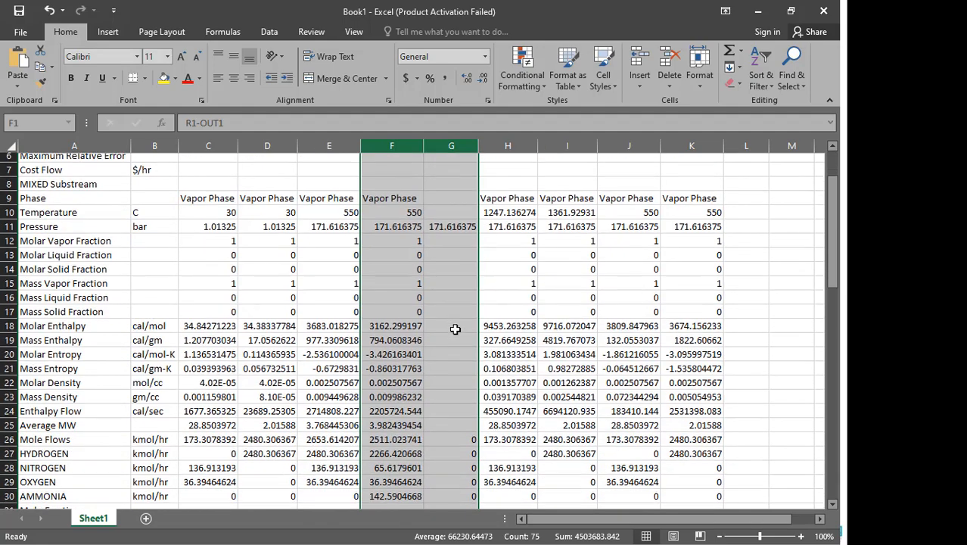
pyautogui.scroll(1, 455, 330)
pyautogui.scroll(-4, 451, 328)
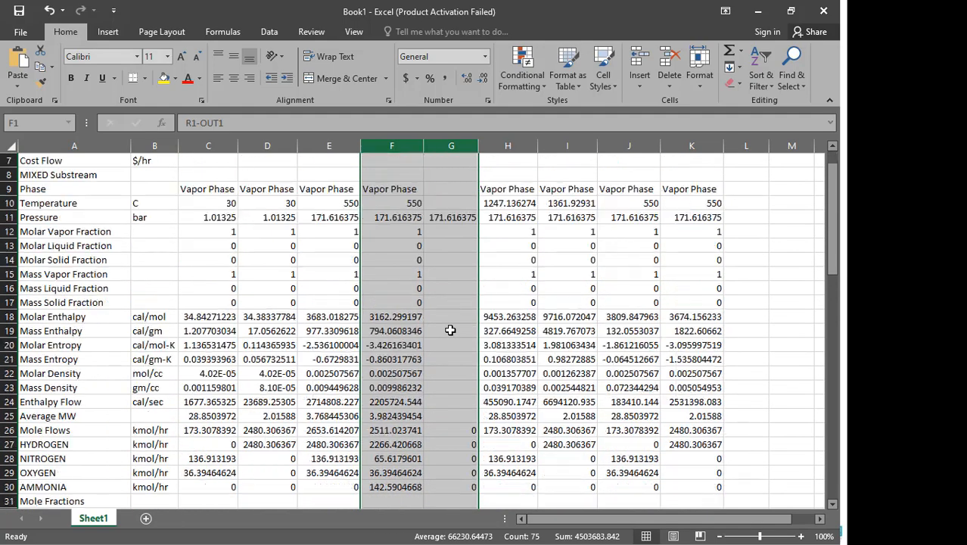
pyautogui.scroll(-3, 449, 327)
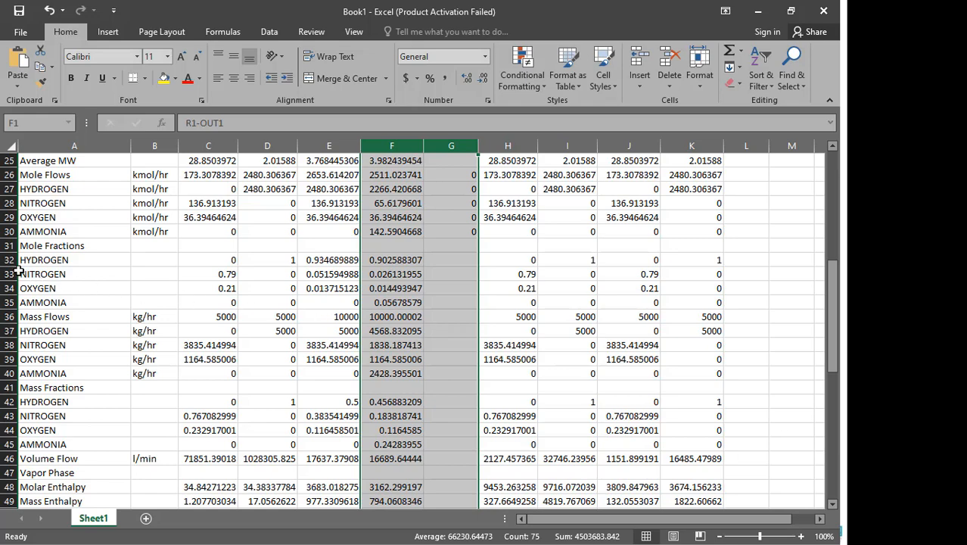
pyautogui.scroll(8, 214, 259)
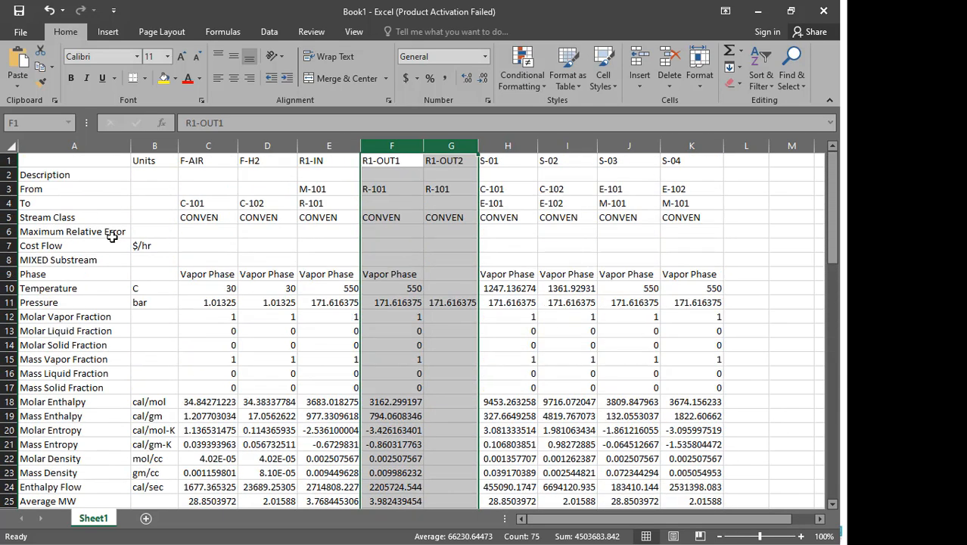
# - Select row 2 and freeze panes so the stream-name header row stays visible while scrolling
pyautogui.click(6, 174)
pyautogui.rightClick(6, 174)
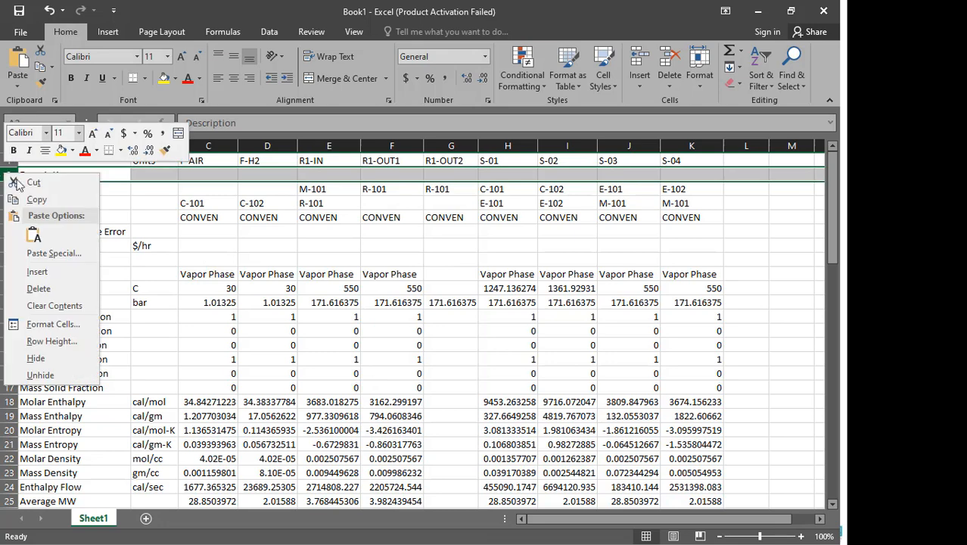
pyautogui.click(311, 30)
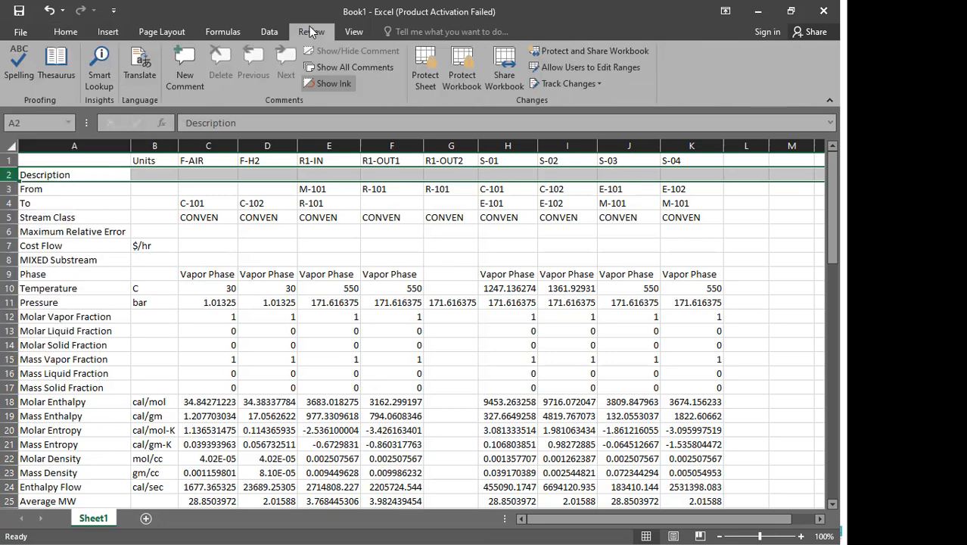
pyautogui.click(261, 32)
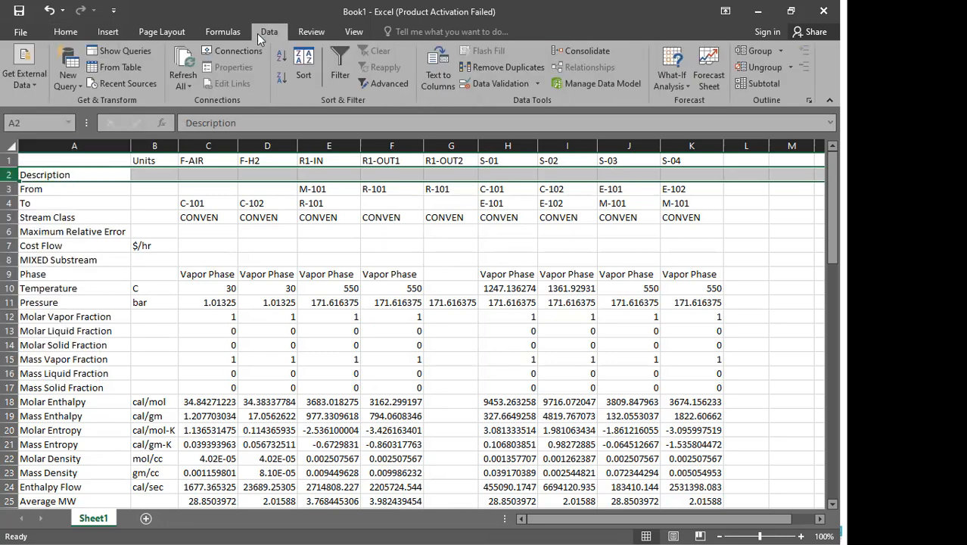
pyautogui.click(222, 33)
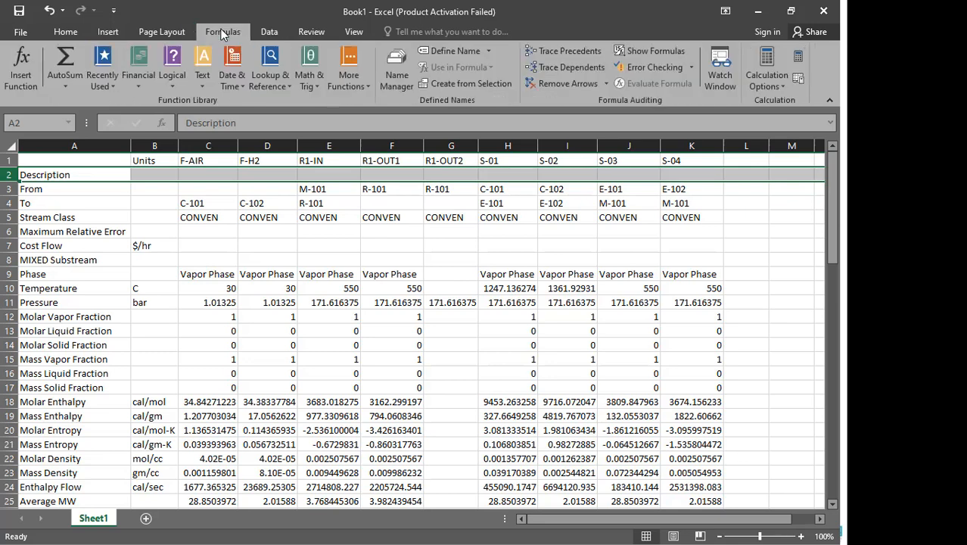
pyautogui.click(168, 33)
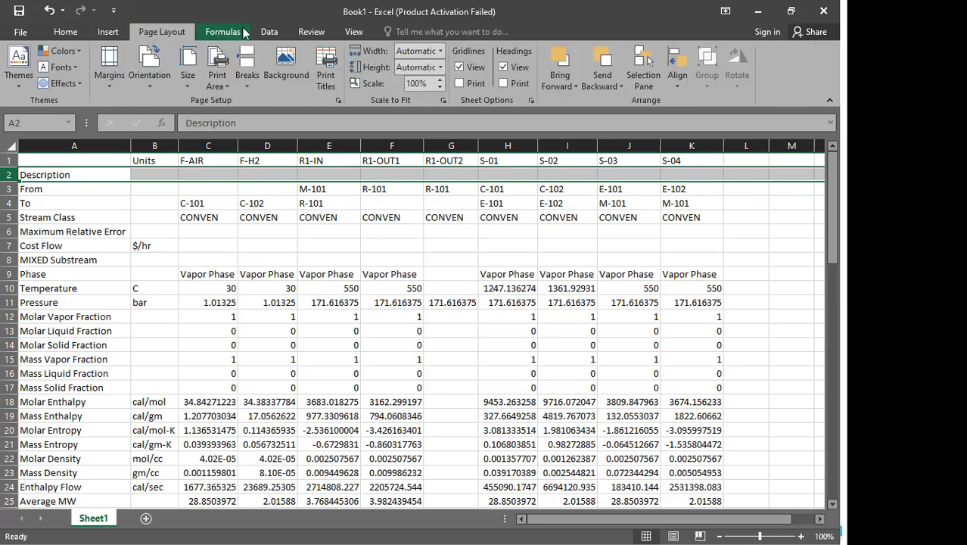
pyautogui.click(269, 32)
pyautogui.click(307, 32)
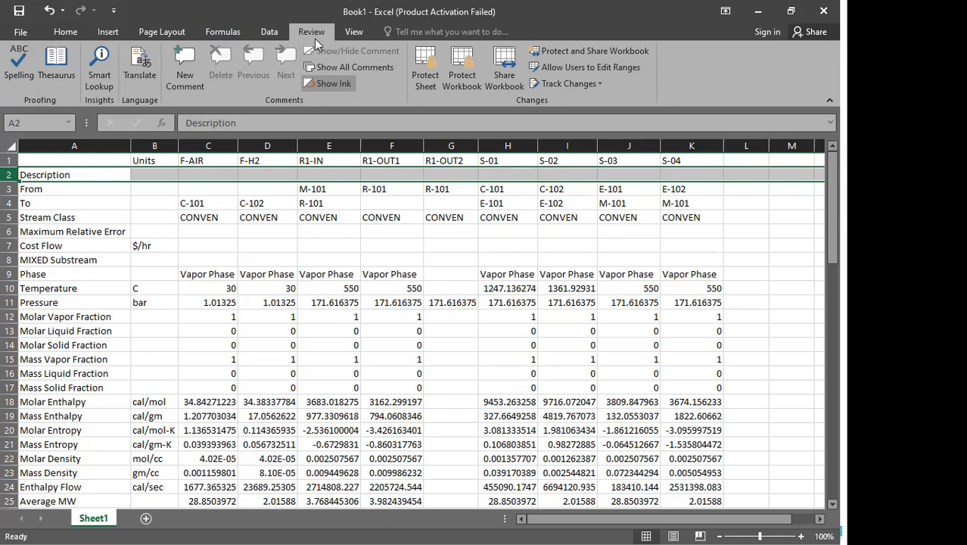
pyautogui.click(274, 31)
pyautogui.click(340, 36)
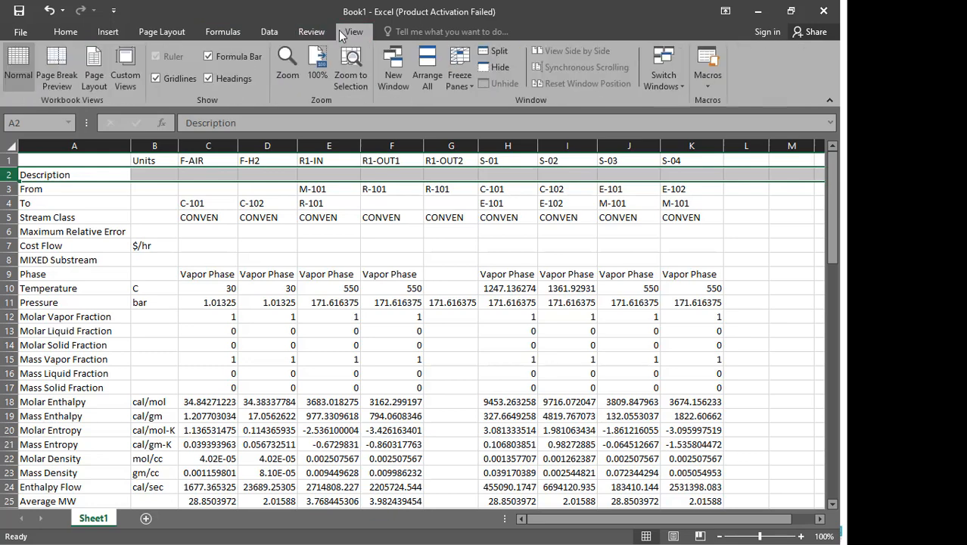
pyautogui.click(458, 80)
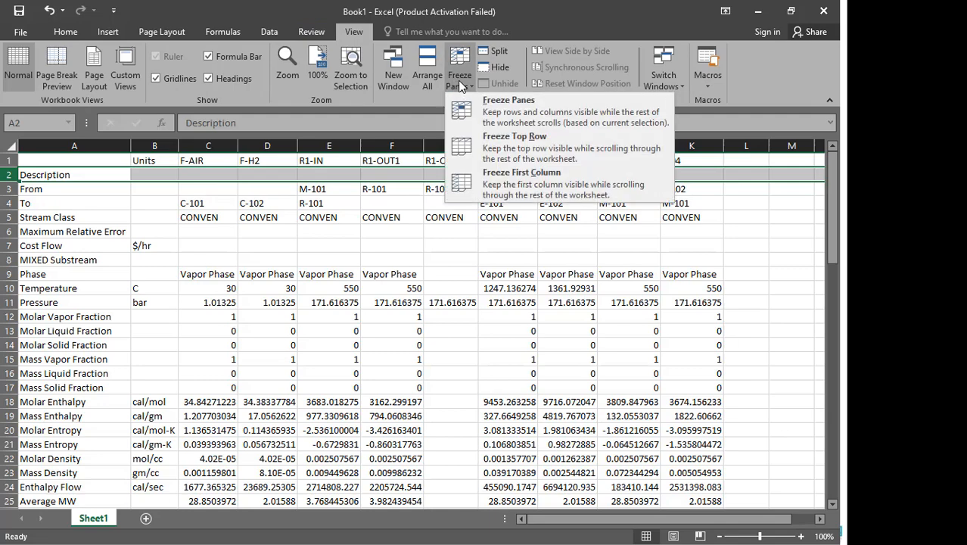
pyautogui.click(471, 111)
# - Highlight the whole Mole Flows row (row 26) with a yellow fill
pyautogui.click(371, 233)
pyautogui.scroll(-5, 372, 236)
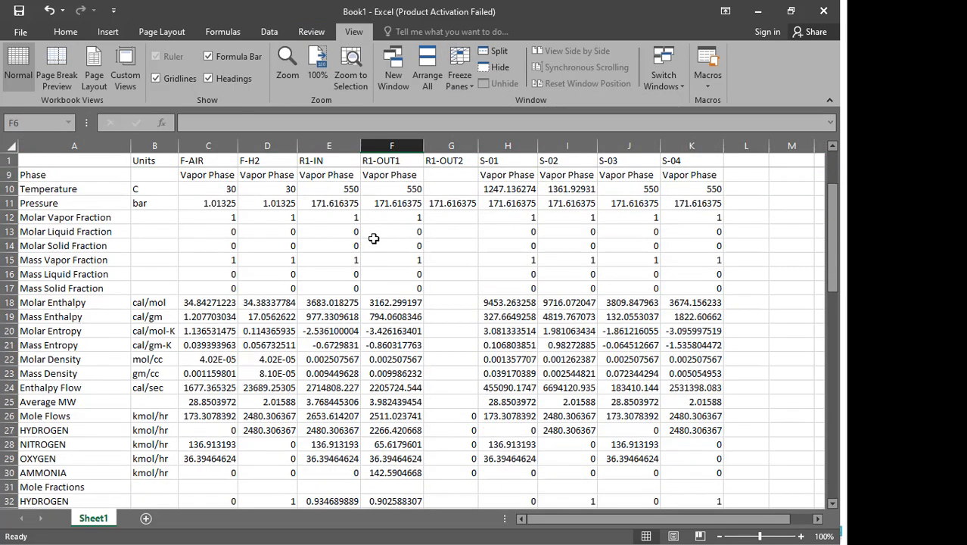
pyautogui.scroll(-4, 363, 272)
pyautogui.scroll(2, 329, 303)
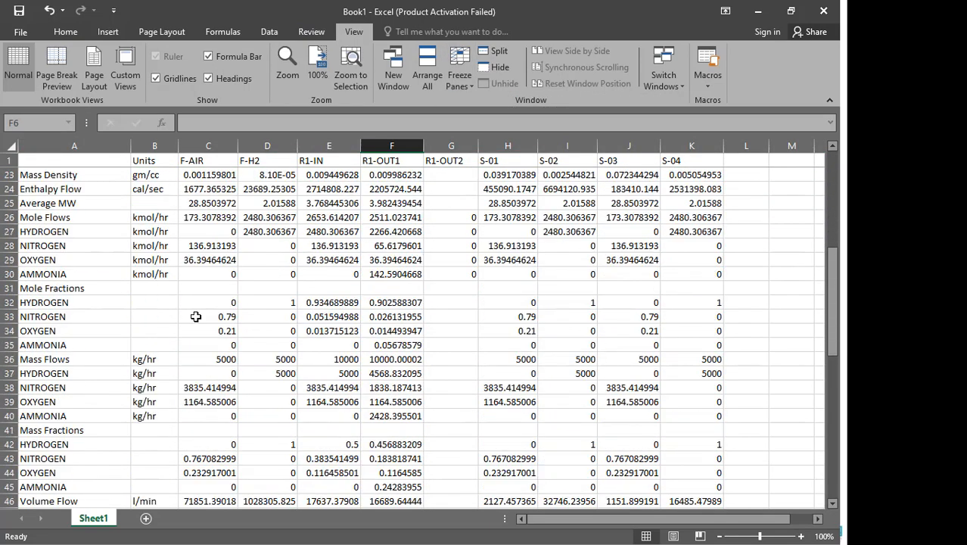
pyautogui.click(9, 289)
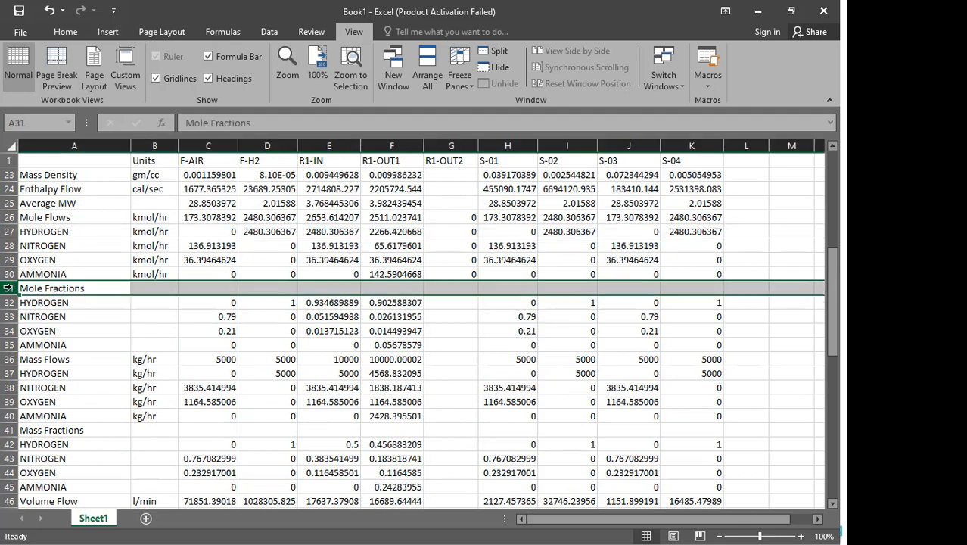
pyautogui.click(7, 219)
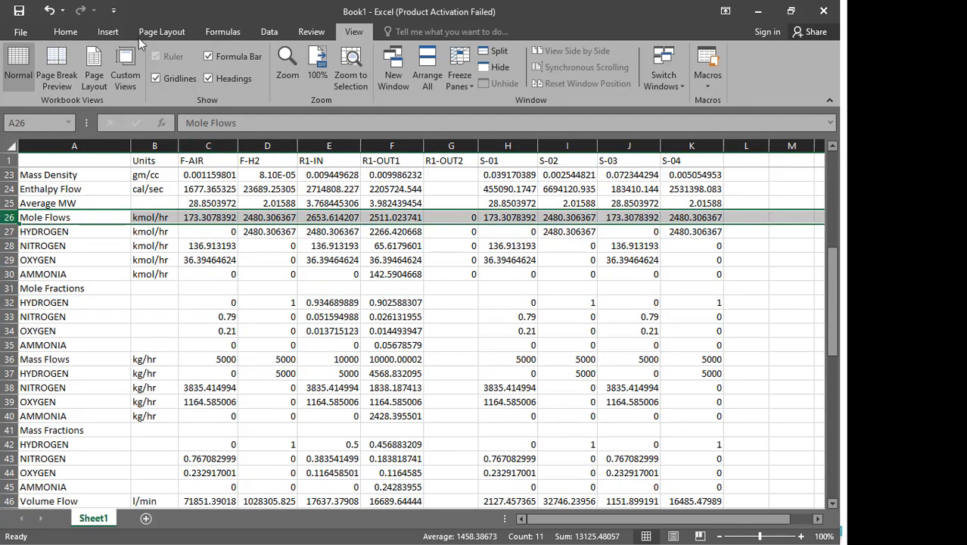
pyautogui.click(66, 31)
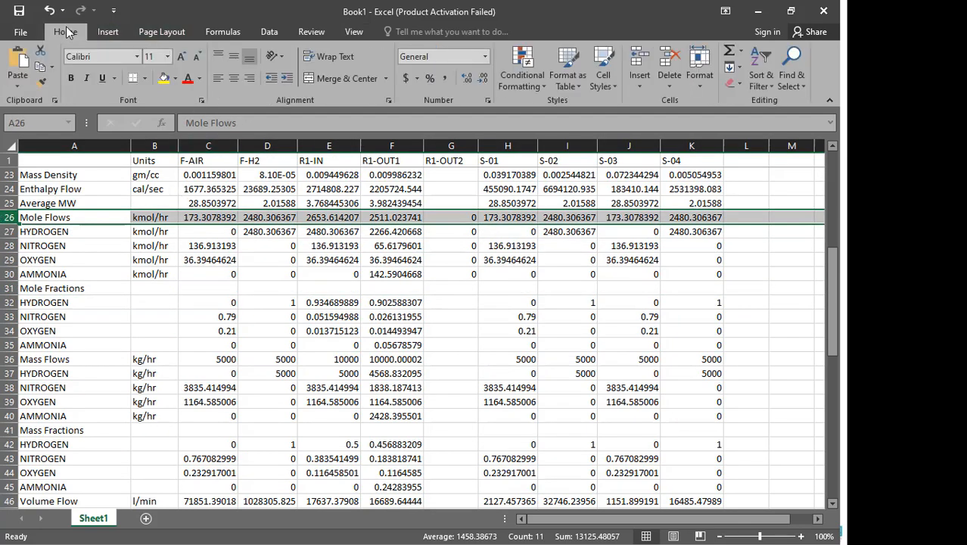
pyautogui.click(164, 80)
pyautogui.click(182, 218)
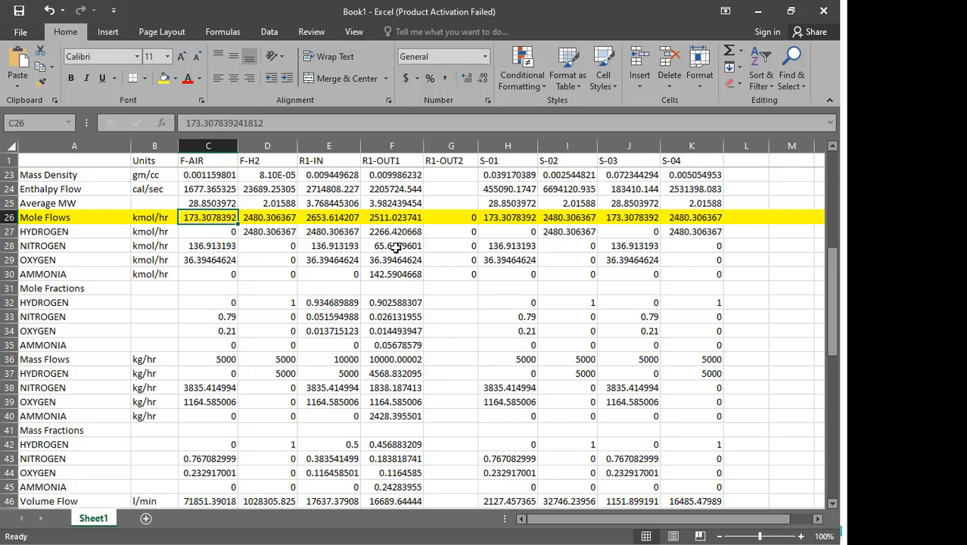
# - Select the nitrogen molar flows of R1-IN and R1-OUT1 and open Quick Analysis on them
pyautogui.moveTo(389, 247); pyautogui.dragTo(331, 246)
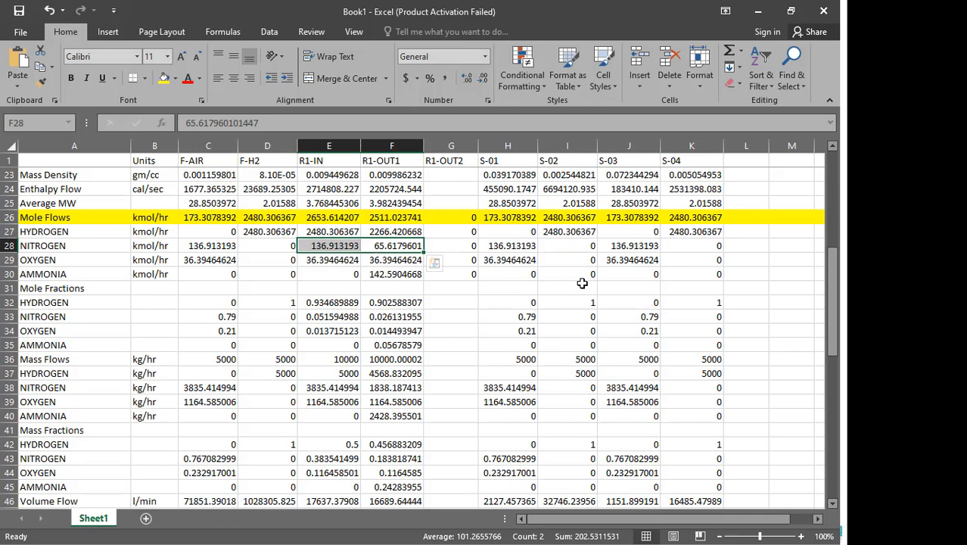
pyautogui.scroll(-1, 575, 284)
pyautogui.hotkey('ctrl', 'q')
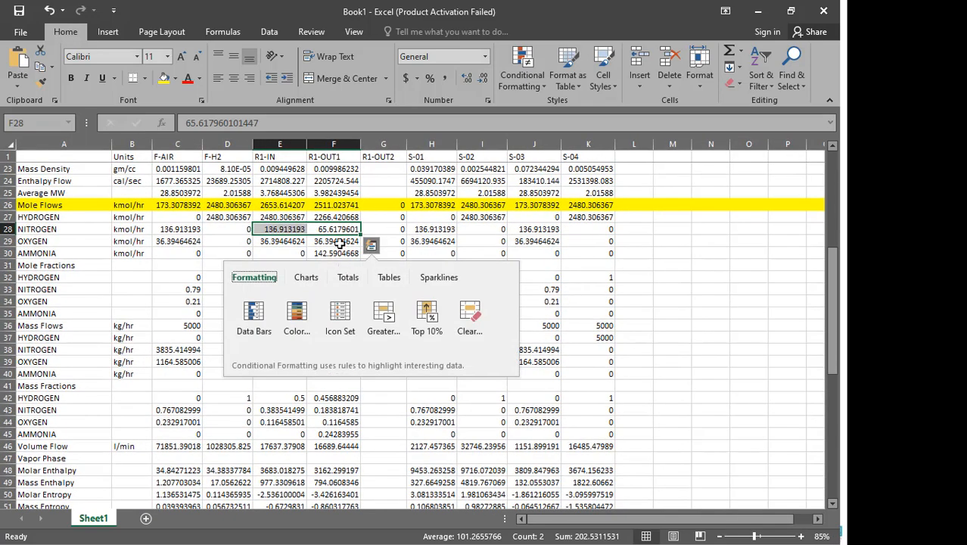
pyautogui.click(338, 243)
pyautogui.moveTo(335, 229); pyautogui.dragTo(280, 230)
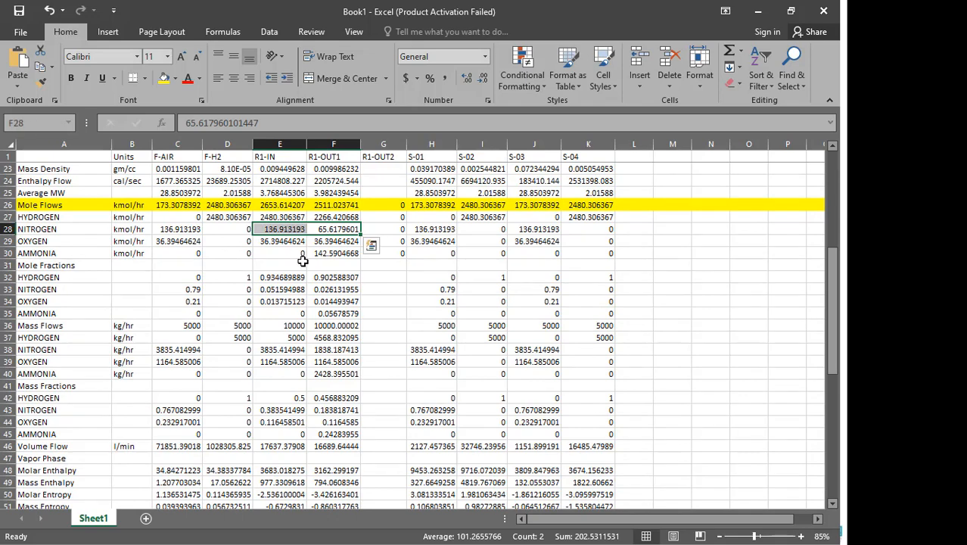
pyautogui.scroll(1, 371, 304)
pyautogui.hotkey('ctrl', 'q')
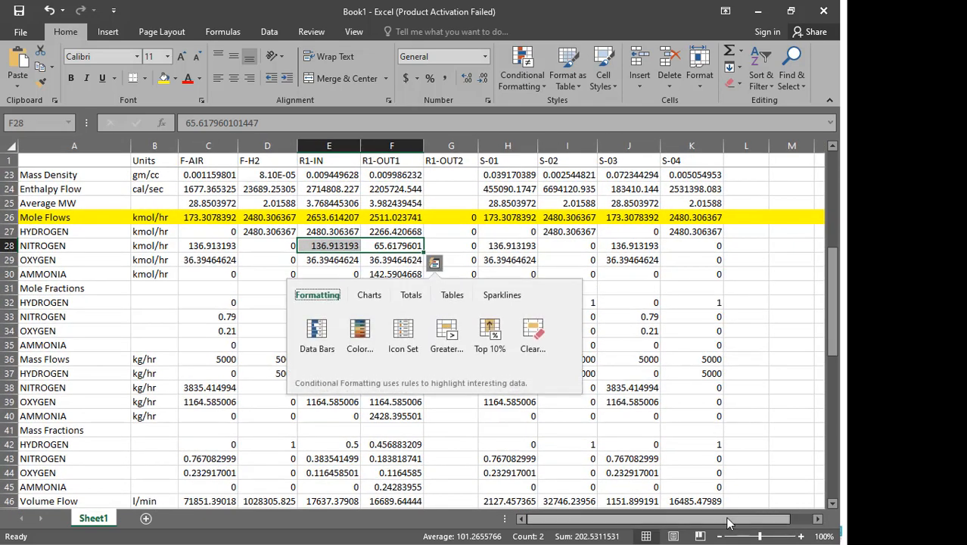
# - Enter the label "X eq =" in cell M28 beside the nitrogen flow row
pyautogui.moveTo(746, 519); pyautogui.dragTo(771, 521)
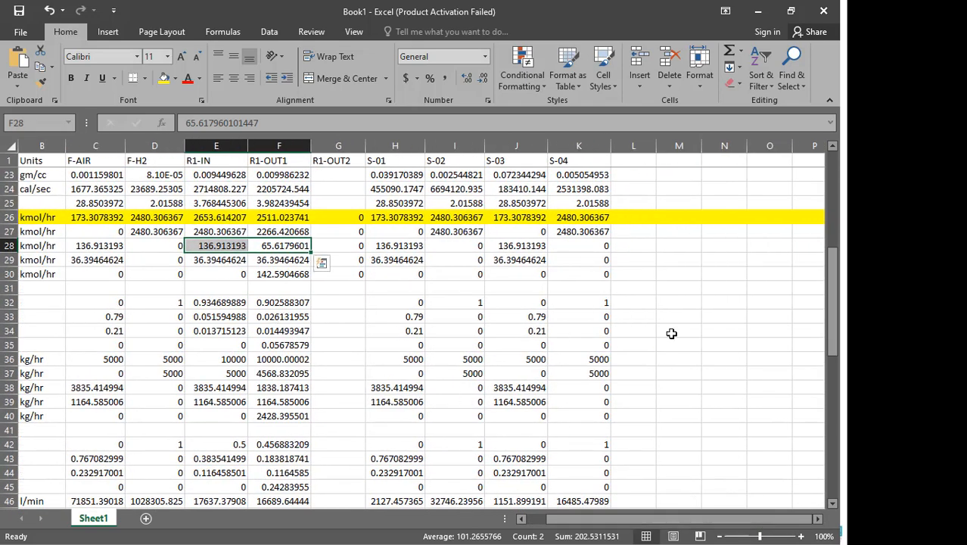
pyautogui.click(693, 250)
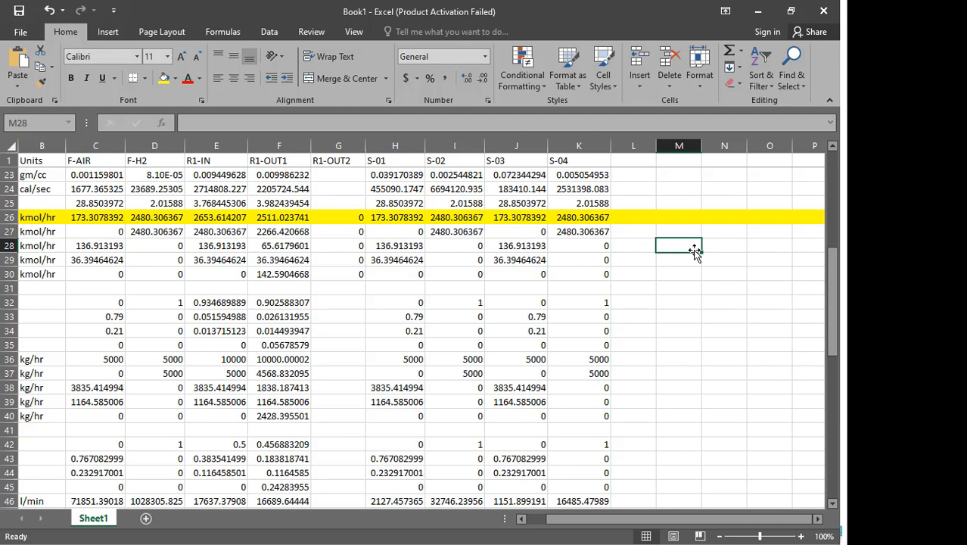
pyautogui.write('E')
pyautogui.press('BackSpace')
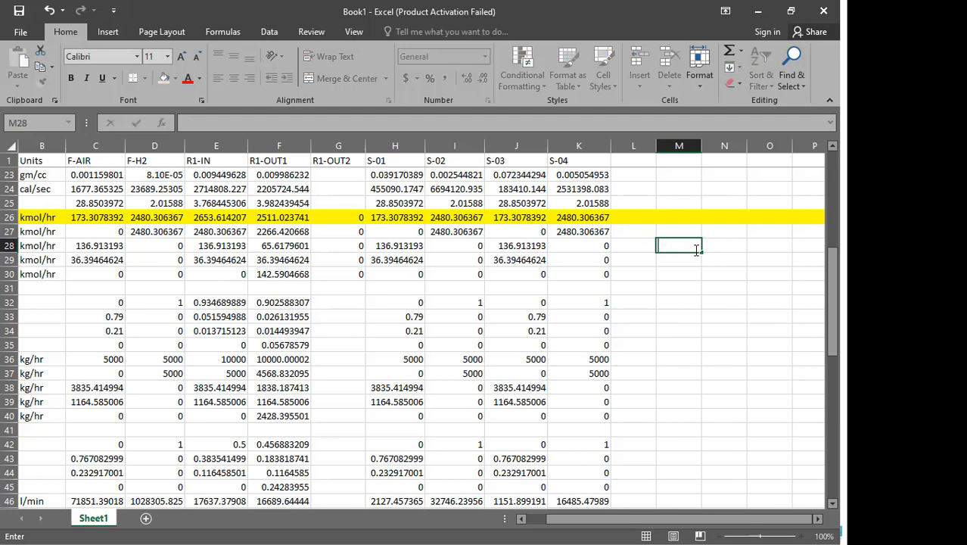
pyautogui.write('X eq =')
pyautogui.press('Tab')
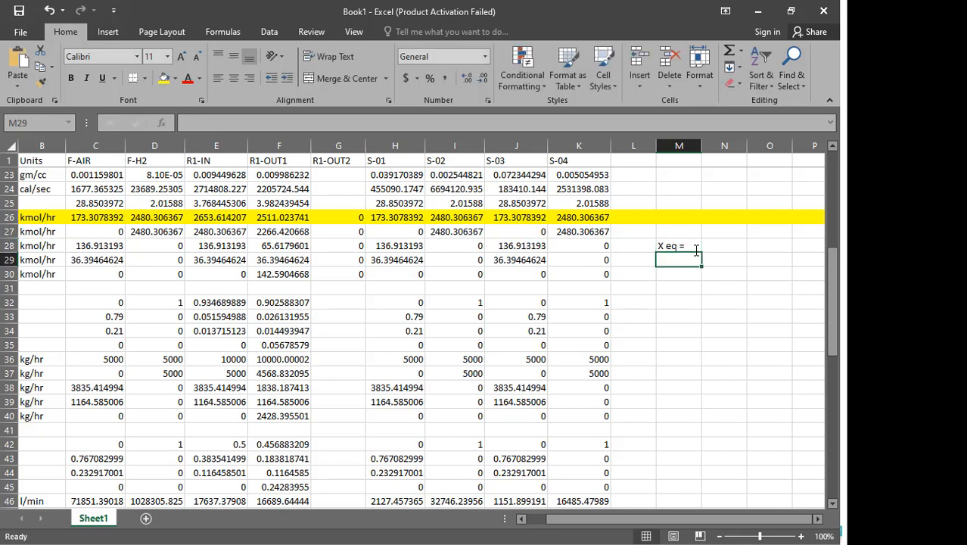
# - Enter the conversion expression "(N2 in - N2 out)/N2 in *100%" in cell N28 next to the label
pyautogui.press('Up')
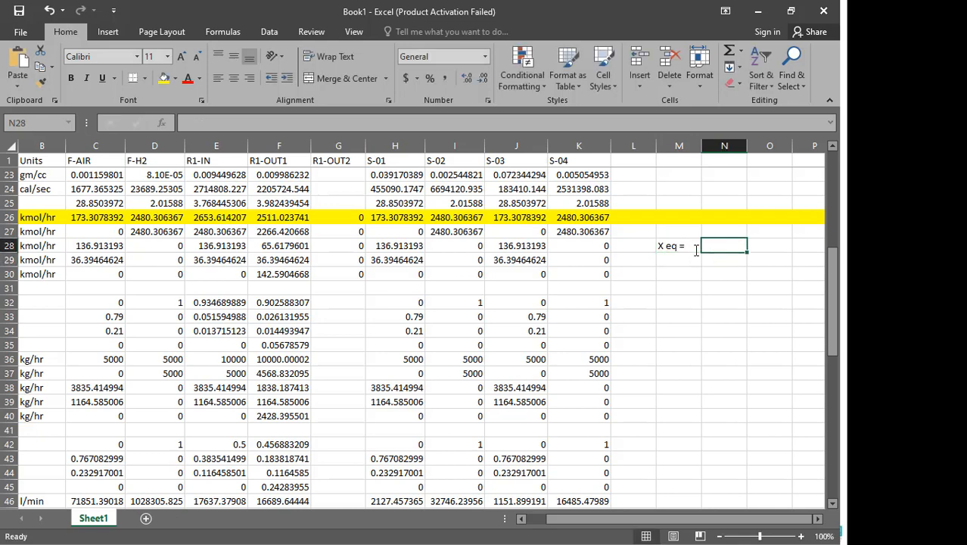
pyautogui.write('(')
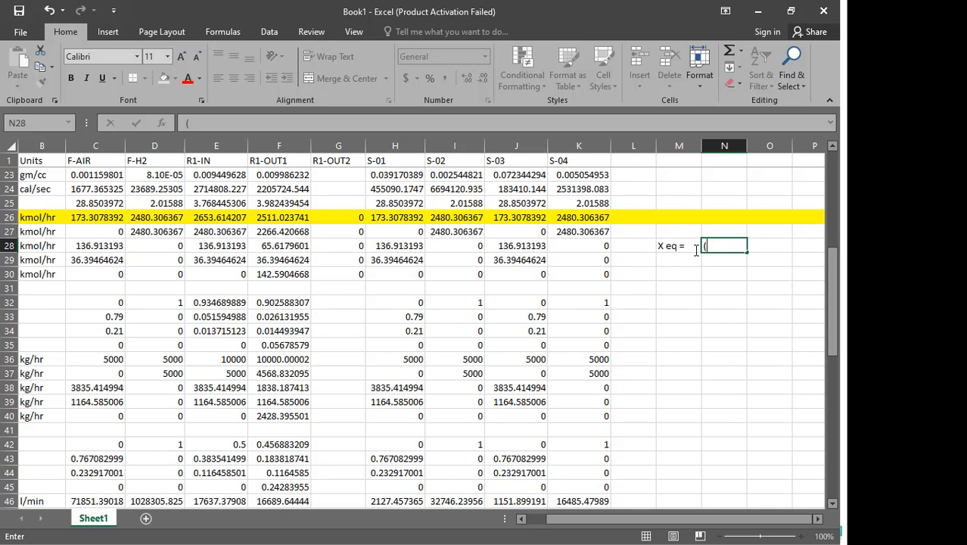
pyautogui.write('N2 in - N2 out)')
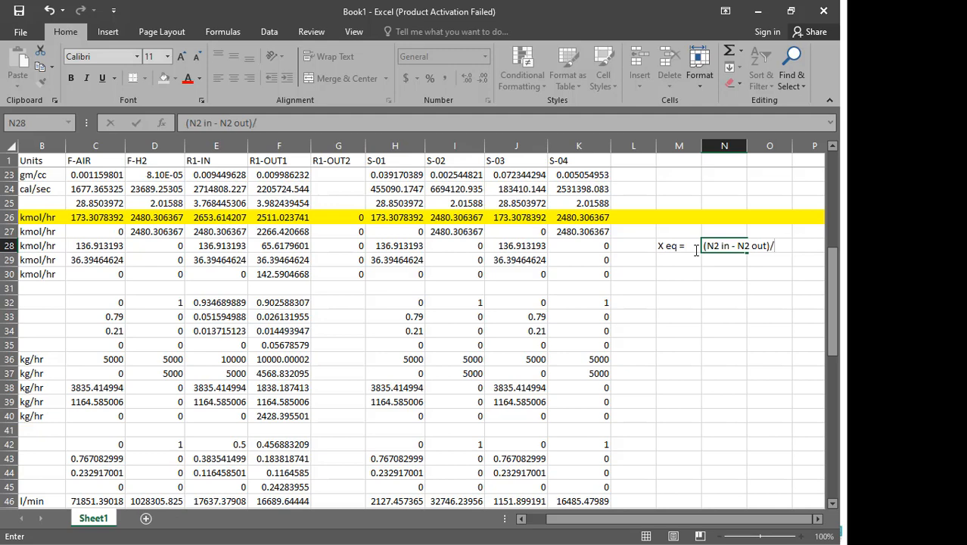
pyautogui.write('/N2 in *100')
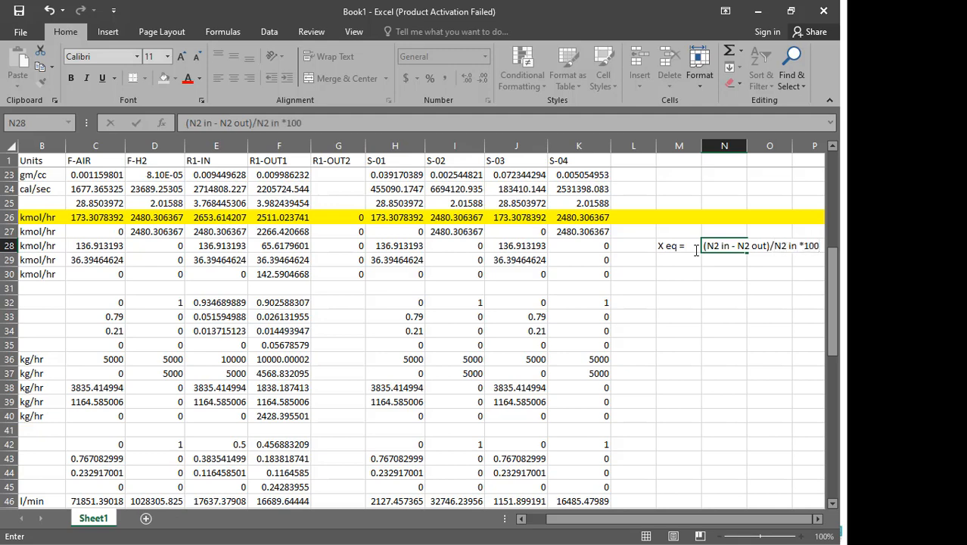
pyautogui.write('%')
pyautogui.press('Return')
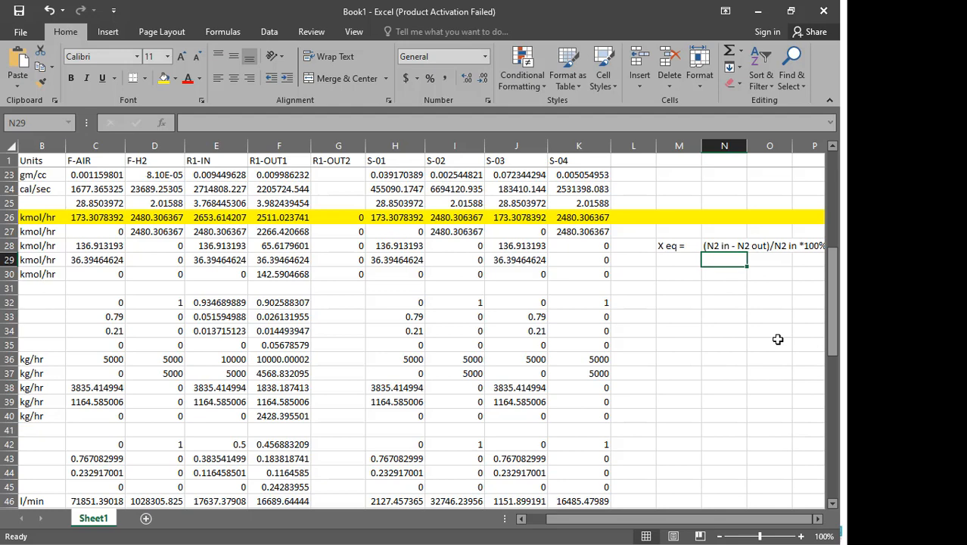
# - Freeze the first column of the worksheet
pyautogui.moveTo(711, 521); pyautogui.dragTo(629, 528)
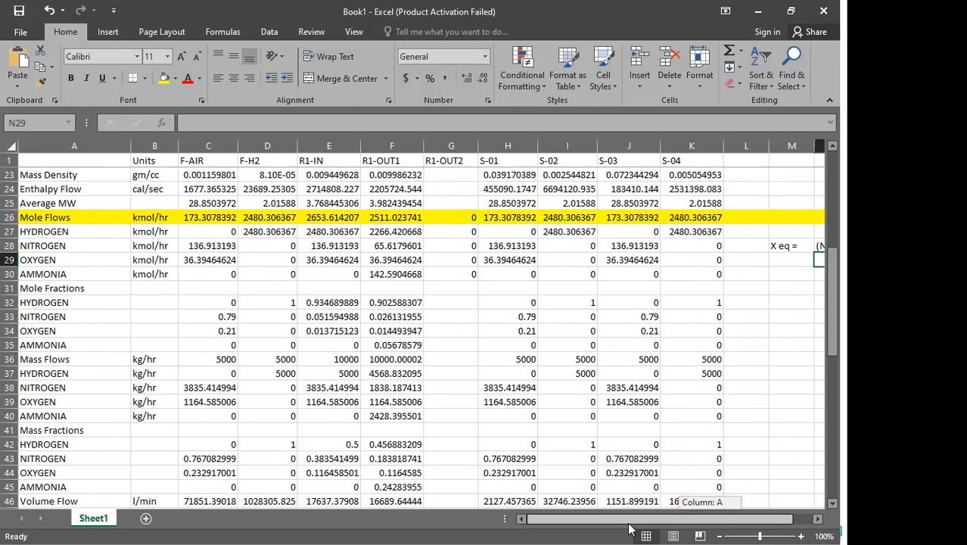
pyautogui.click(161, 146)
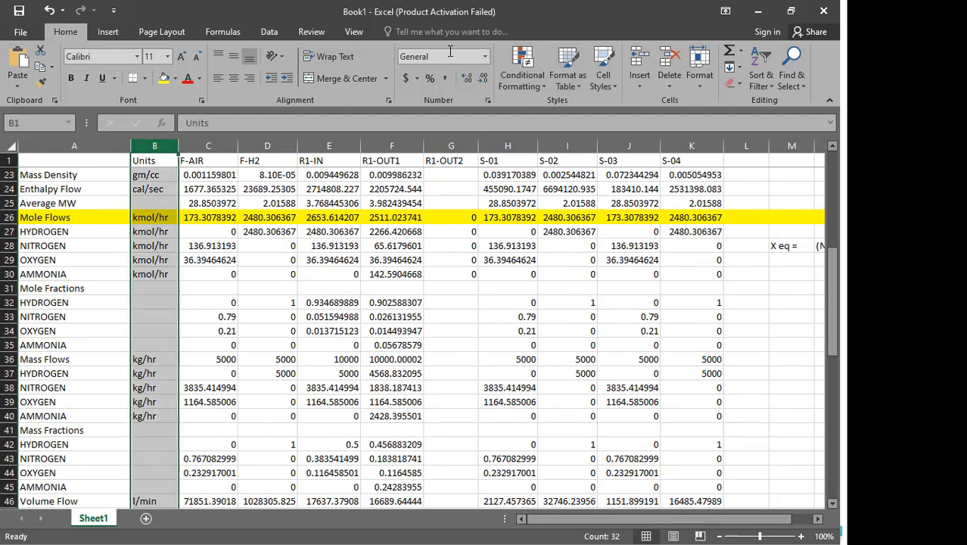
pyautogui.click(353, 32)
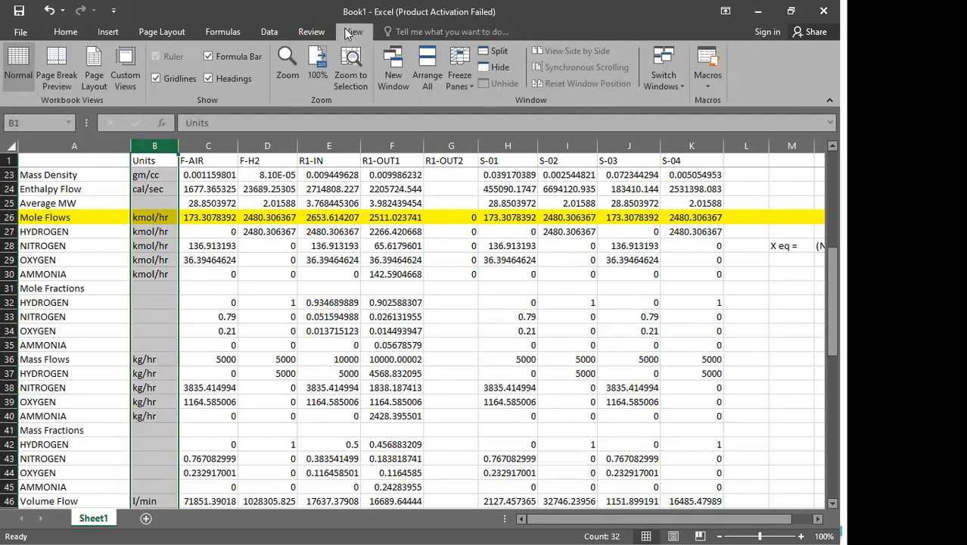
pyautogui.click(461, 77)
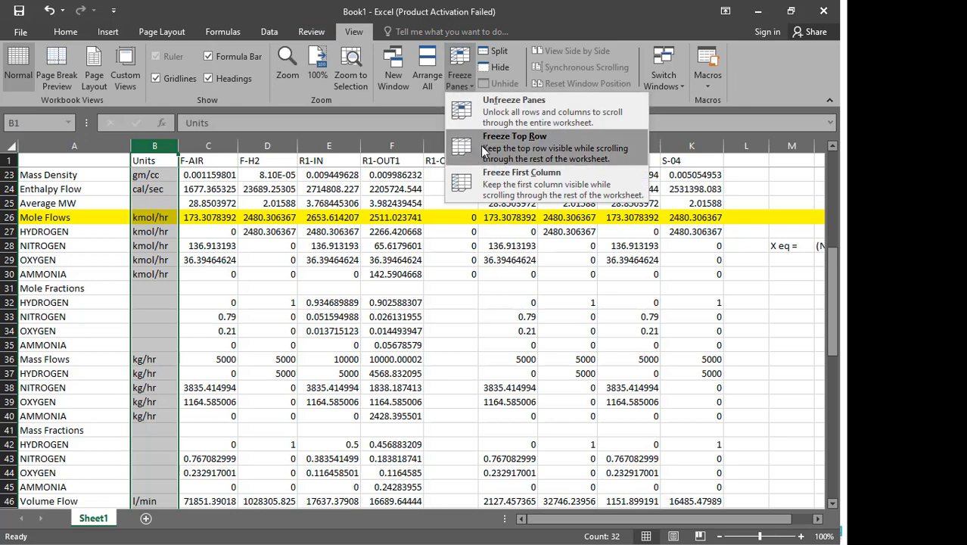
pyautogui.click(488, 187)
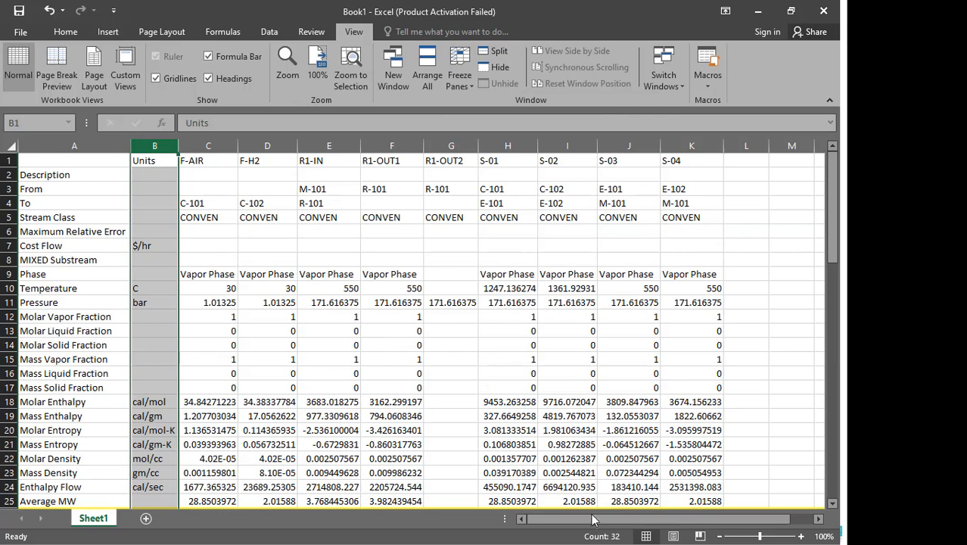
pyautogui.scroll(-2, 585, 473)
pyautogui.scroll(-1, 589, 492)
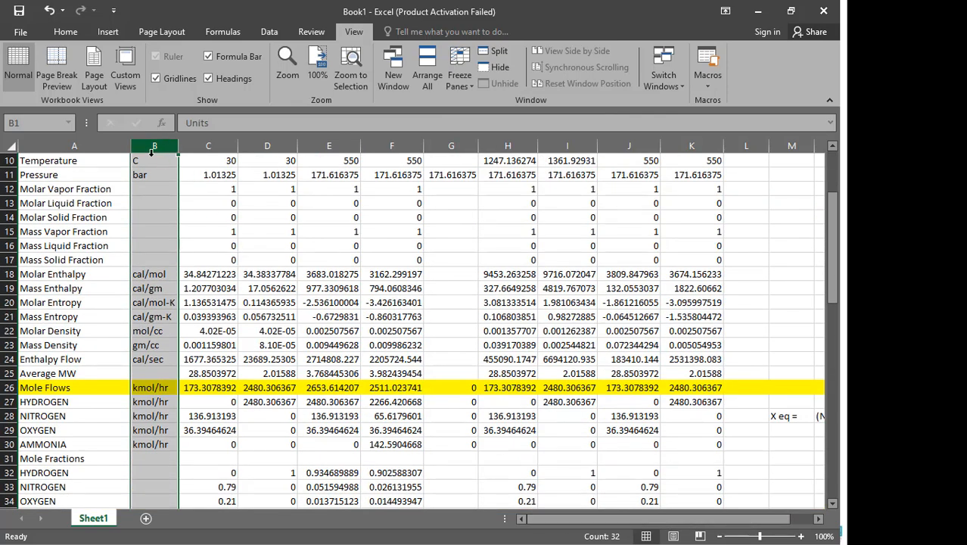
pyautogui.scroll(3, 174, 227)
pyautogui.click(260, 233)
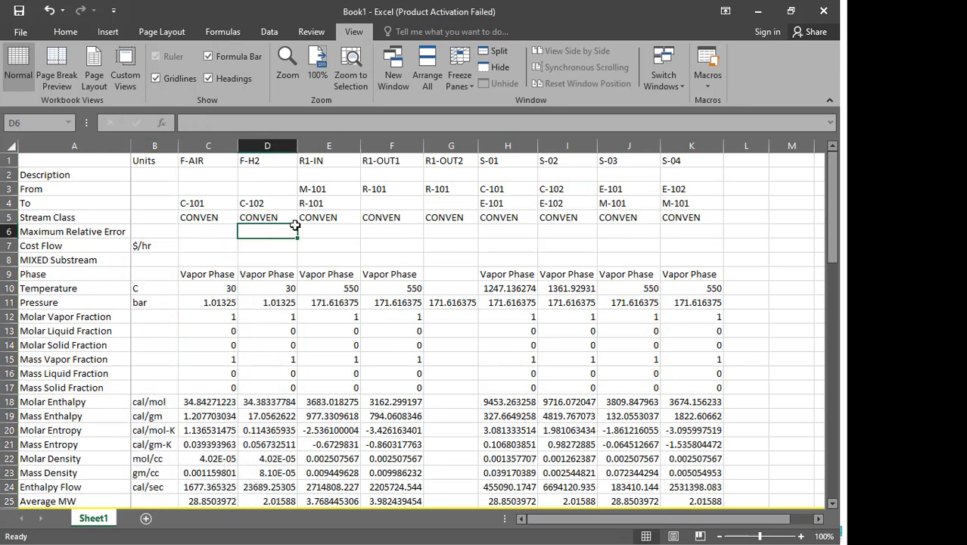
# - Unfreeze the panes and freeze them above row 2 so the stream-name header row stays visible
pyautogui.click(155, 145)
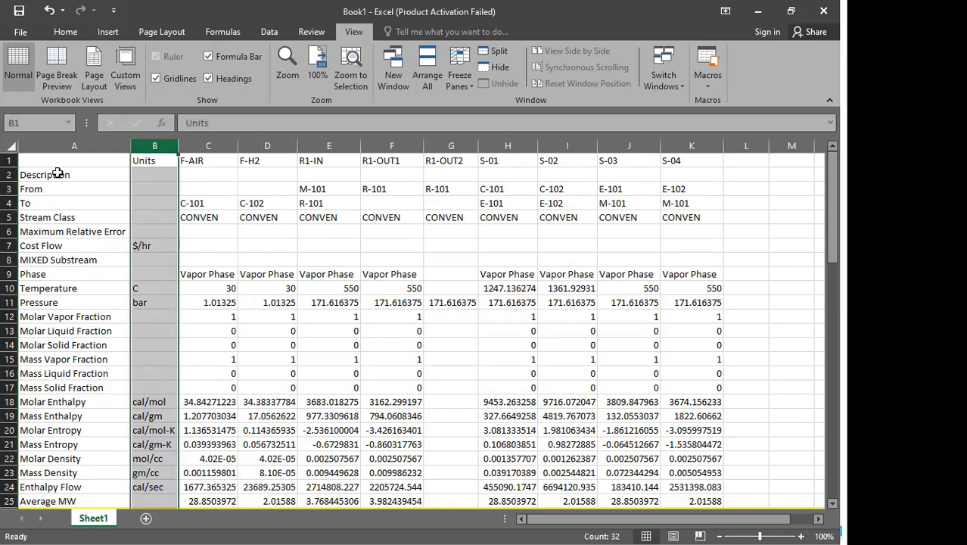
pyautogui.click(8, 175)
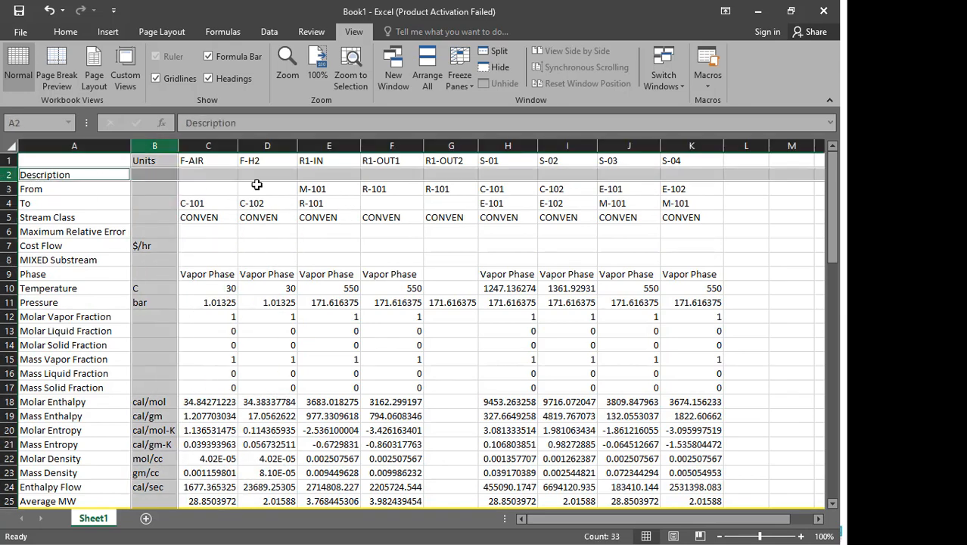
pyautogui.click(466, 88)
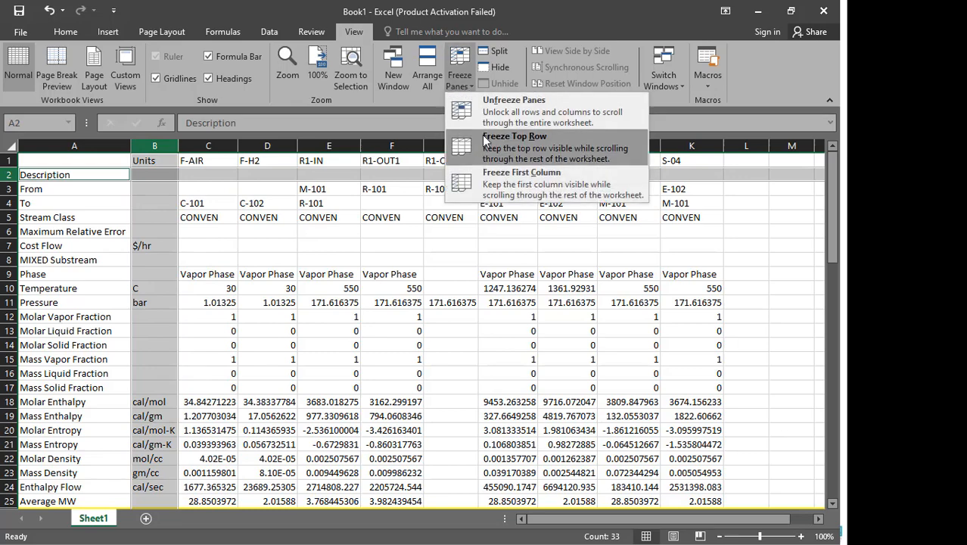
pyautogui.click(483, 111)
pyautogui.click(463, 81)
pyautogui.click(473, 104)
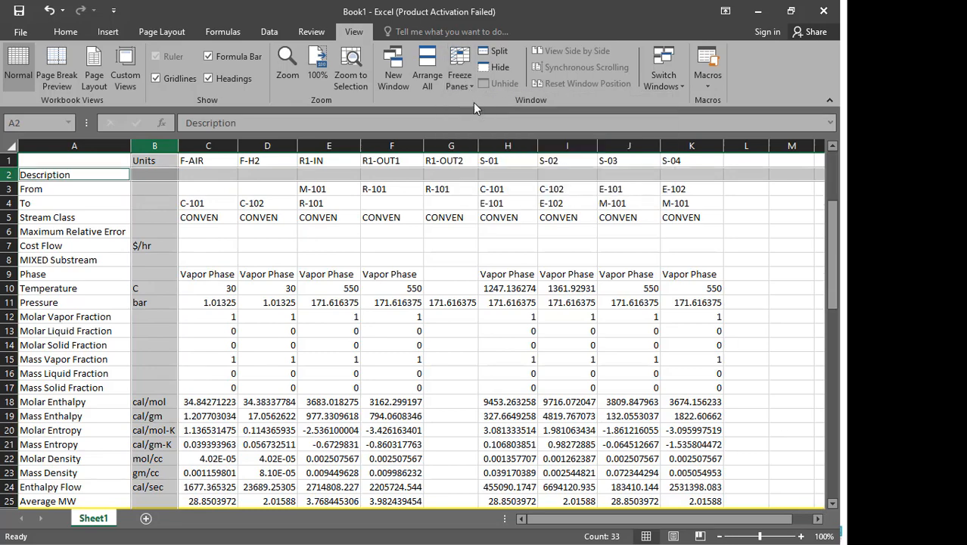
# - Enter the formula =(E28-F28)/E28*100 in cell N29 to compute the nitrogen equilibrium conversion
pyautogui.click(410, 247)
pyautogui.scroll(-4, 447, 317)
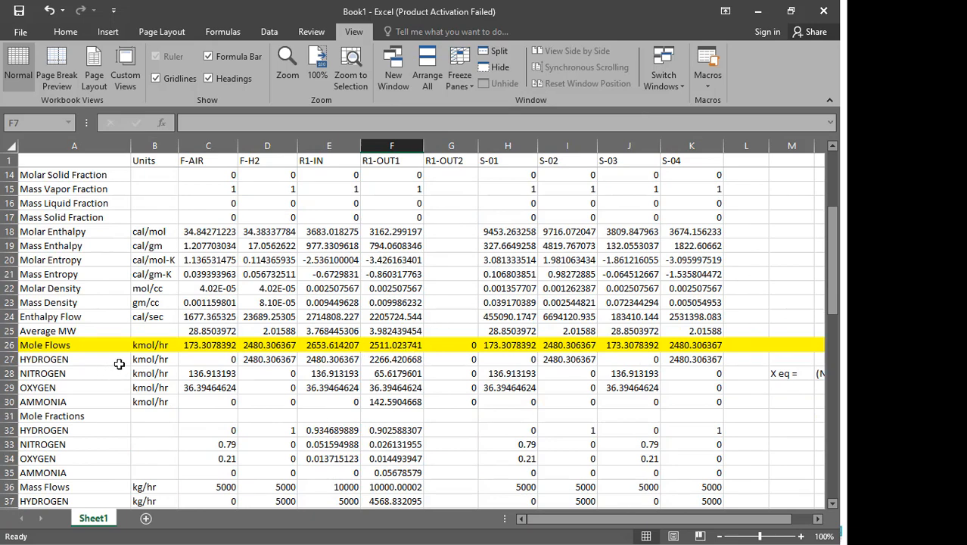
pyautogui.moveTo(342, 375); pyautogui.dragTo(394, 374)
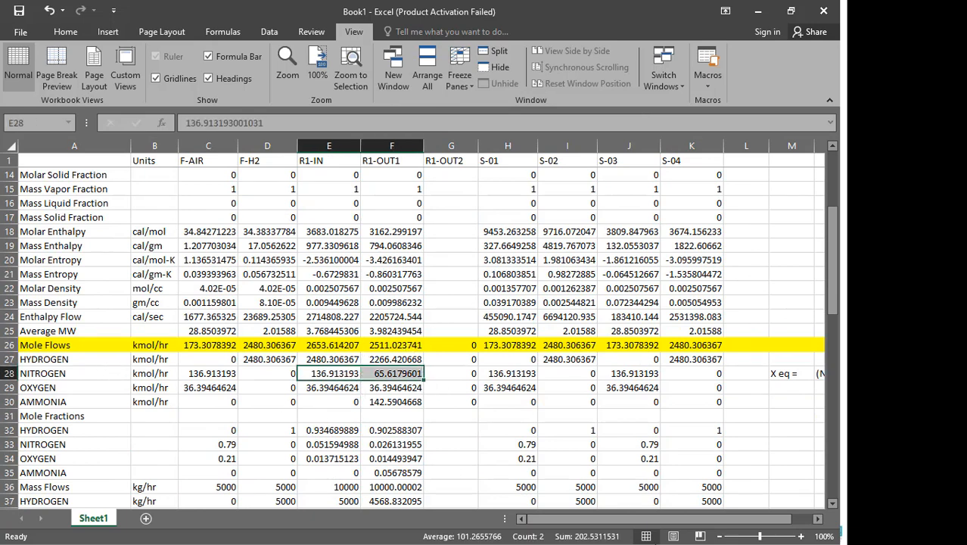
pyautogui.moveTo(663, 520); pyautogui.dragTo(684, 521)
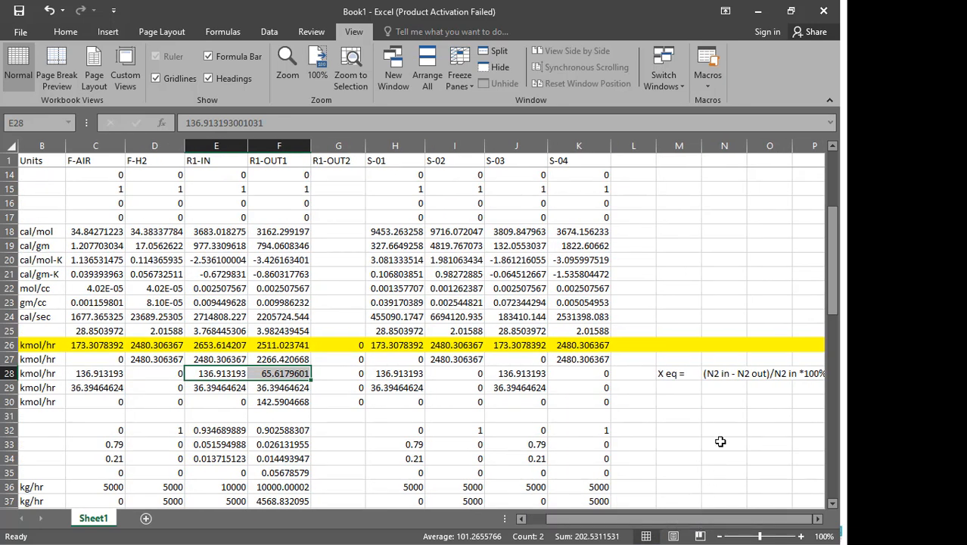
pyautogui.click(721, 388)
pyautogui.write('=')
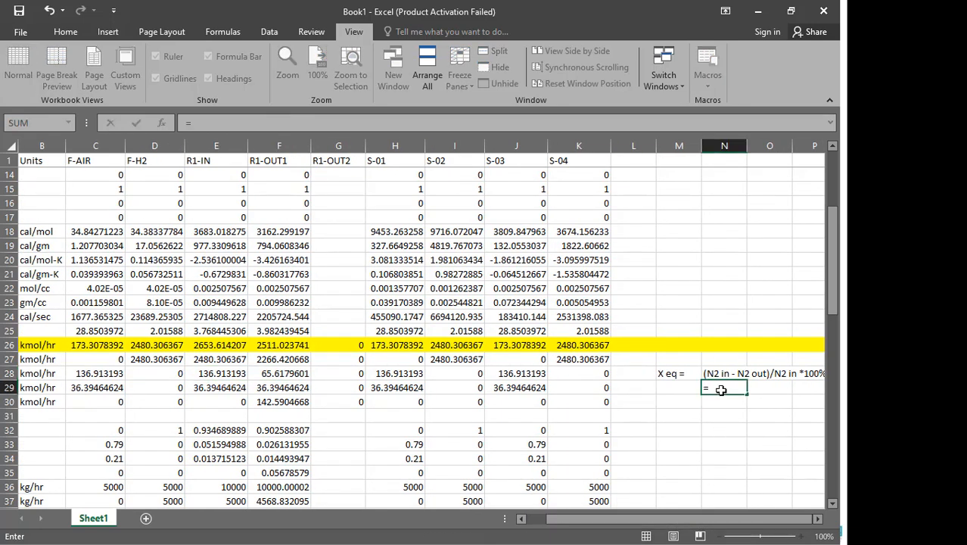
pyautogui.write('(')
pyautogui.click(231, 374)
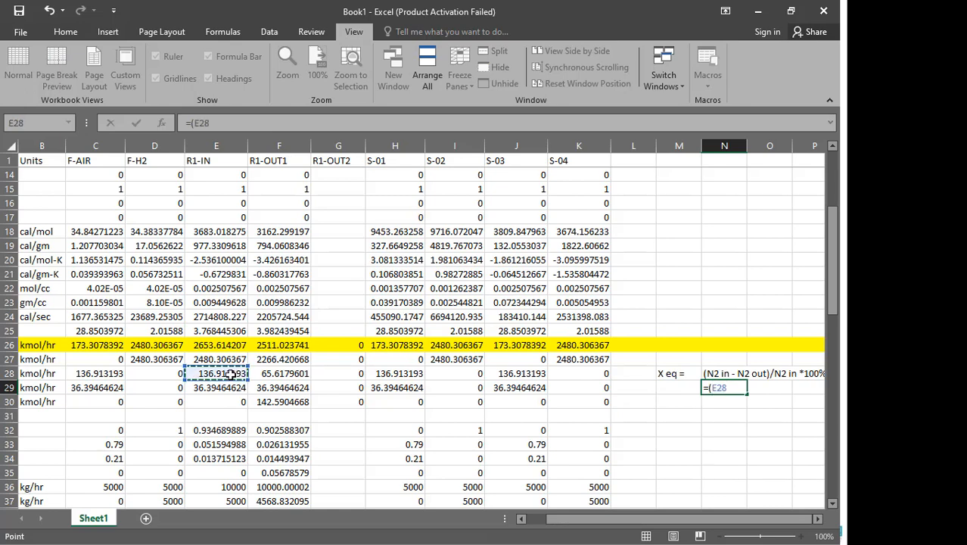
pyautogui.write('-')
pyautogui.click(274, 374)
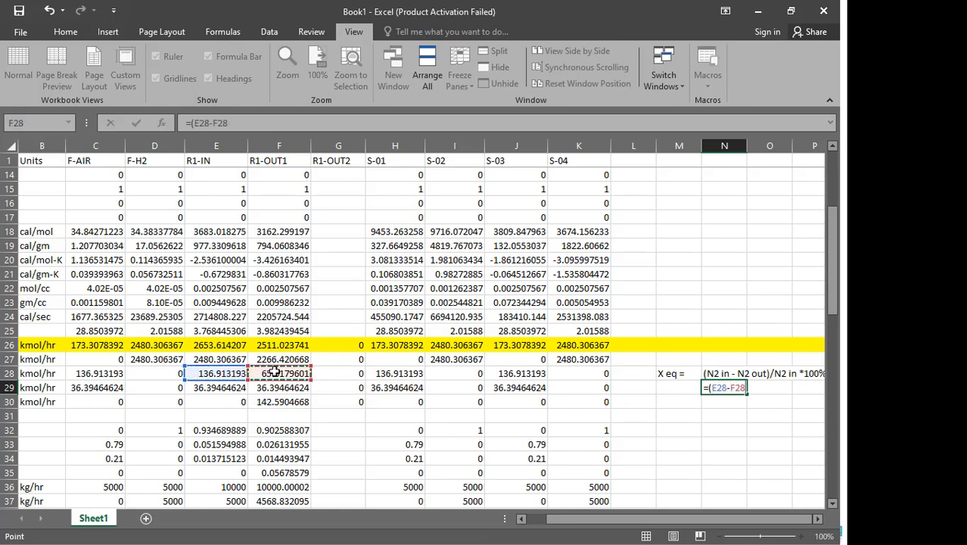
pyautogui.write(')/')
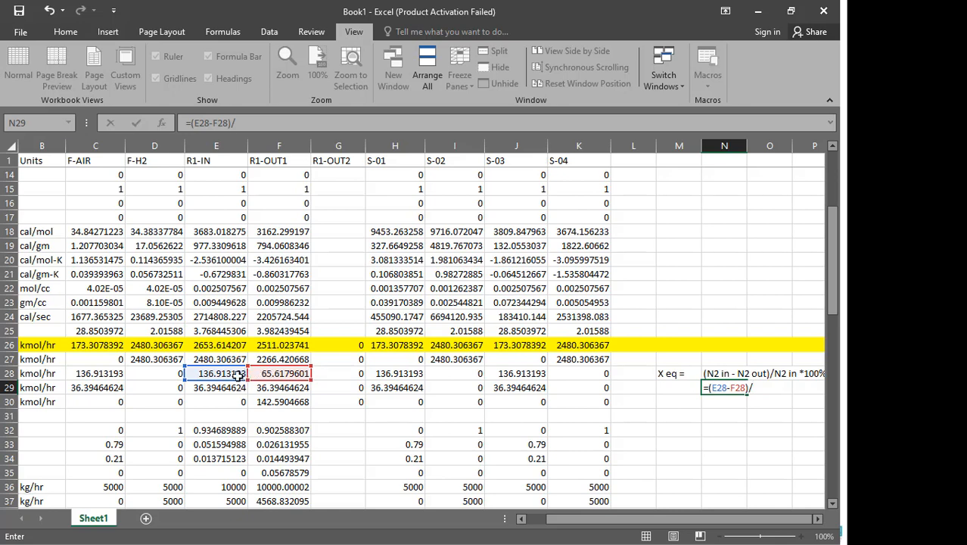
pyautogui.click(235, 374)
pyautogui.write('*10')
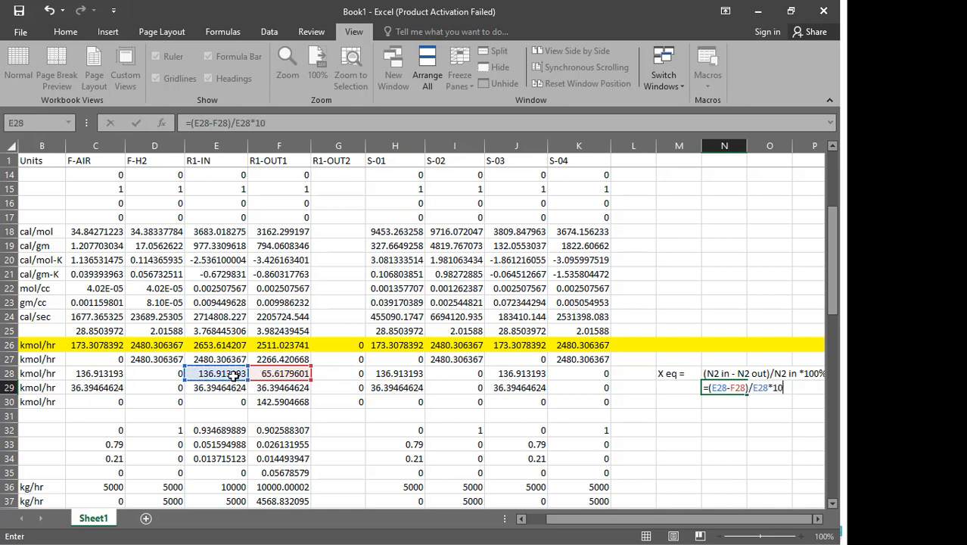
pyautogui.write('0')
pyautogui.press('Return')
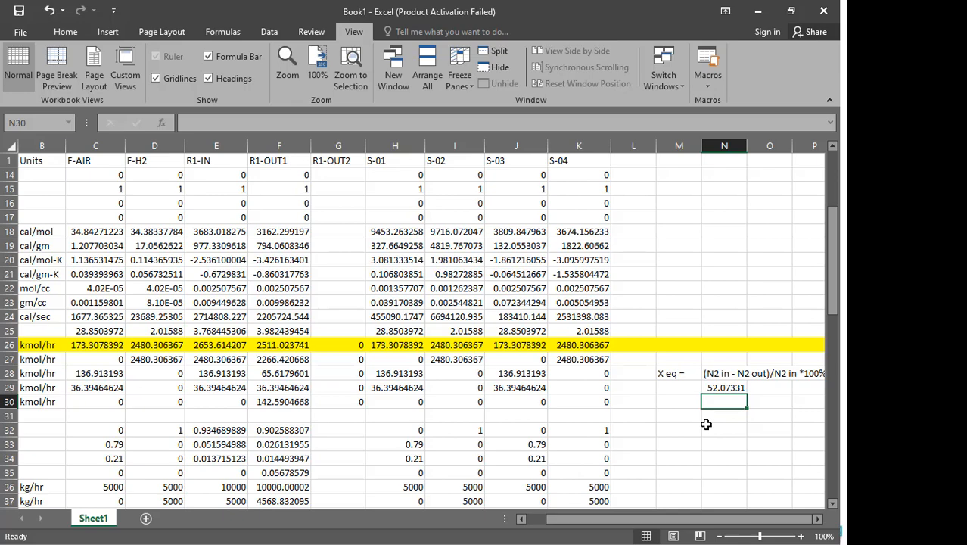
pyautogui.press('super')
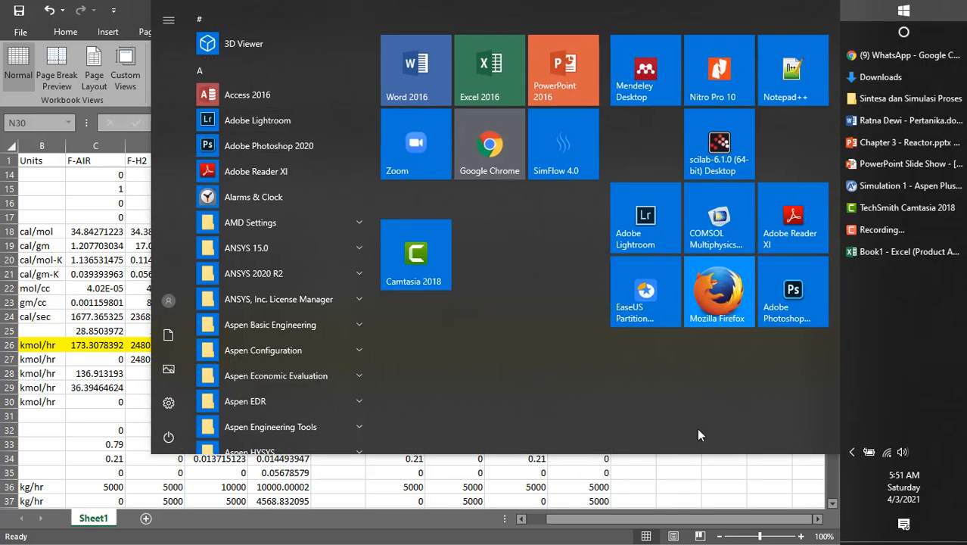
pyautogui.press('super')
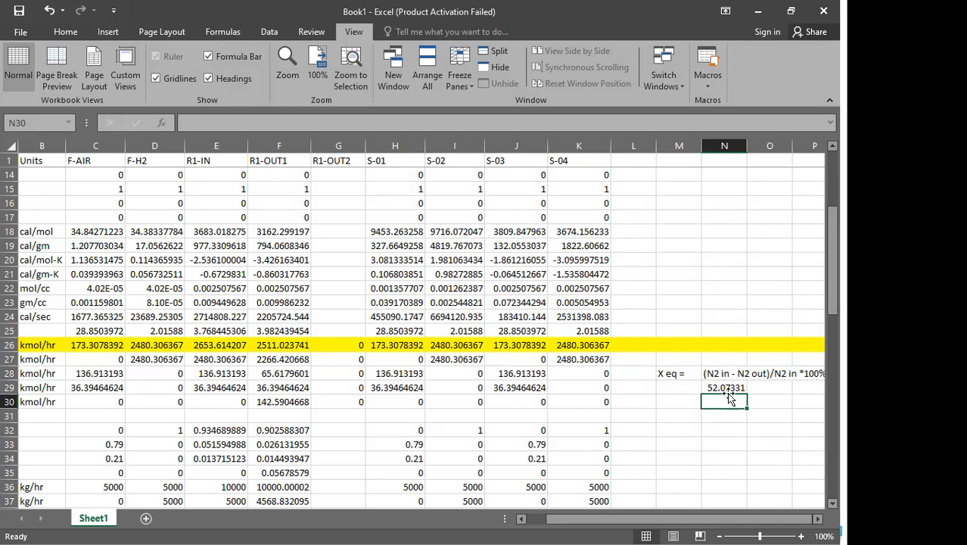
# - Enter the label "X N2" in cell M32 and the note "0.8*X Eq" in cell N32
pyautogui.scroll(-2, 719, 366)
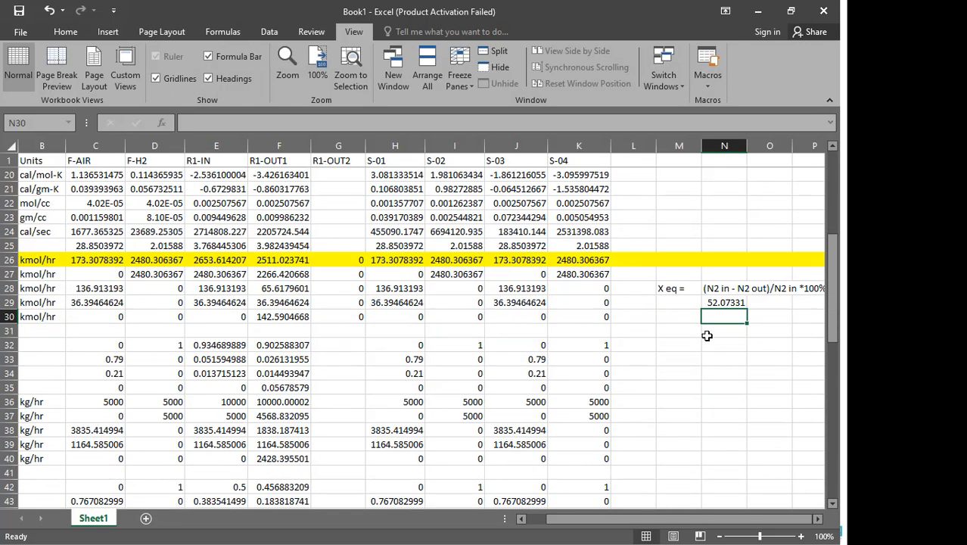
pyautogui.click(687, 349)
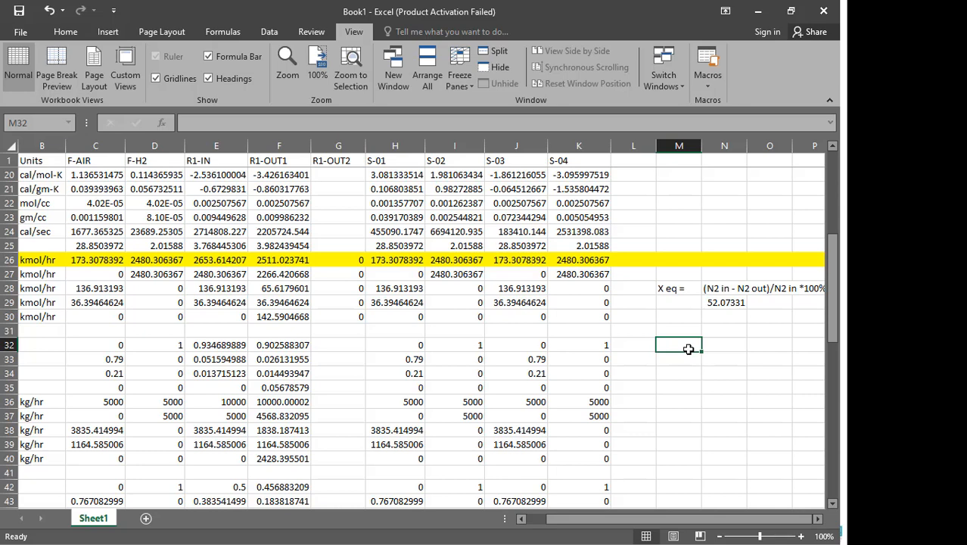
pyautogui.write('X N2')
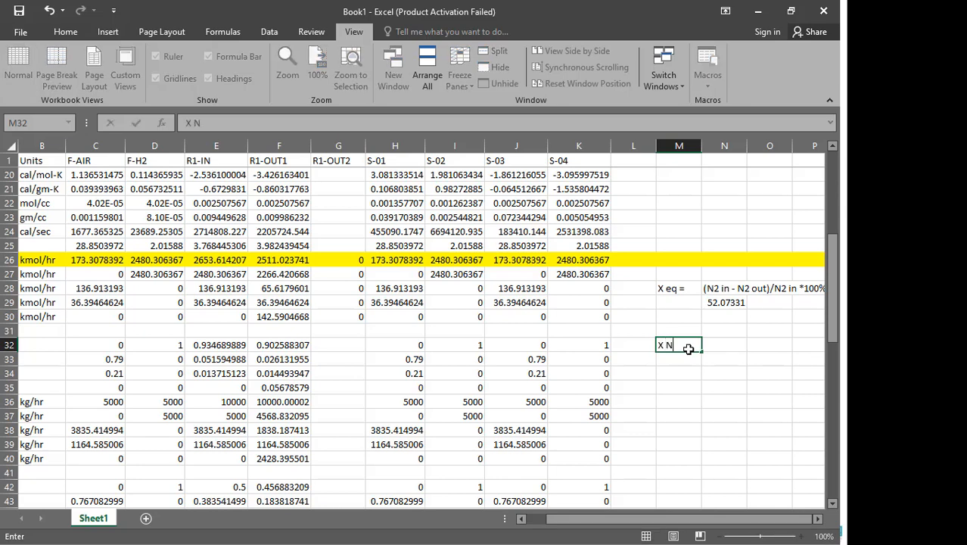
pyautogui.press('Tab')
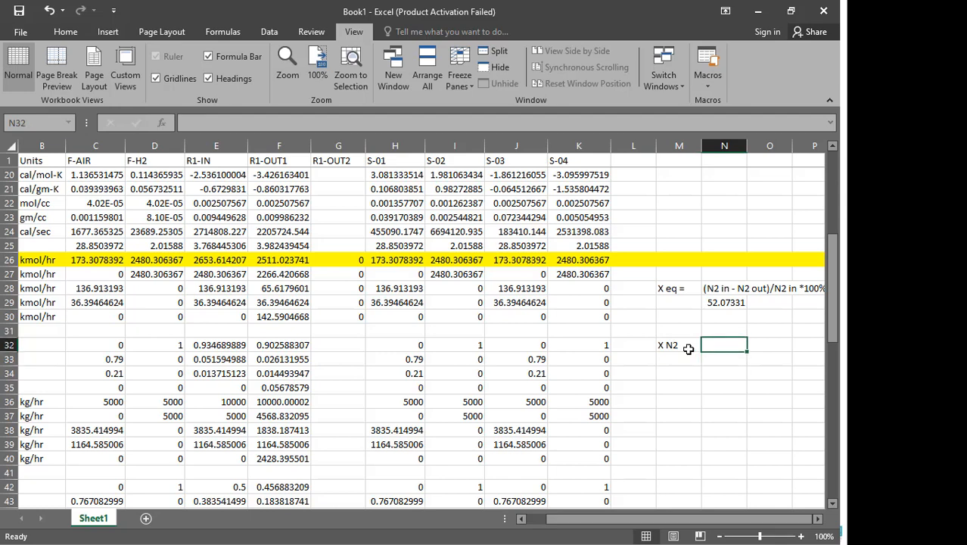
pyautogui.write('0.8')
pyautogui.write('*')
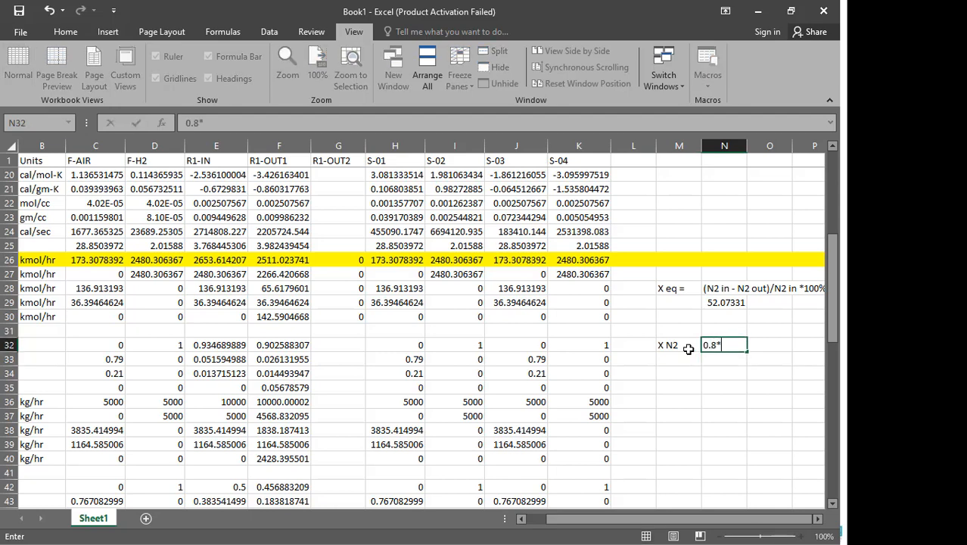
pyautogui.write('X Eq')
pyautogui.press('Return')
# - Enter the formula =N29*0.8 in cell N33 to take 80% of the equilibrium conversion
pyautogui.write('=')
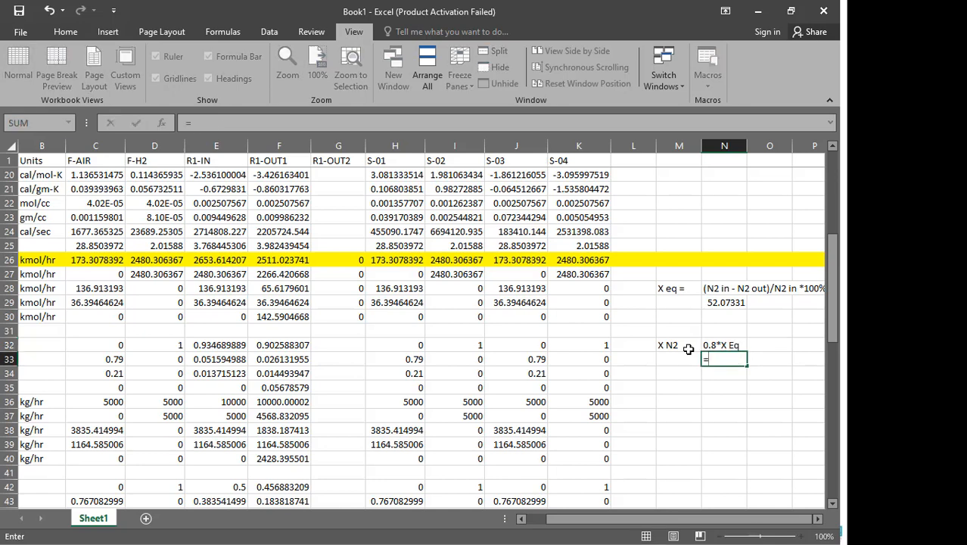
pyautogui.press('Up')
pyautogui.press('Up')
pyautogui.press('Up')
pyautogui.press('Up')
pyautogui.write('*')
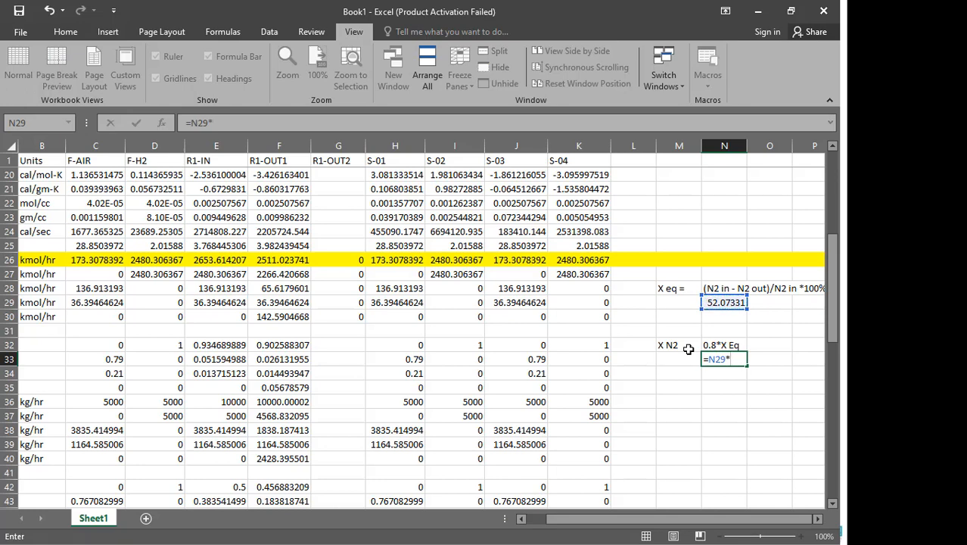
pyautogui.write('0.8')
pyautogui.press('Return')
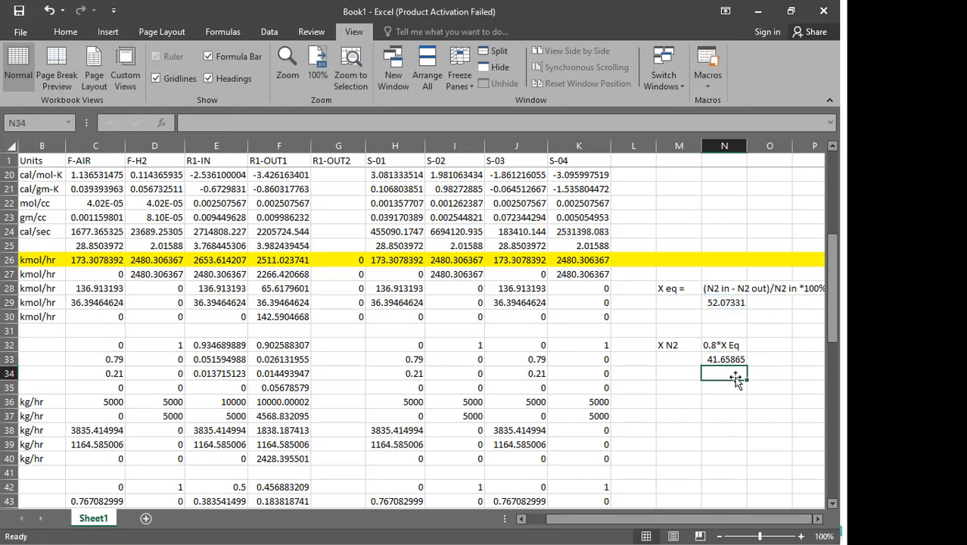
# - Copy cell N33 and paste it into N34 as a plain value
pyautogui.click(723, 362)
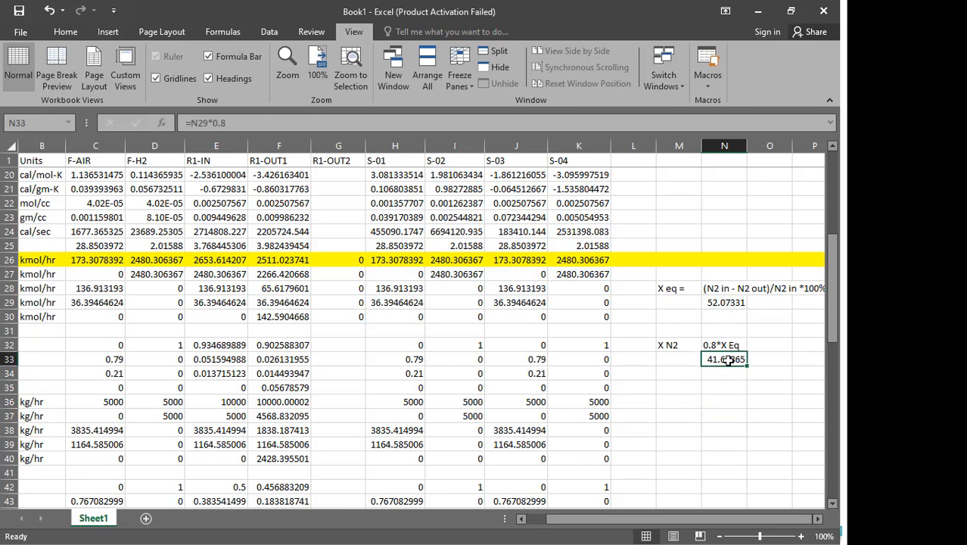
pyautogui.hotkey('ctrl', 'c')
pyautogui.rightClick(726, 374)
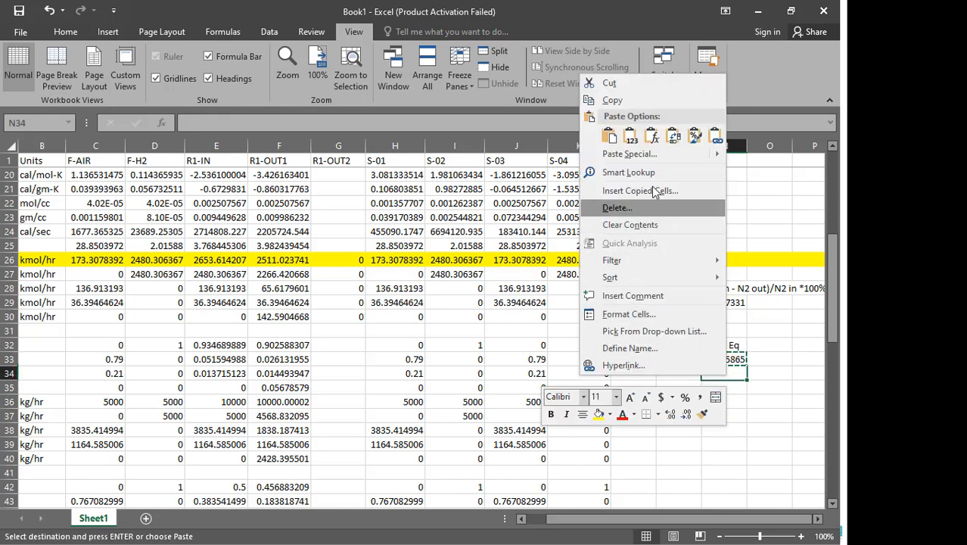
pyautogui.click(630, 135)
pyautogui.click(711, 425)
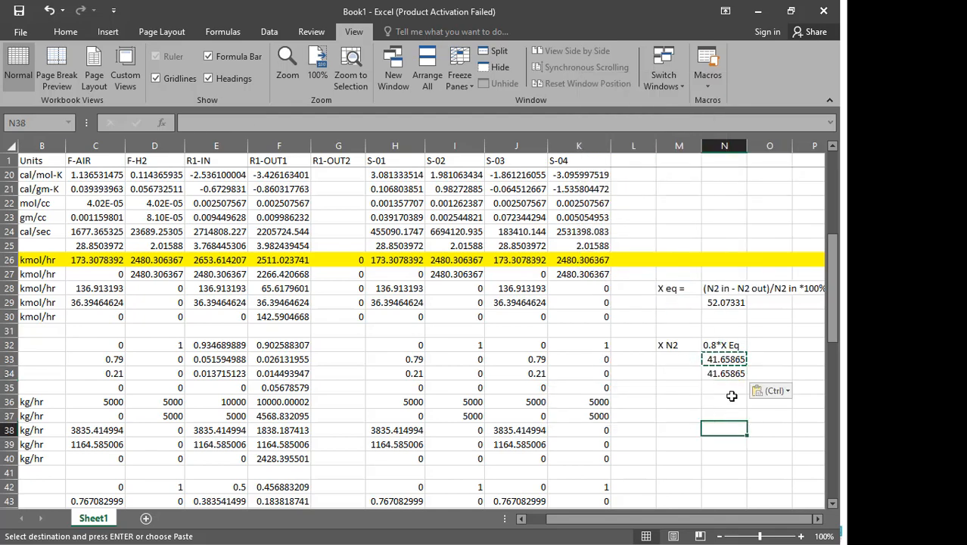
# - Copy the 80% conversion value in cell N34 and switch to the Aspen Plus simulation
pyautogui.click(725, 374)
pyautogui.hotkey('ctrl', 'c')
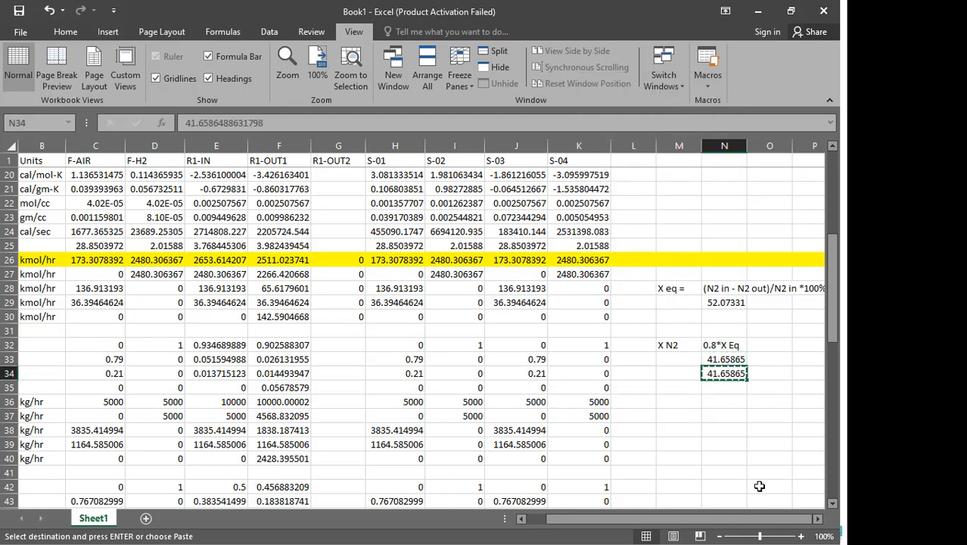
pyautogui.press('super')
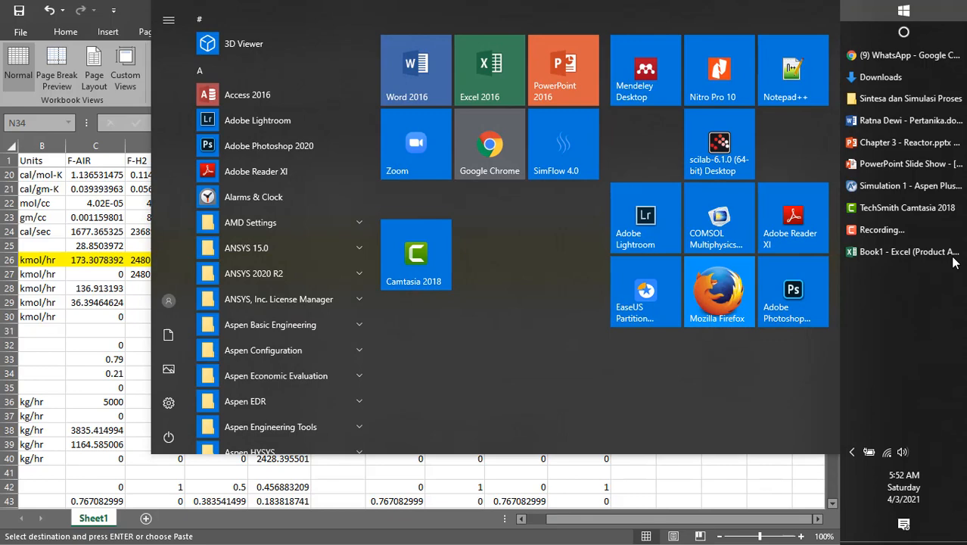
pyautogui.click(895, 185)
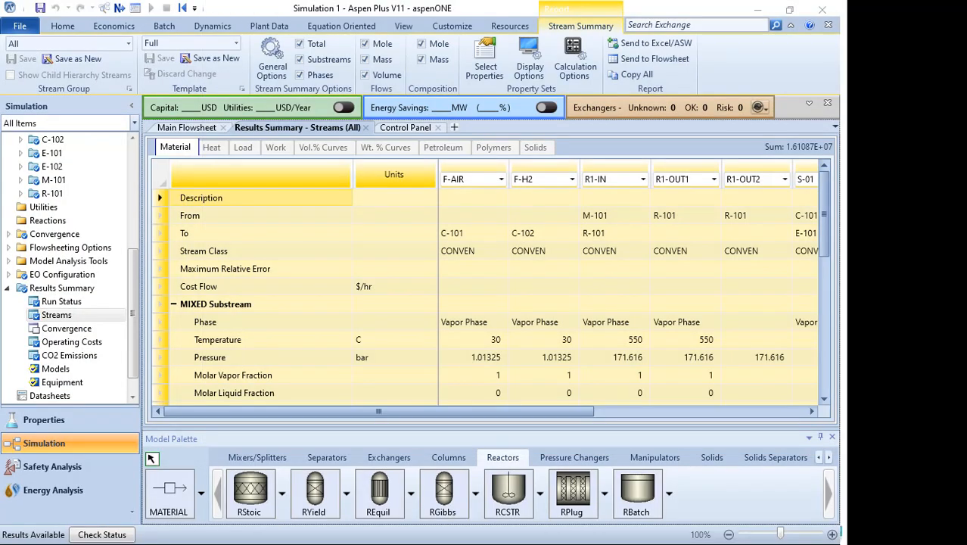
# - Review the problem statement, input specification and reactor setup slides in the presentation
pyautogui.press('super')
pyautogui.click(891, 167)
pyautogui.press('Right')
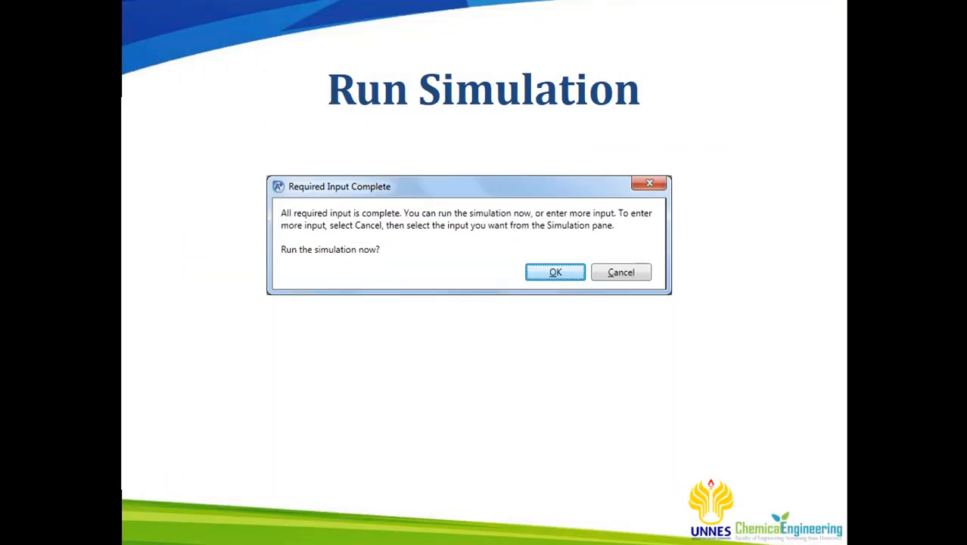
pyautogui.press('Right')
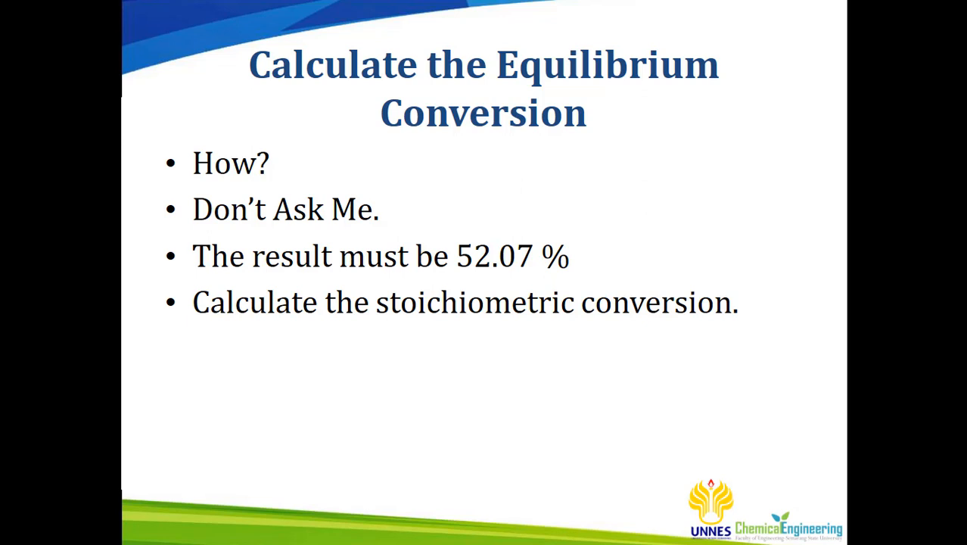
pyautogui.scroll(6, 481, 265)
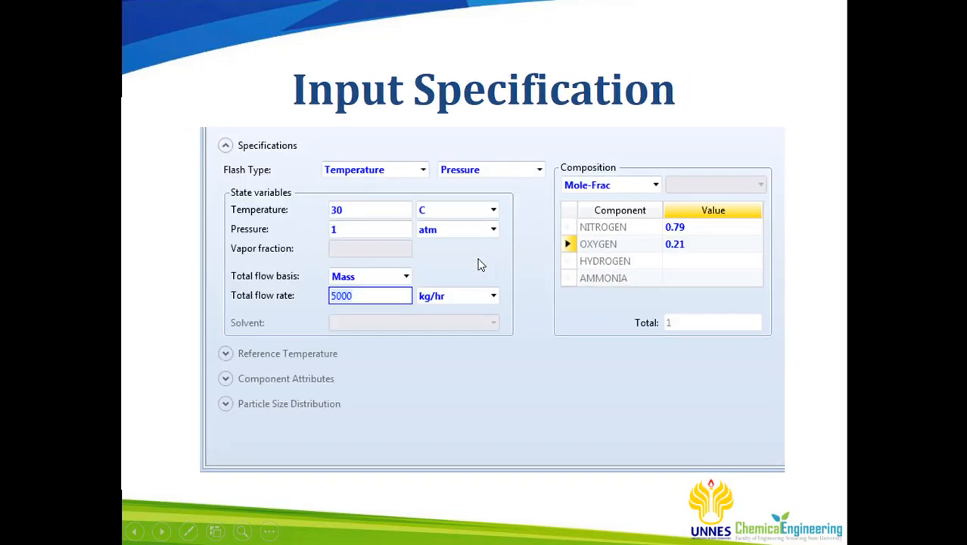
pyautogui.scroll(-3, 479, 264)
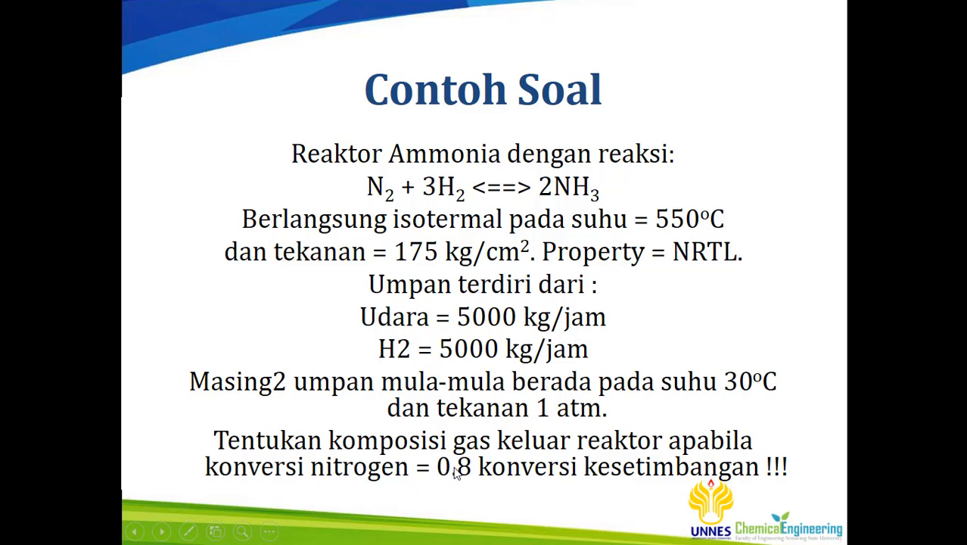
pyautogui.scroll(-4, 454, 470)
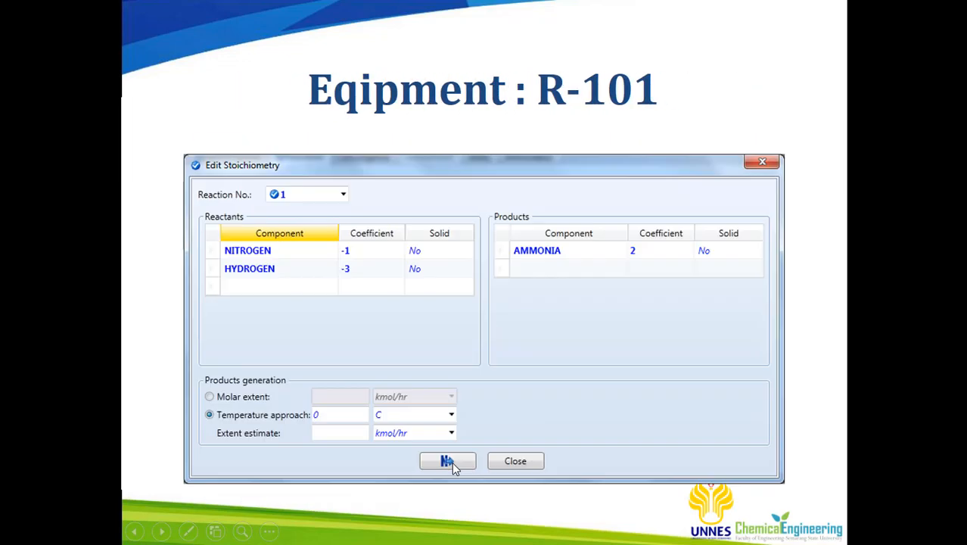
pyautogui.scroll(-3, 449, 469)
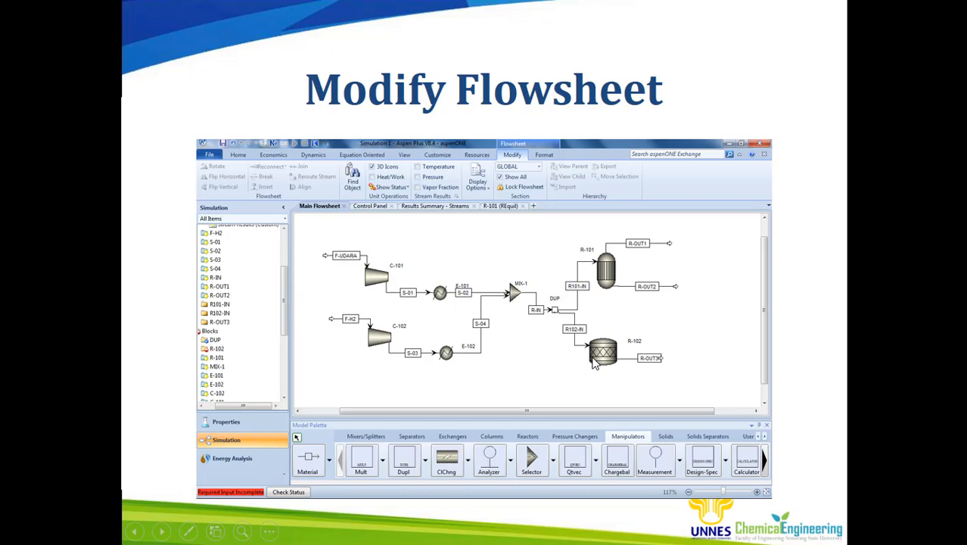
pyautogui.scroll(-1, 594, 363)
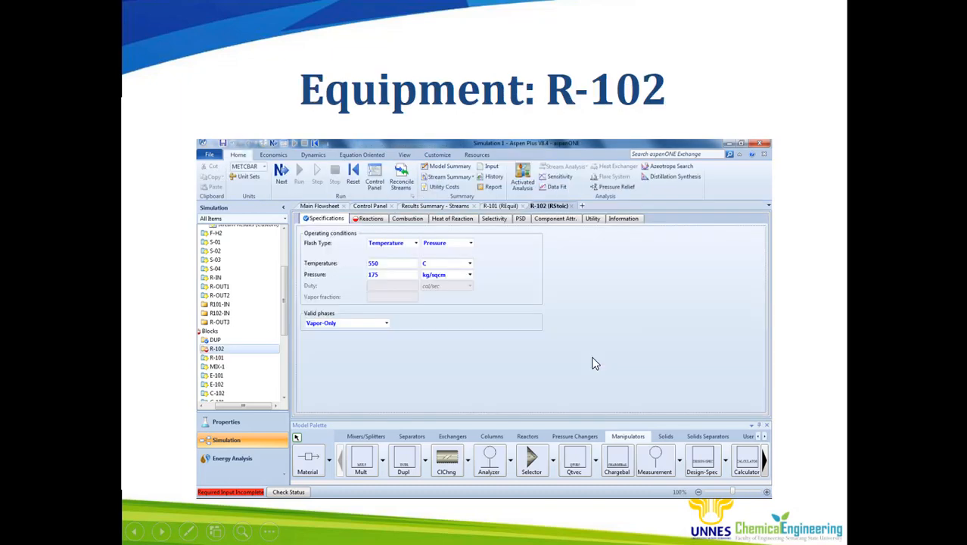
pyautogui.scroll(1, 594, 364)
# - Add an RStoic reactor block named R-102 below reactor R-101 on the main flowsheet
pyautogui.press('super')
pyautogui.click(878, 186)
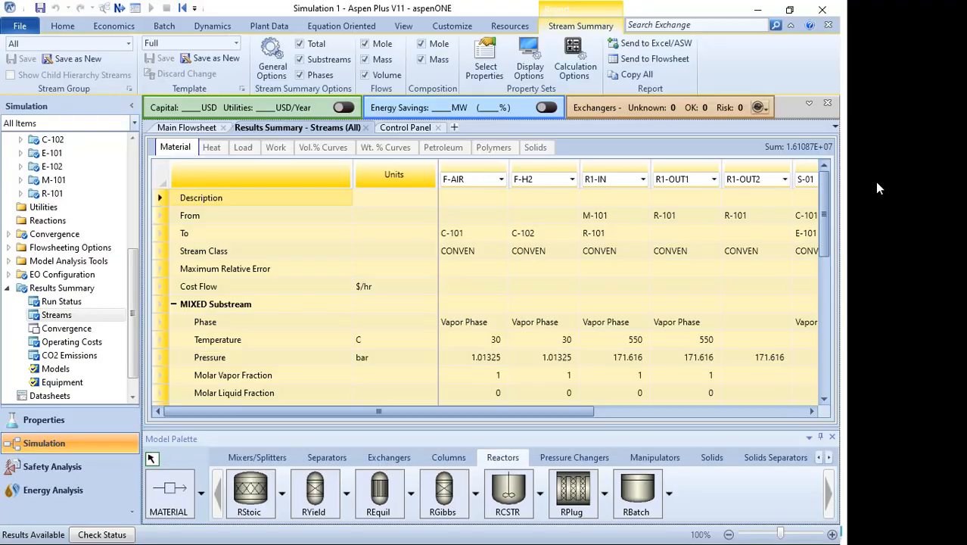
pyautogui.click(205, 128)
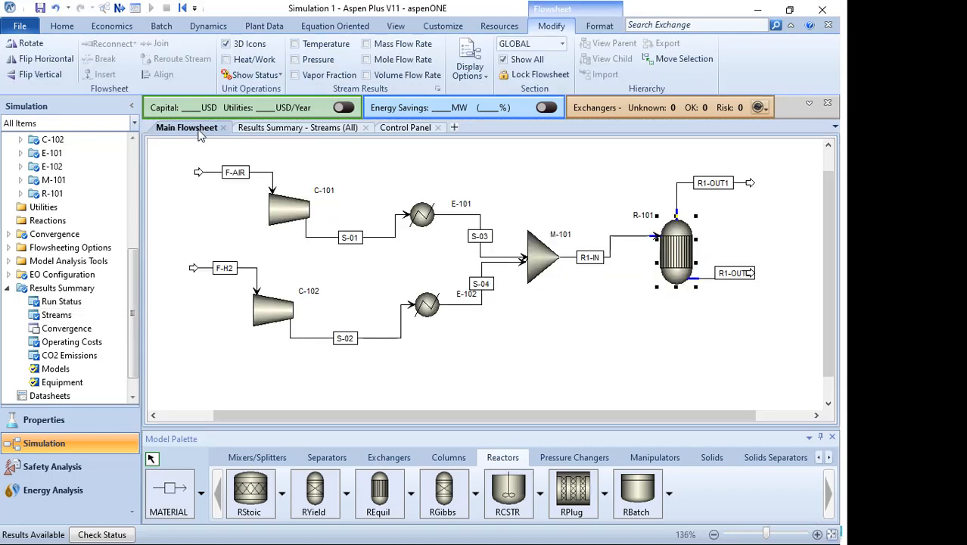
pyautogui.moveTo(697, 417); pyautogui.dragTo(756, 416)
pyautogui.scroll(-1, 829, 320)
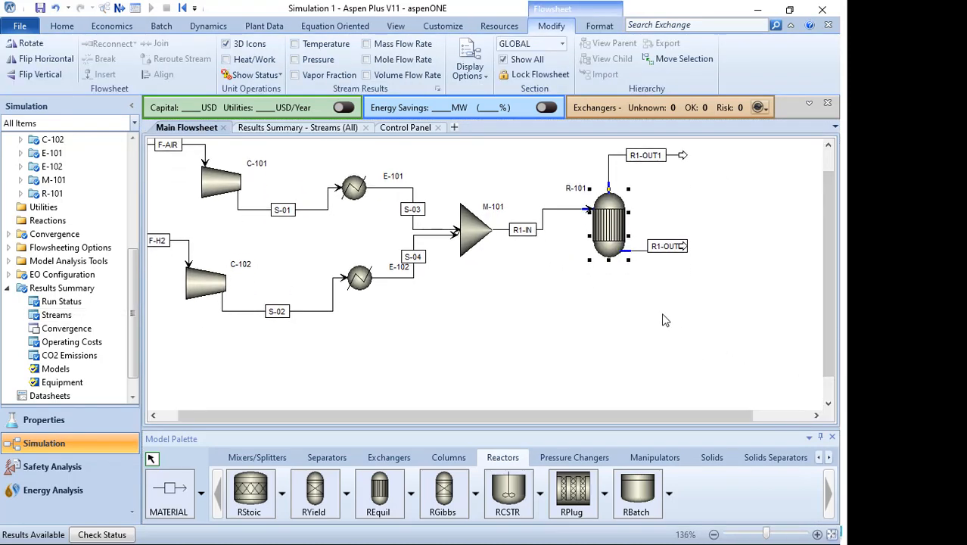
pyautogui.scroll(-1, 663, 320)
pyautogui.scroll(-2, 663, 319)
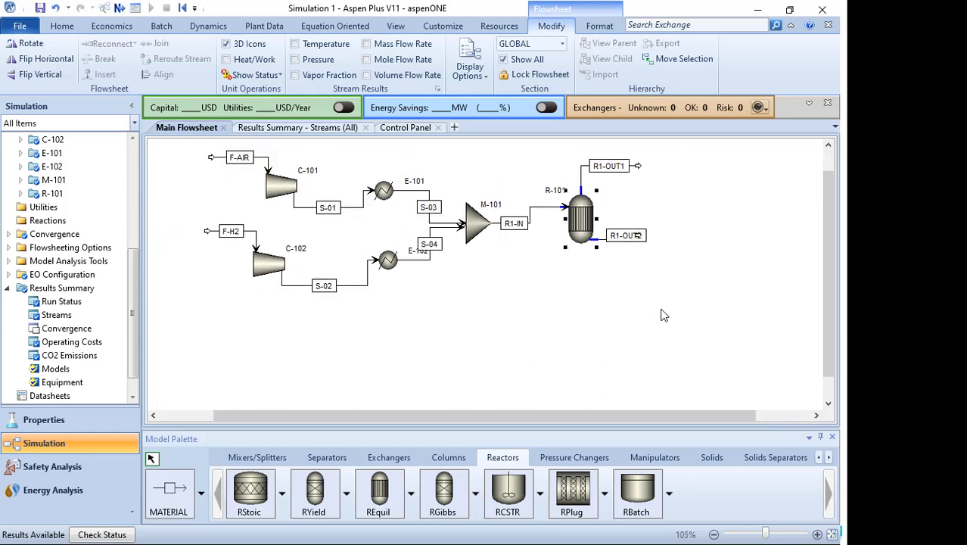
pyautogui.scroll(1, 827, 260)
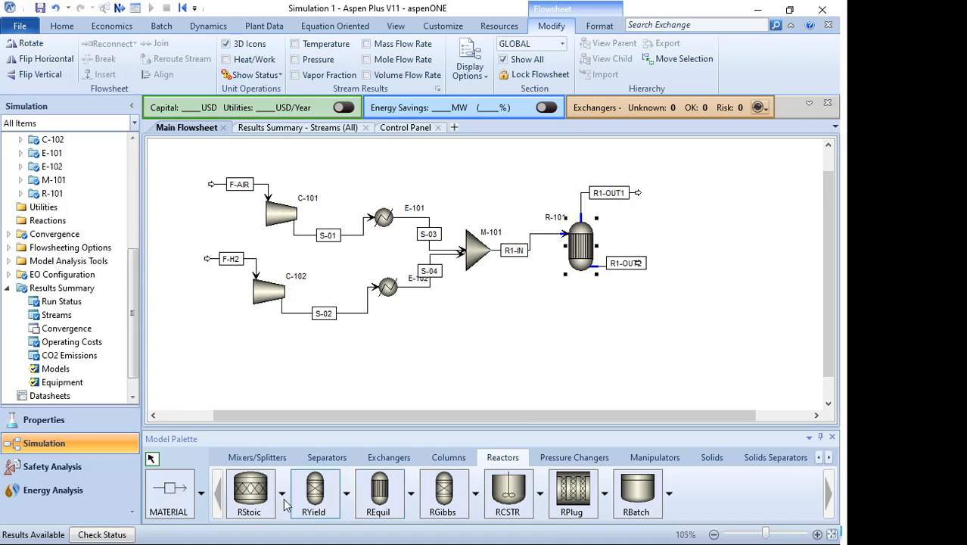
pyautogui.click(250, 492)
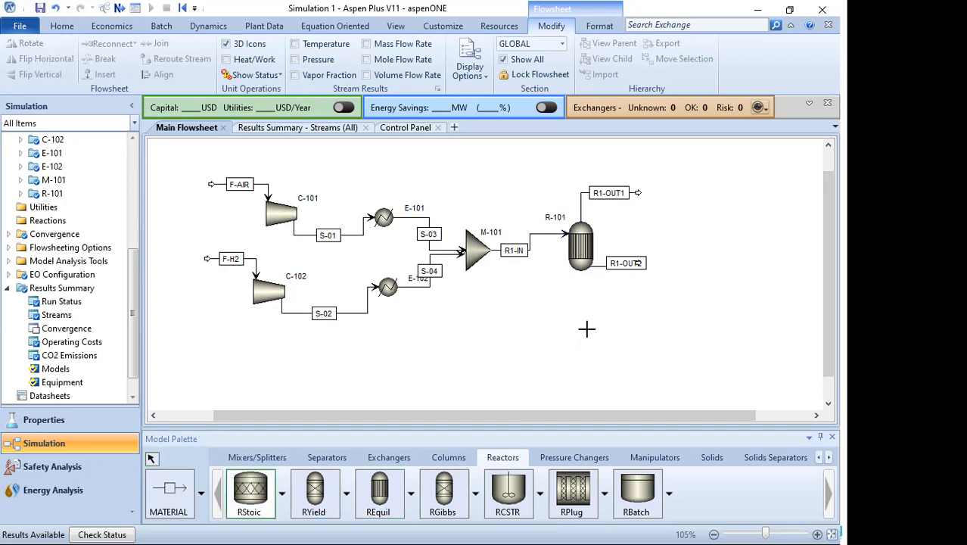
pyautogui.click(659, 385)
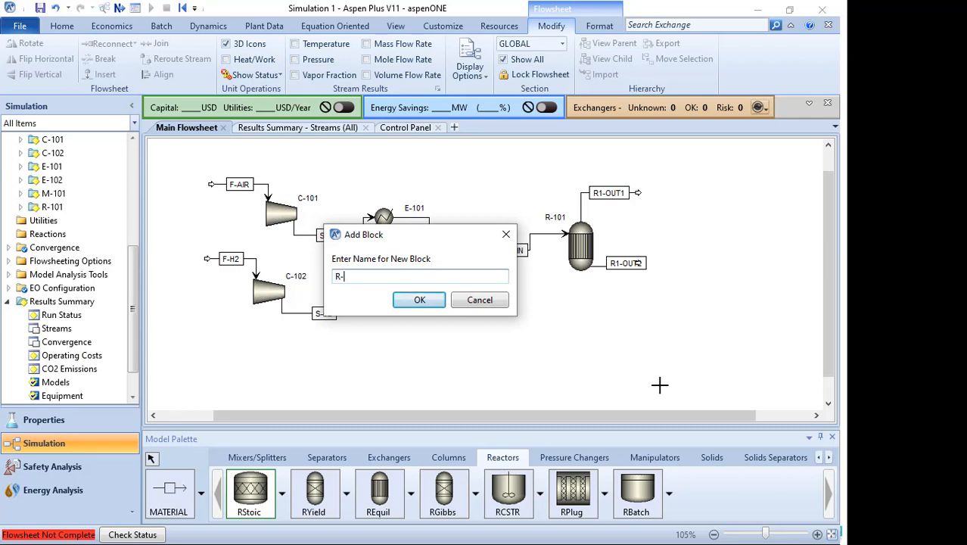
pyautogui.press('Return')
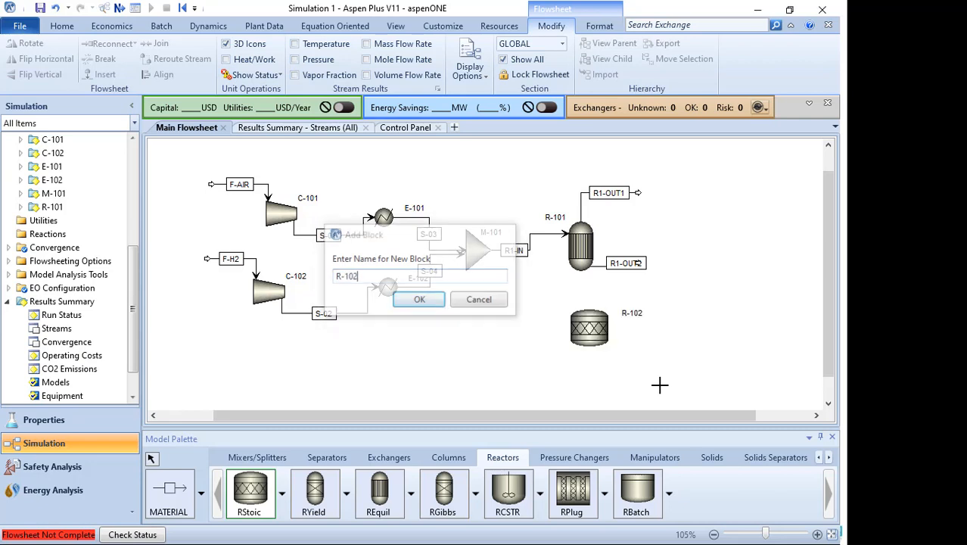
pyautogui.press('super')
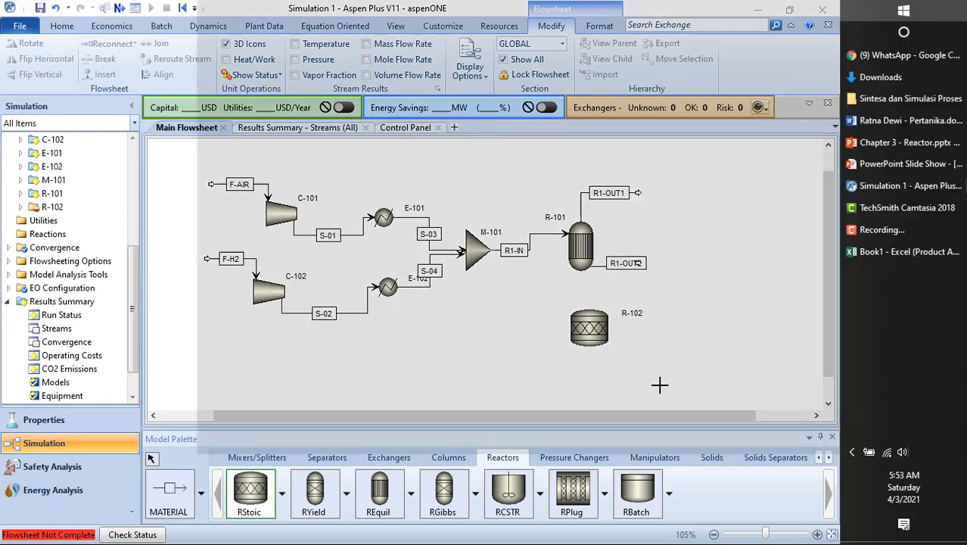
pyautogui.click(894, 252)
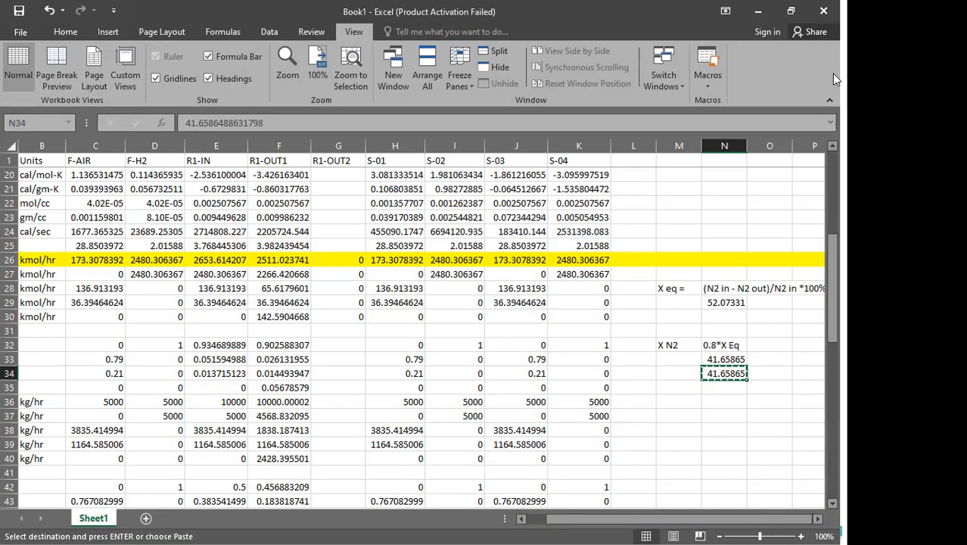
pyautogui.click(825, 10)
pyautogui.click(419, 295)
pyautogui.click(168, 492)
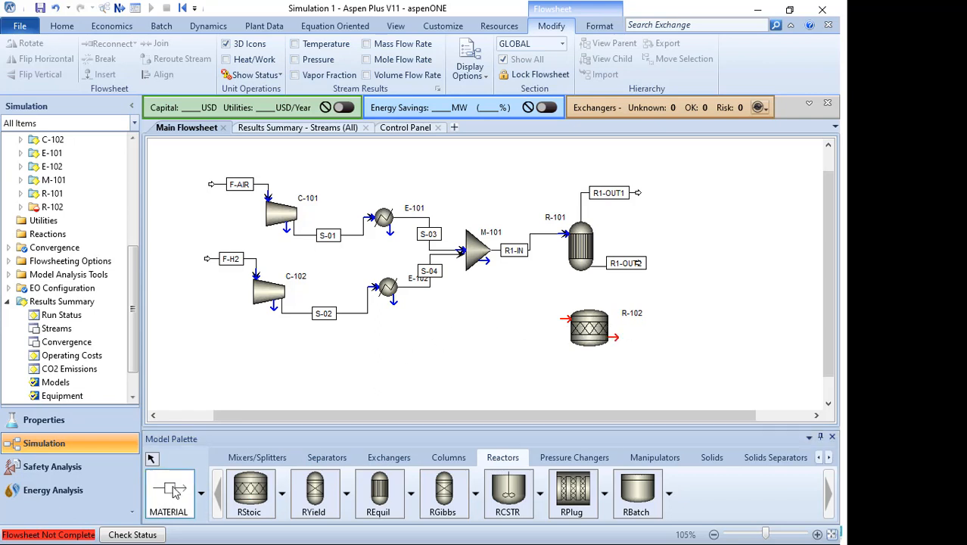
pyautogui.click(152, 459)
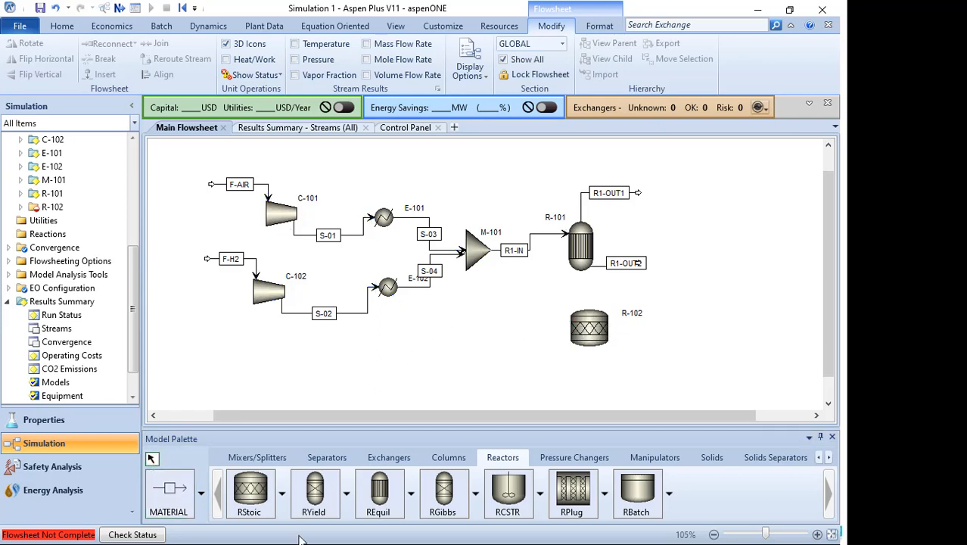
# - Place a Dupl manipulator block named D-101 on the flowsheet between the mixer and the reactors
pyautogui.click(655, 458)
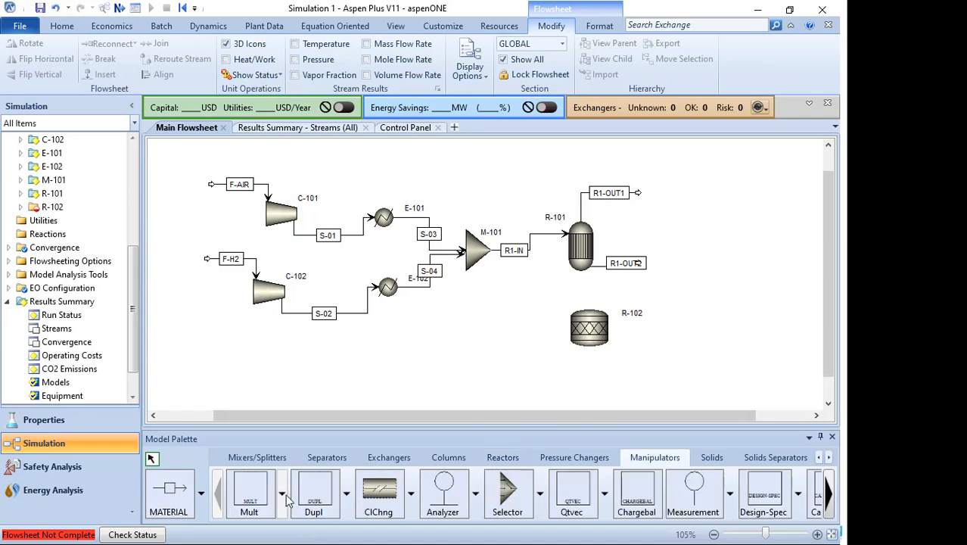
pyautogui.click(322, 491)
pyautogui.click(488, 333)
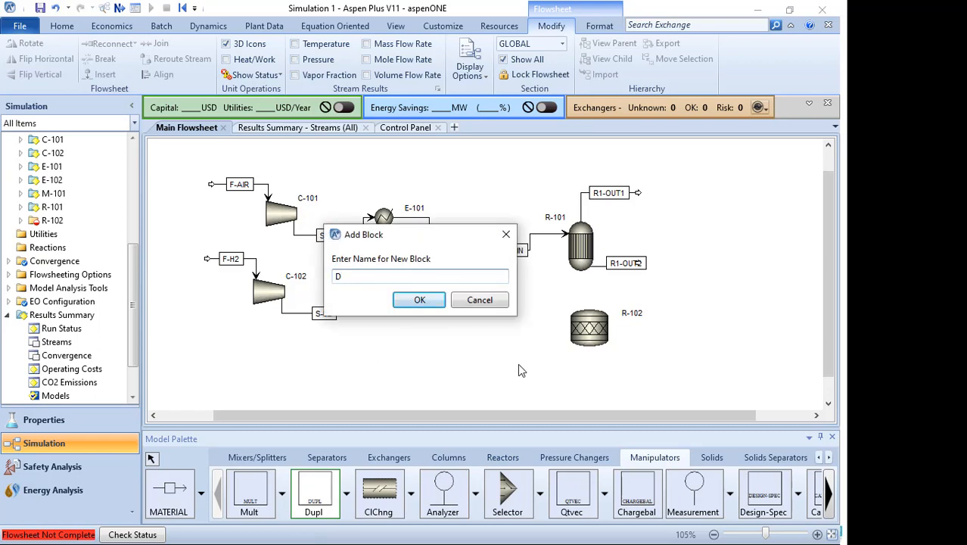
pyautogui.write('D-101')
pyautogui.press('Return')
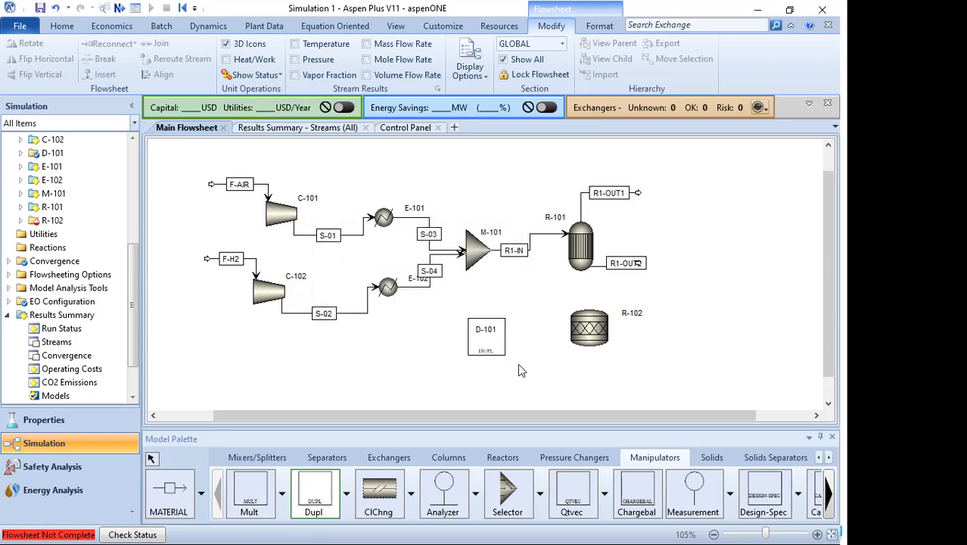
# - Shrink the D-101 block icon and move it and its label next to stream R1-IN before R-101
pyautogui.click(152, 459)
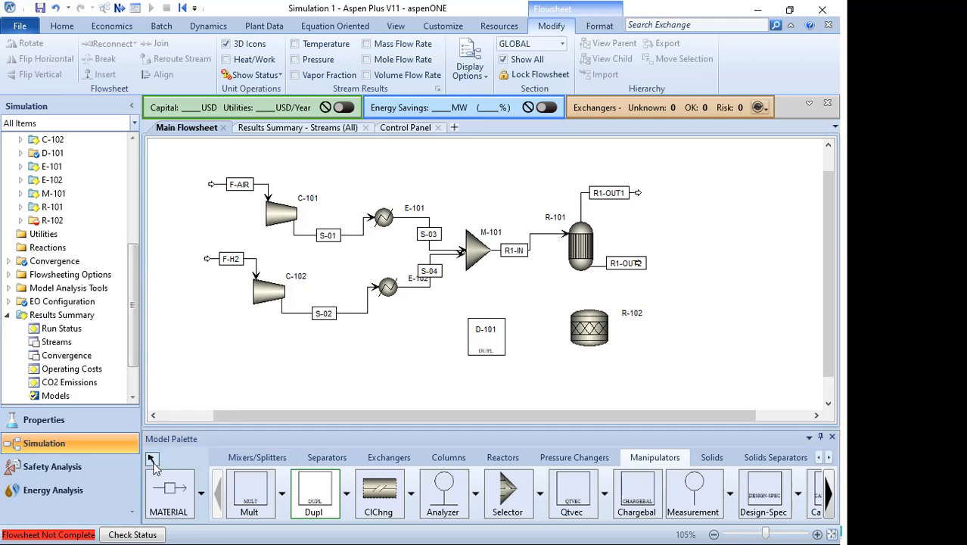
pyautogui.click(489, 337)
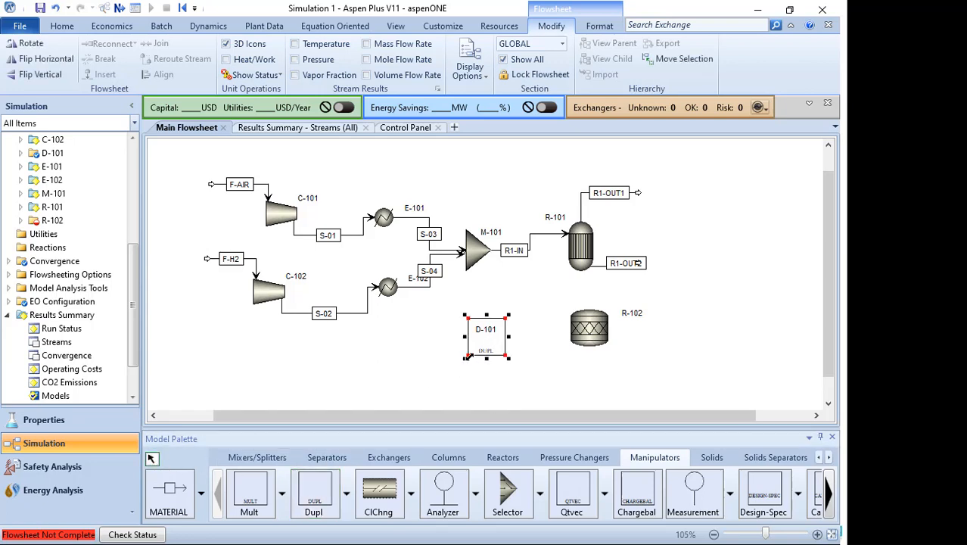
pyautogui.hotkey('ctrl', 'k')
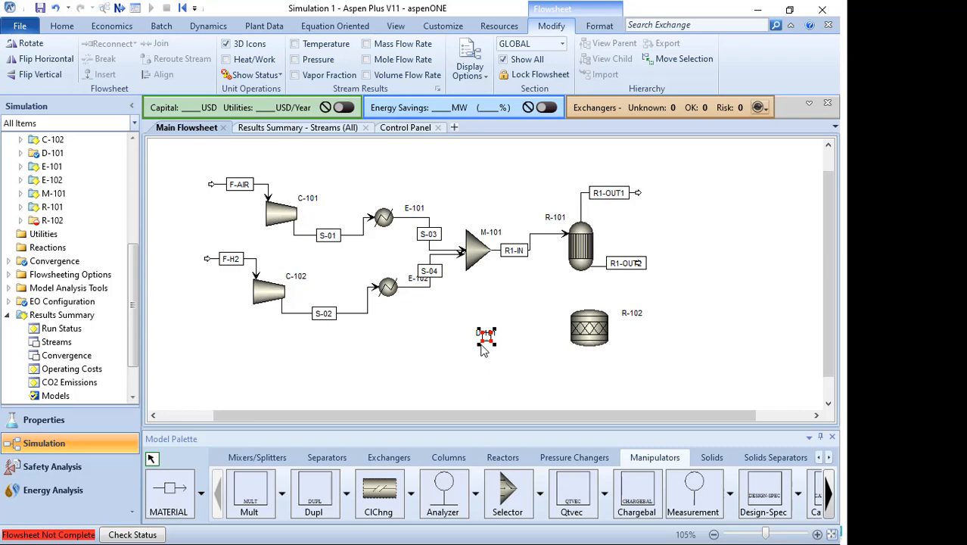
pyautogui.click(497, 389)
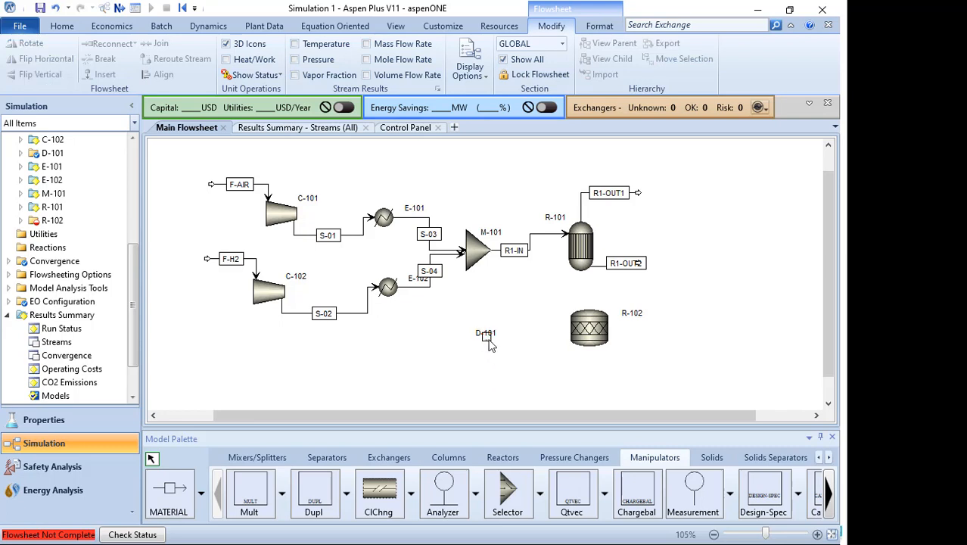
pyautogui.moveTo(487, 337); pyautogui.dragTo(521, 285)
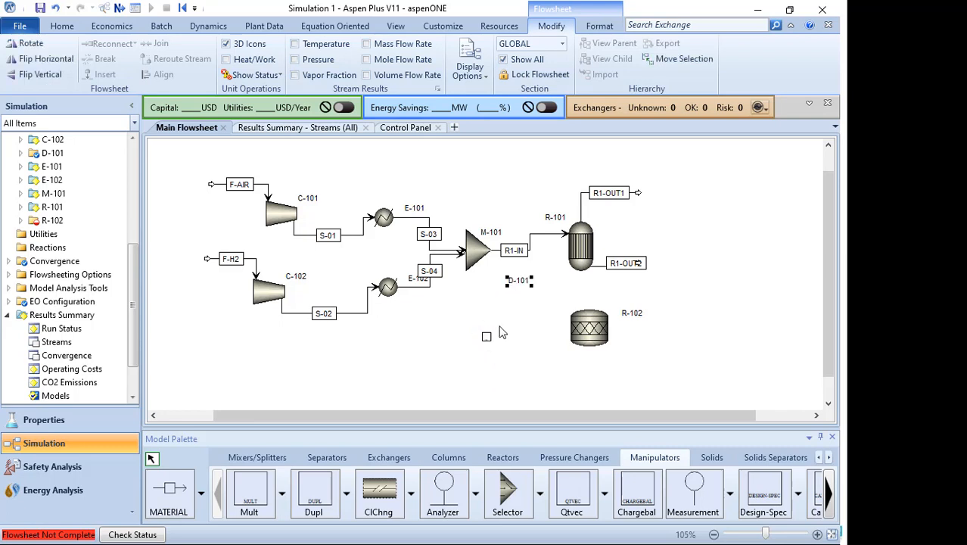
pyautogui.moveTo(488, 338); pyautogui.dragTo(516, 291)
pyautogui.click(524, 326)
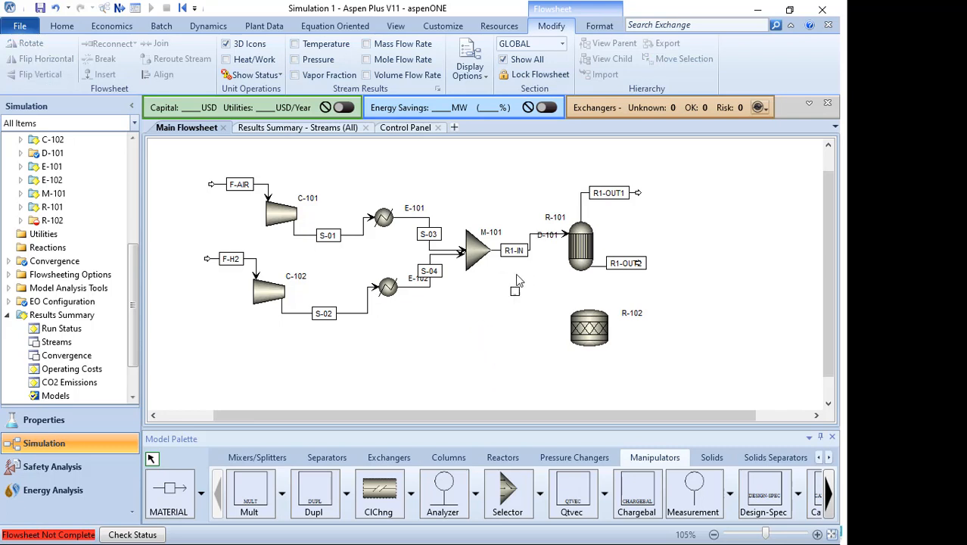
pyautogui.rightClick(495, 249)
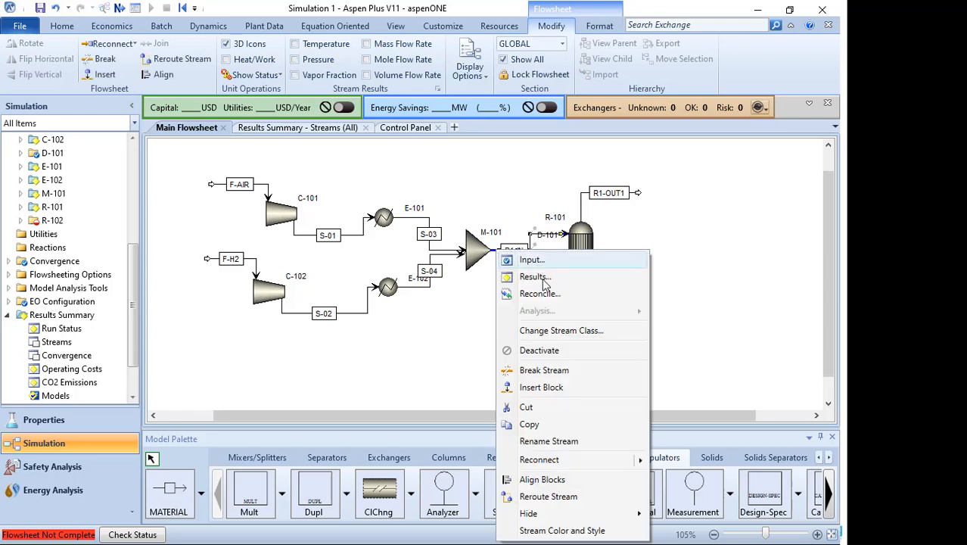
pyautogui.moveTo(562, 464)
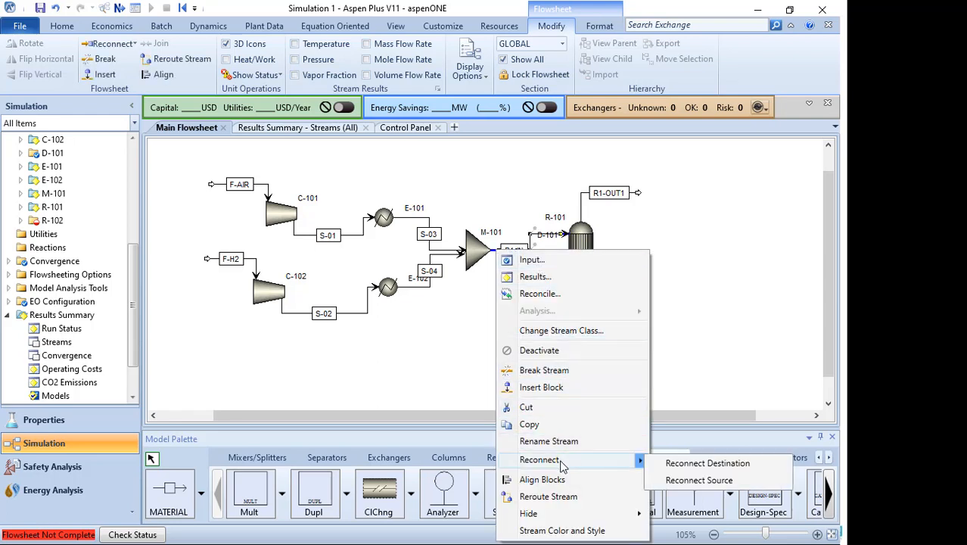
pyautogui.click(505, 165)
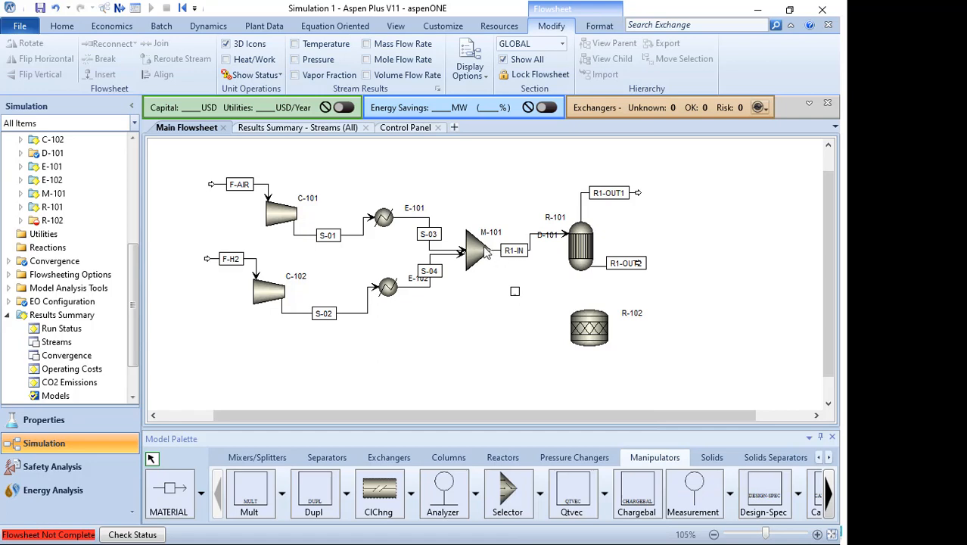
# - Reconnect the source of stream R1-IN so it starts from the D-101 duplicator outlet
pyautogui.click(497, 249)
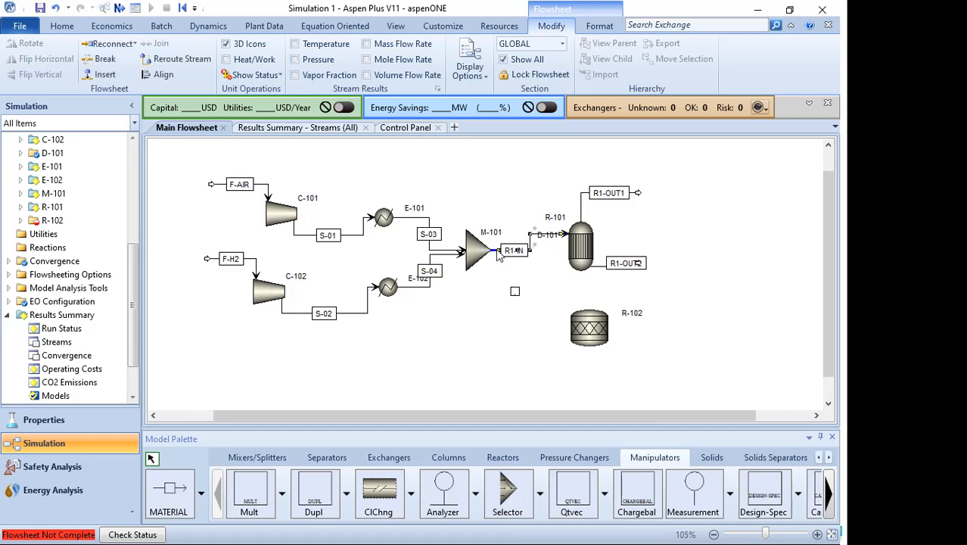
pyautogui.rightClick(496, 249)
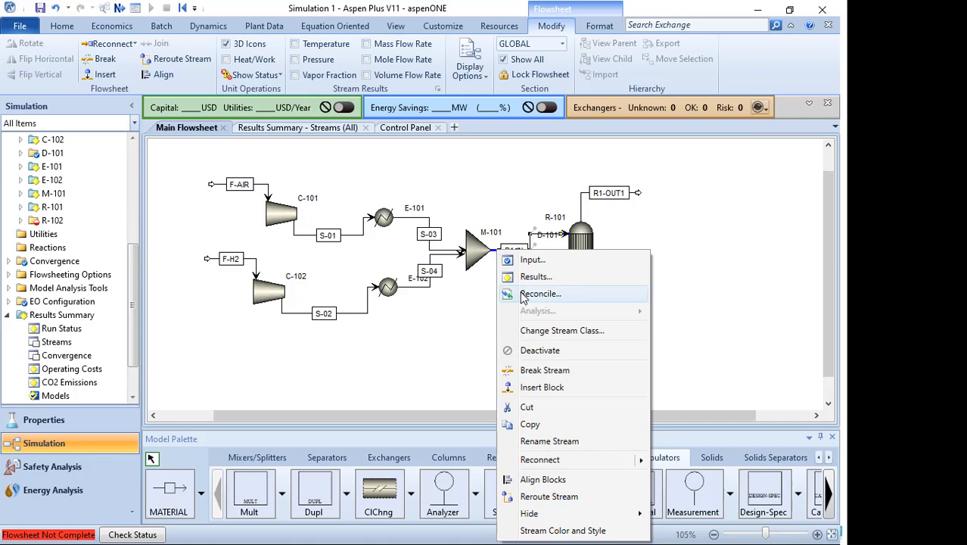
pyautogui.moveTo(562, 463)
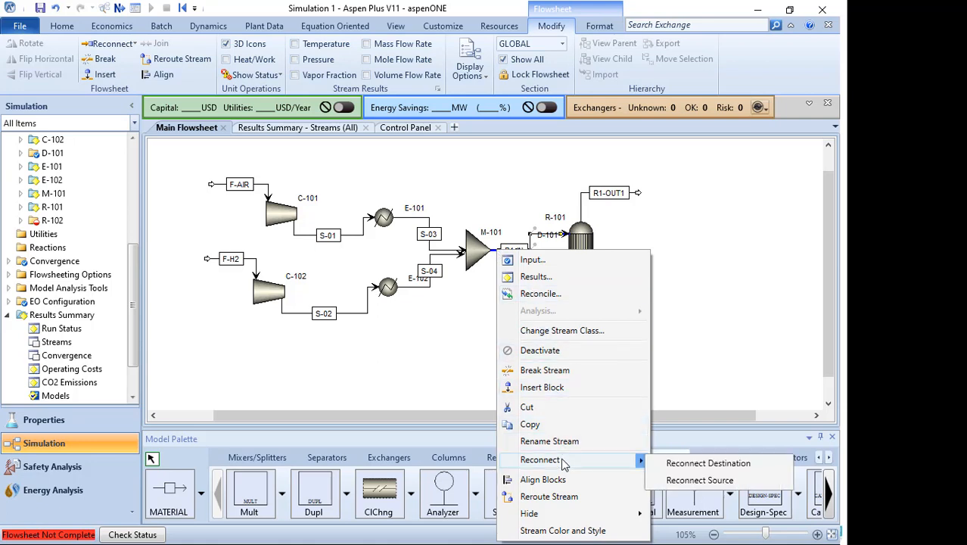
pyautogui.click(679, 480)
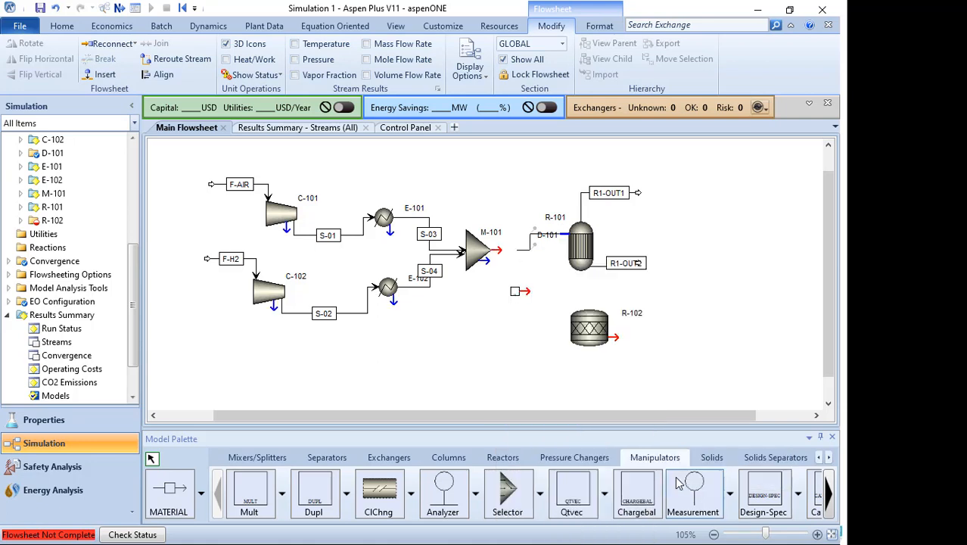
pyautogui.click(526, 291)
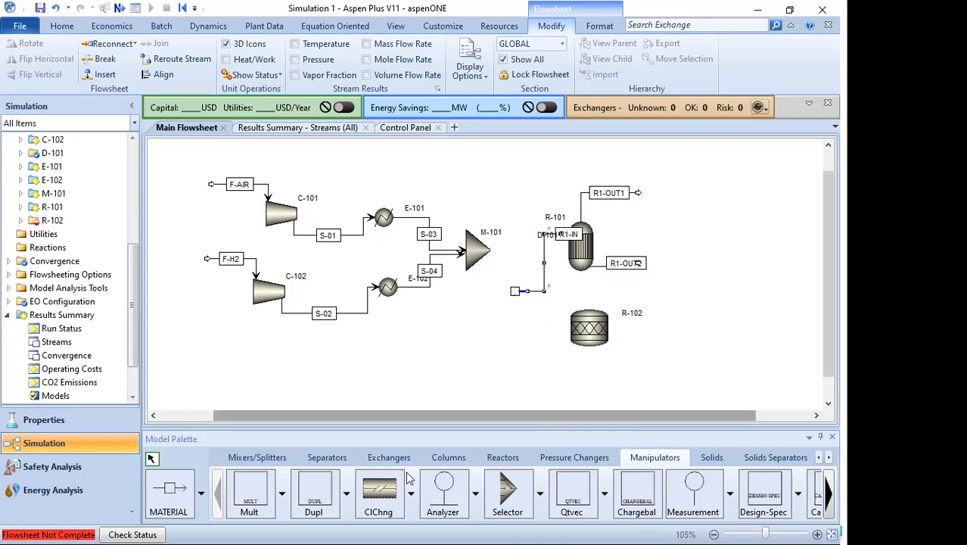
# - Connect a new material stream named S-05 from the mixer M-101 outlet to the D-101 inlet
pyautogui.click(168, 488)
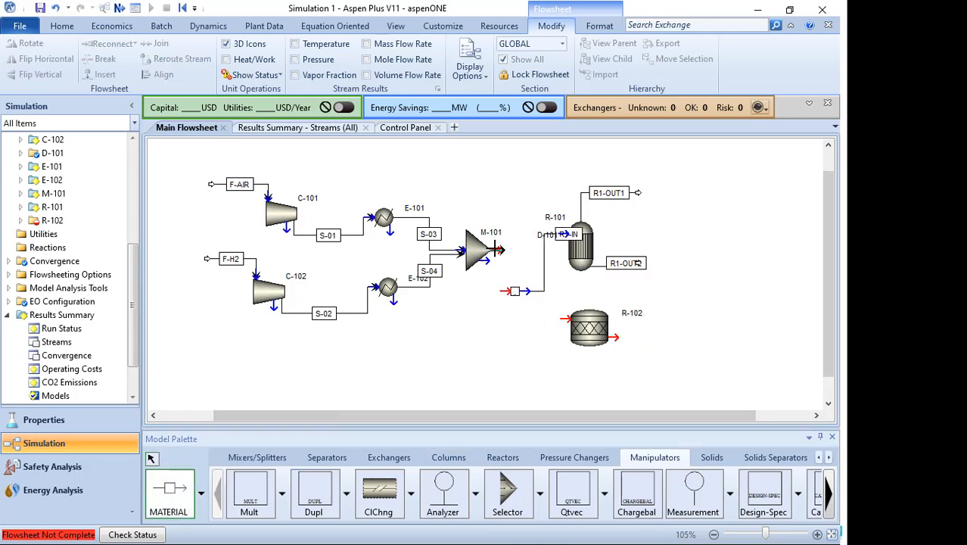
pyautogui.click(495, 250)
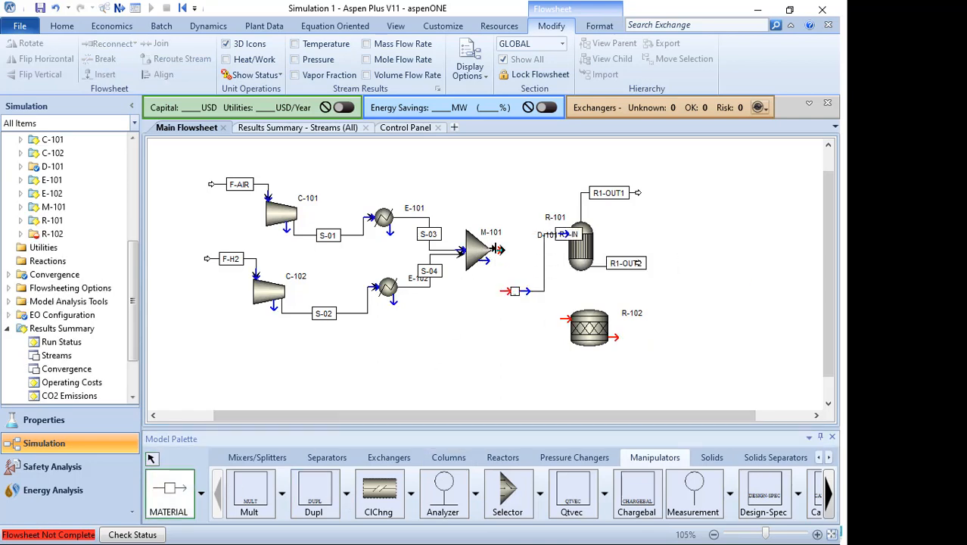
pyautogui.click(502, 291)
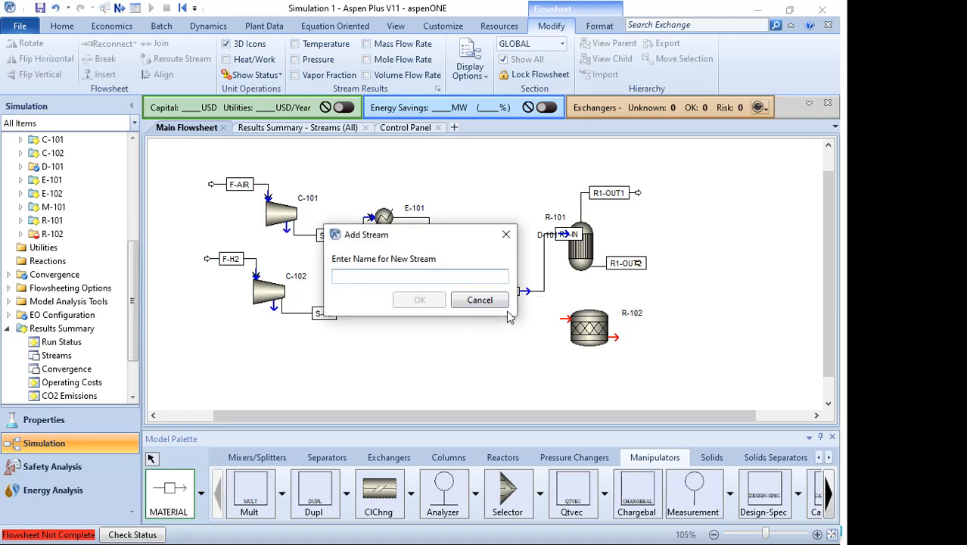
pyautogui.write('S-05')
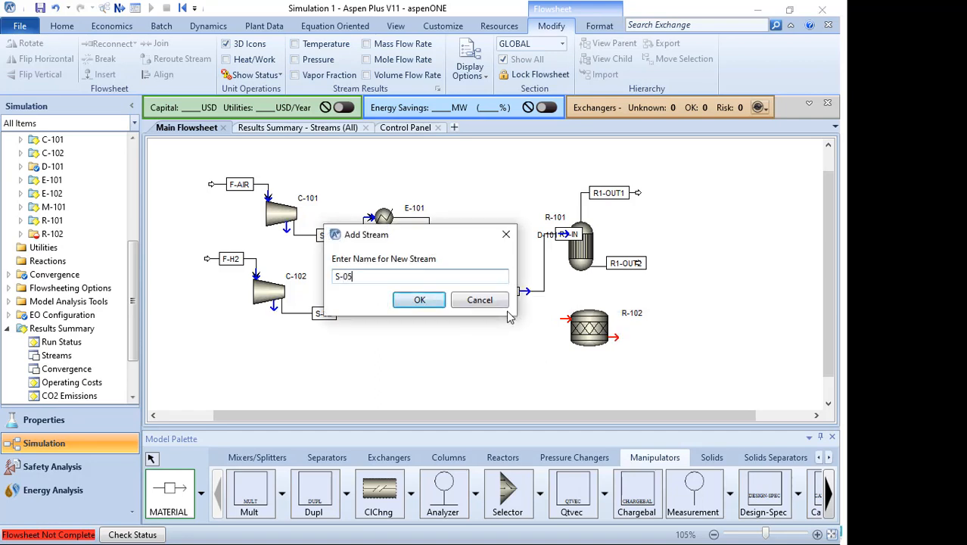
pyautogui.press('Return')
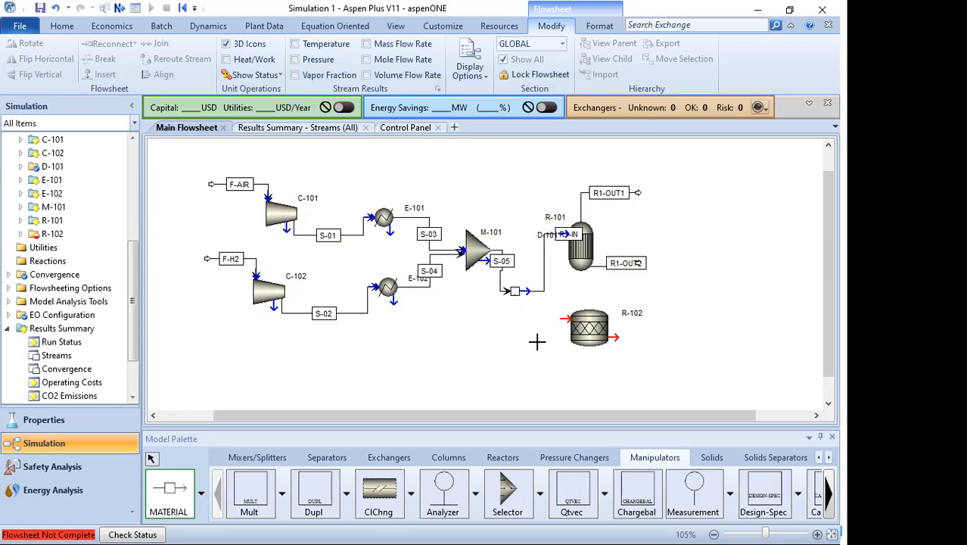
# - Connect a material stream named R2-IN from the D-101 outlet to the R-102 reactor inlet
pyautogui.click(566, 318)
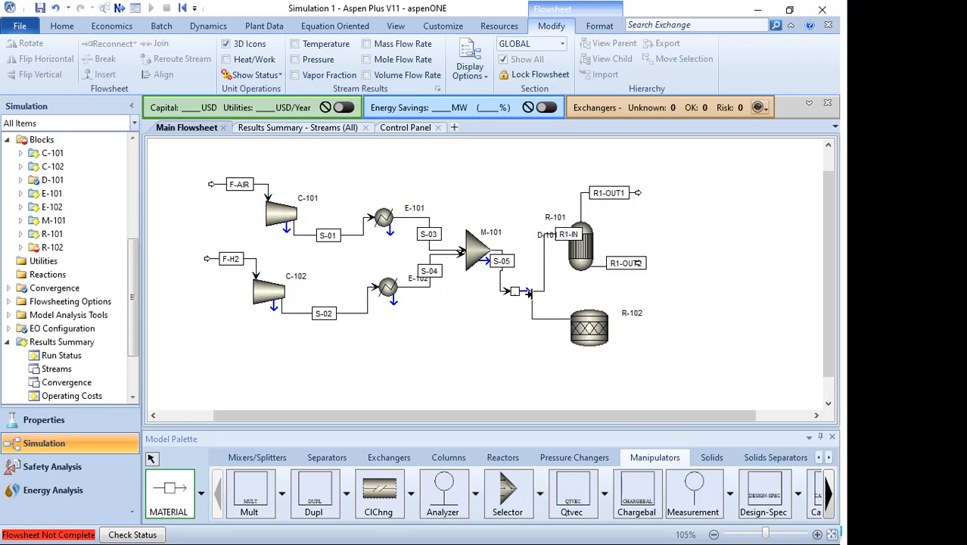
pyautogui.click(525, 291)
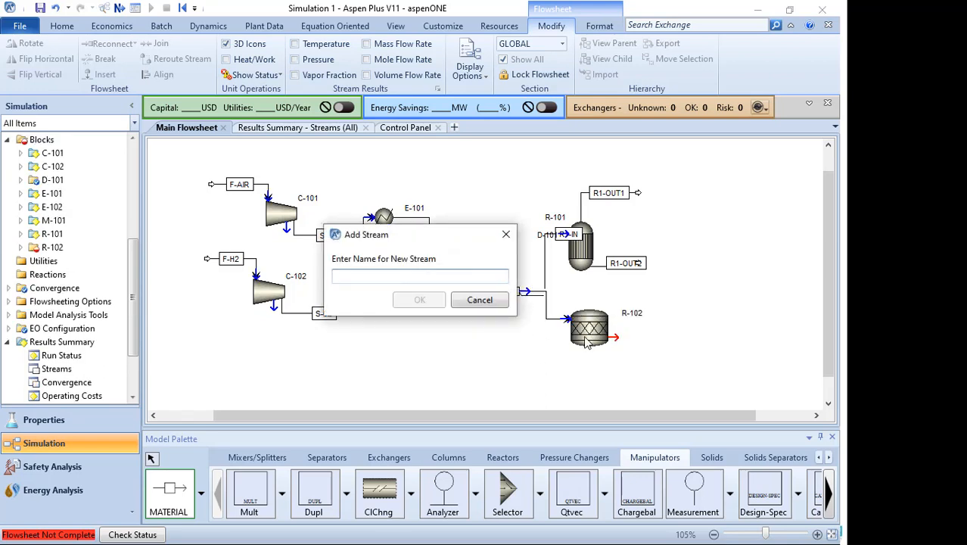
pyautogui.write('R2-IN')
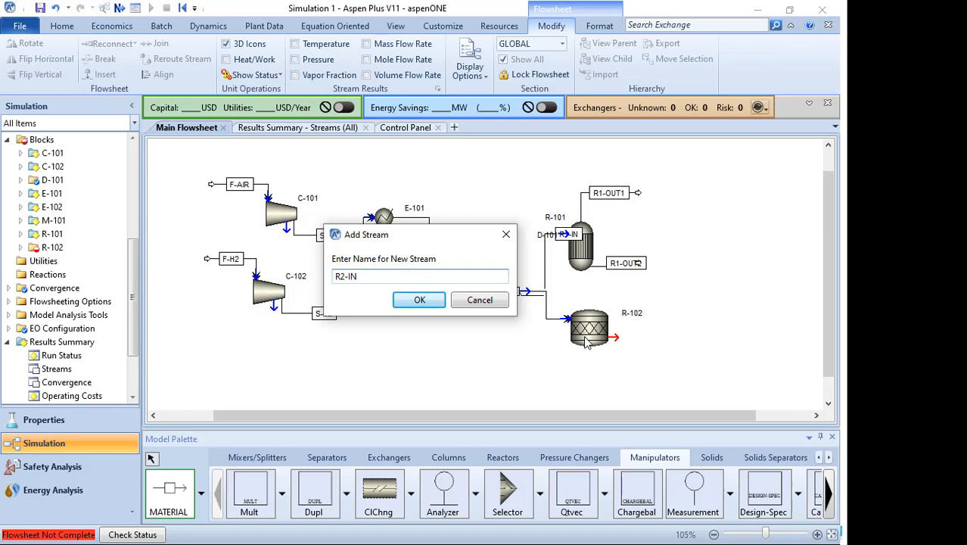
pyautogui.press('Return')
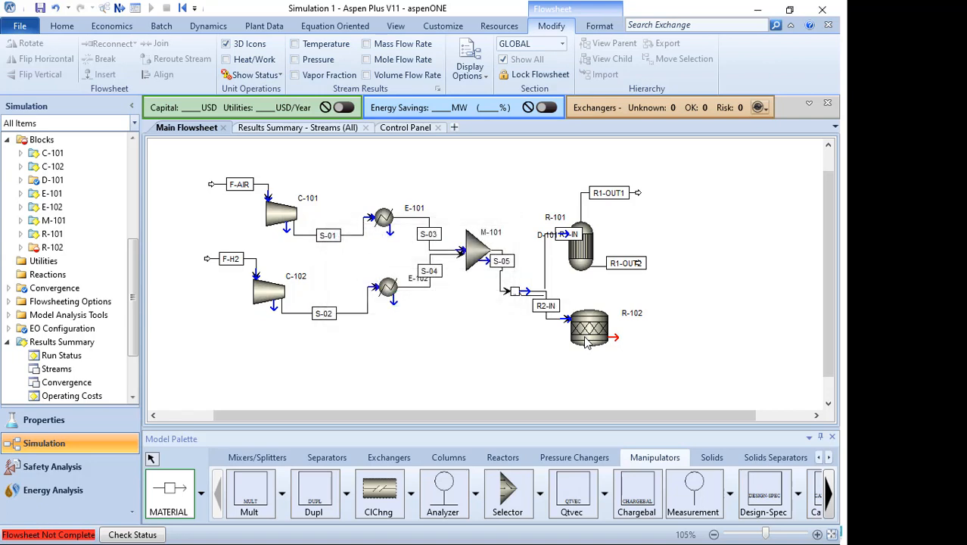
# - Add an outlet material stream named R2-OUT leaving reactor R-102
pyautogui.click(613, 338)
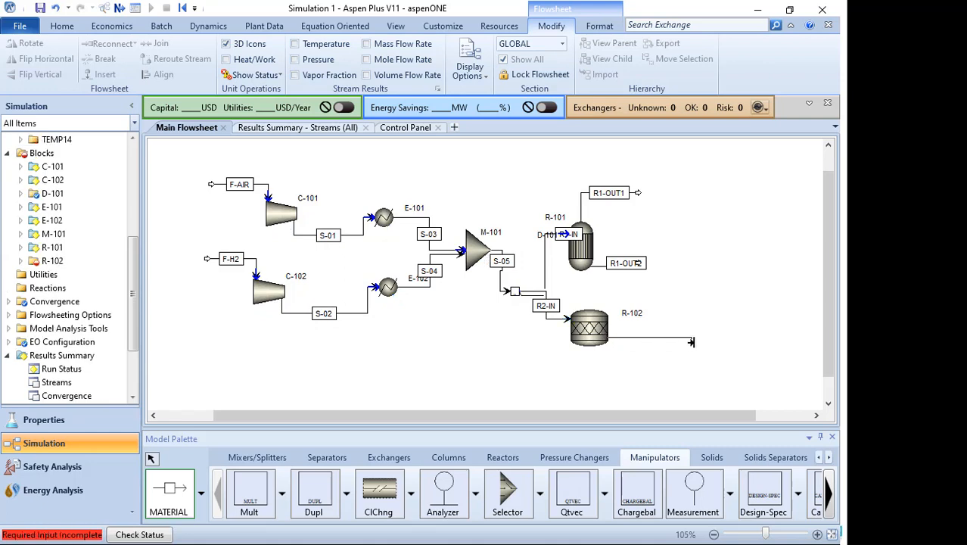
pyautogui.click(694, 342)
pyautogui.write('R2')
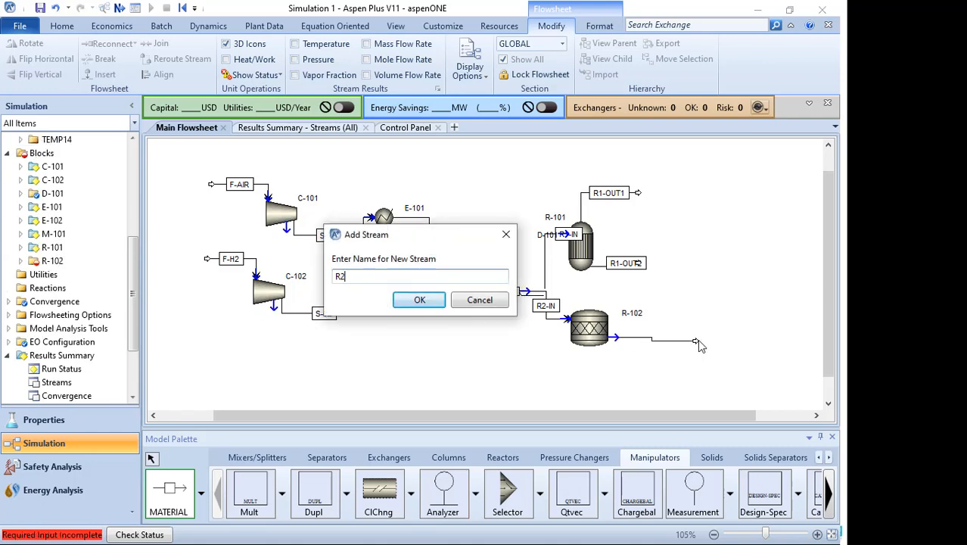
pyautogui.write('-OUT')
pyautogui.press('Return')
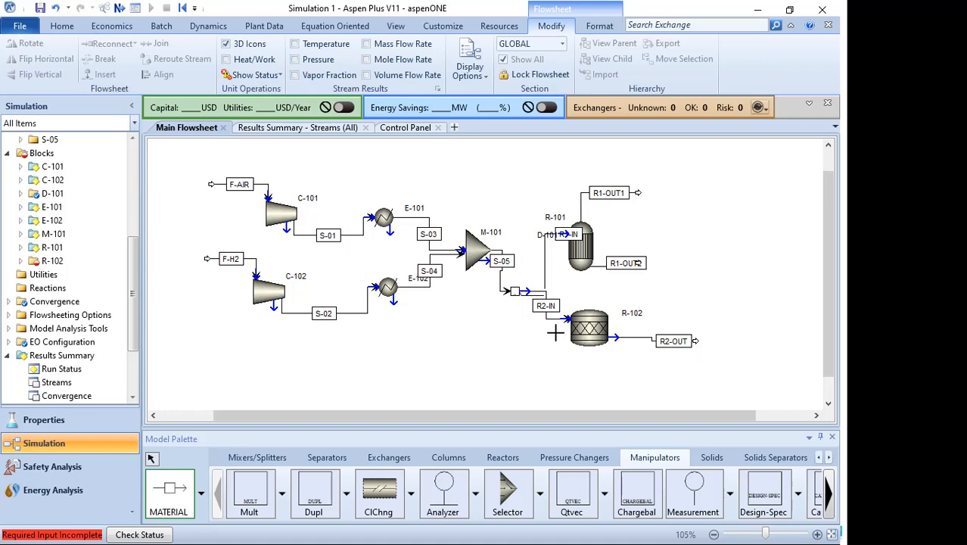
pyautogui.click(152, 459)
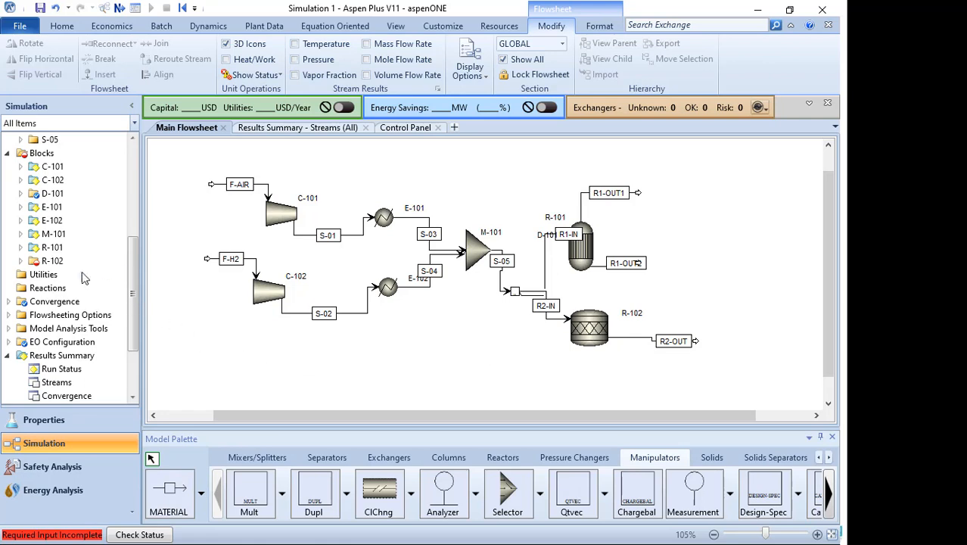
# - Open R-102 specifications and set temperature to 50 C and pressure to 175 kg/sqcm
pyautogui.doubleClick(52, 261)
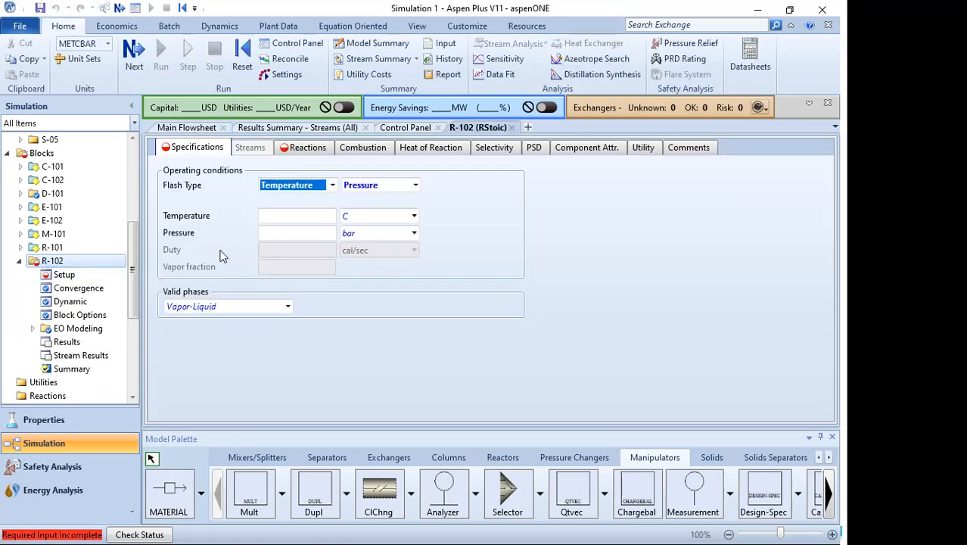
pyautogui.click(300, 215)
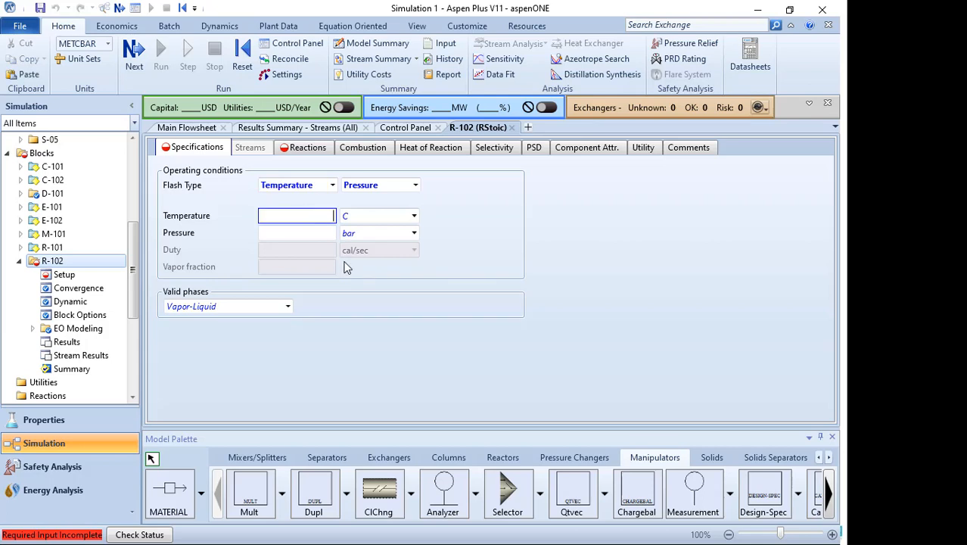
pyautogui.click(303, 232)
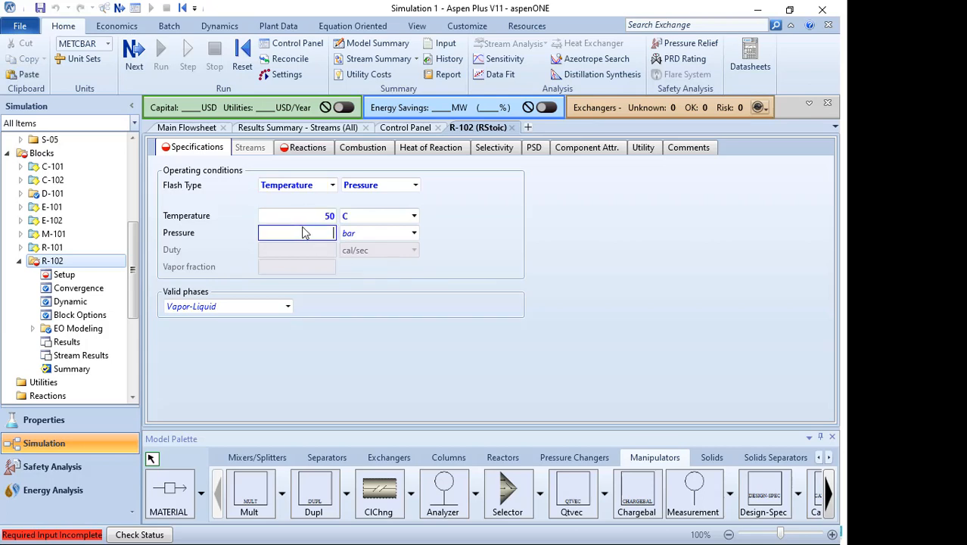
pyautogui.write('175')
pyautogui.click(414, 233)
pyautogui.scroll(-2, 418, 329)
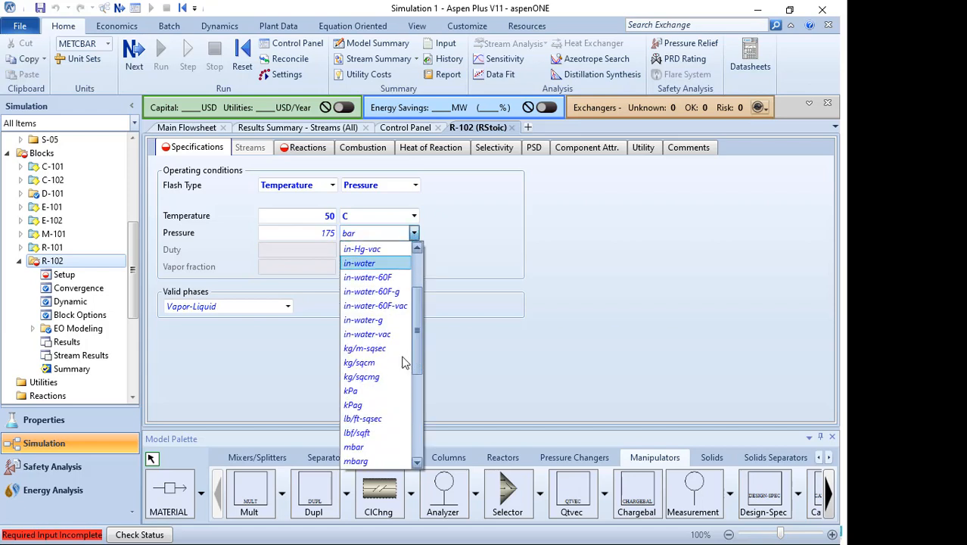
pyautogui.click(395, 361)
# - Create a new R-102 reaction with hydrogen and nitrogen as reactants and ammonia as product
pyautogui.click(296, 151)
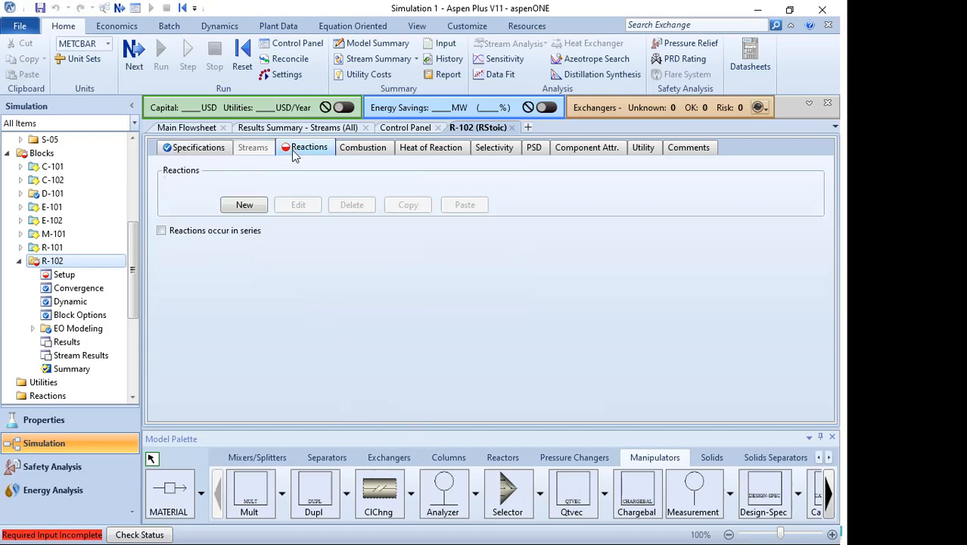
pyautogui.click(258, 220)
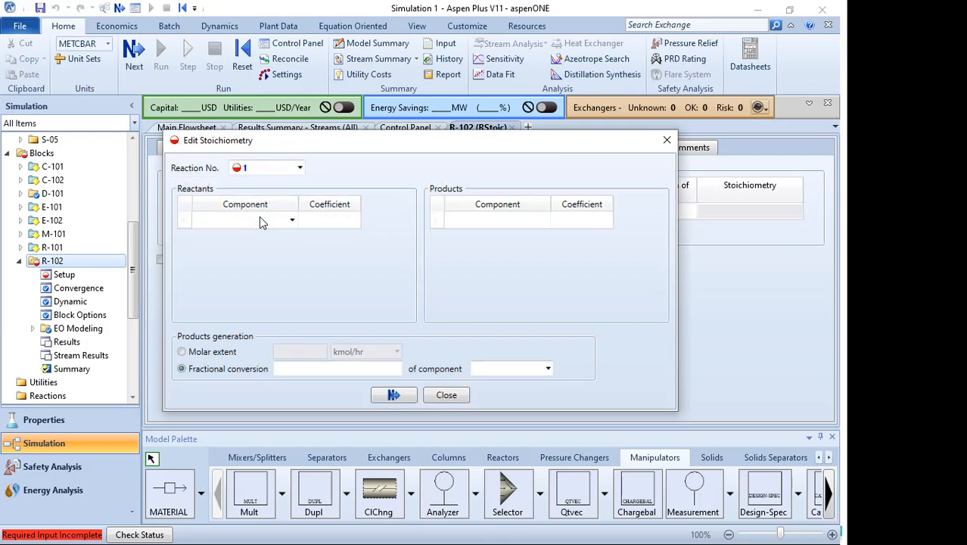
pyautogui.click(291, 220)
pyautogui.click(264, 236)
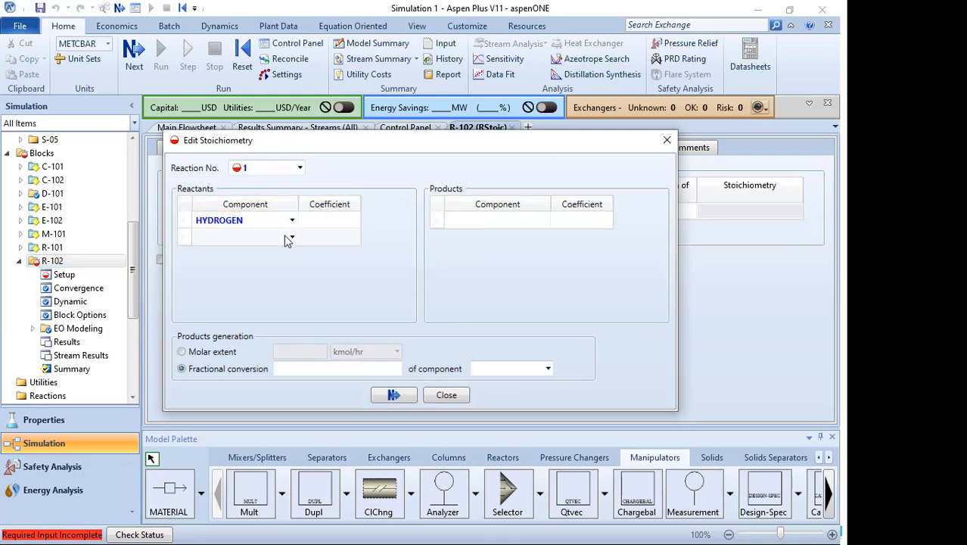
pyautogui.click(291, 237)
pyautogui.click(251, 268)
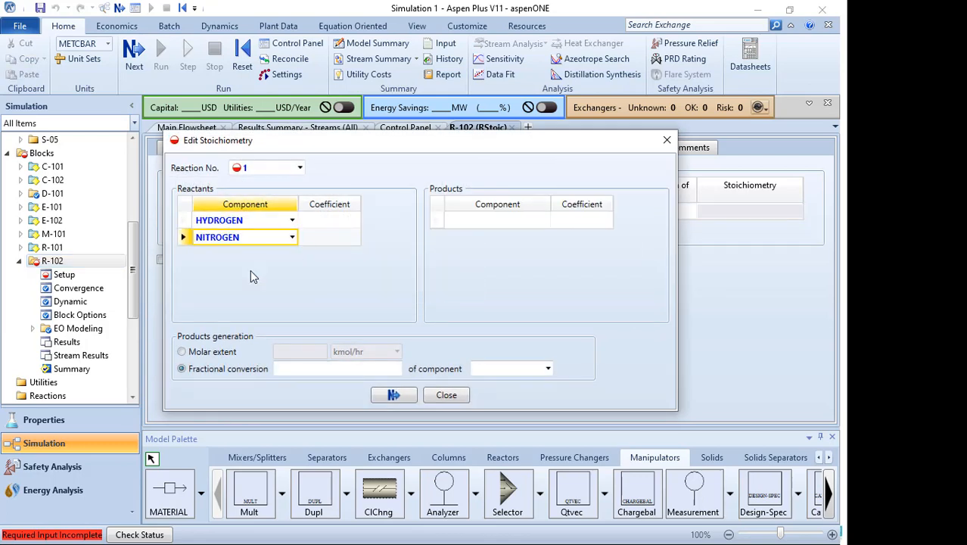
pyautogui.click(544, 221)
pyautogui.click(544, 220)
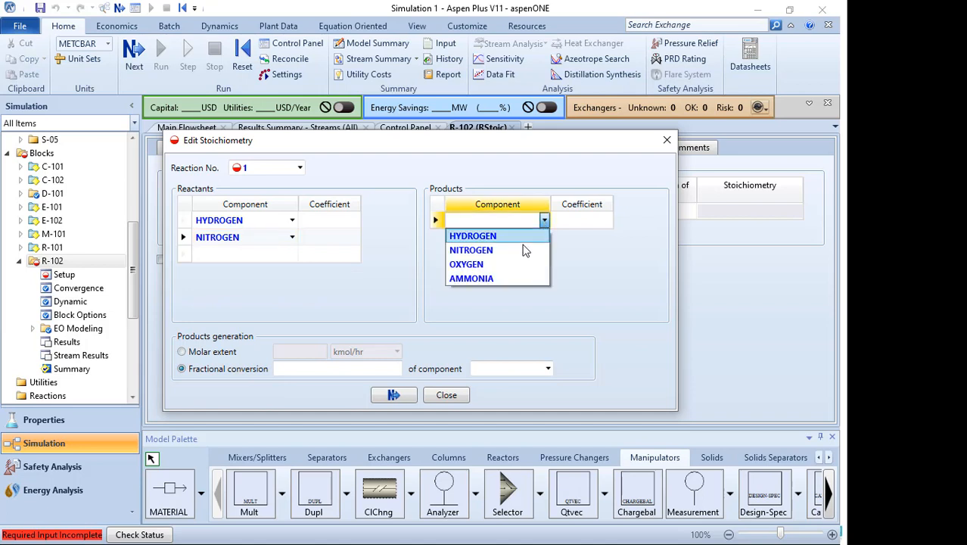
pyautogui.click(503, 278)
# - Set coefficients -3 for hydrogen, -1 for nitrogen and 2 for ammonia, and base fractional conversion on nitrogen
pyautogui.click(318, 238)
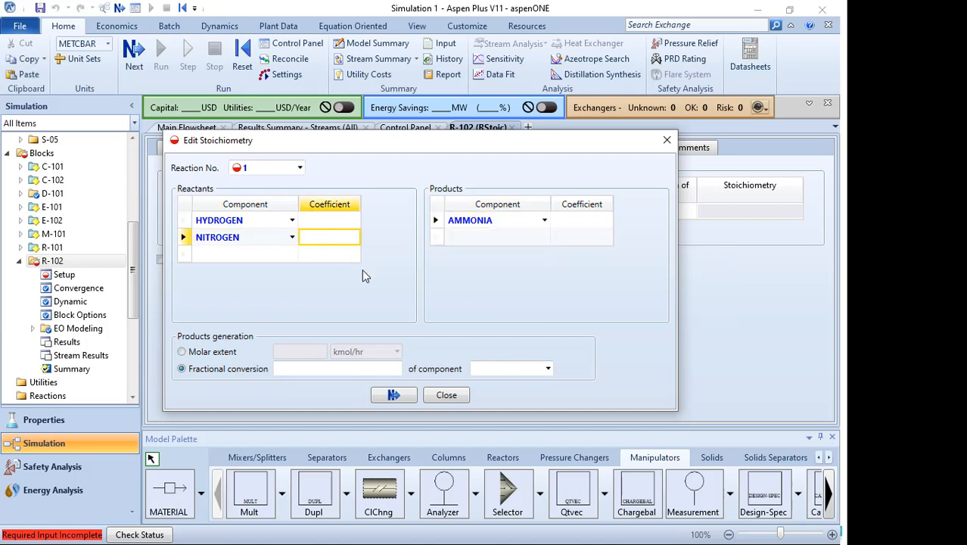
pyautogui.write('-1')
pyautogui.click(325, 221)
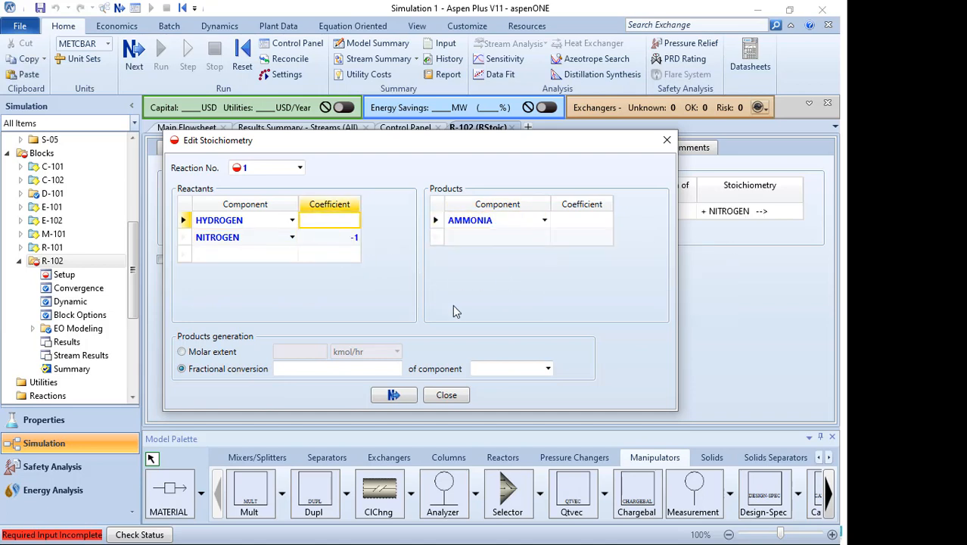
pyautogui.write('-3')
pyautogui.click(573, 221)
pyautogui.write('2')
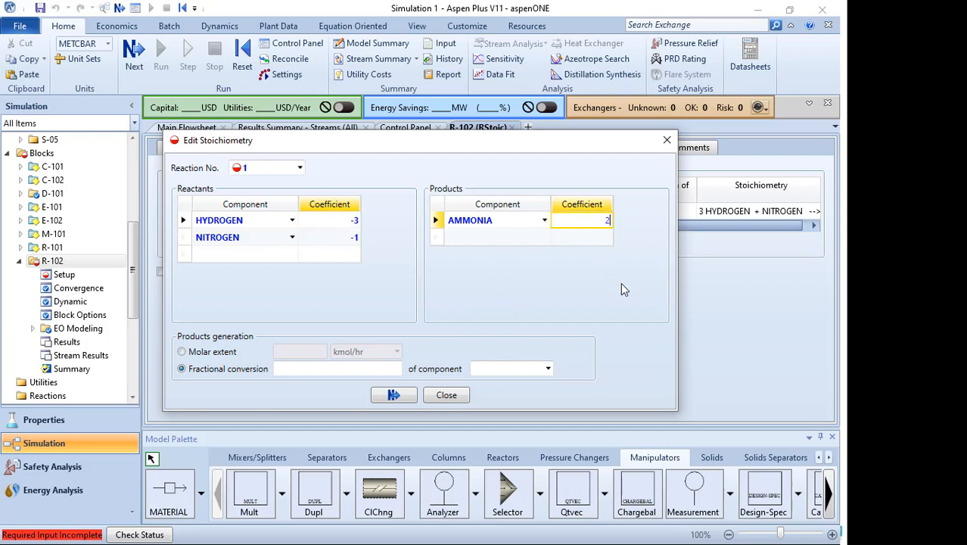
pyautogui.press('Return')
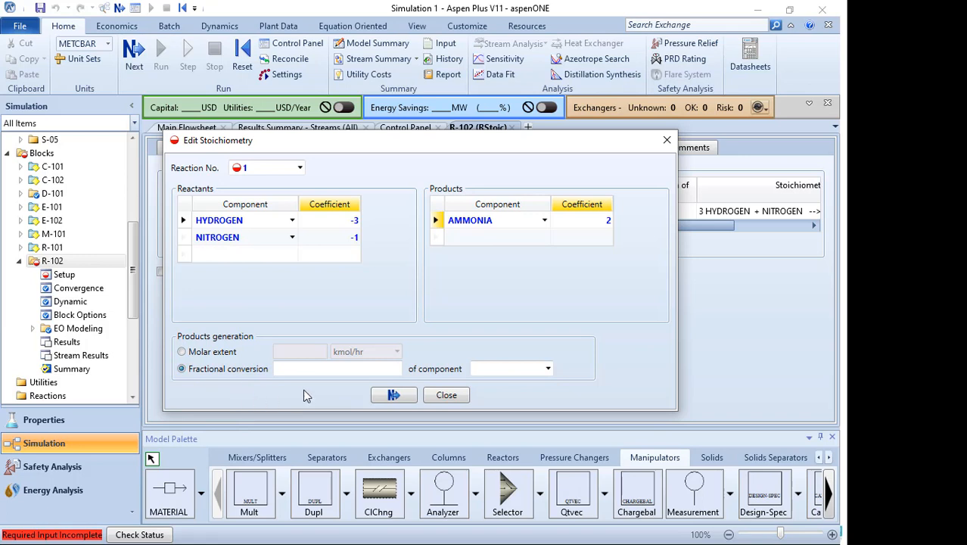
pyautogui.click(548, 368)
pyautogui.click(528, 401)
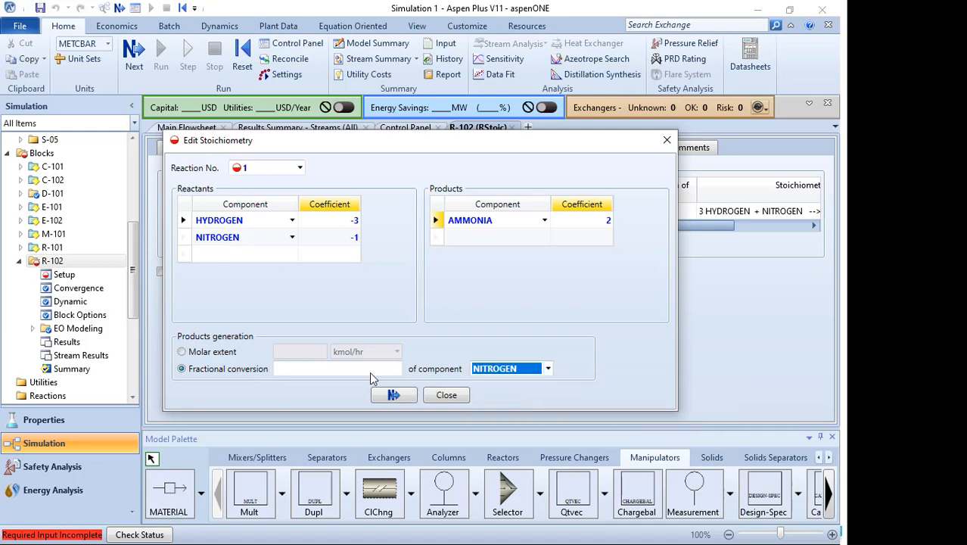
# - Switch to the slide presentation and page through it to the R-102 stoichiometry slide showing the fractional conversion value
pyautogui.click(371, 371)
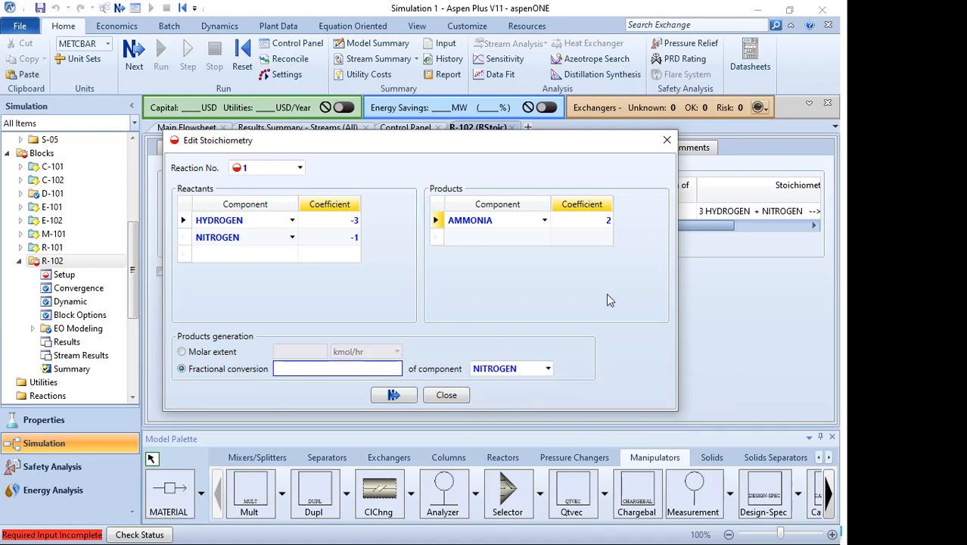
pyautogui.press('super')
pyautogui.click(886, 174)
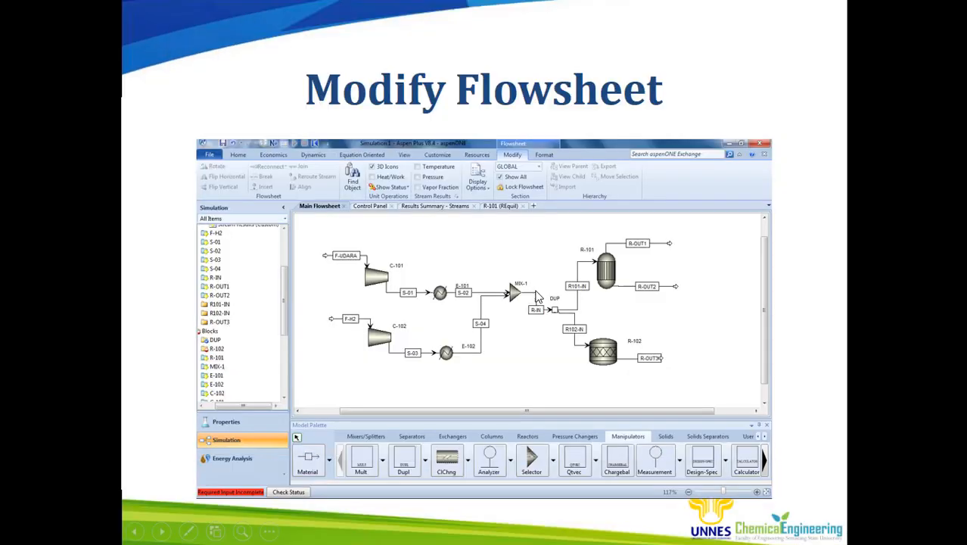
pyautogui.click(529, 296)
pyautogui.click(528, 296)
pyautogui.click(528, 296)
pyautogui.click(528, 297)
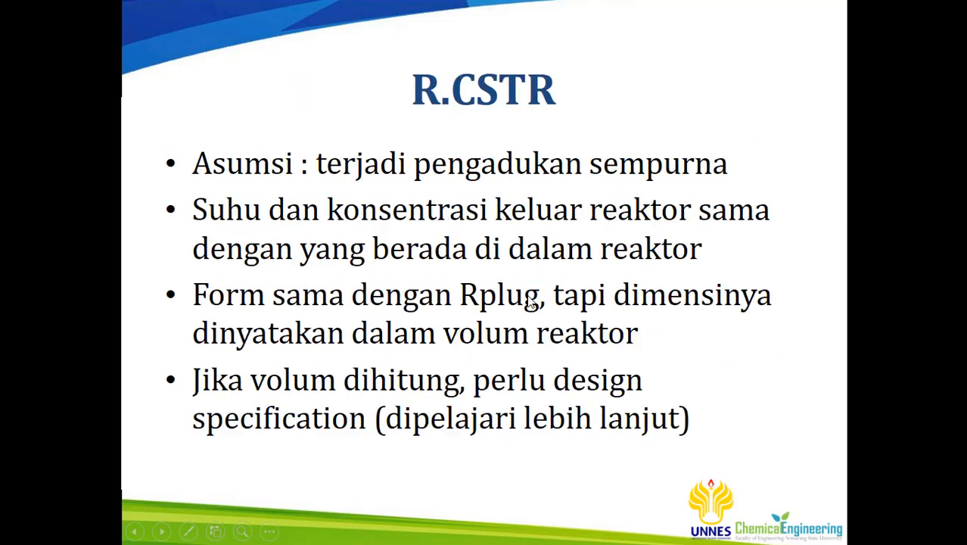
pyautogui.click(527, 296)
pyautogui.click(528, 297)
pyautogui.click(528, 297)
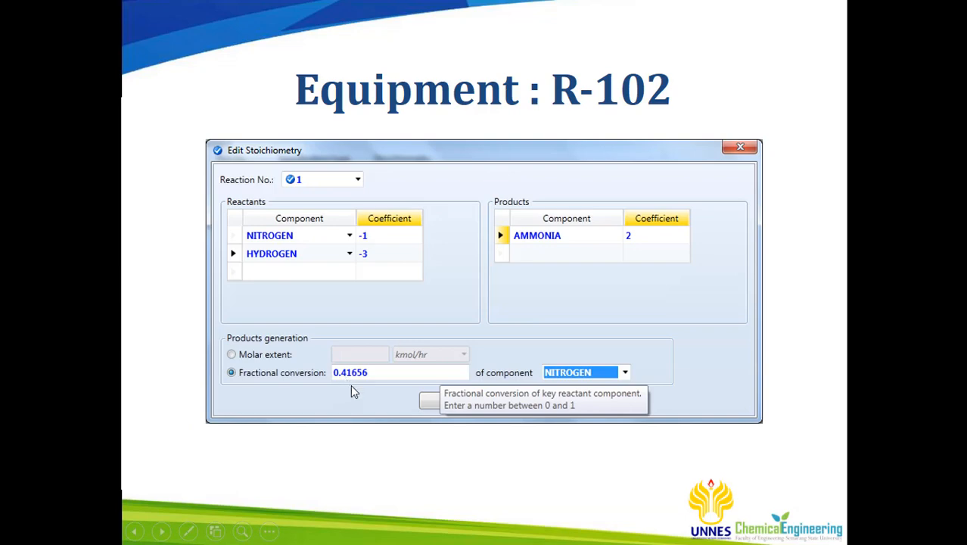
pyautogui.press('super')
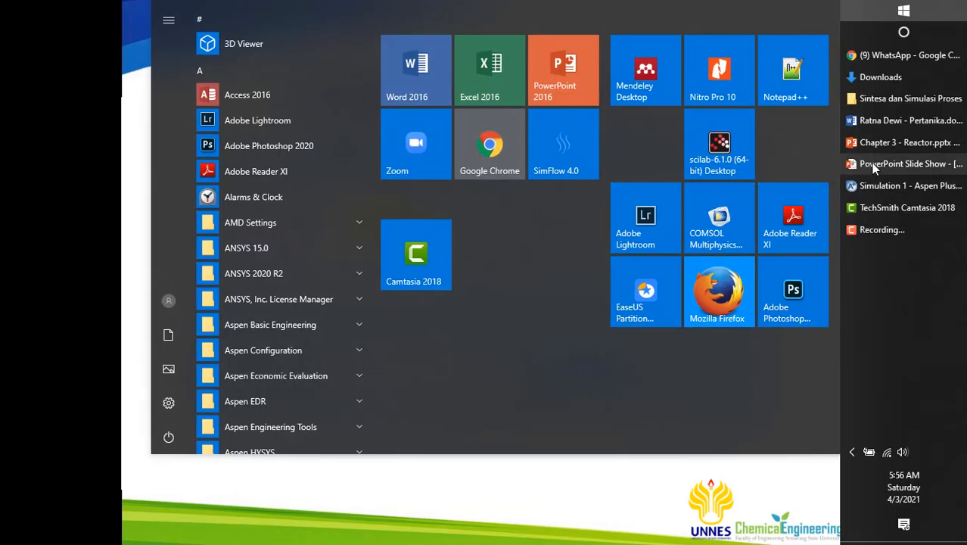
pyautogui.click(881, 189)
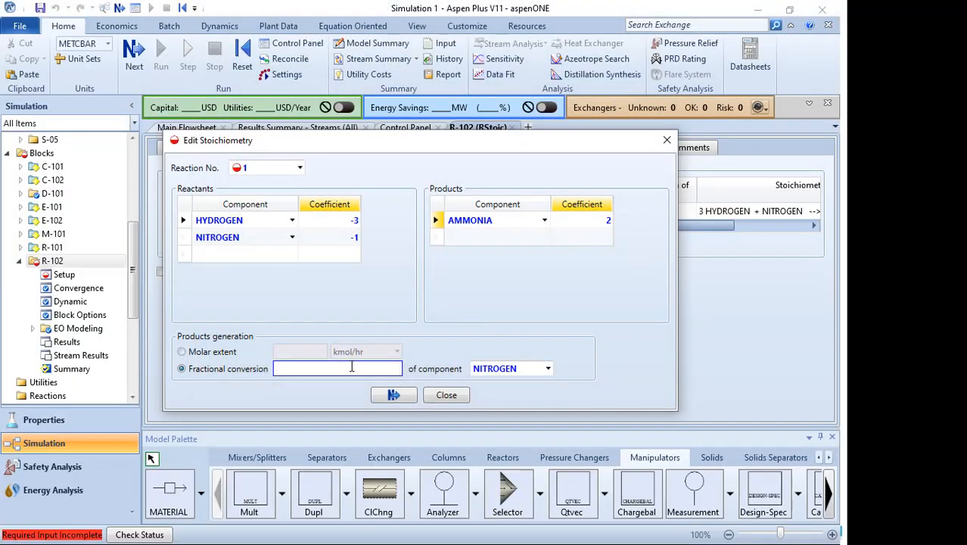
# - Enter a nitrogen fractional conversion of 0.41656 for the R-102 reaction and close the stoichiometry dialog
pyautogui.write('0.')
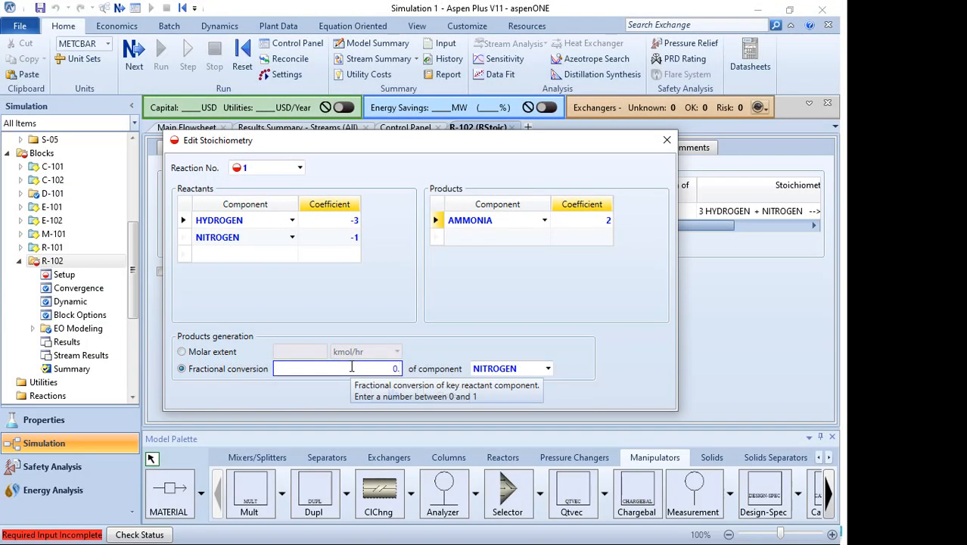
pyautogui.write('41656')
pyautogui.press('Return')
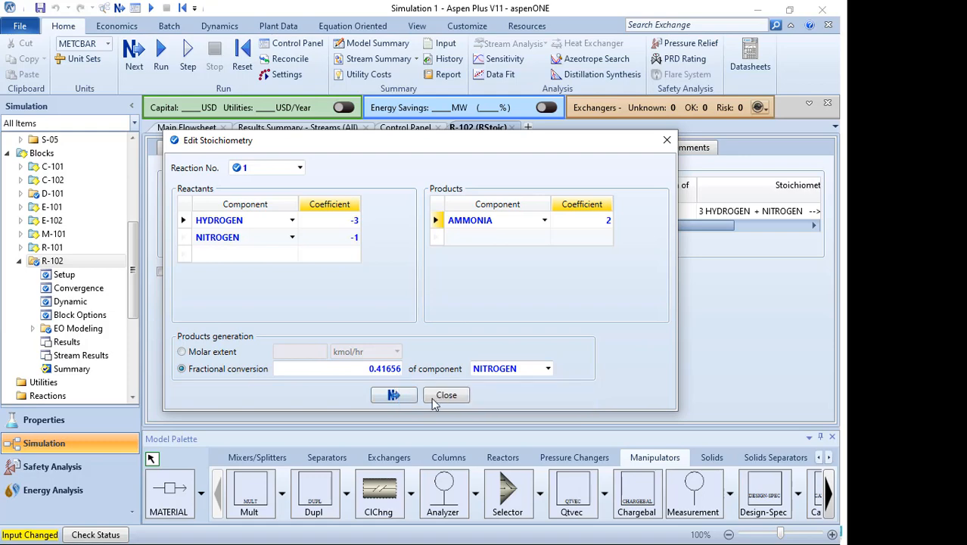
pyautogui.click(407, 400)
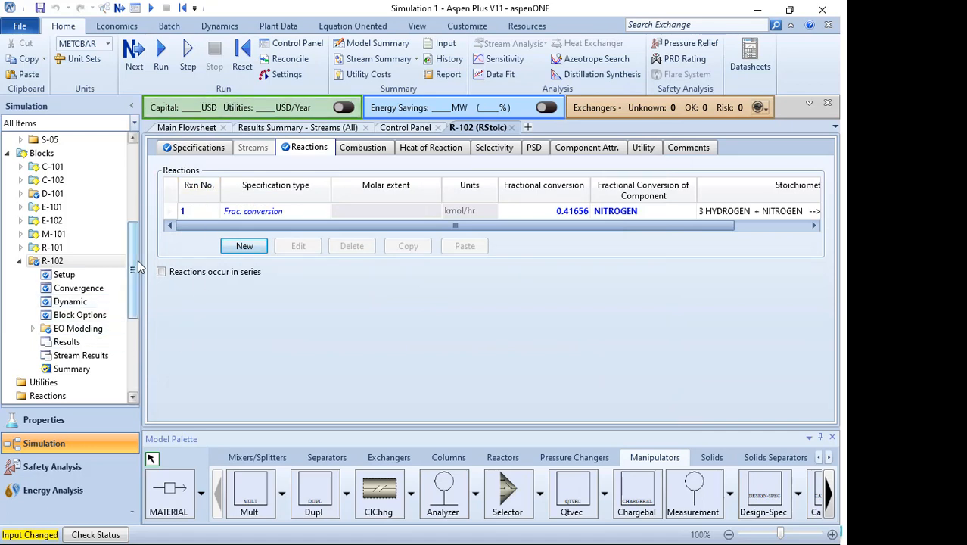
# - Reinitialize the simulation and run it again
pyautogui.moveTo(134, 280); pyautogui.dragTo(118, 386)
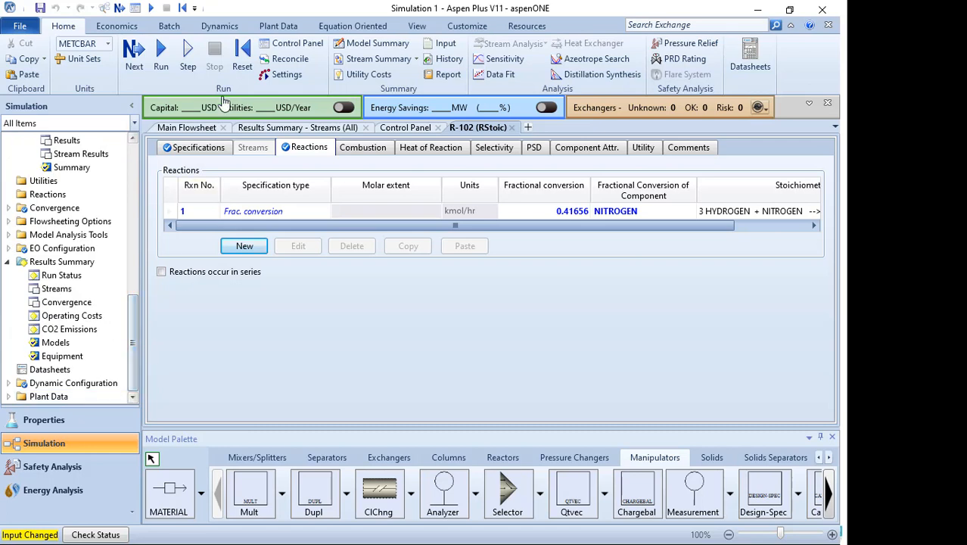
pyautogui.click(242, 55)
pyautogui.click(357, 317)
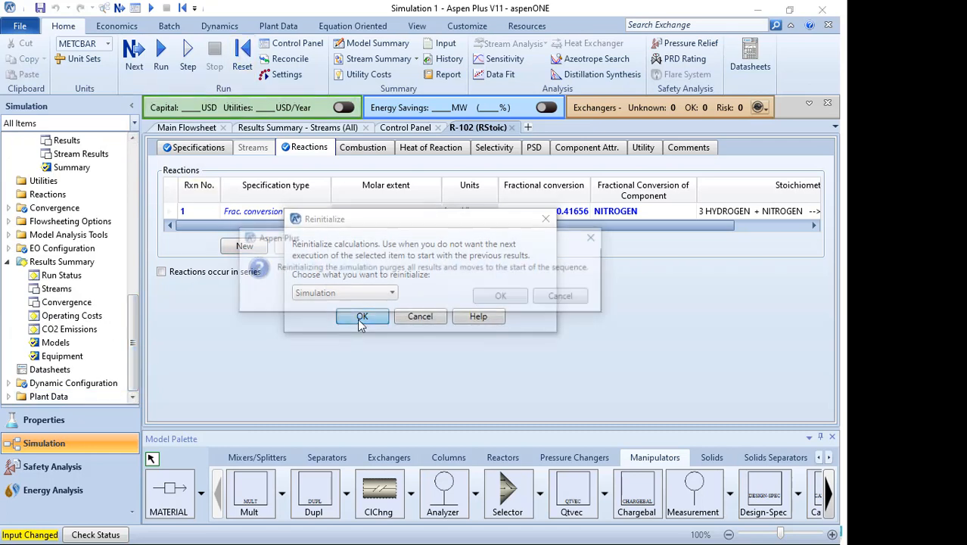
pyautogui.click(488, 297)
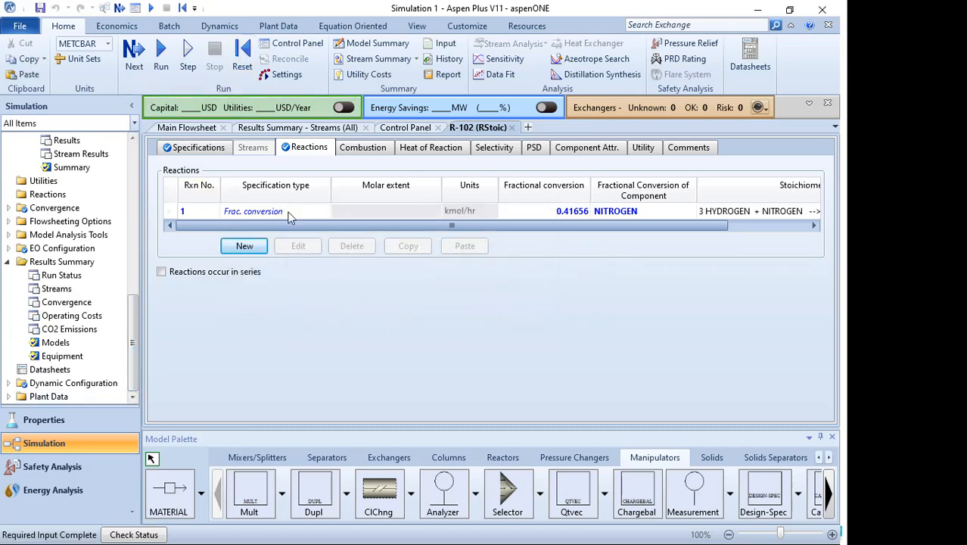
pyautogui.click(137, 52)
pyautogui.click(495, 302)
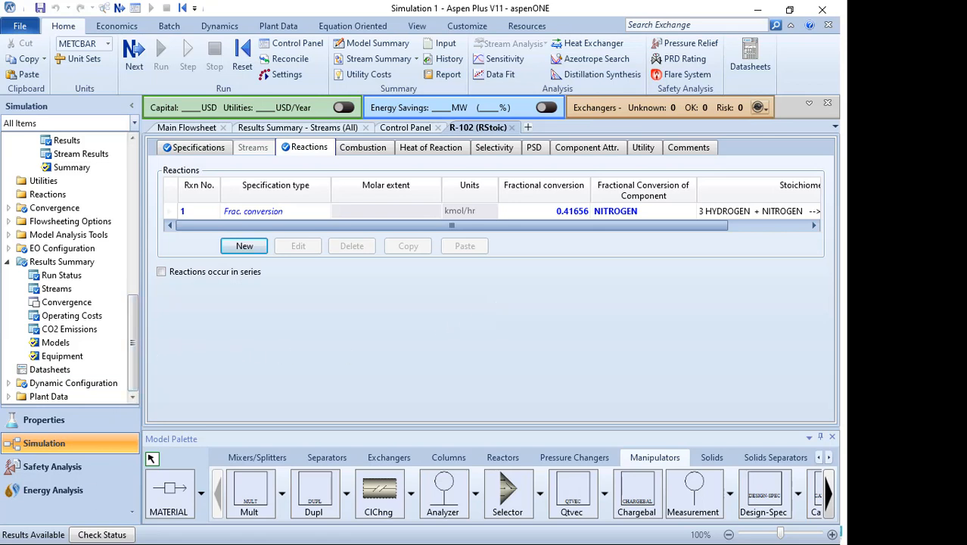
# - Open the stream results summary and expand the mole flows to examine the R2-IN and R2-OUT streams
pyautogui.click(405, 128)
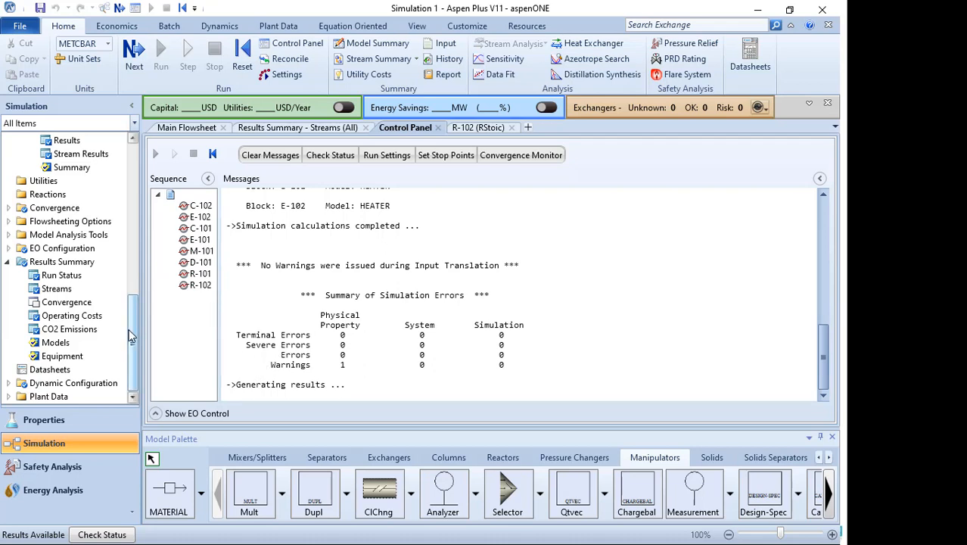
pyautogui.click(56, 291)
pyautogui.moveTo(424, 412); pyautogui.dragTo(520, 417)
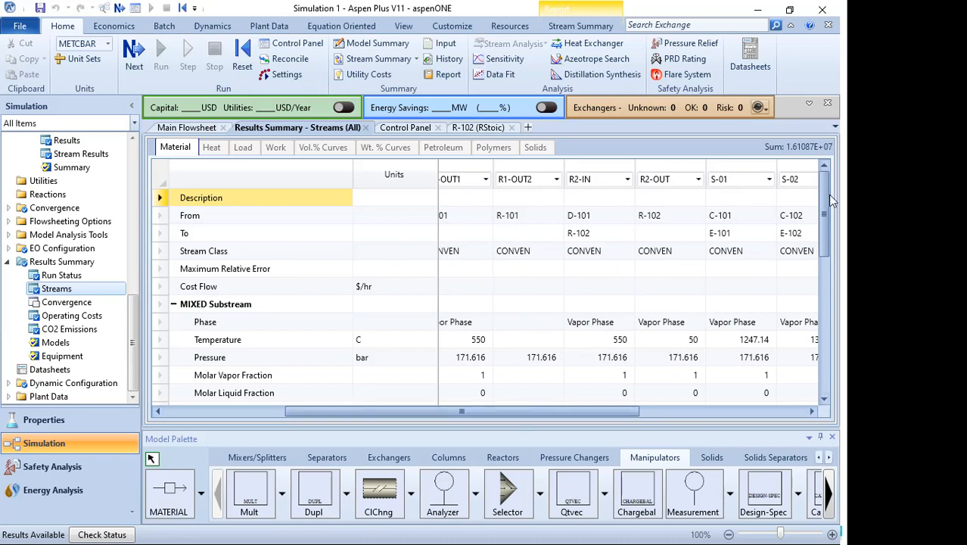
pyautogui.moveTo(825, 202); pyautogui.dragTo(823, 237)
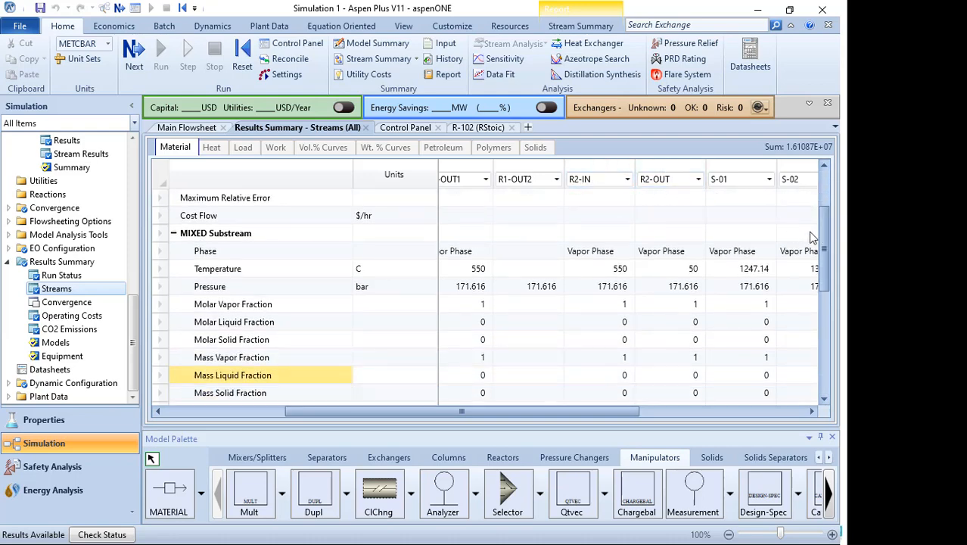
pyautogui.scroll(-5, 815, 261)
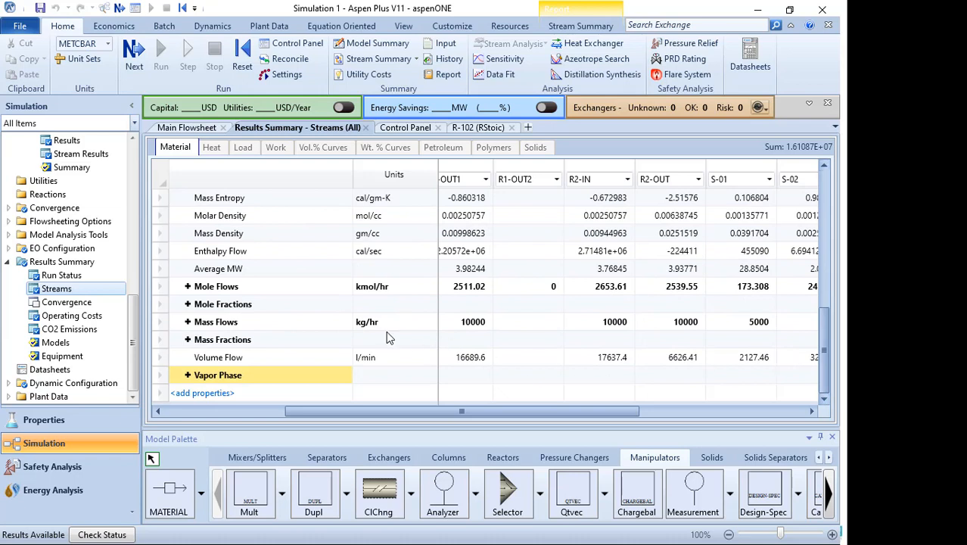
pyautogui.click(187, 286)
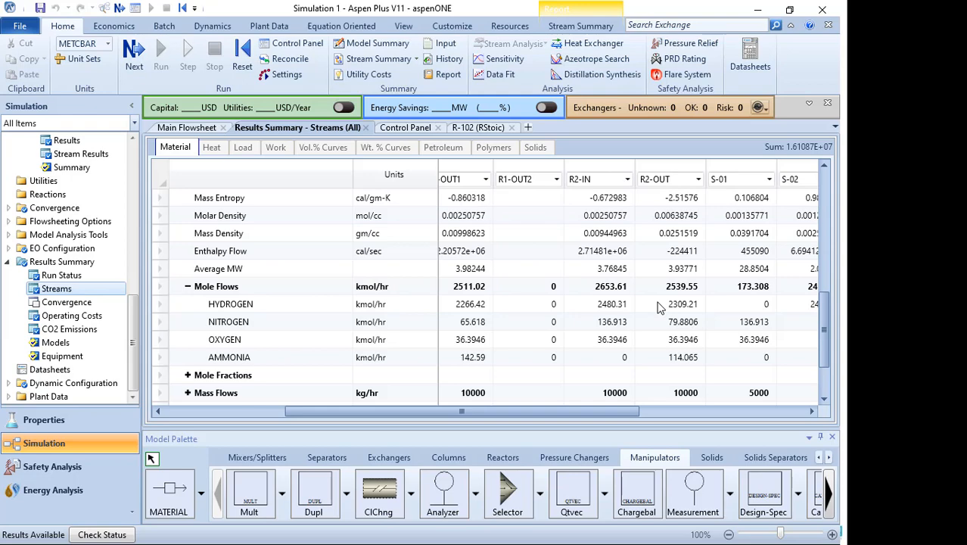
pyautogui.press('super')
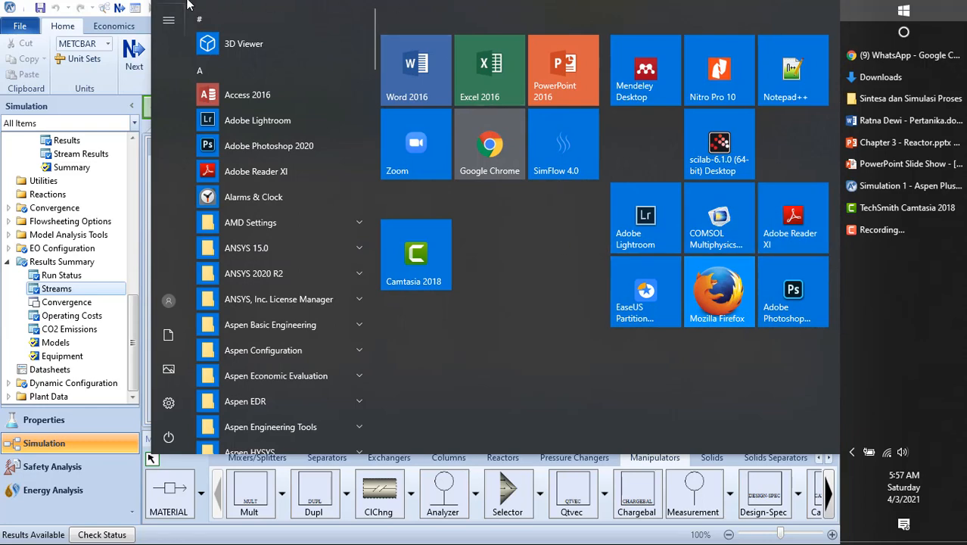
pyautogui.click(123, 84)
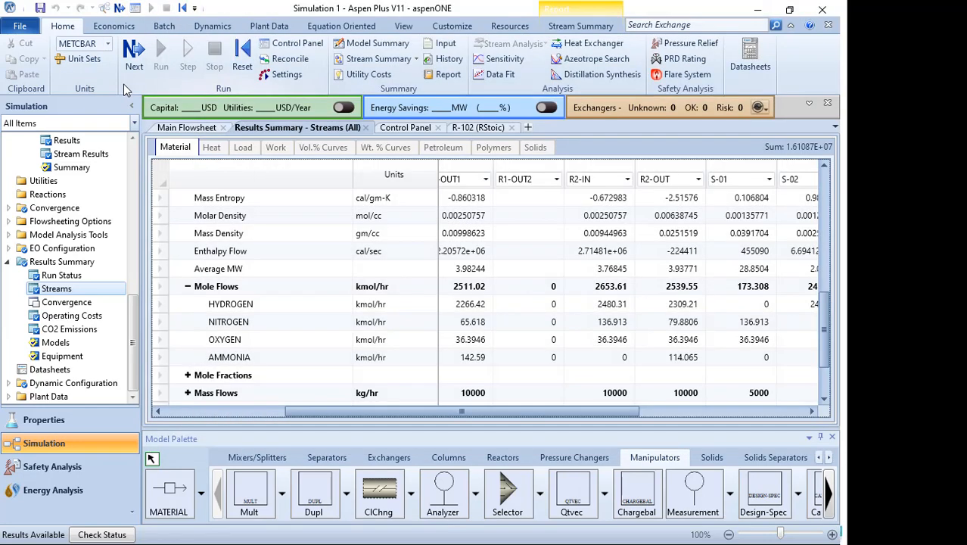
pyautogui.press('super')
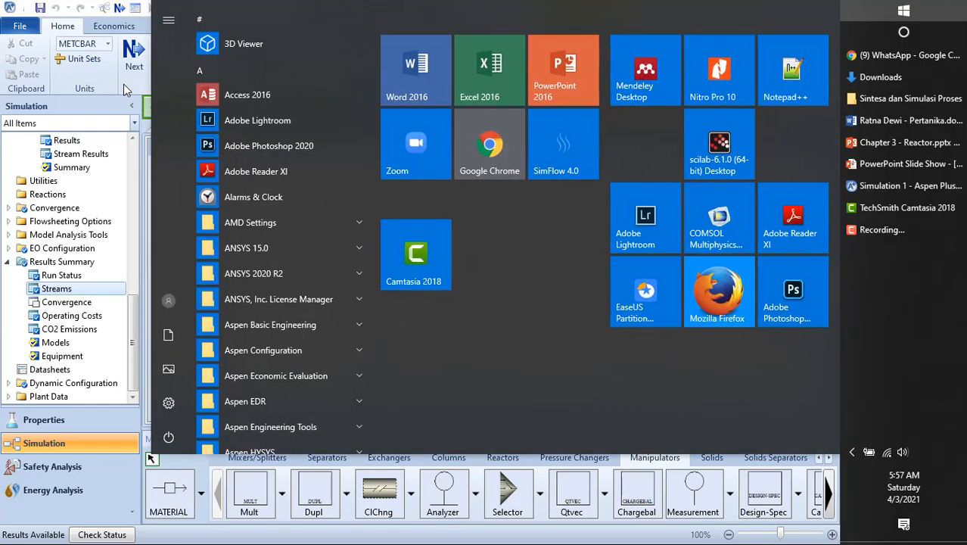
pyautogui.click(123, 90)
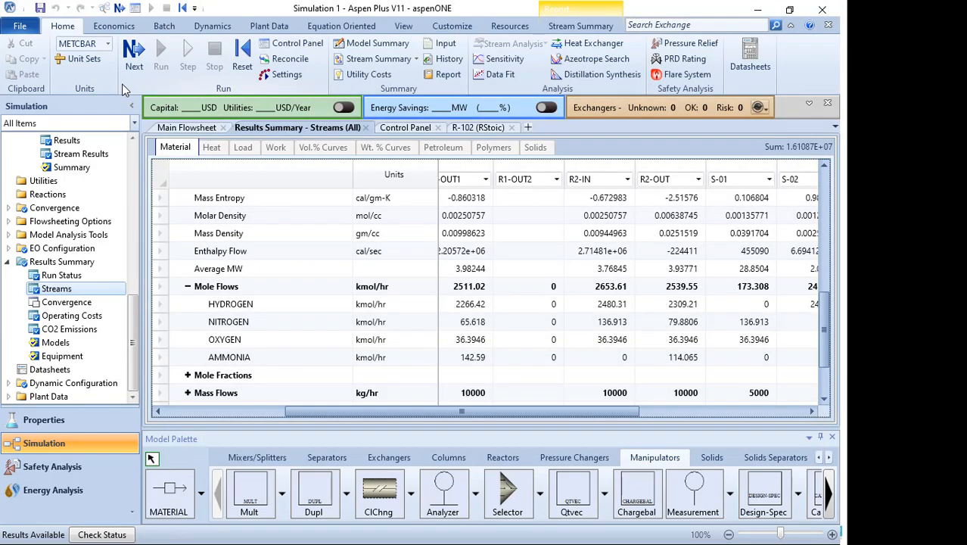
pyautogui.press('super')
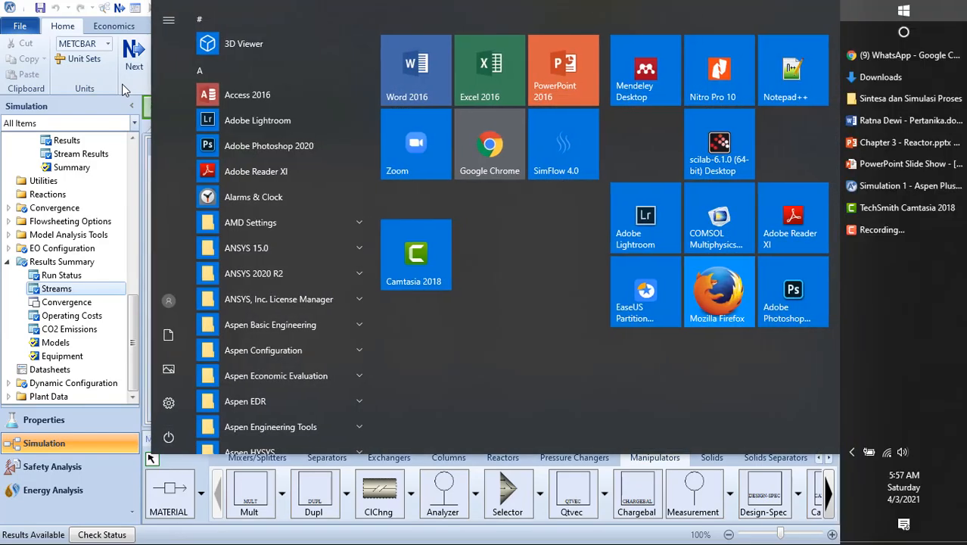
pyautogui.click(890, 235)
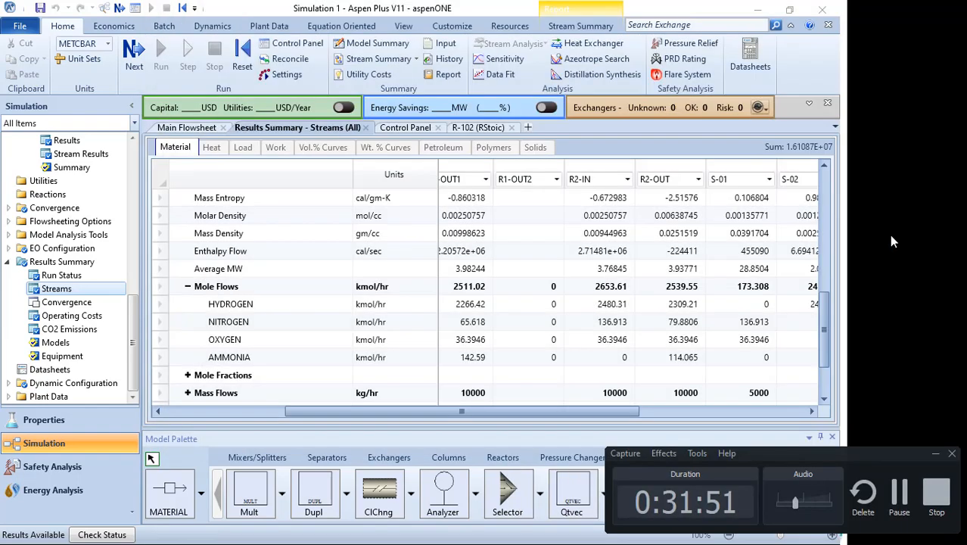